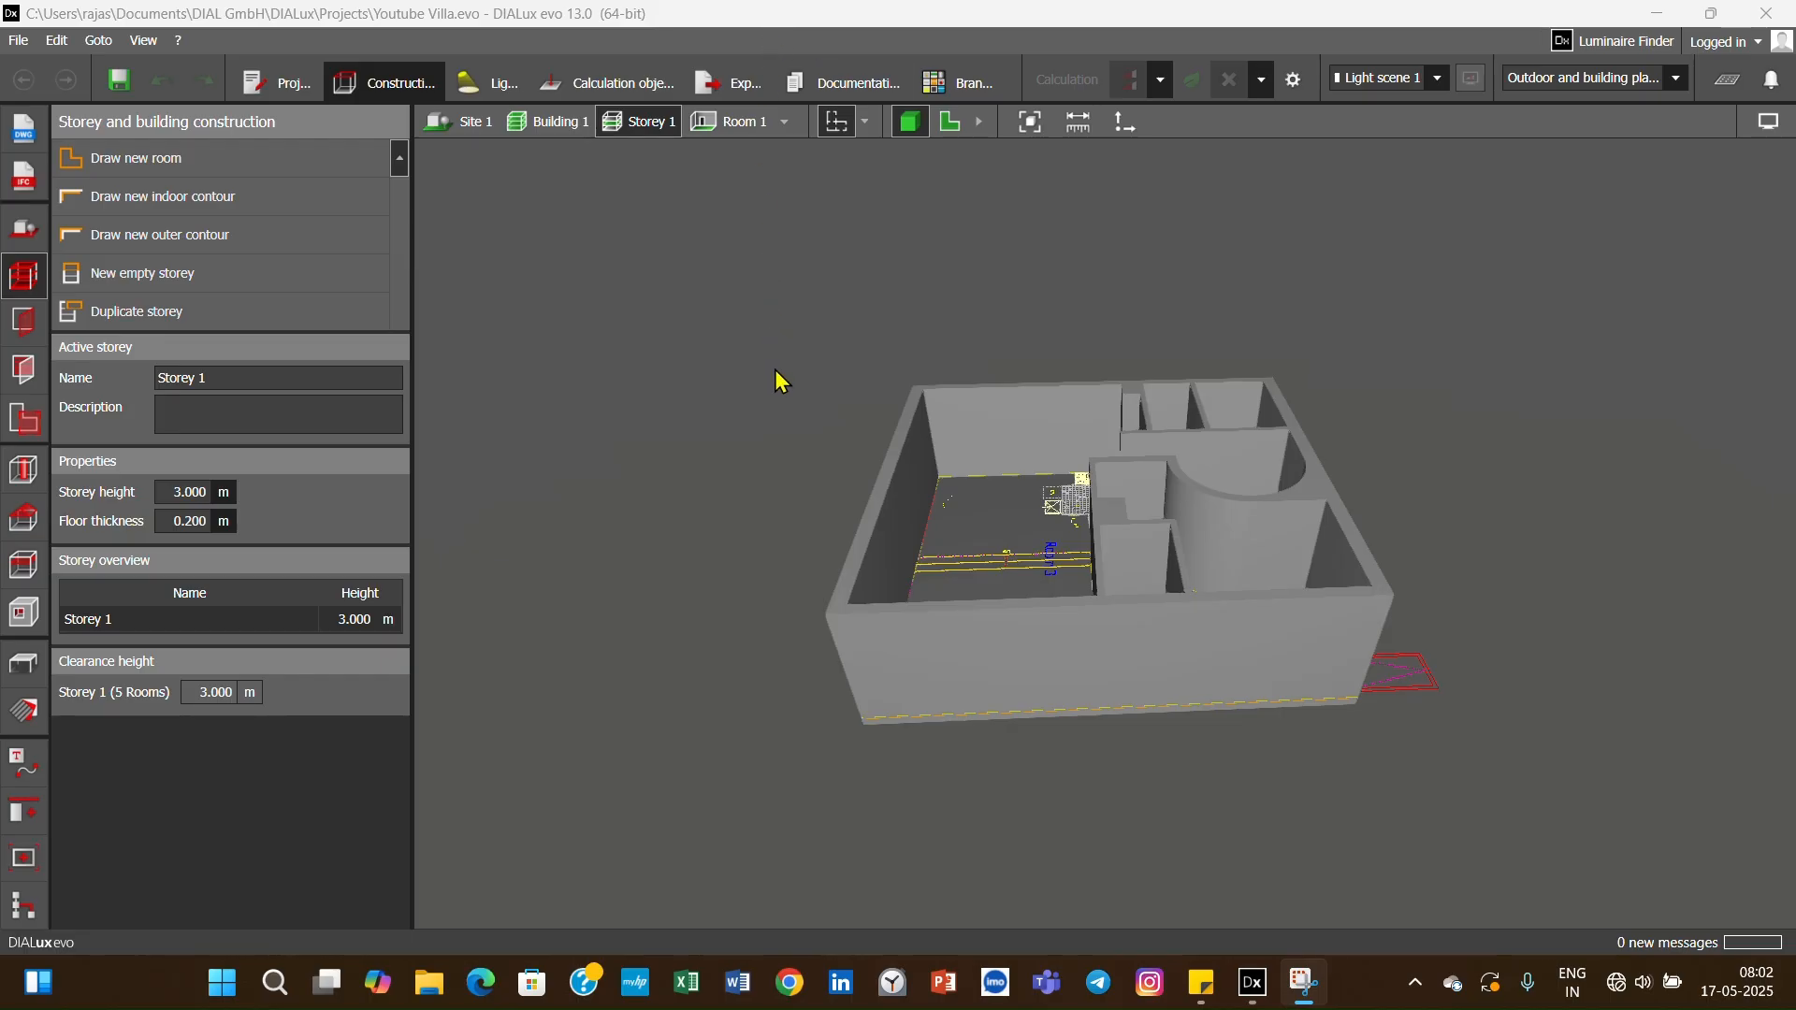
- Show the storey in plan view and examine the window openings drawn in the upper and lower outer walls
{"action": "left_click", "coordinate": [950, 122]}
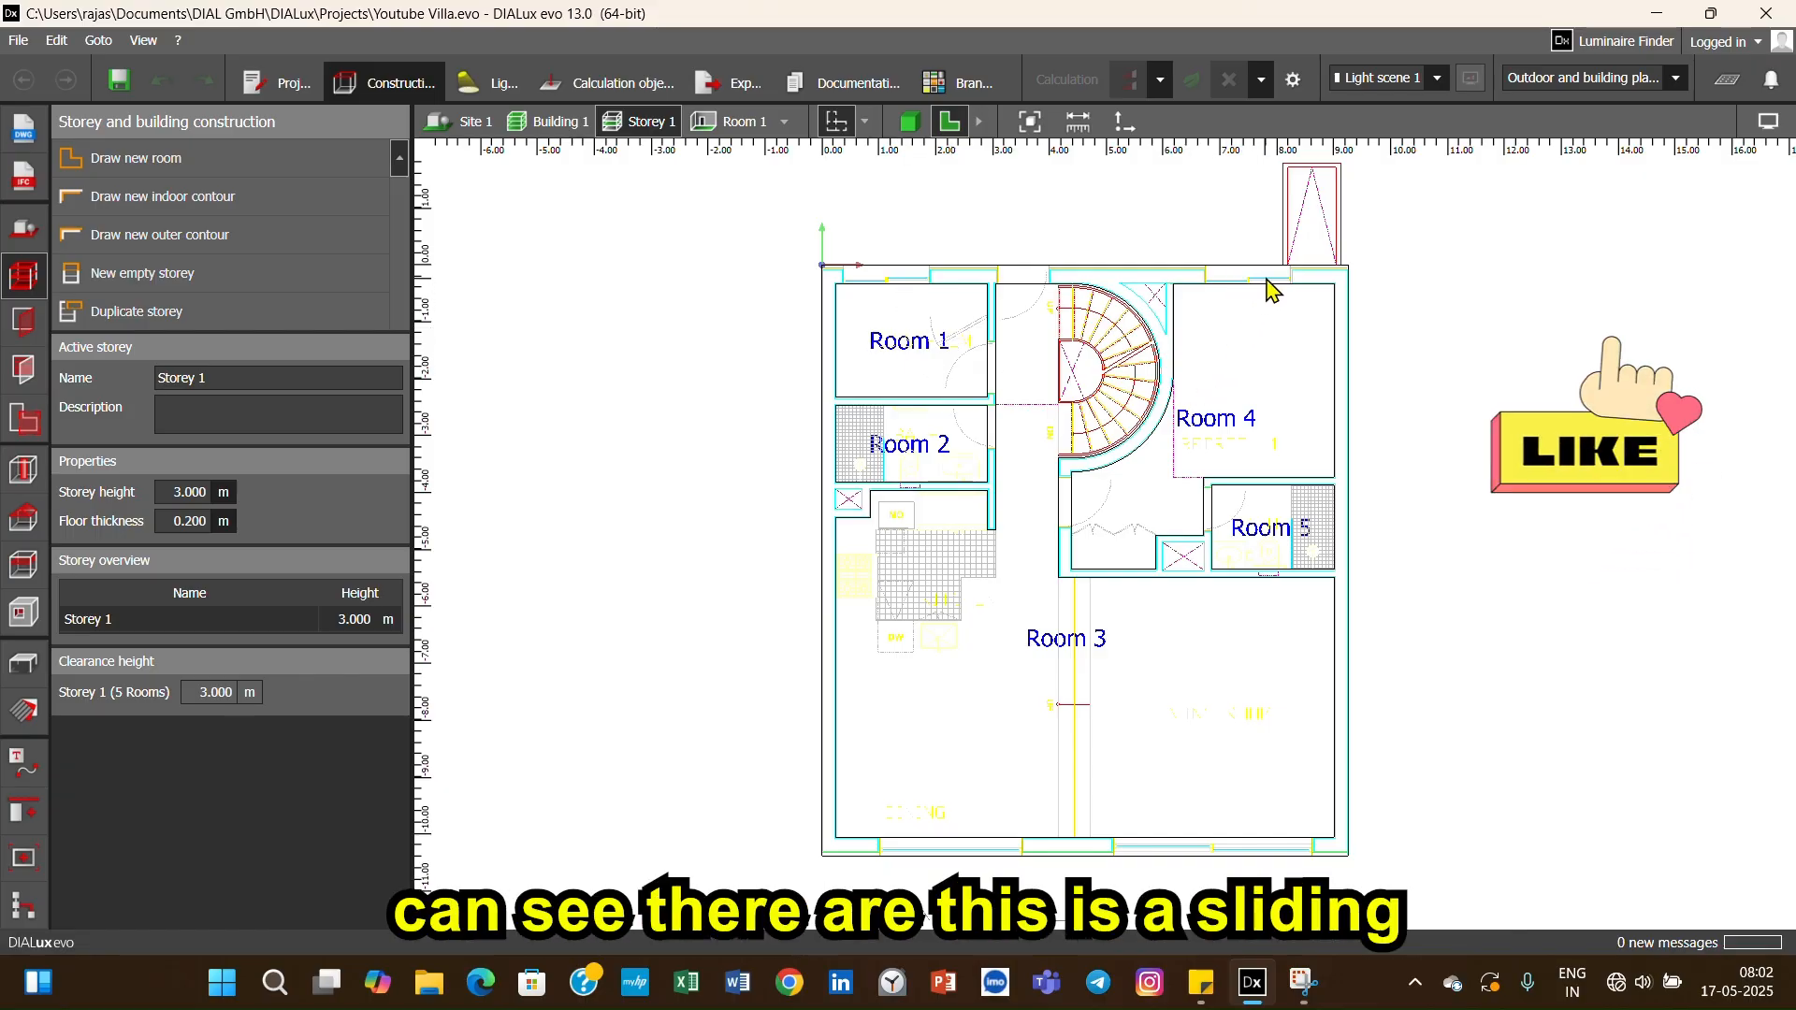
{"action": "scroll", "coordinate": [882, 301], "scroll_direction": "up", "scroll_amount": 6}
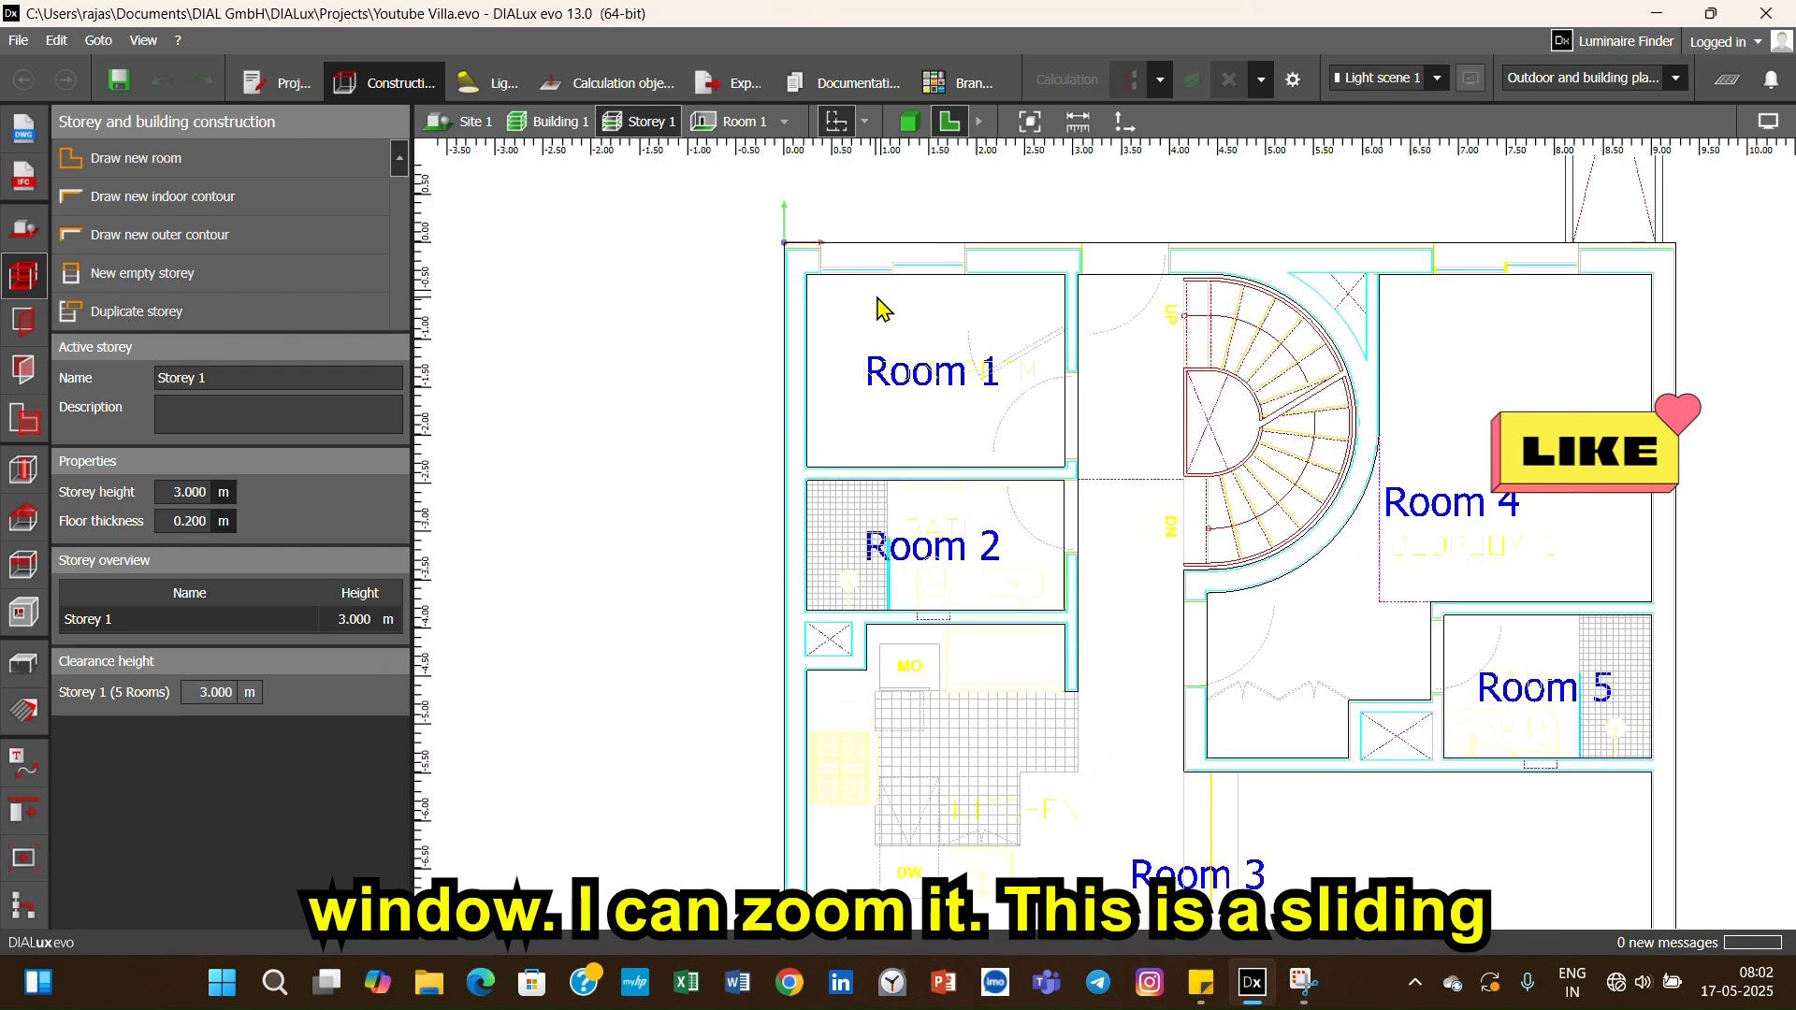
{"action": "scroll", "coordinate": [893, 273], "scroll_direction": "down", "scroll_amount": 3}
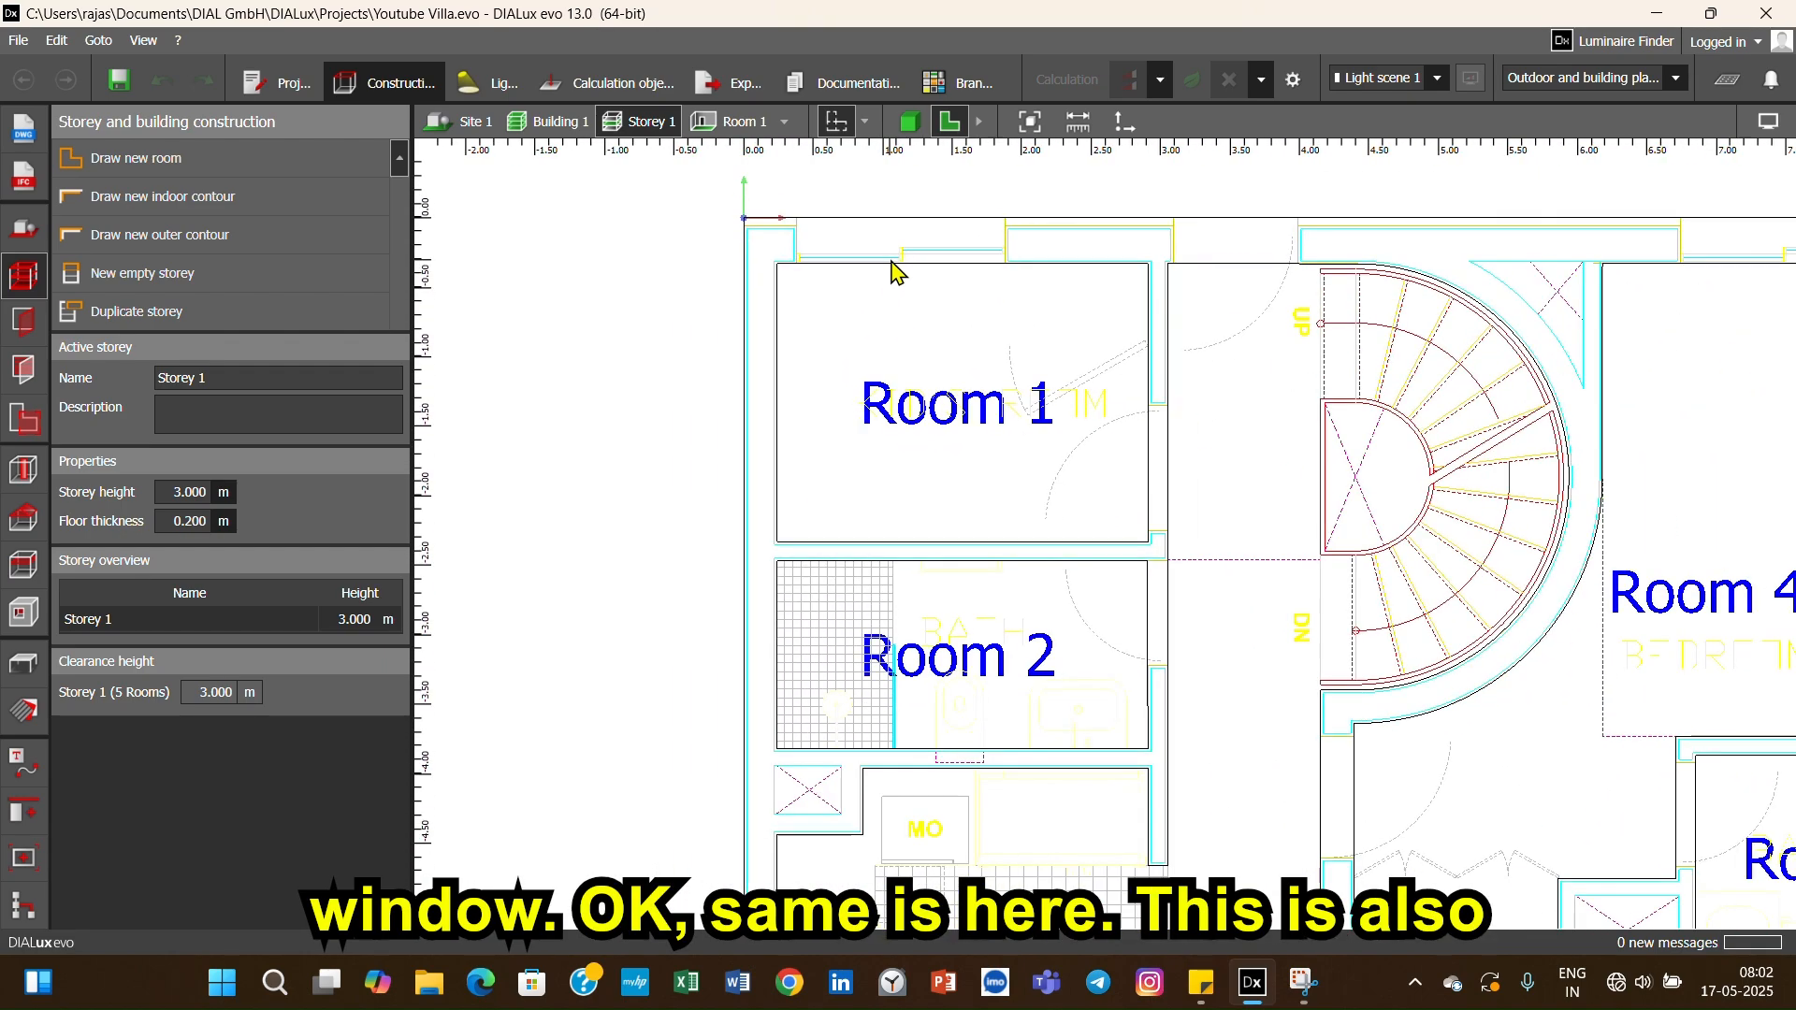
{"action": "scroll", "coordinate": [1412, 273], "scroll_direction": "up", "scroll_amount": 2}
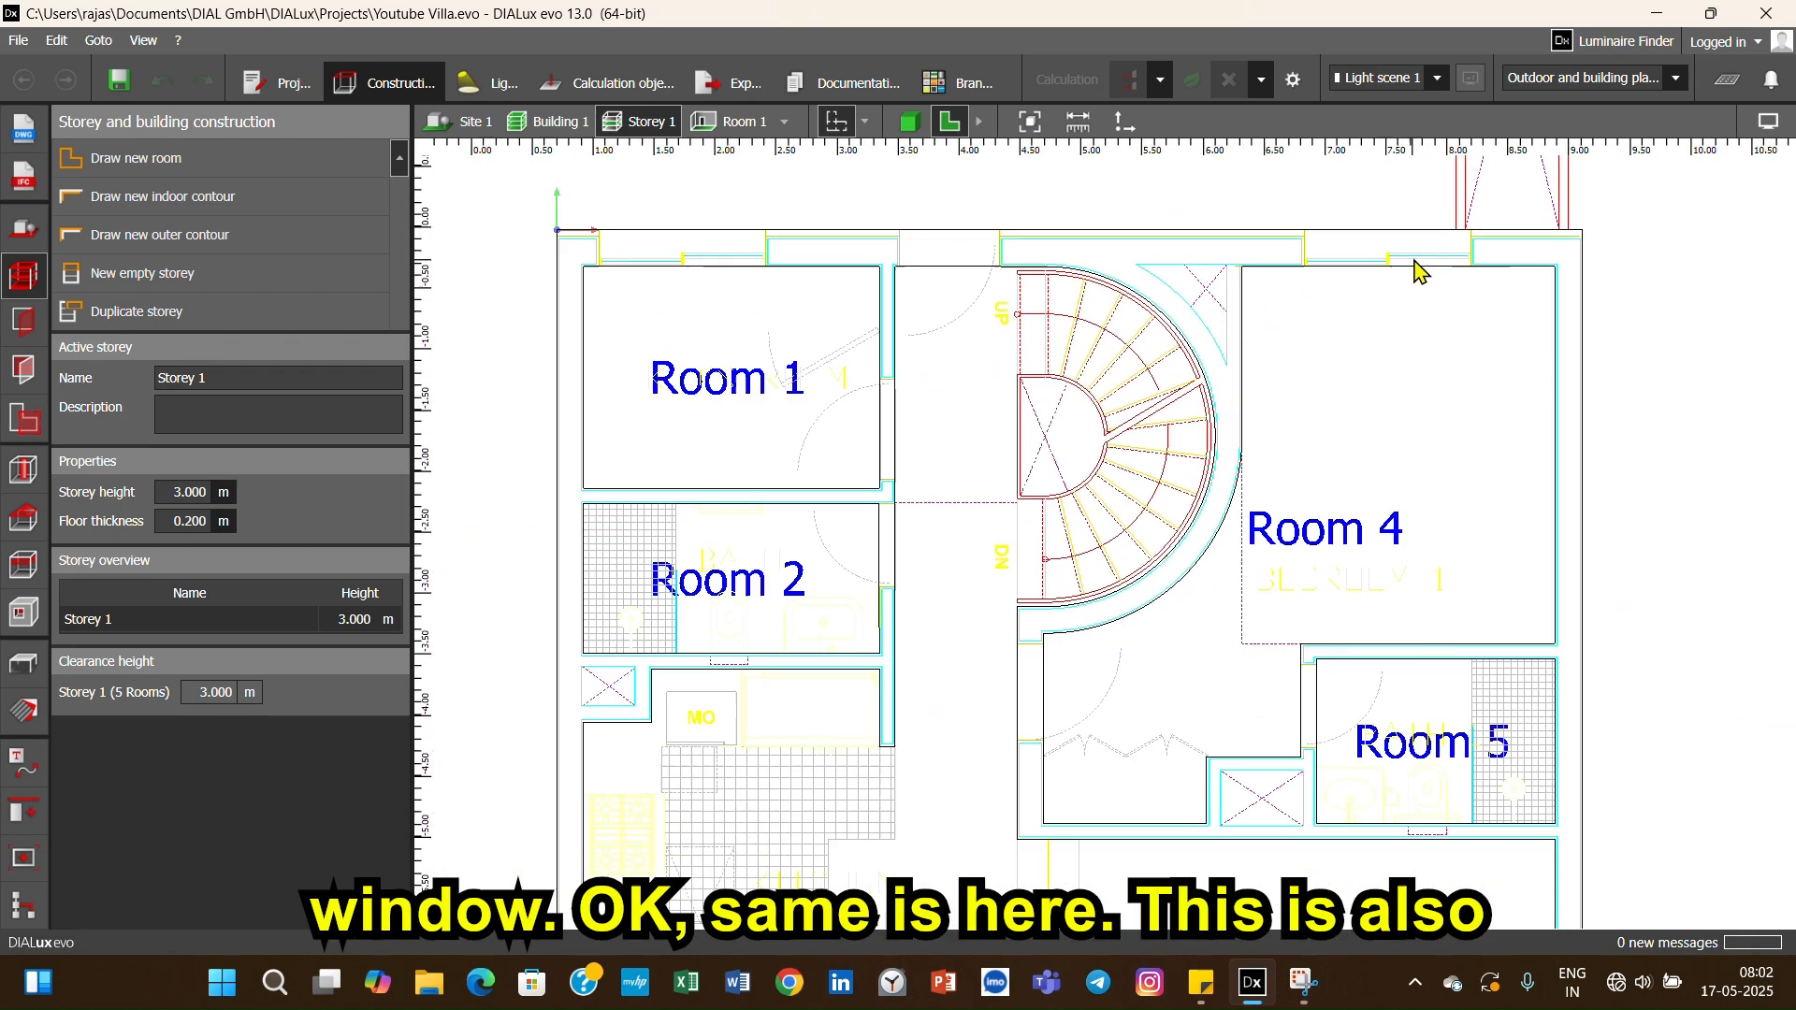
{"action": "scroll", "coordinate": [1417, 280], "scroll_direction": "down", "scroll_amount": 4}
{"action": "scroll", "coordinate": [1181, 821], "scroll_direction": "up", "scroll_amount": 3}
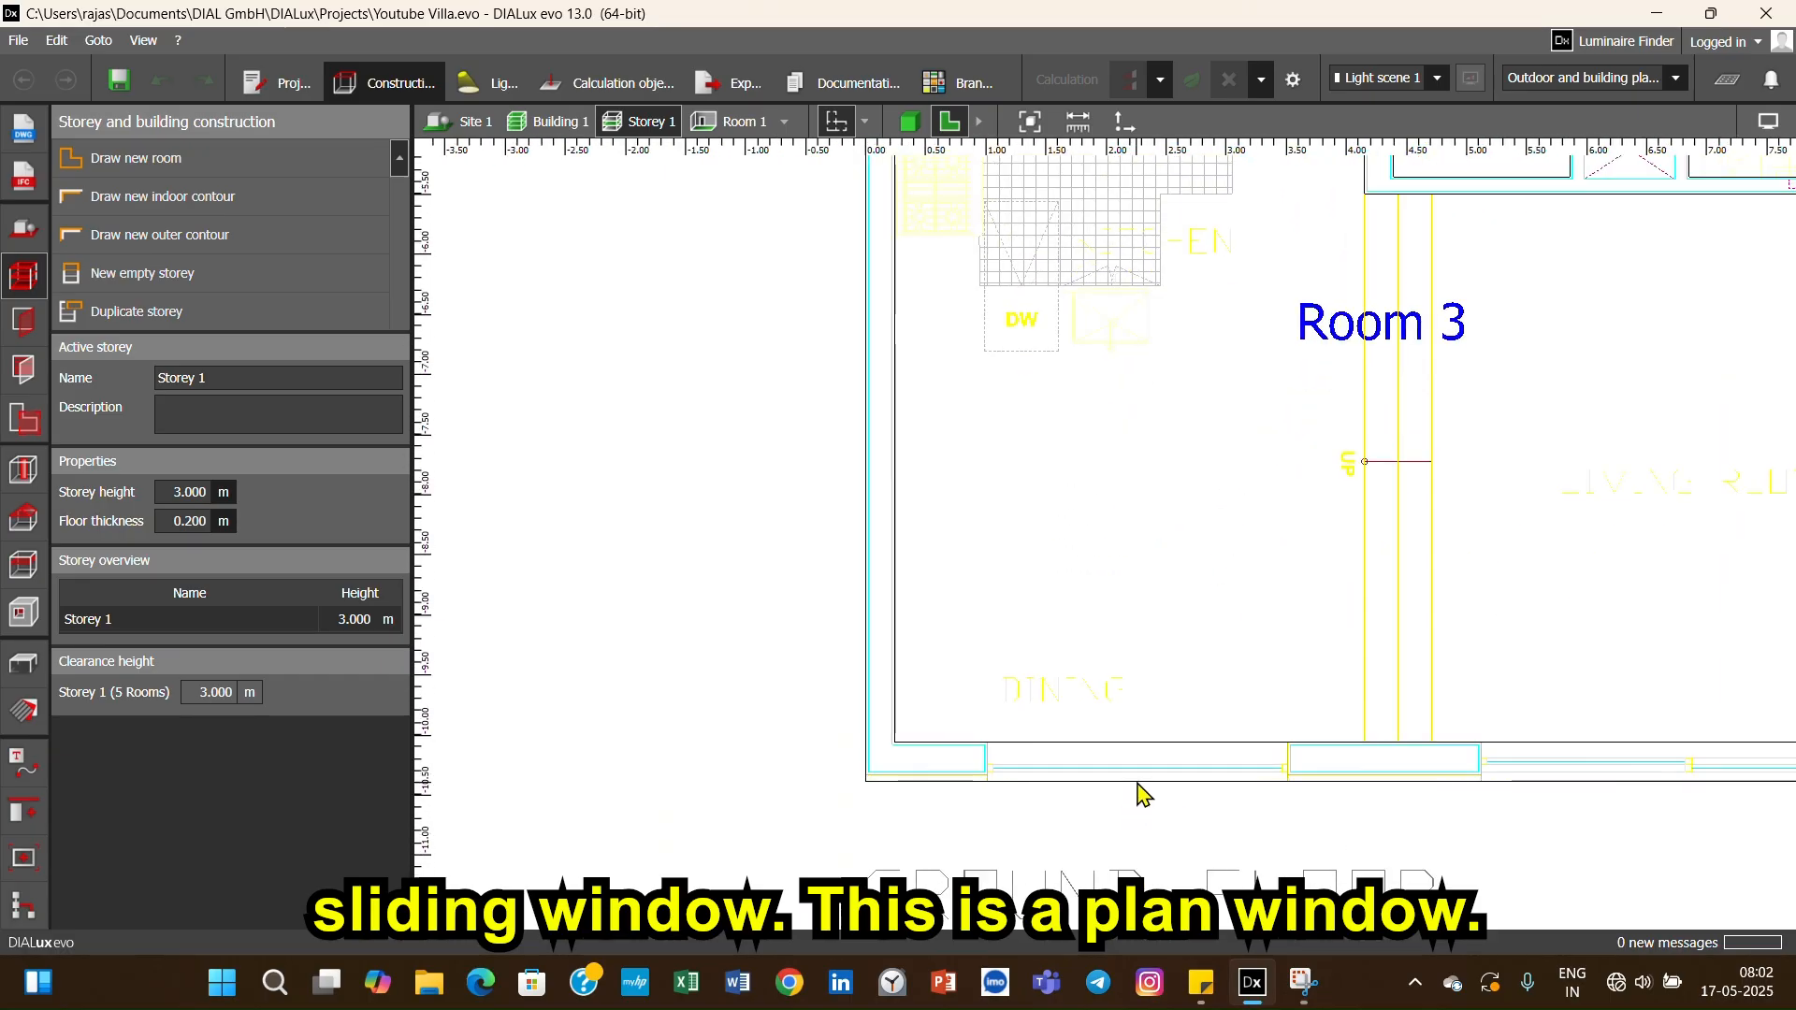
{"action": "scroll", "coordinate": [1155, 802], "scroll_direction": "down", "scroll_amount": 1}
{"action": "scroll", "coordinate": [1153, 802], "scroll_direction": "down", "scroll_amount": 1}
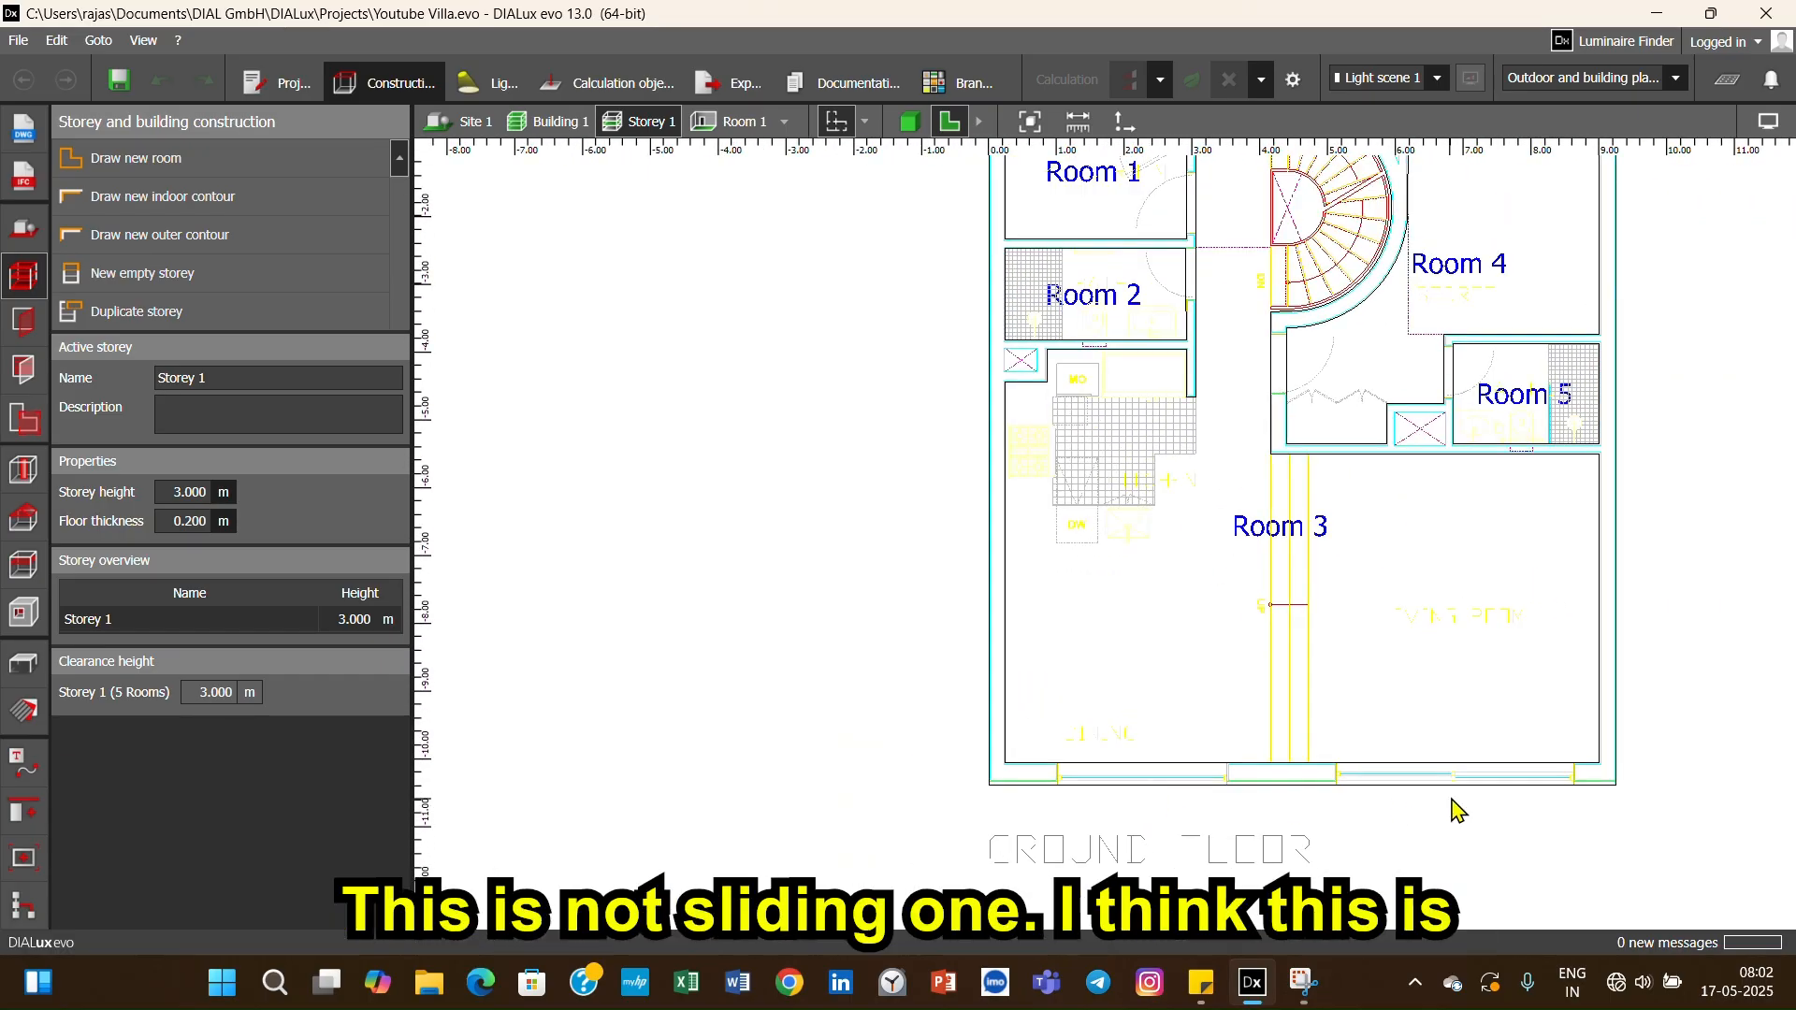
{"action": "scroll", "coordinate": [1467, 802], "scroll_direction": "up", "scroll_amount": 4}
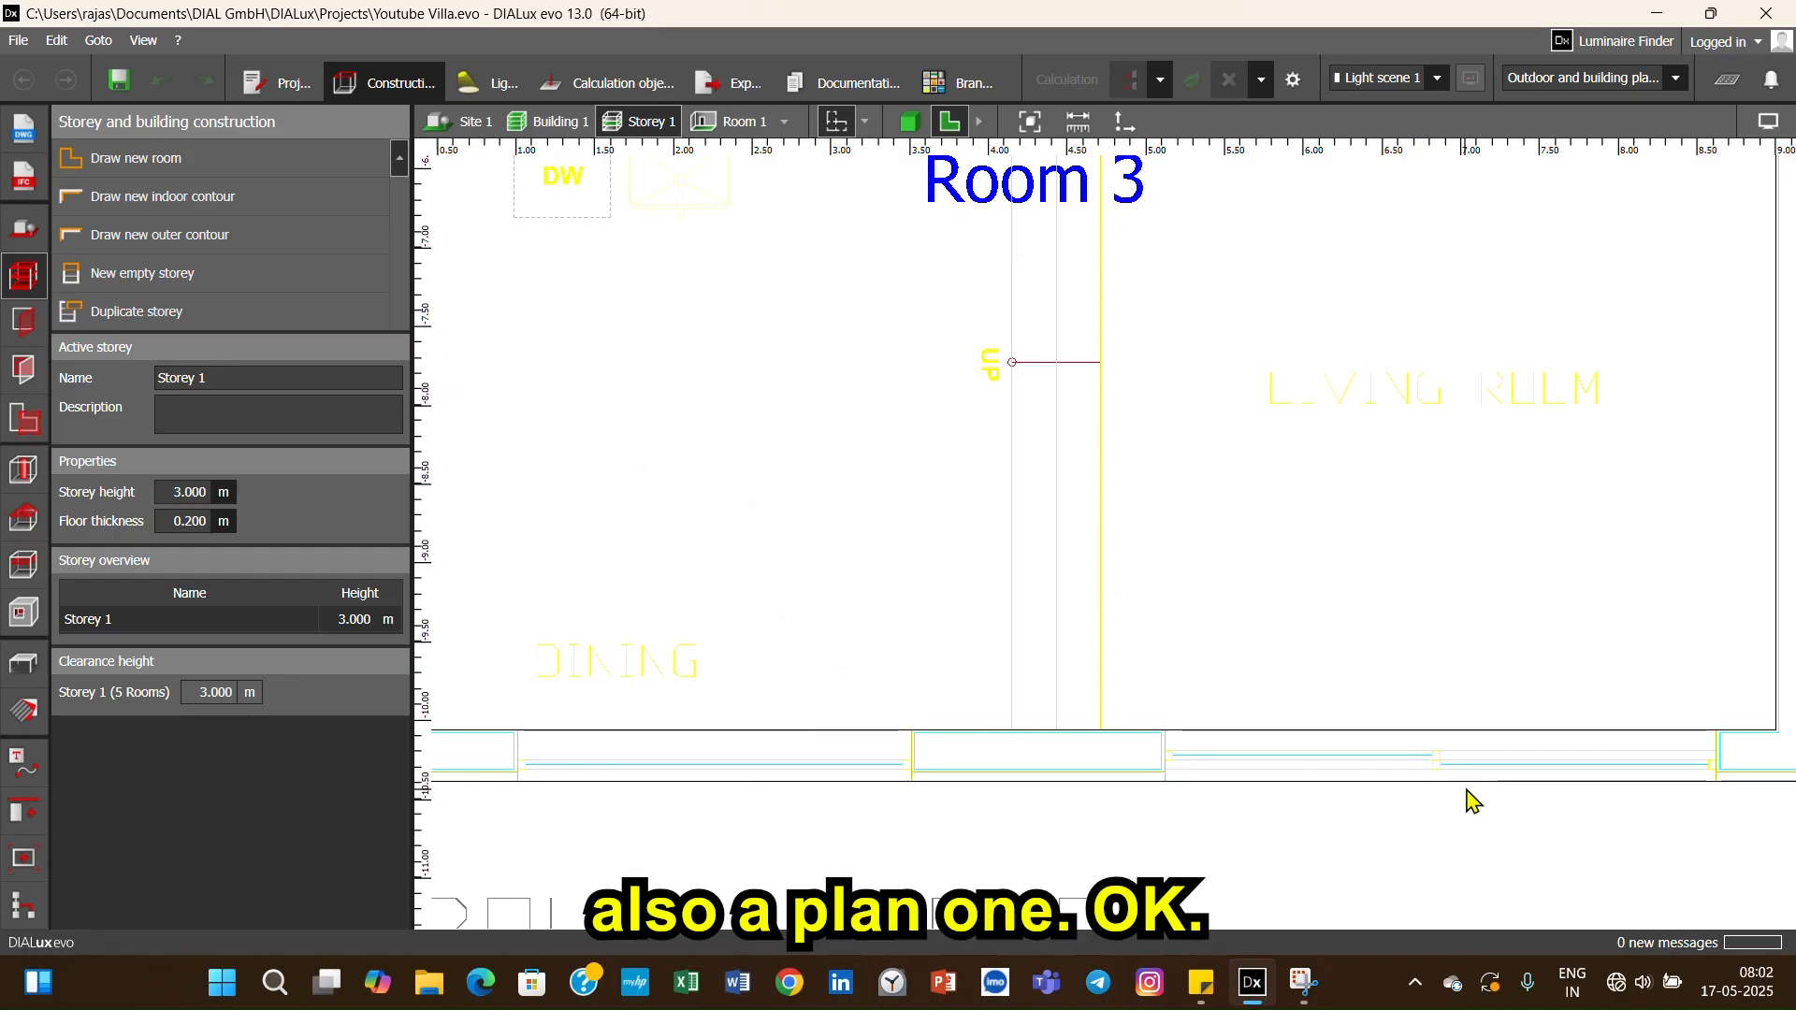
{"action": "scroll", "coordinate": [1467, 802], "scroll_direction": "down", "scroll_amount": 5}
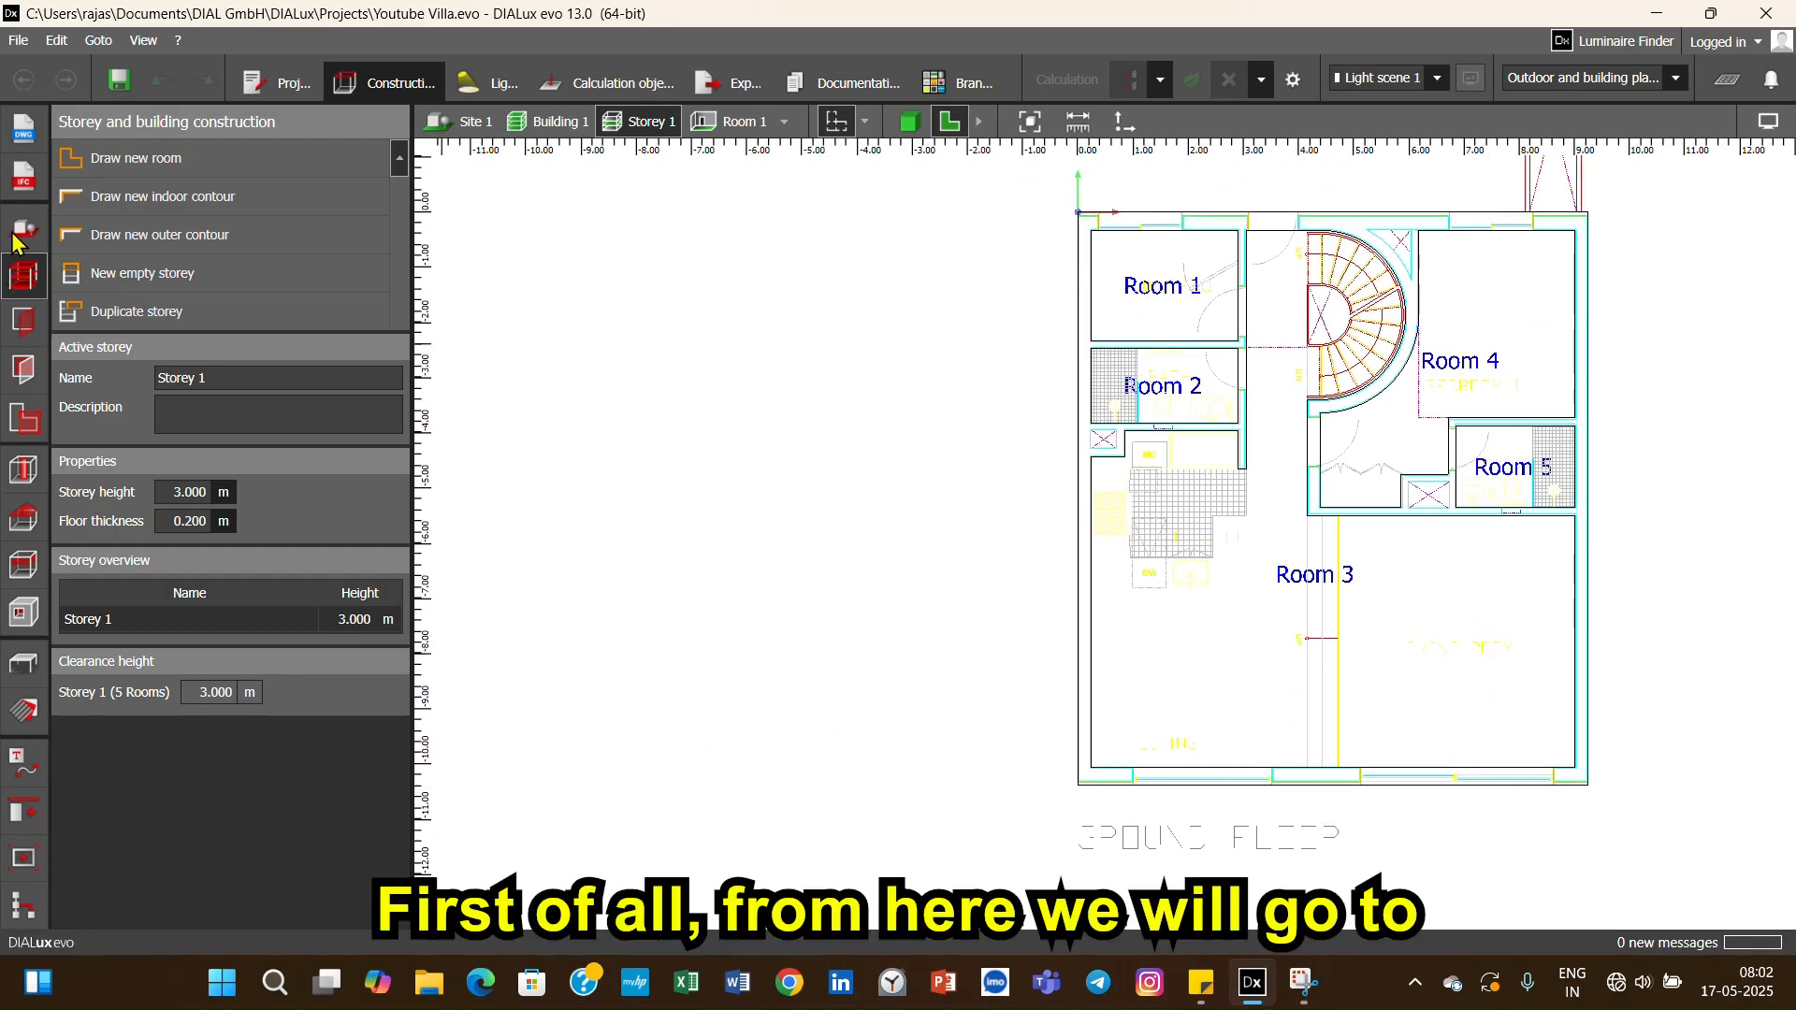
- Switch to aperture construction and activate drawing of a new aperture for the ground-floor plan
{"action": "left_click", "coordinate": [27, 324]}
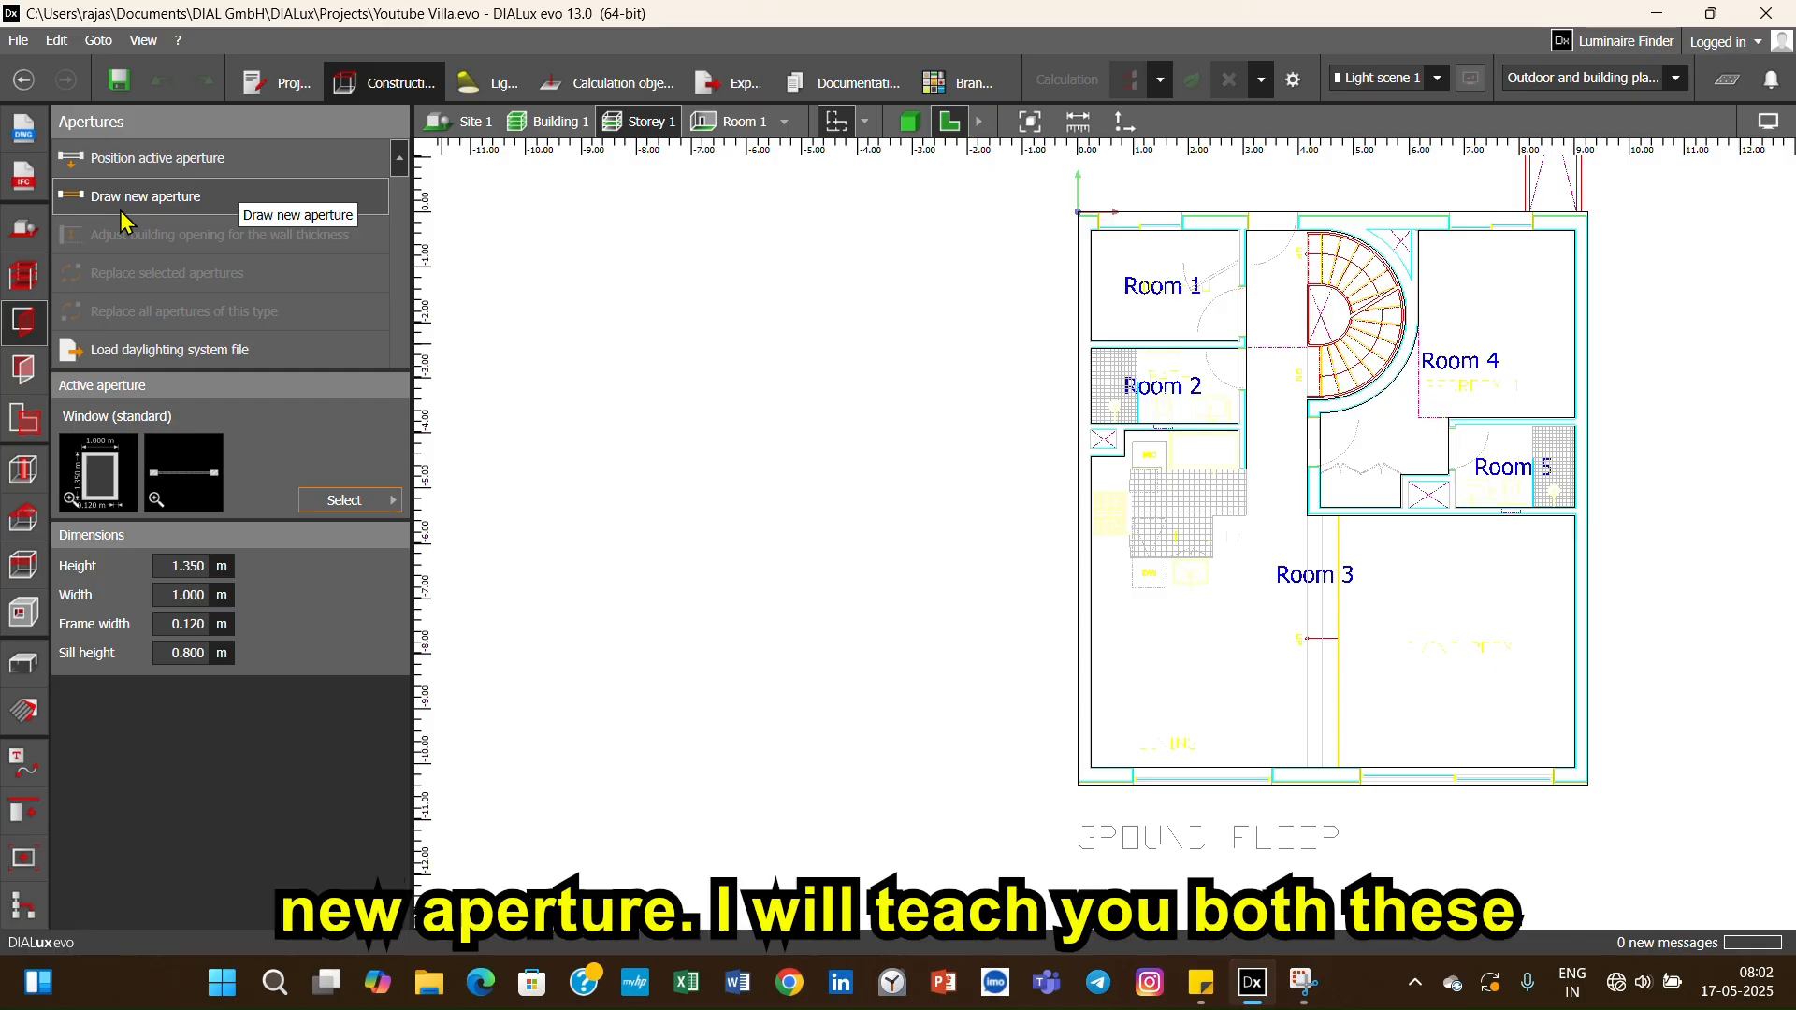
{"action": "middle_click_drag", "start_coordinate": [816, 469], "coordinate": [550, 547]}
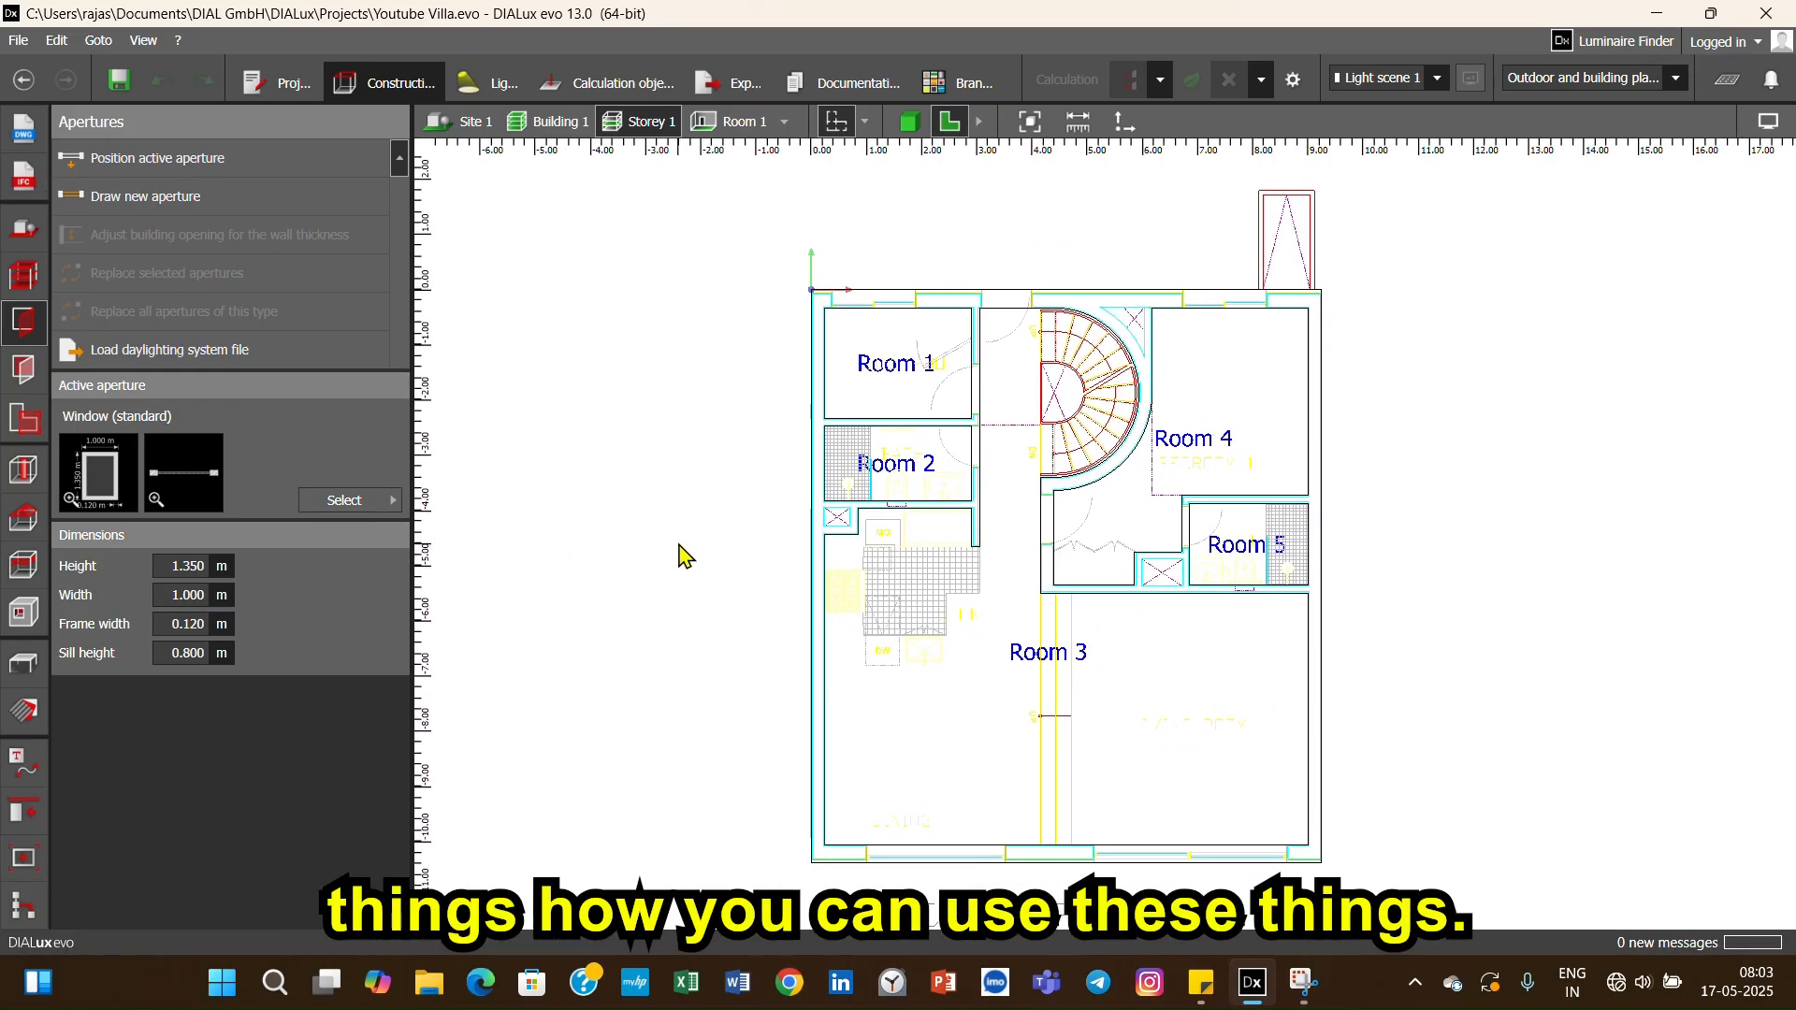
{"action": "middle_click_drag", "start_coordinate": [705, 561], "coordinate": [701, 491]}
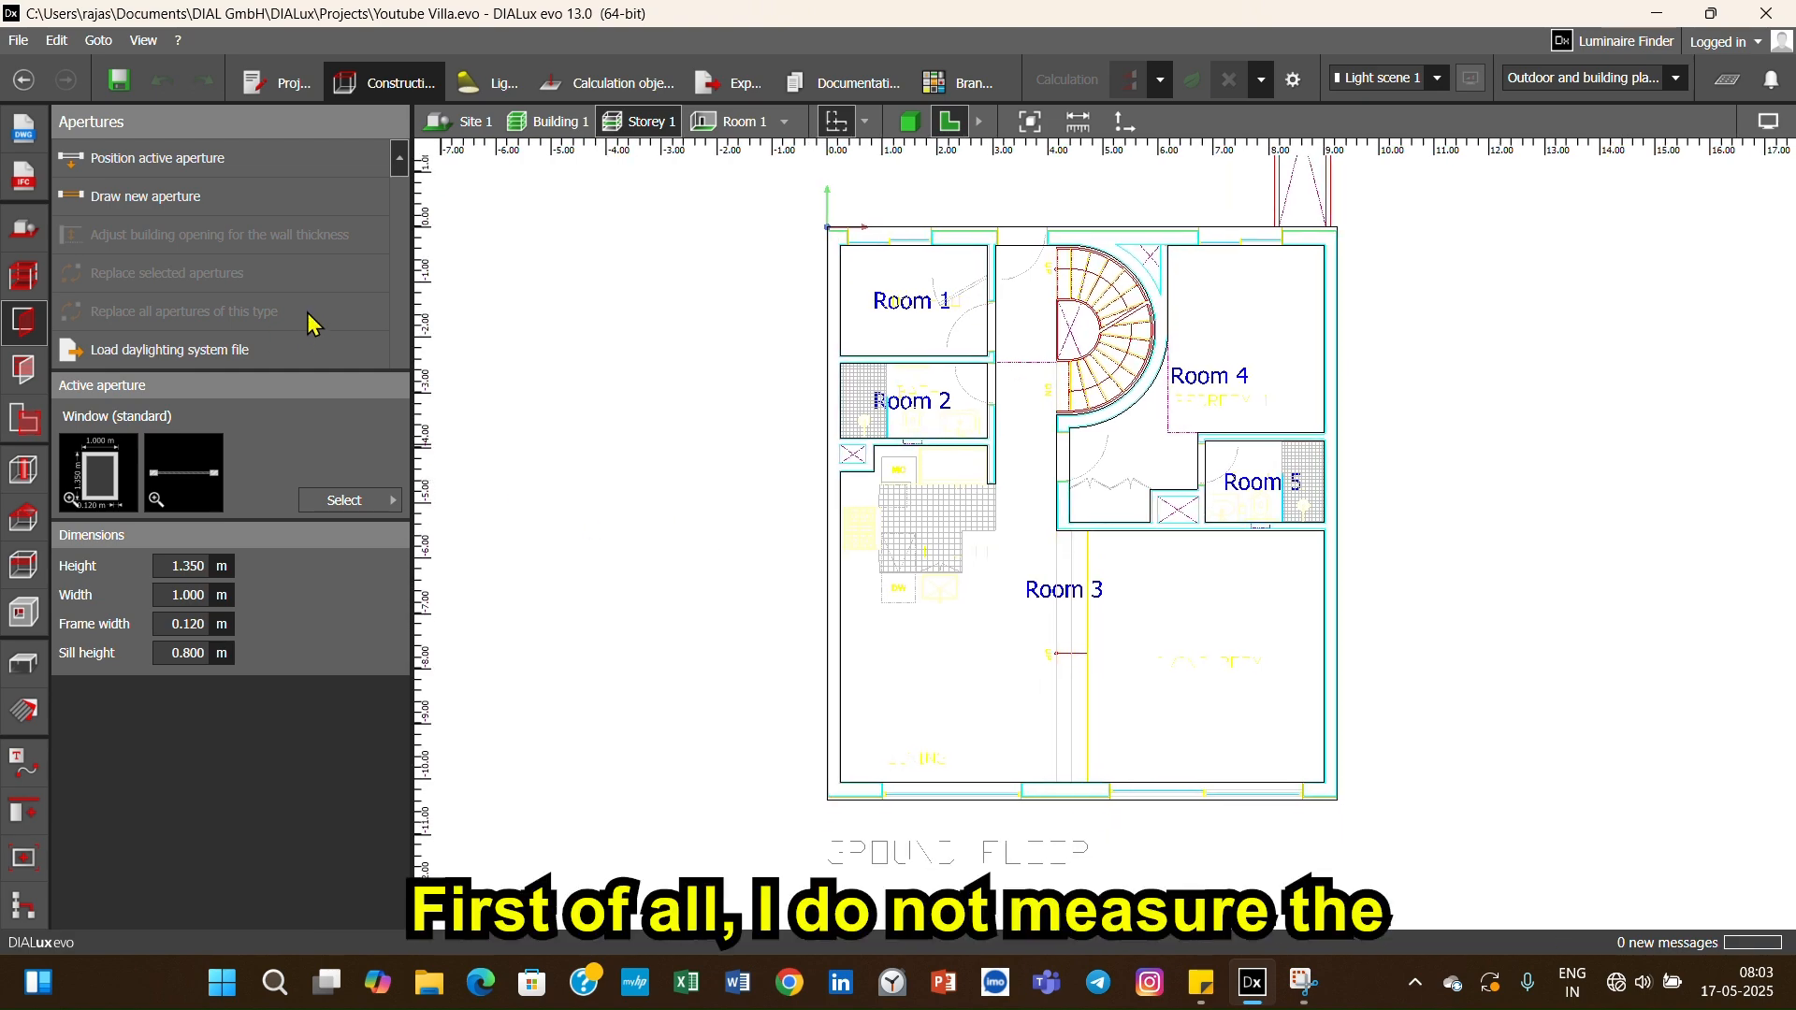
{"action": "scroll", "coordinate": [869, 255], "scroll_direction": "up", "scroll_amount": 1}
{"action": "middle_click_drag", "start_coordinate": [869, 256], "coordinate": [858, 372]}
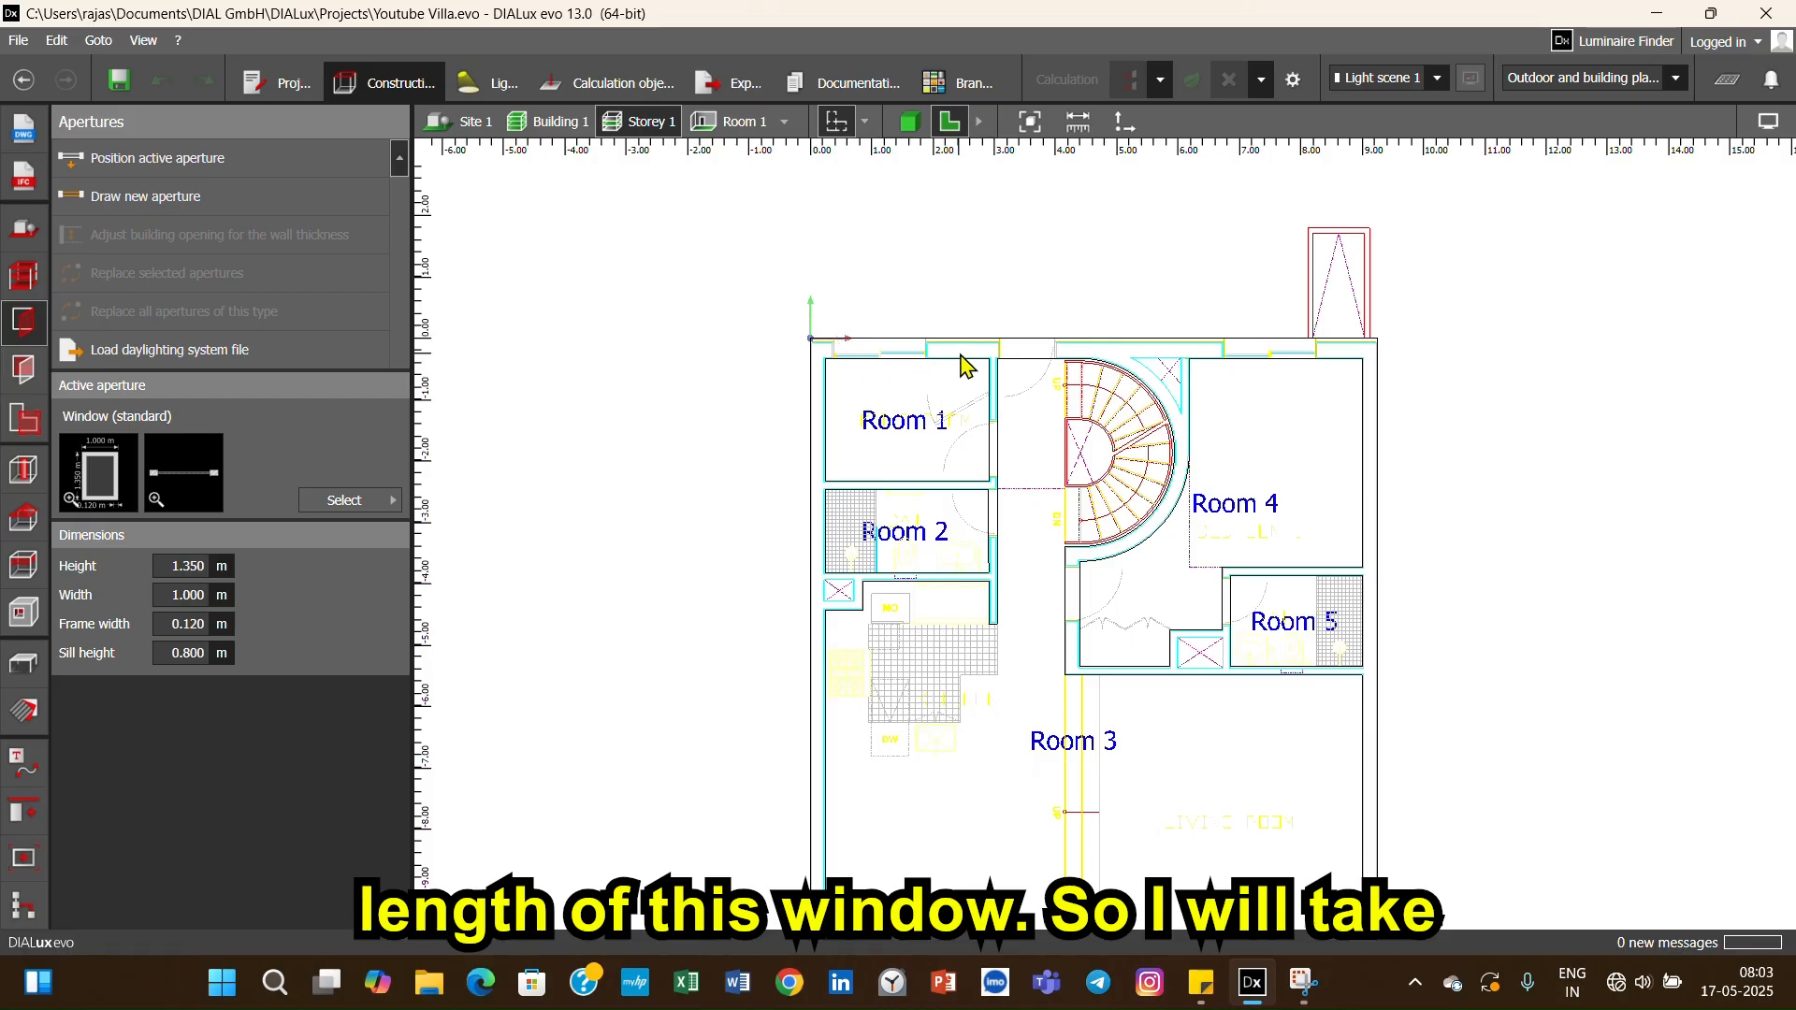
{"action": "left_click", "coordinate": [113, 196]}
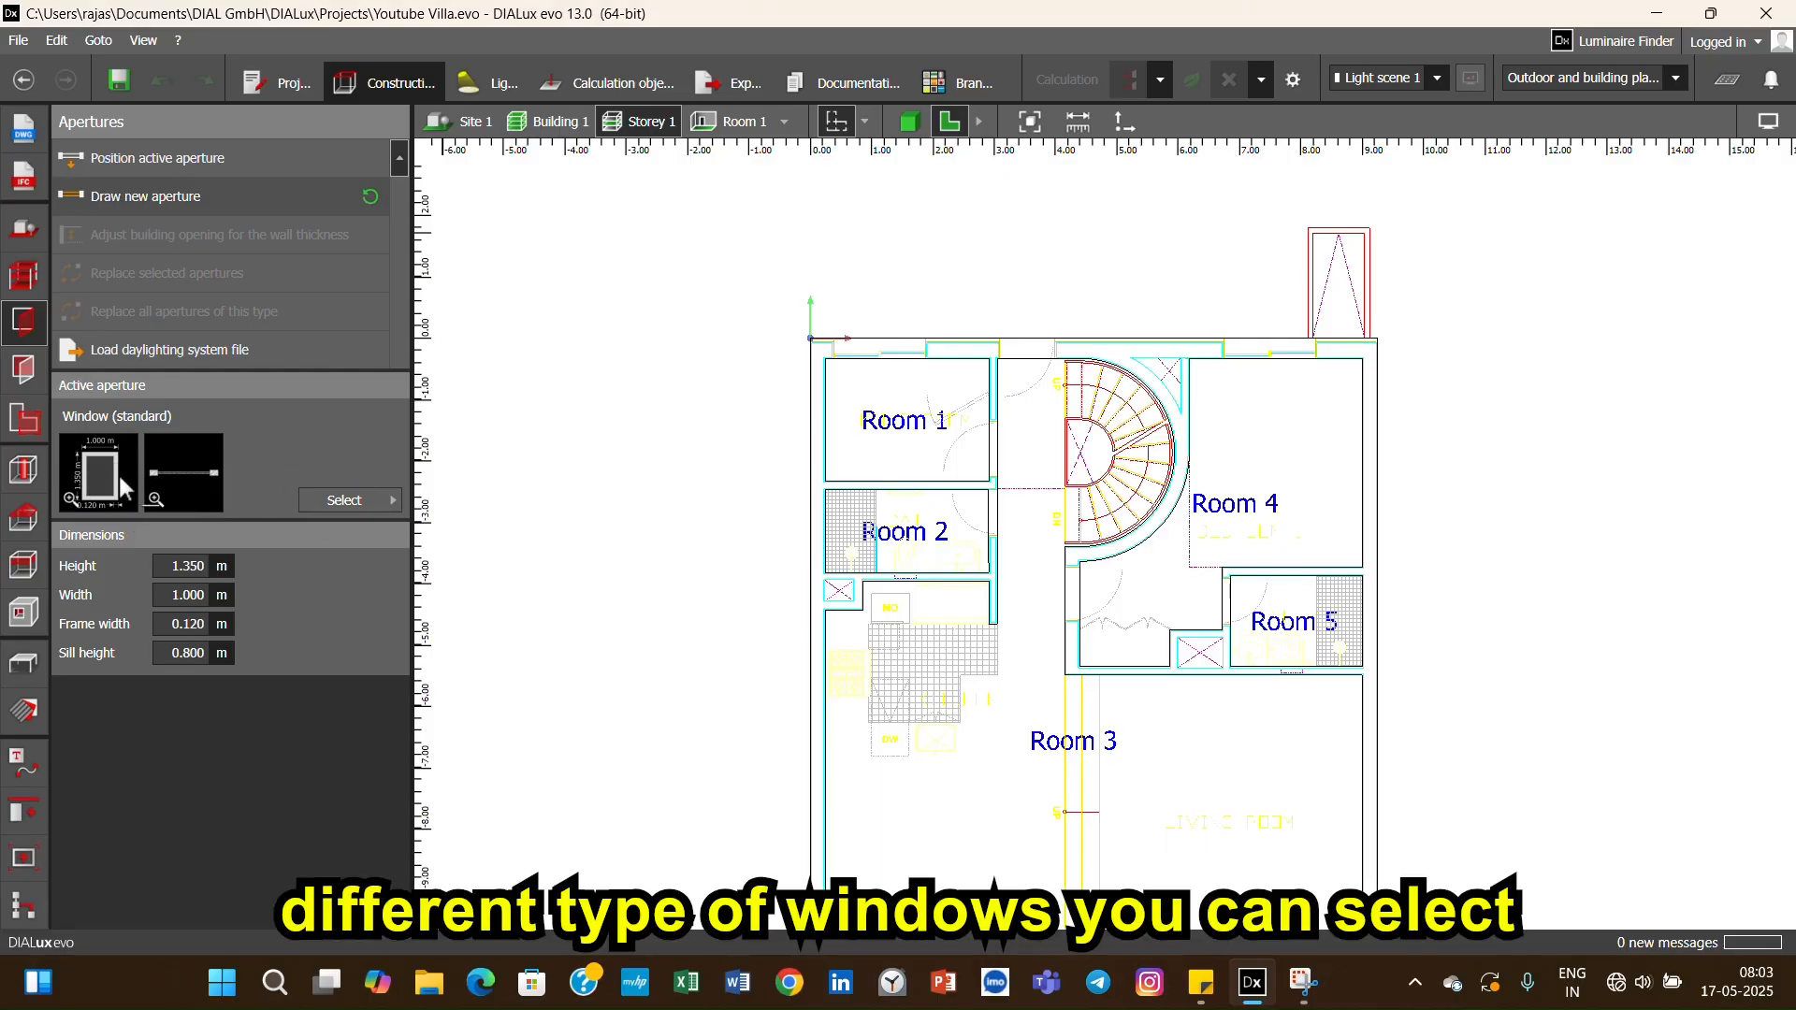
- Browse the available aperture objects and choose the first 3-wing window with transom as the active aperture
{"action": "left_click", "coordinate": [367, 502]}
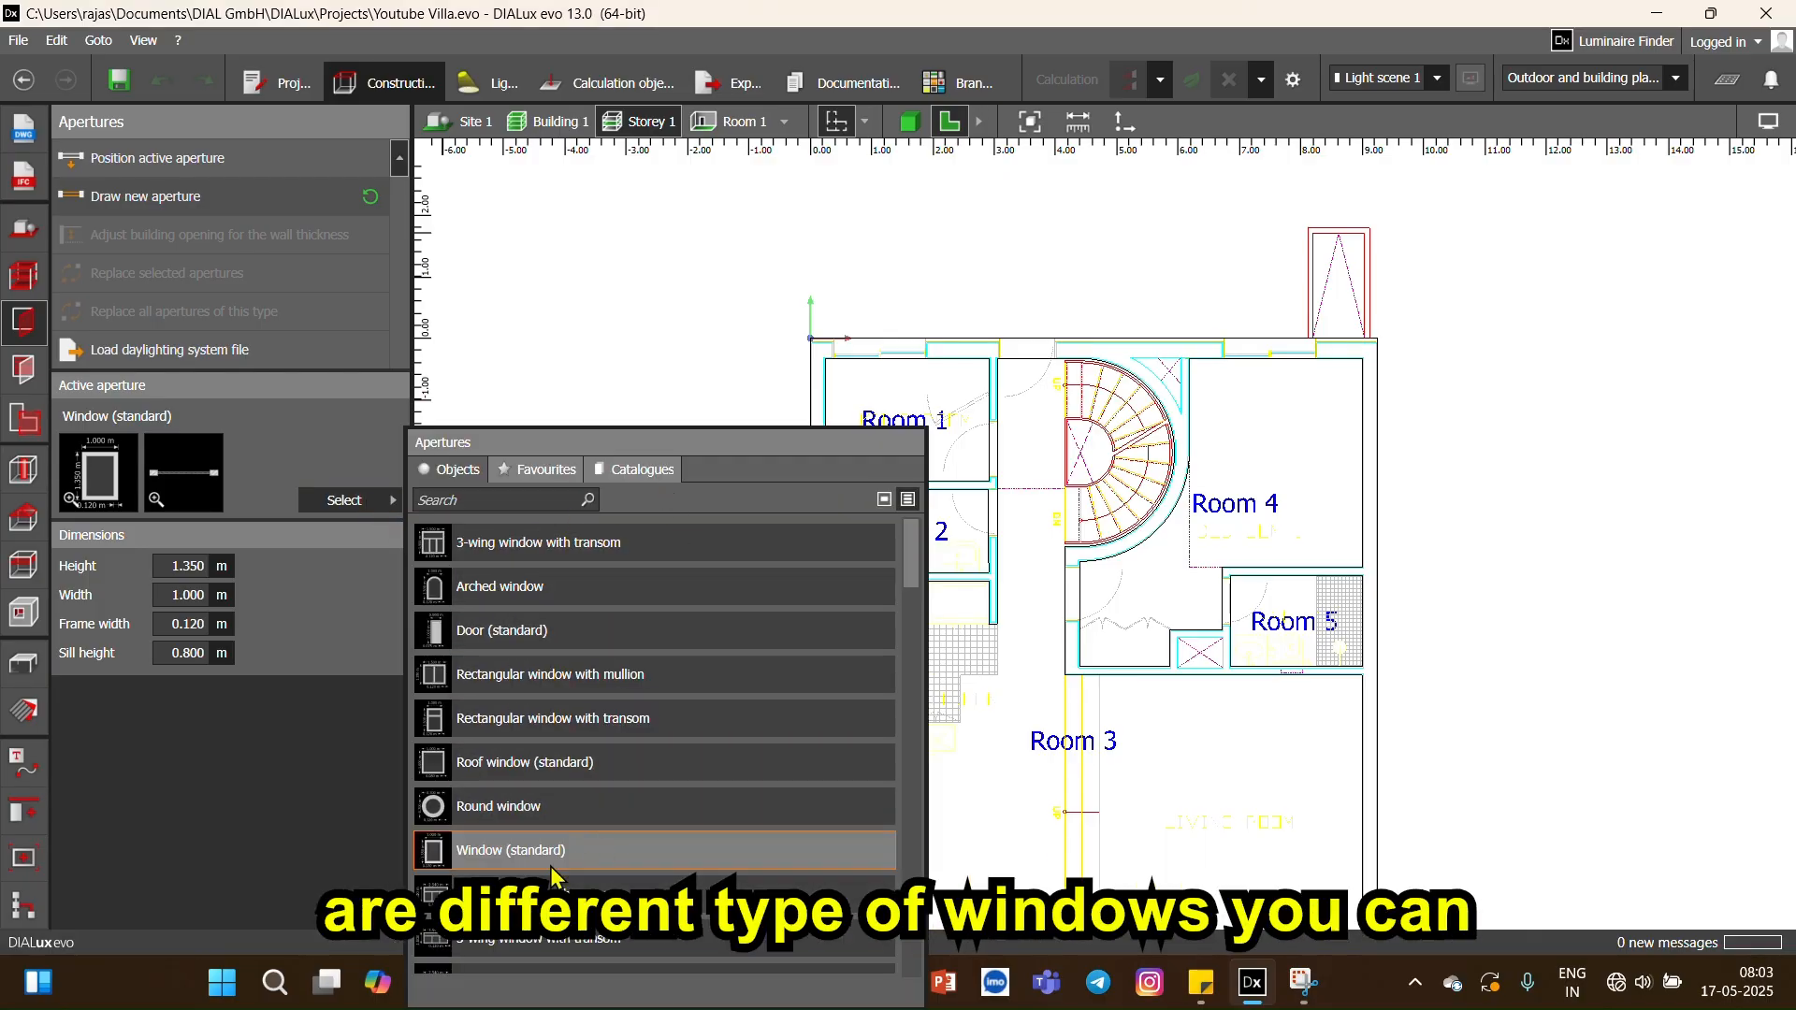
{"action": "scroll", "coordinate": [559, 865], "scroll_direction": "down", "scroll_amount": 3}
{"action": "scroll", "coordinate": [558, 865], "scroll_direction": "down", "scroll_amount": 5}
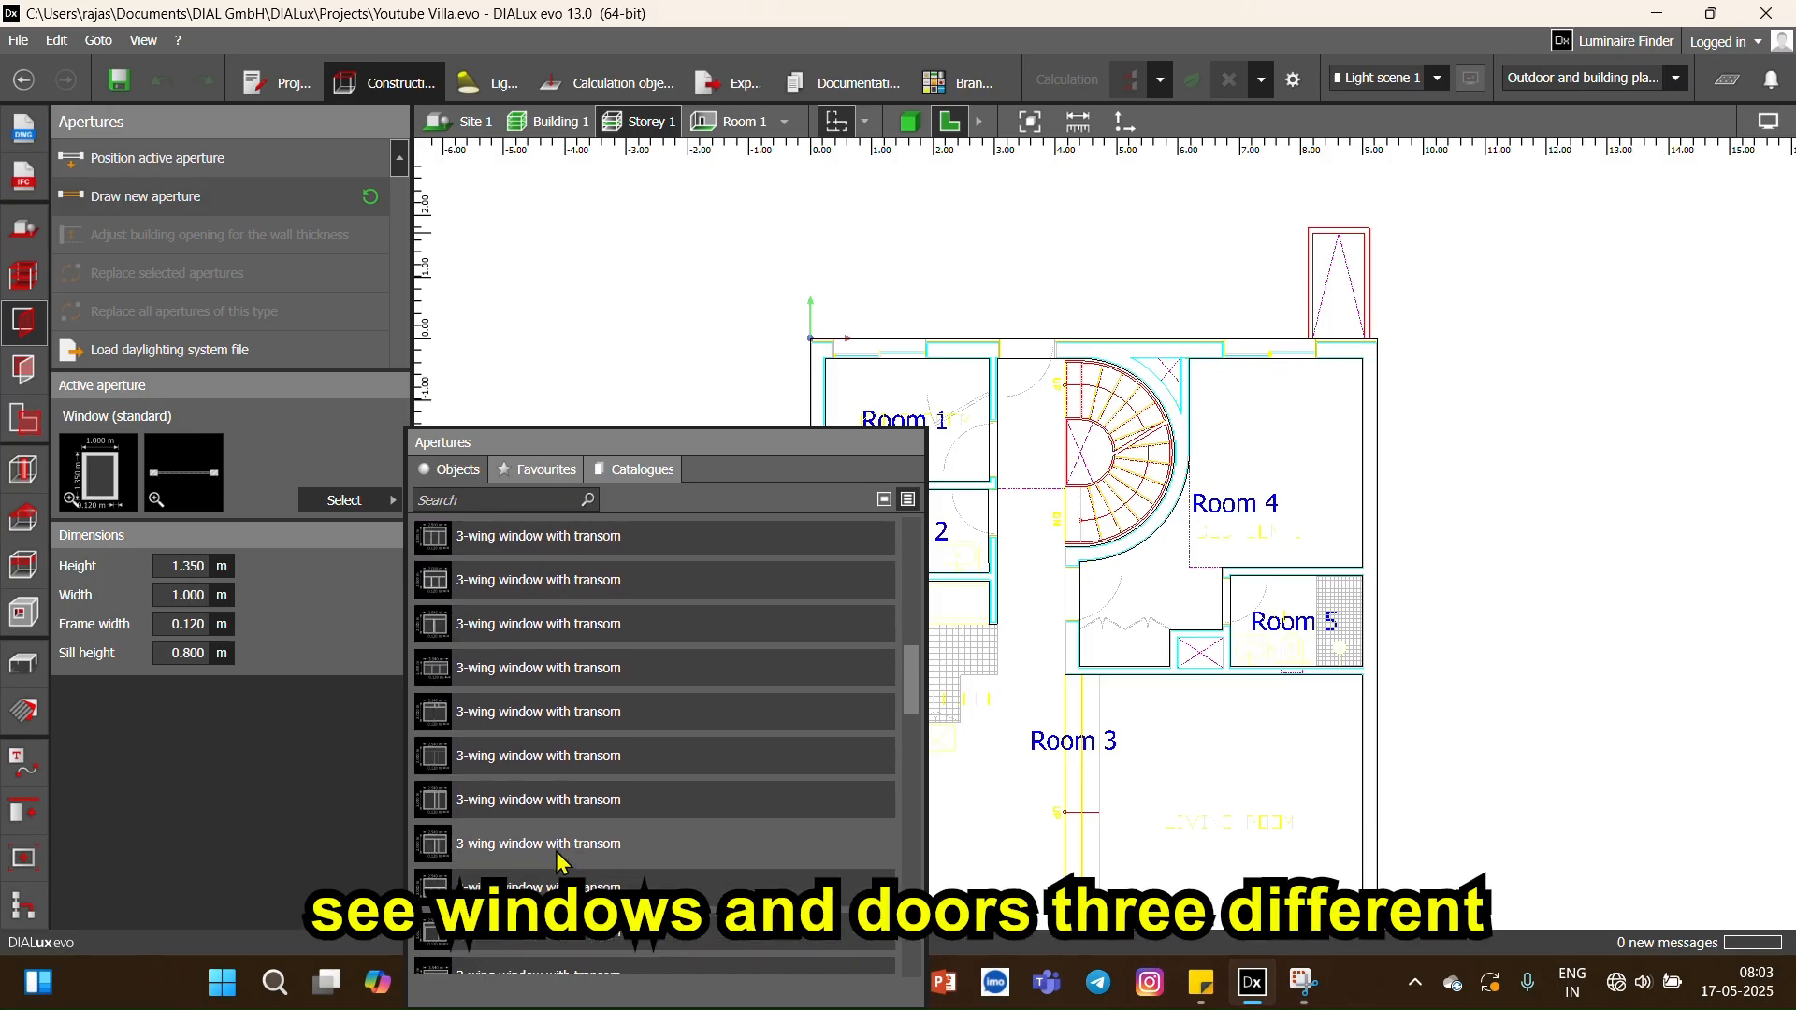
{"action": "scroll", "coordinate": [559, 865], "scroll_direction": "down", "scroll_amount": 5}
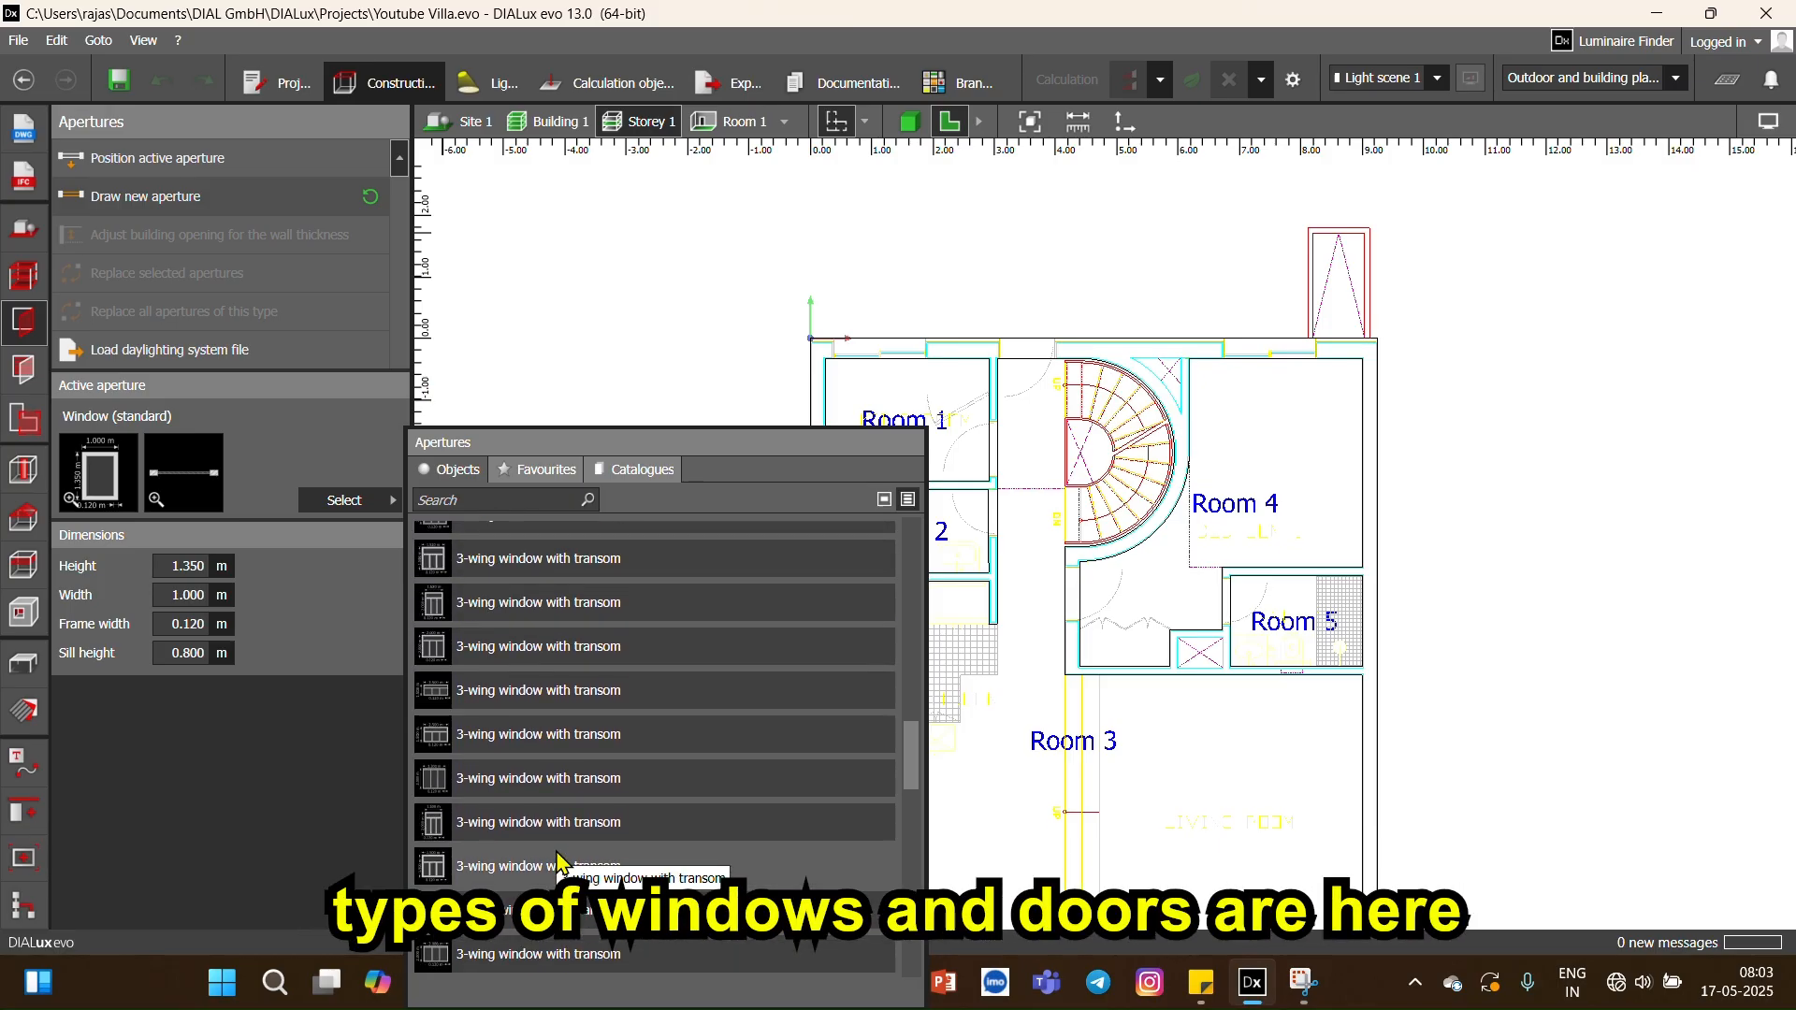
{"action": "scroll", "coordinate": [558, 865], "scroll_direction": "up", "scroll_amount": 5}
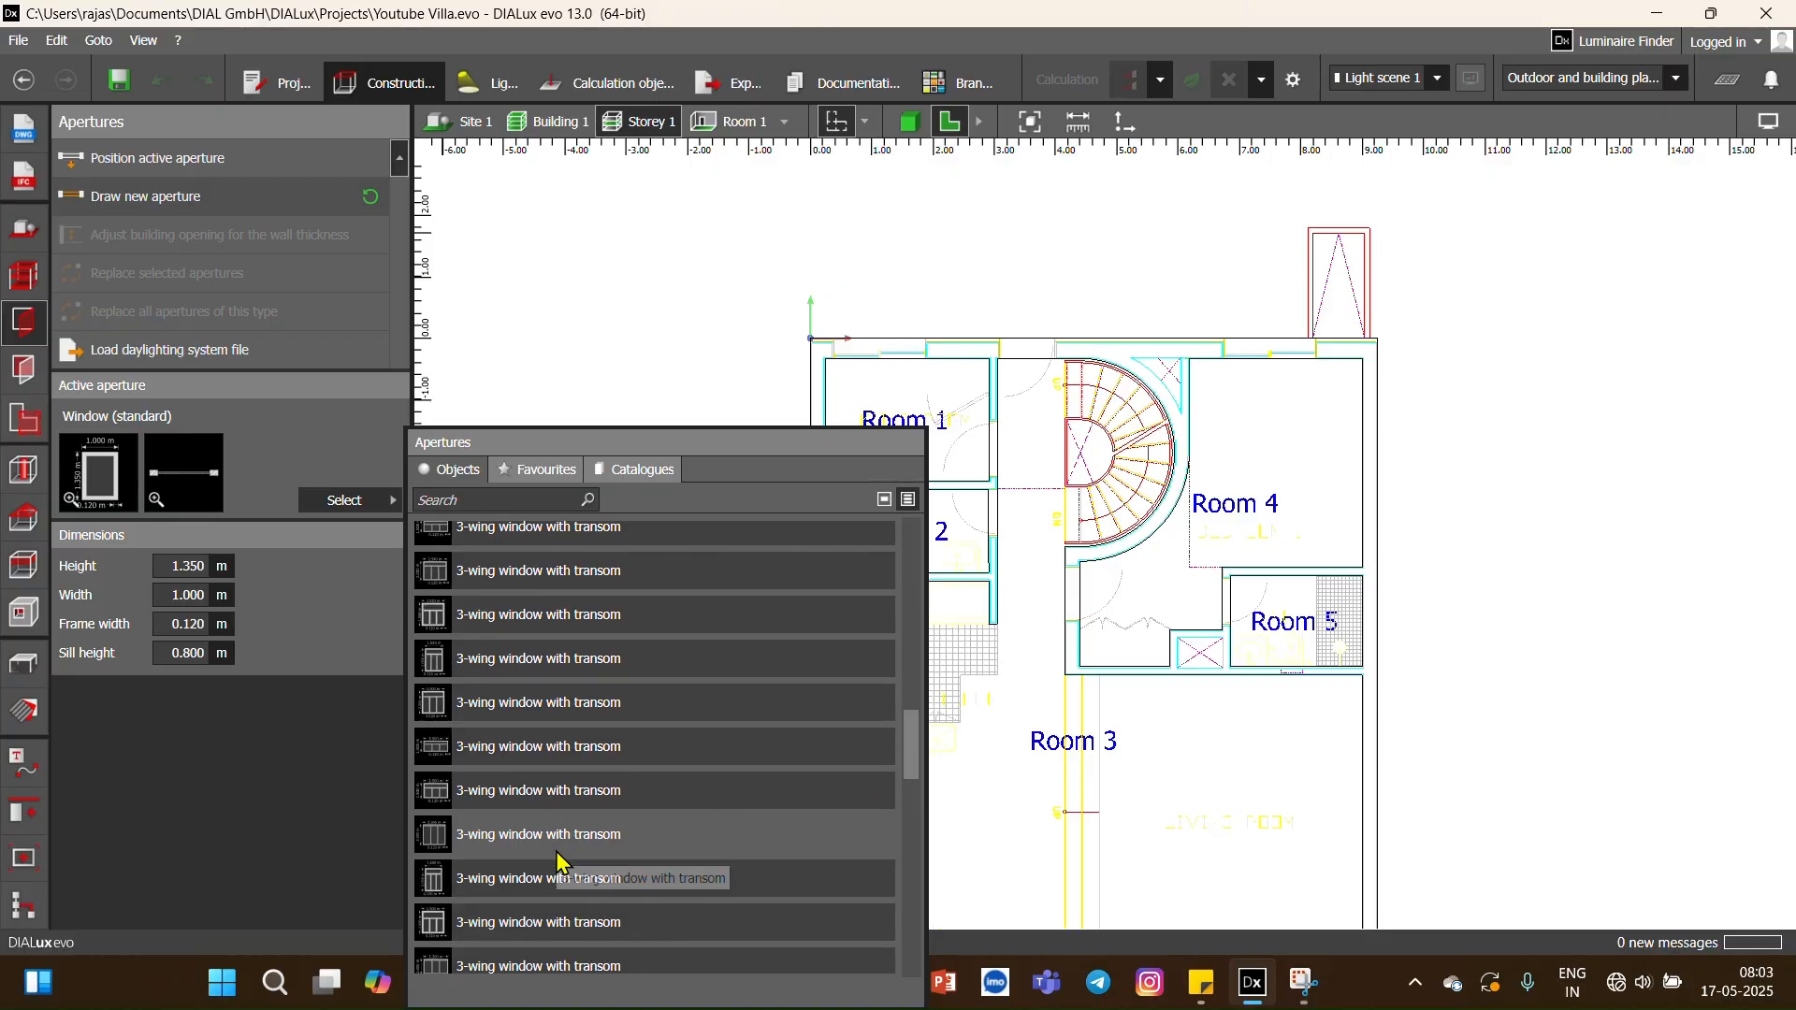
{"action": "scroll", "coordinate": [558, 866], "scroll_direction": "up", "scroll_amount": 3}
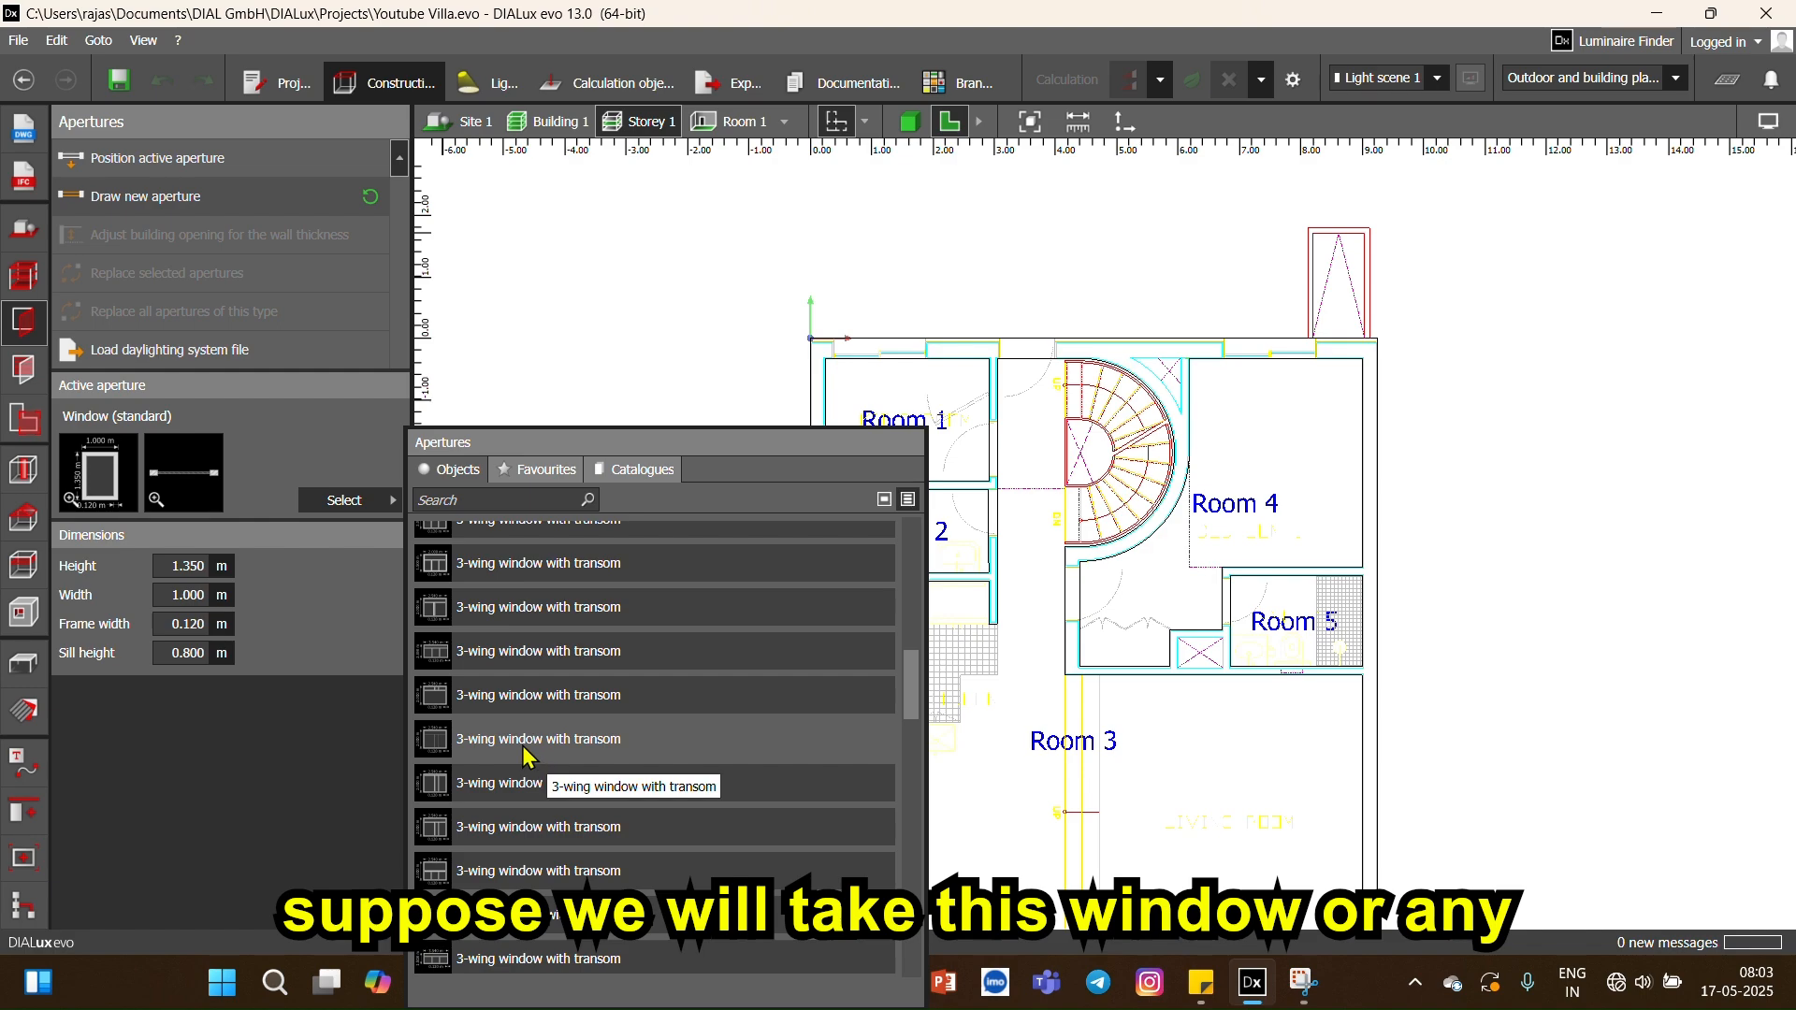
{"action": "scroll", "coordinate": [527, 756], "scroll_direction": "up", "scroll_amount": 5}
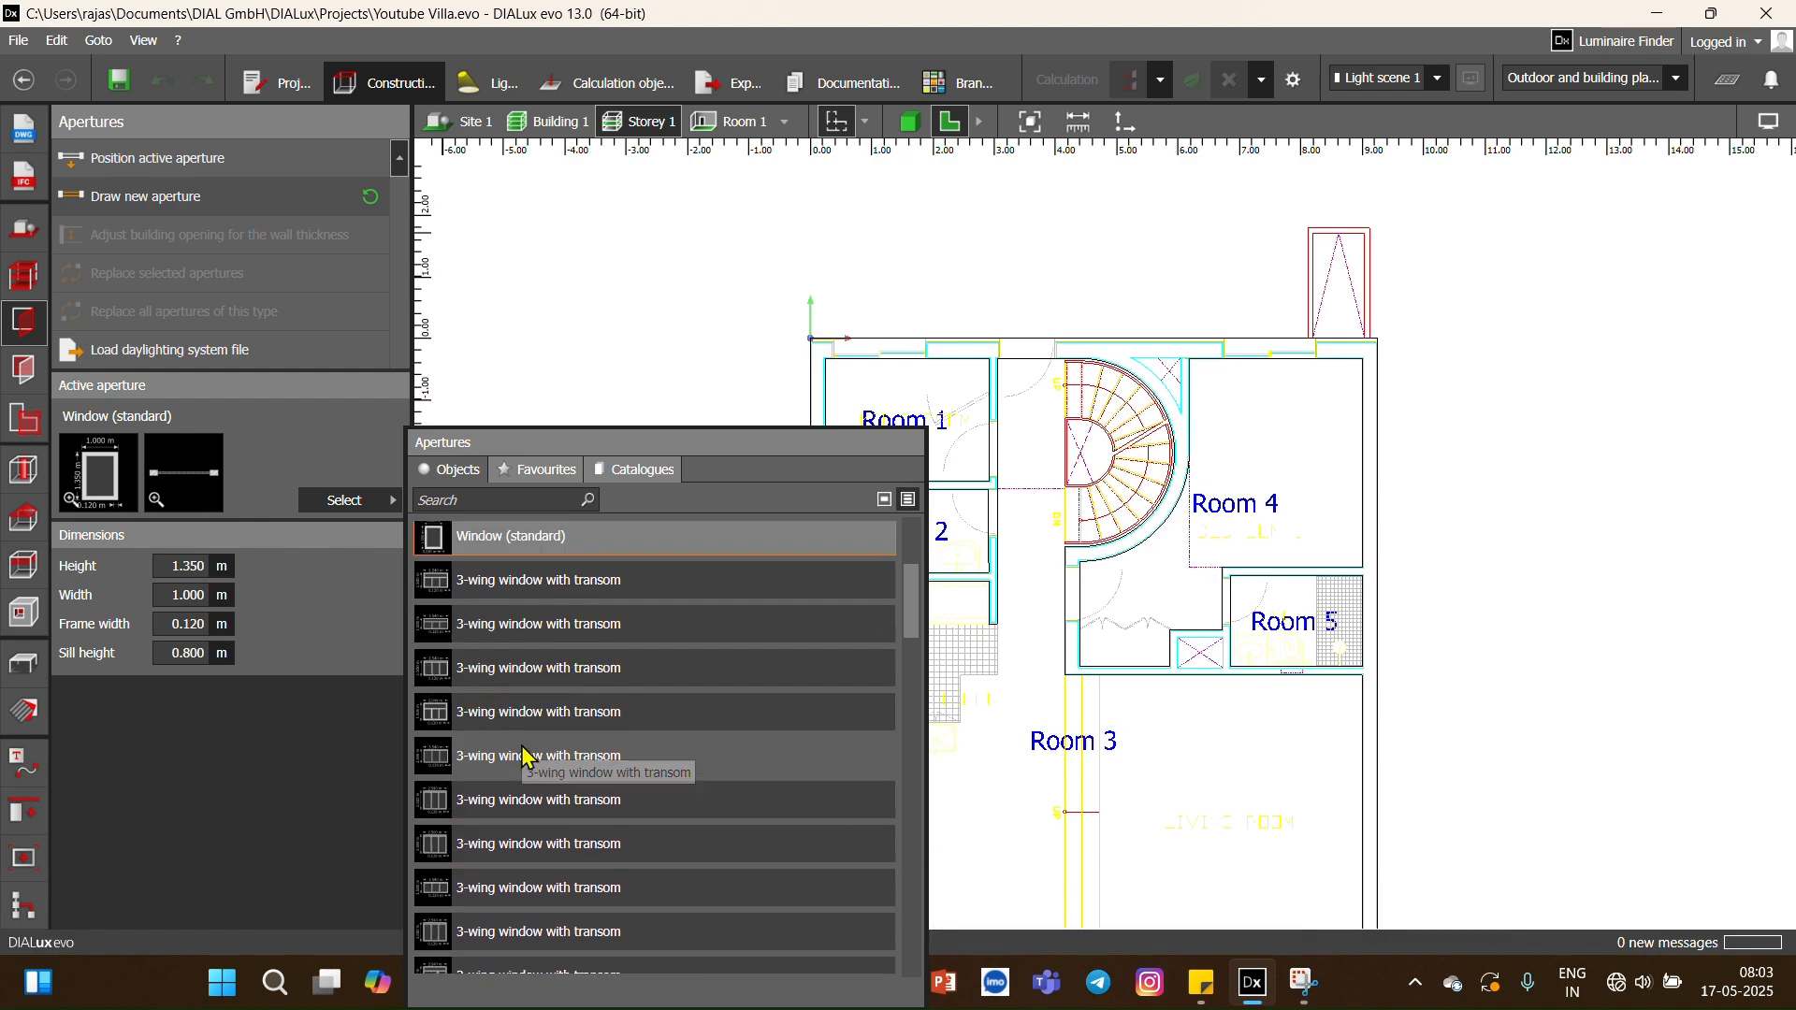
{"action": "scroll", "coordinate": [527, 756], "scroll_direction": "up", "scroll_amount": 3}
{"action": "scroll", "coordinate": [528, 757], "scroll_direction": "up", "scroll_amount": 4}
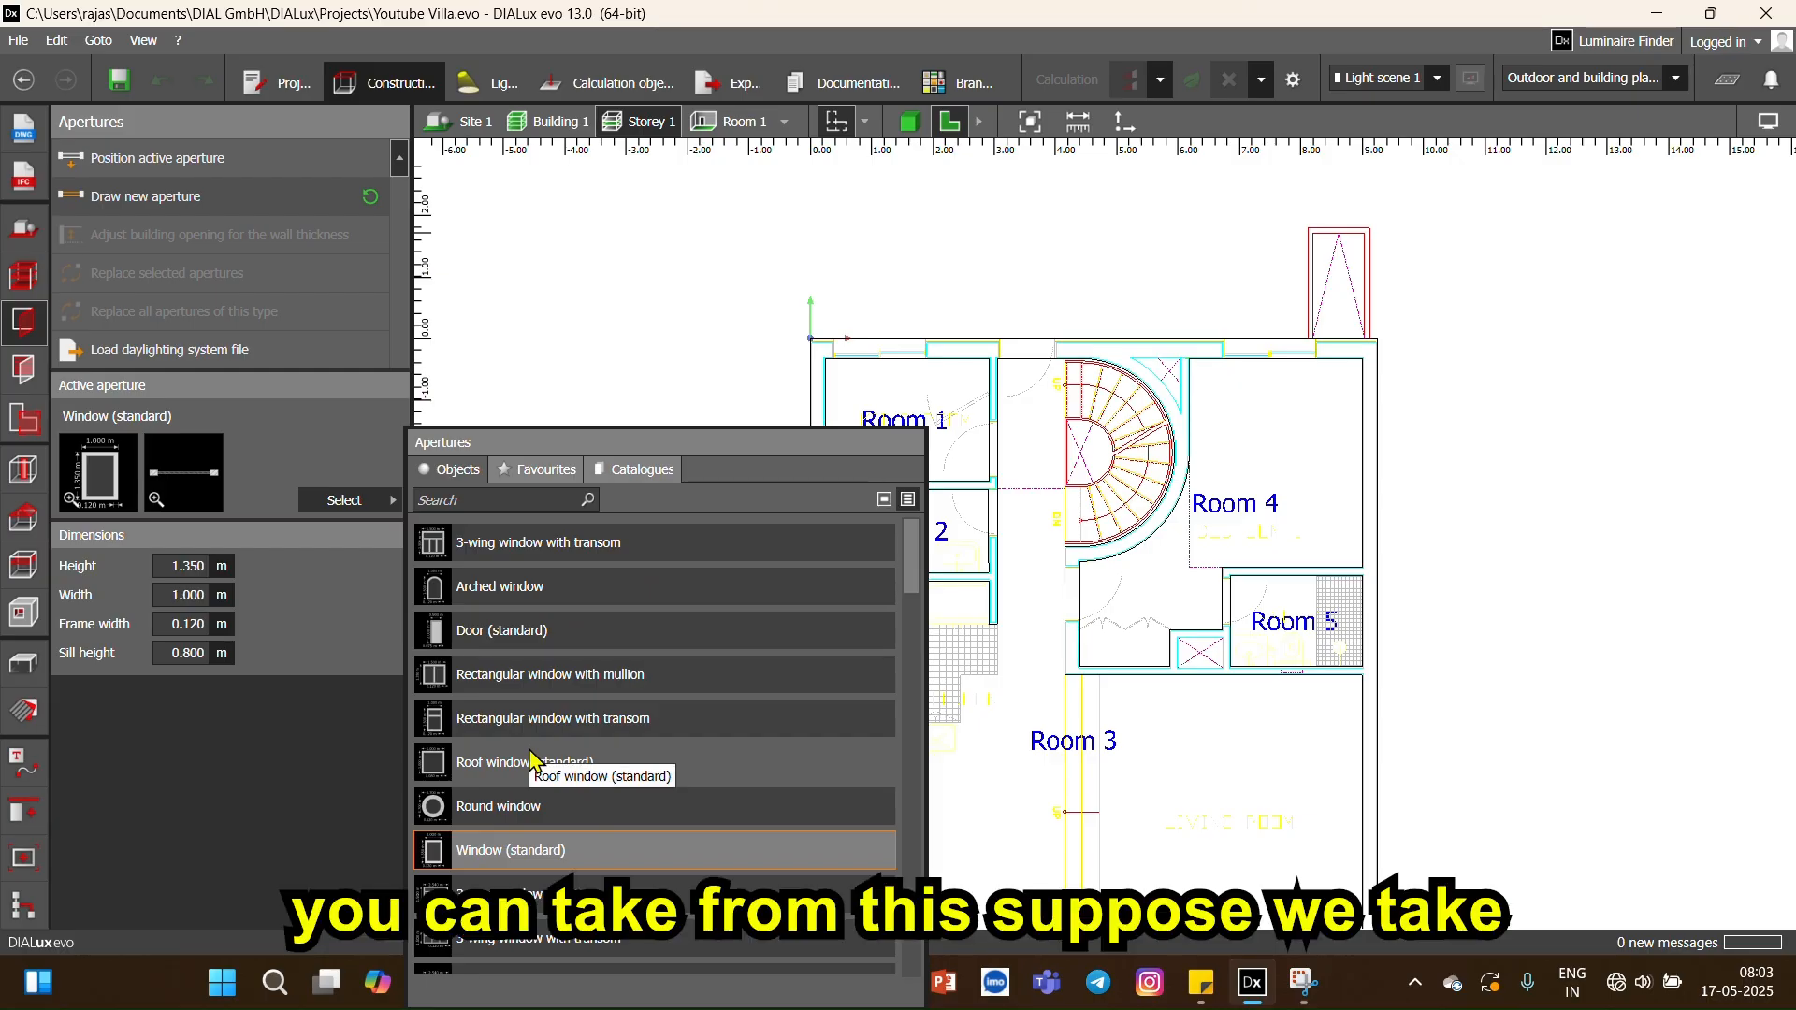
{"action": "left_click", "coordinate": [506, 551]}
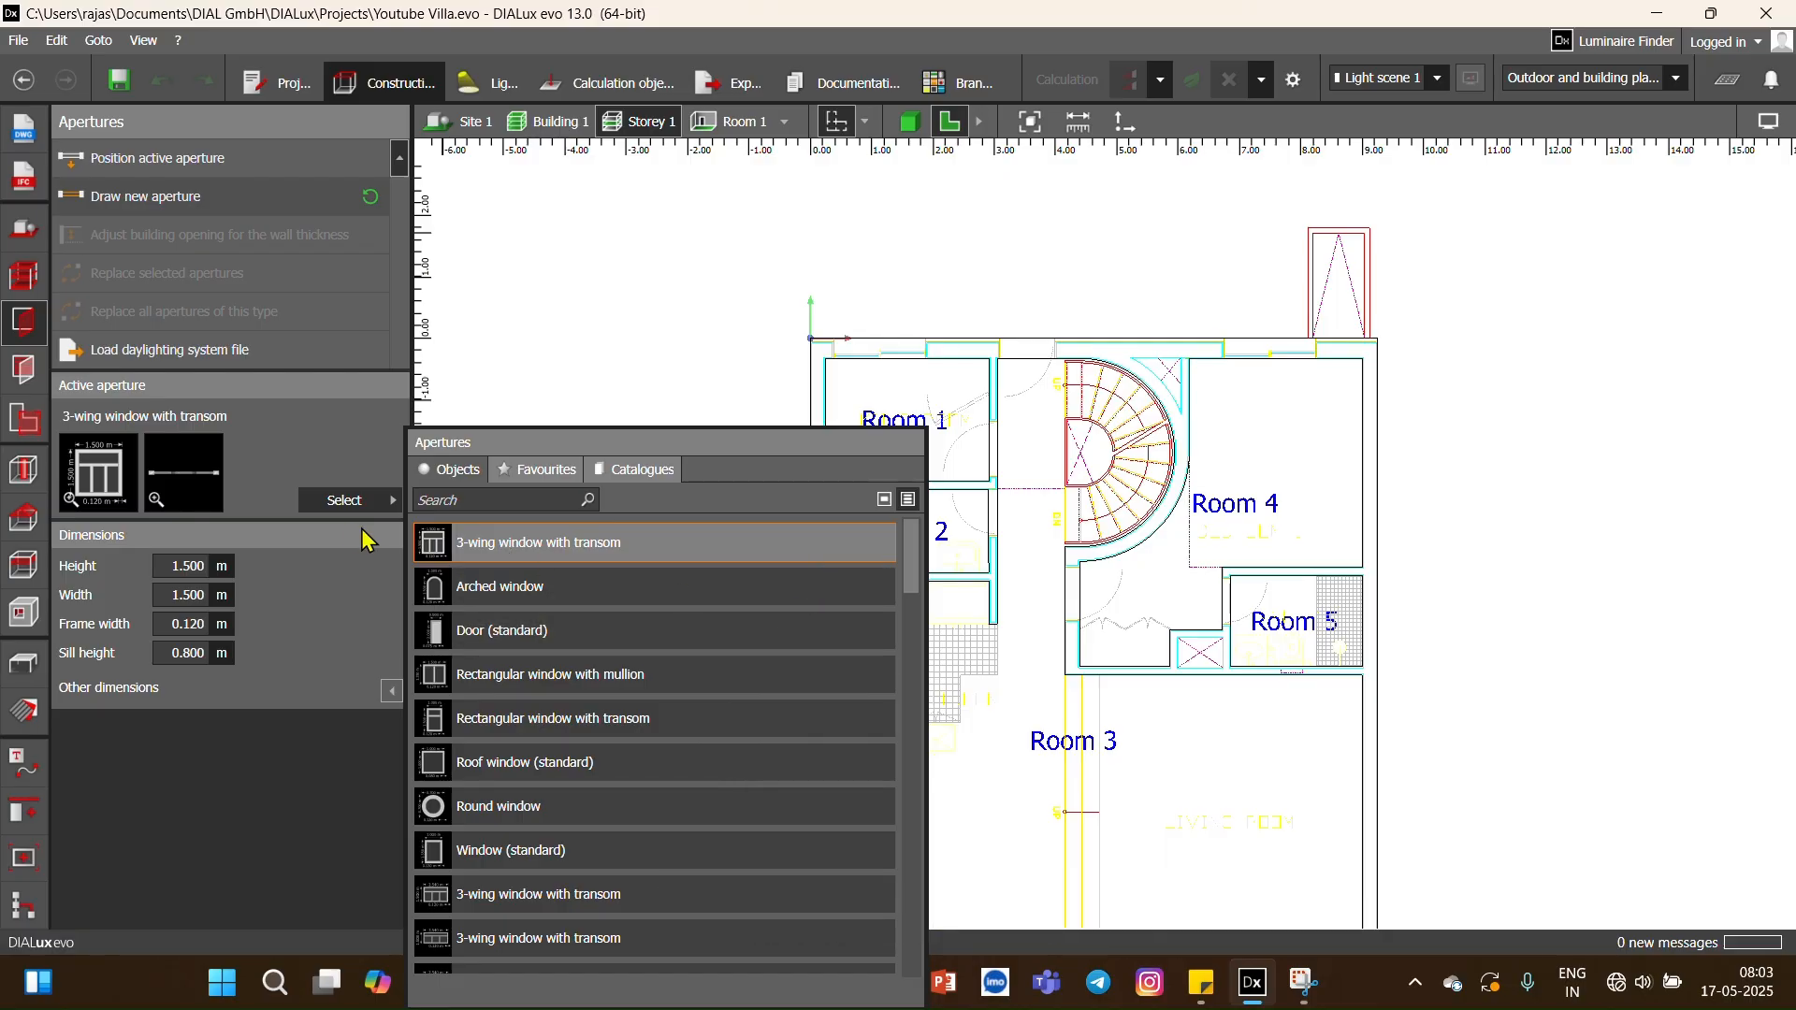
{"action": "left_click", "coordinate": [353, 442]}
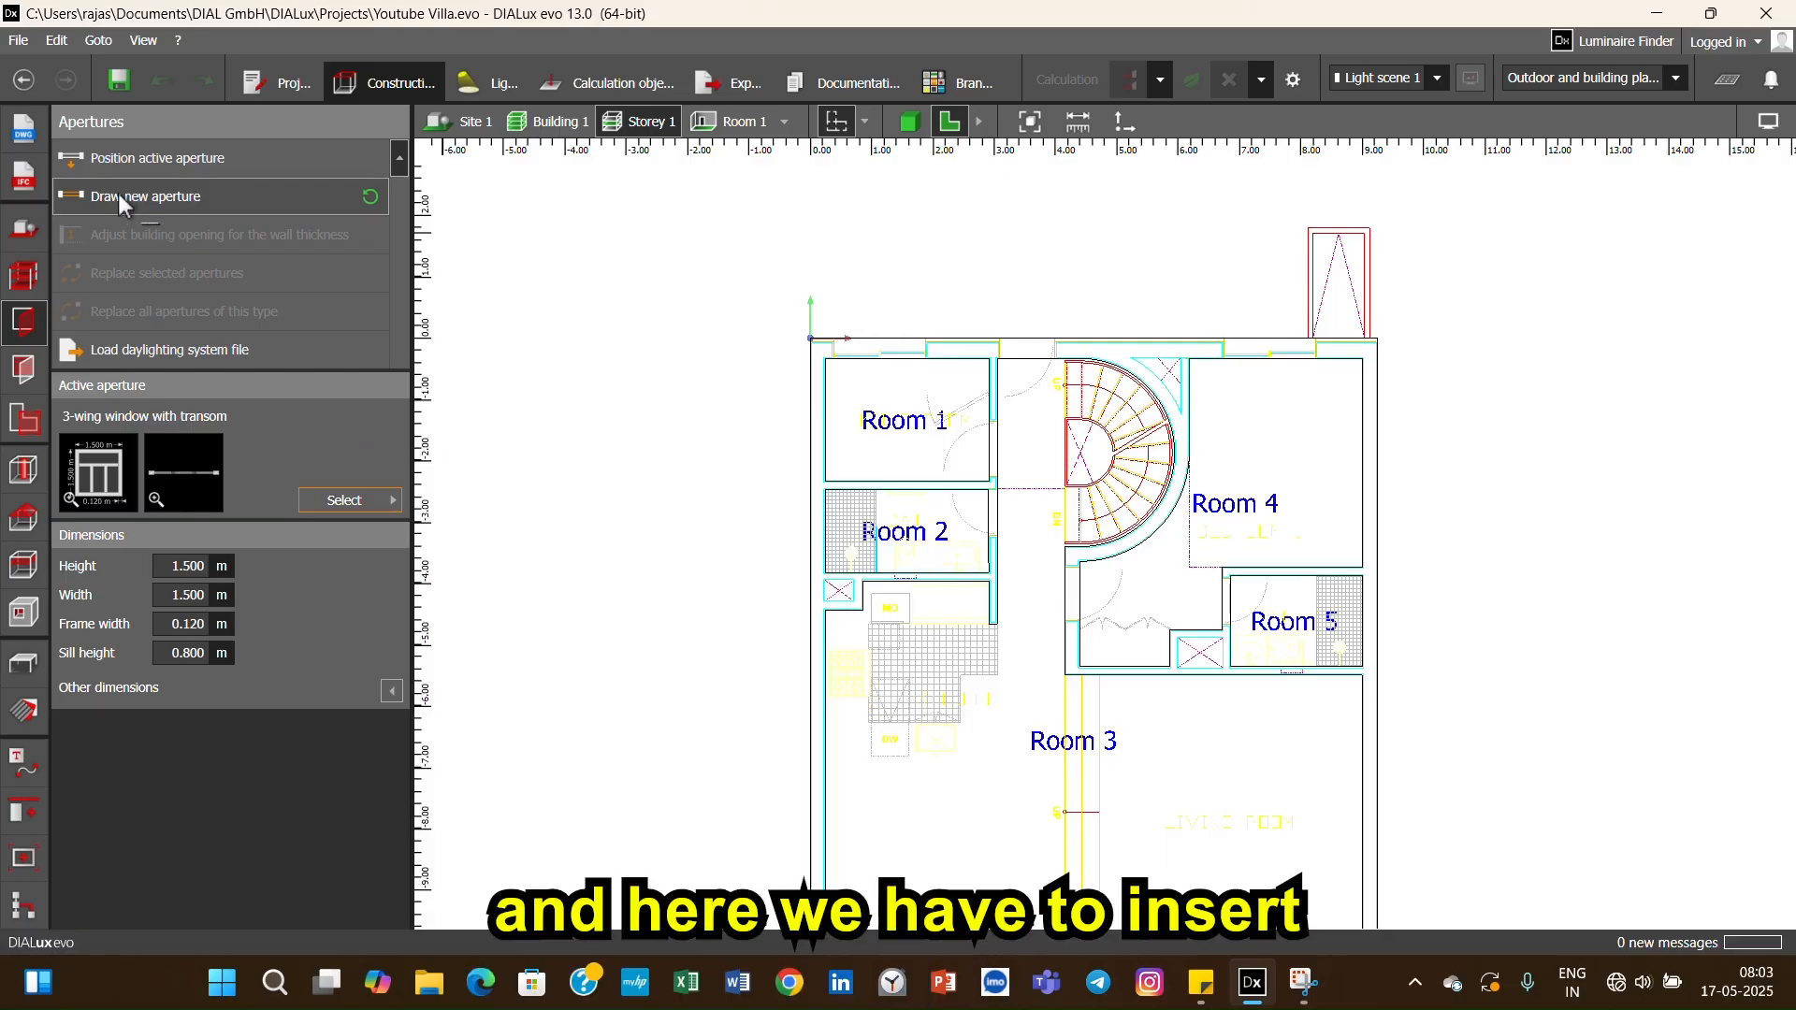
- Draw the window across the opening in Room 1's outer wall, about 1.5 m wide
{"action": "scroll", "coordinate": [834, 360], "scroll_direction": "up", "scroll_amount": 4}
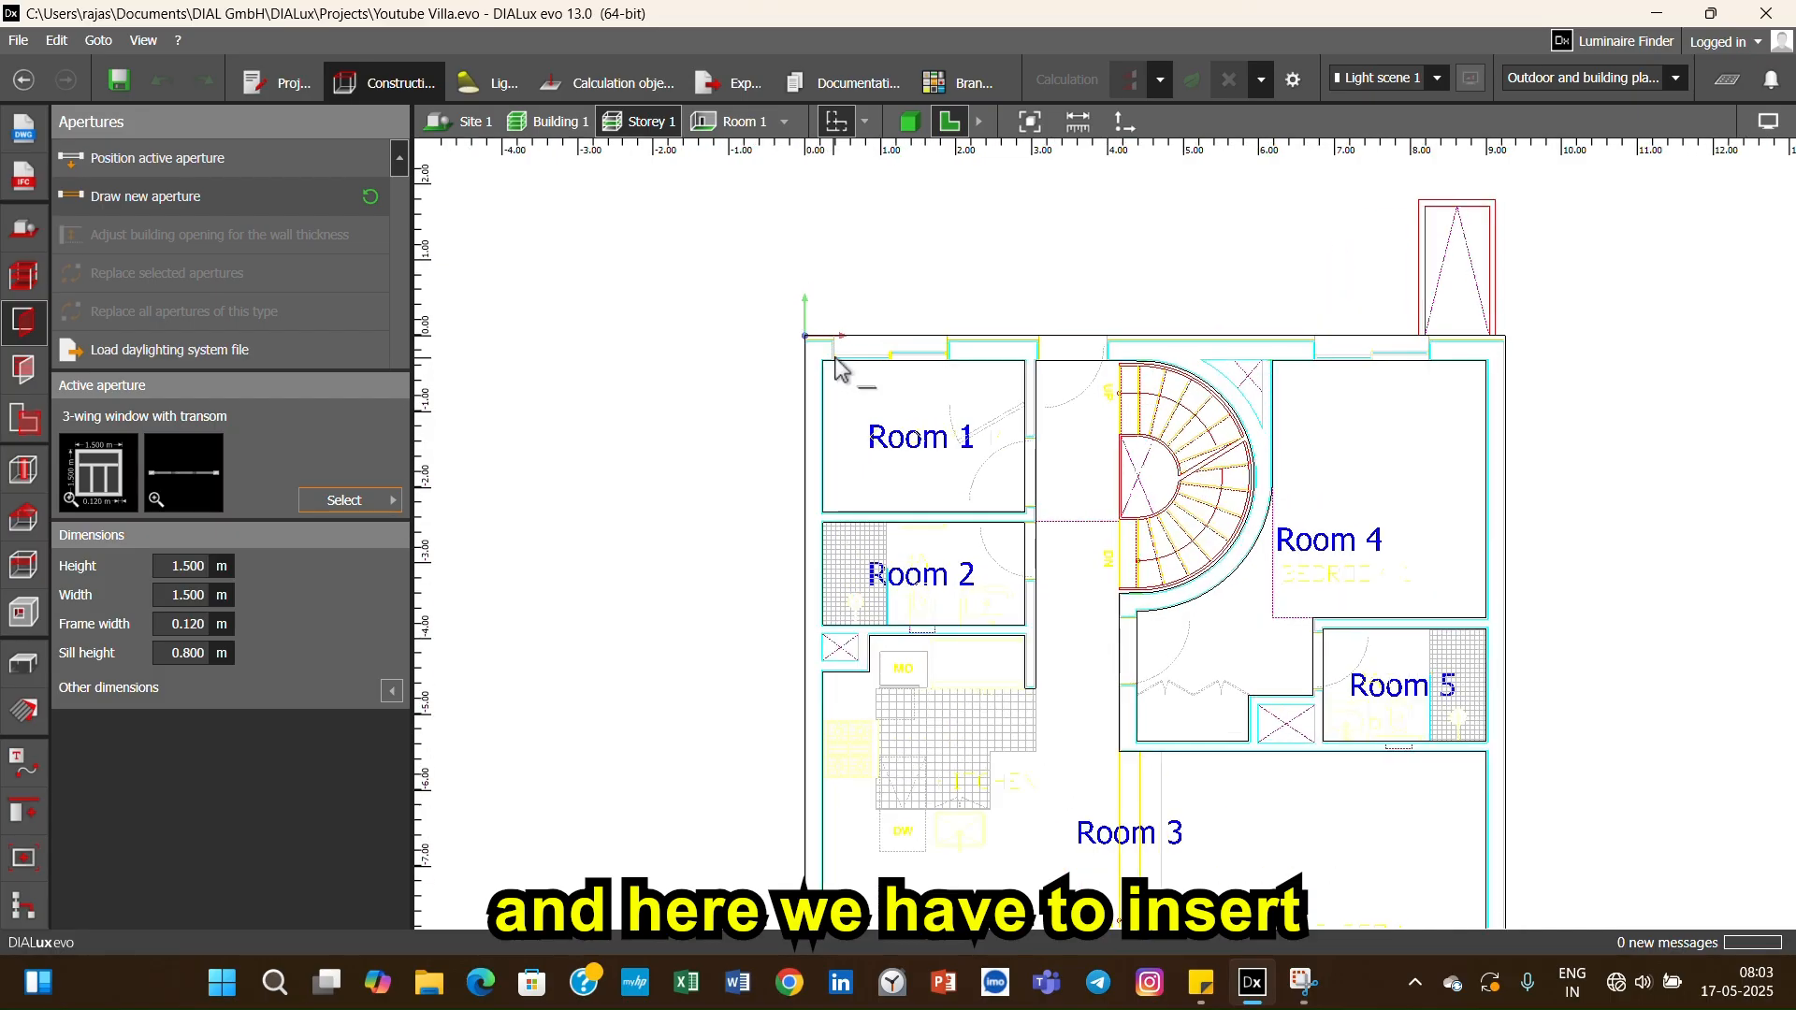
{"action": "scroll", "coordinate": [833, 344], "scroll_direction": "up", "scroll_amount": 3}
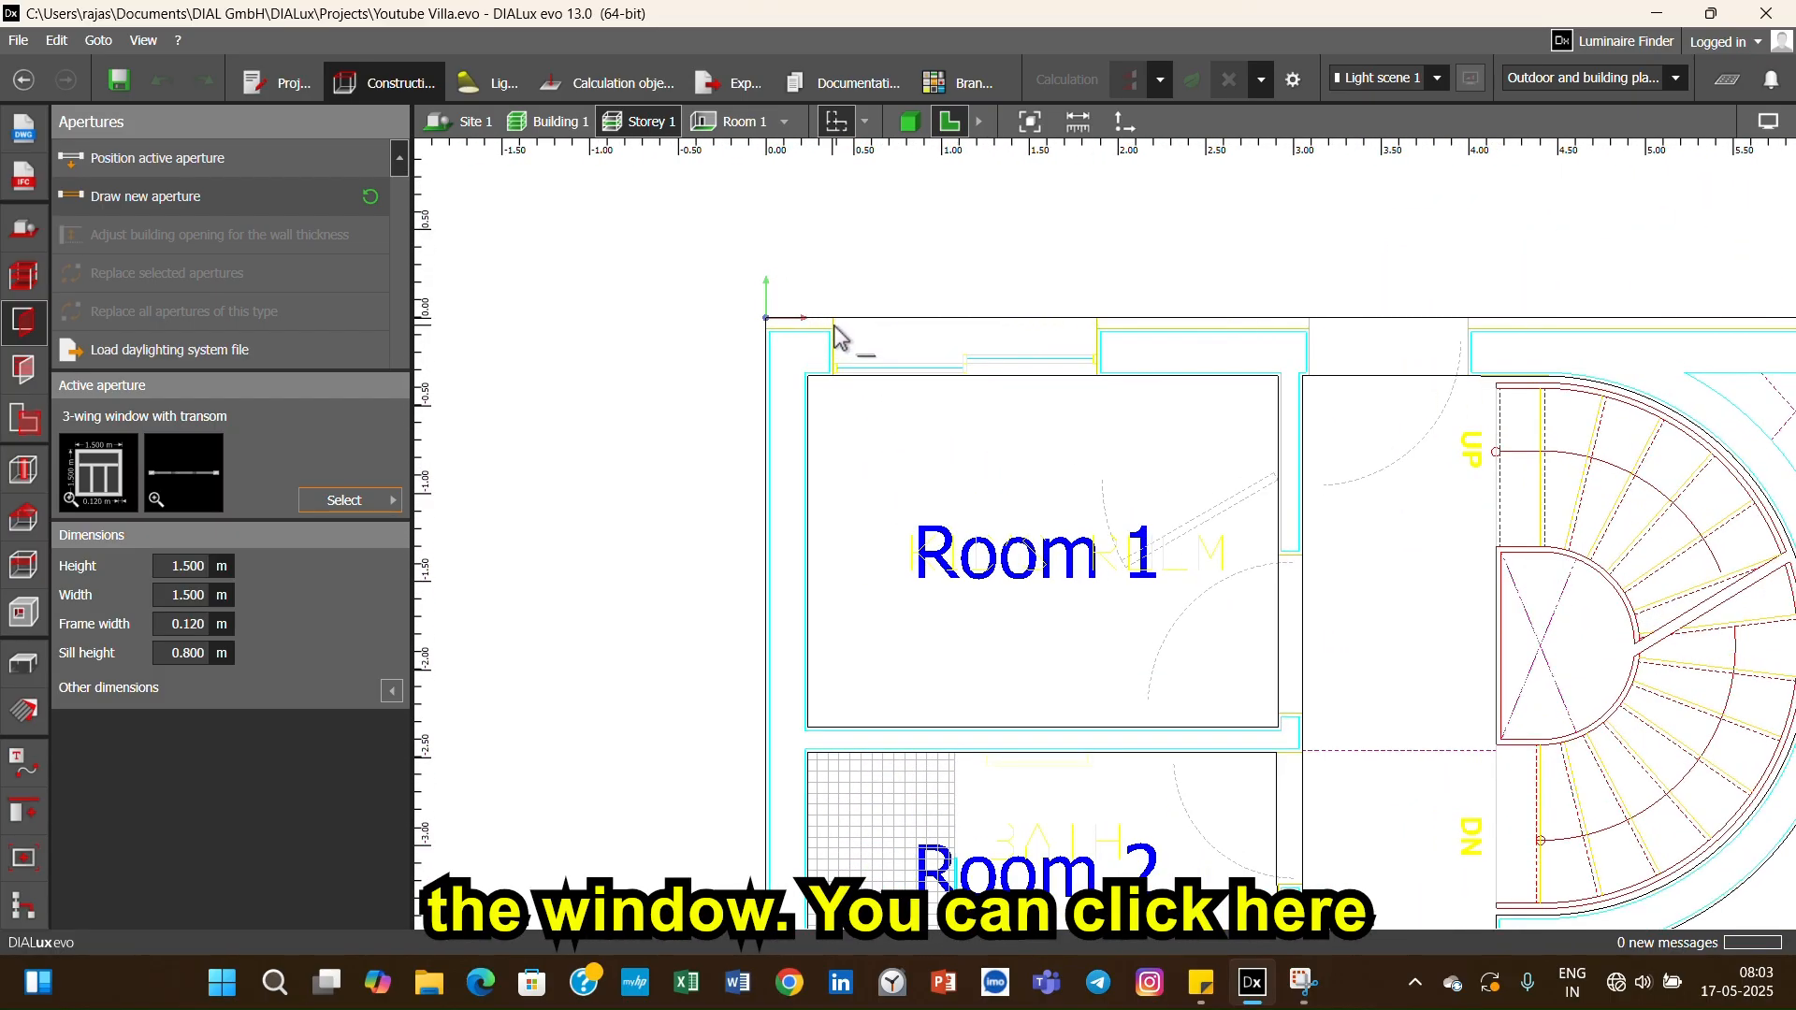
{"action": "left_click", "coordinate": [833, 319]}
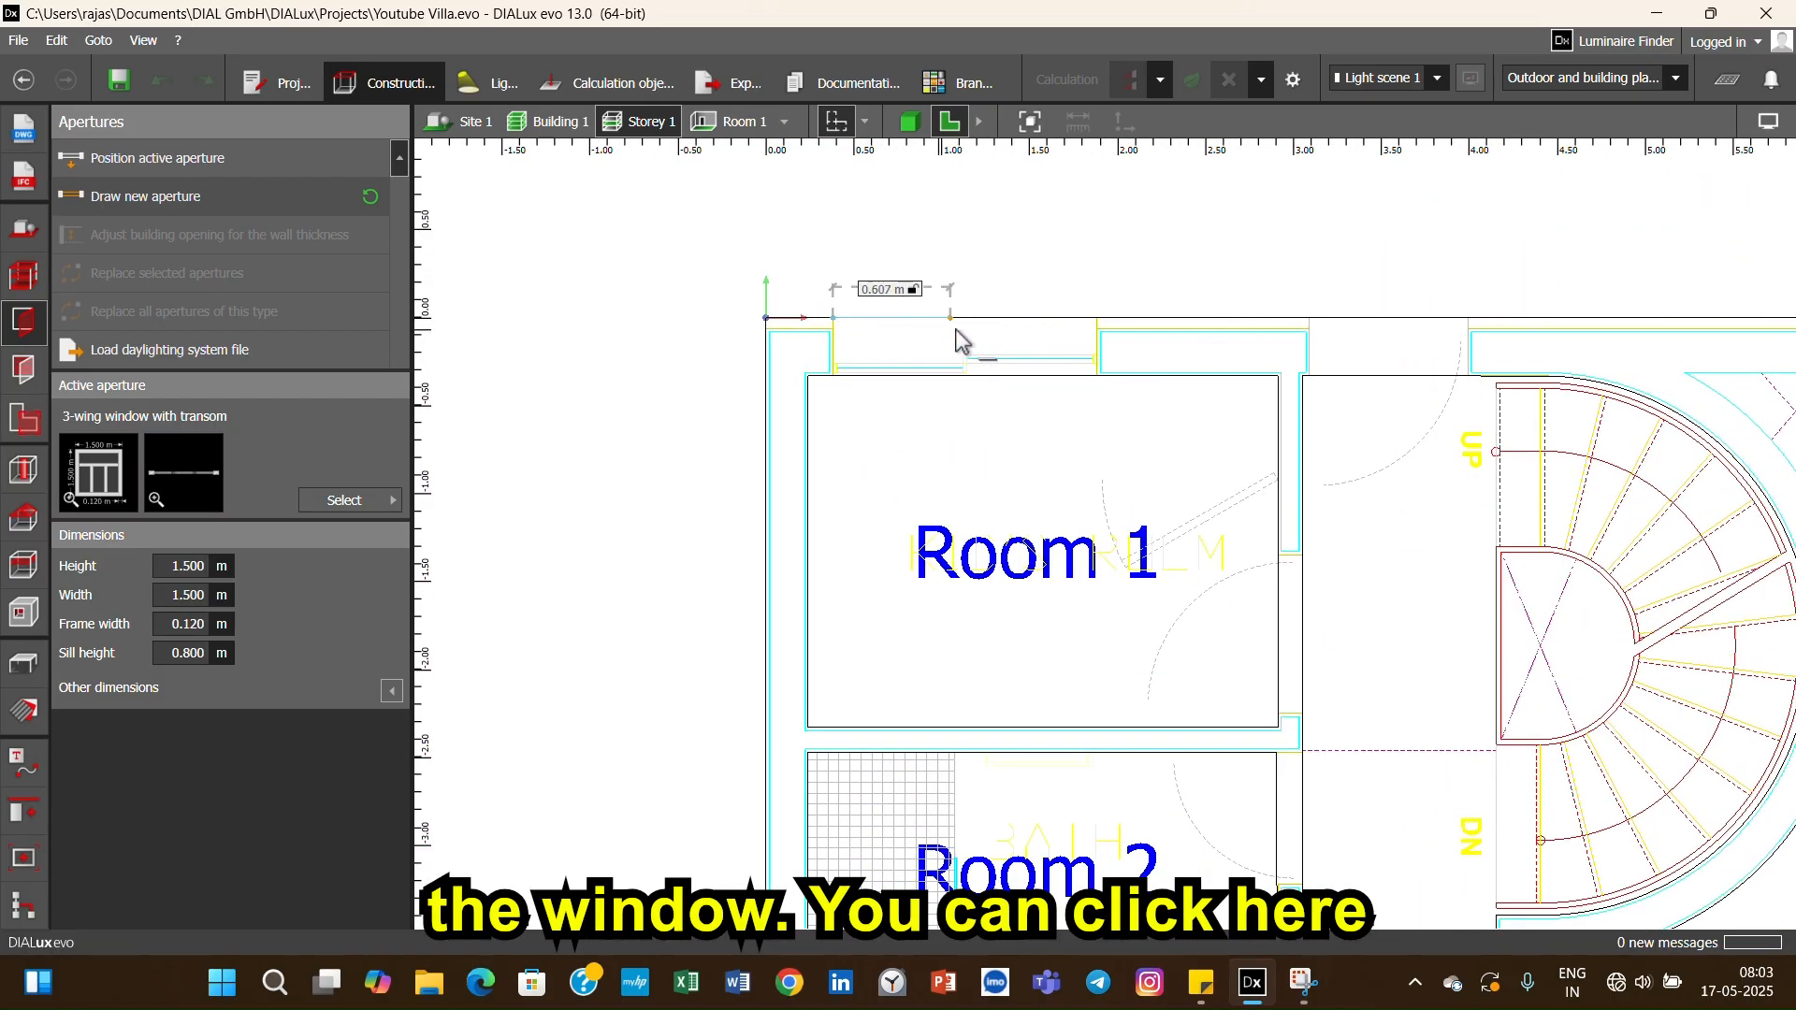
{"action": "left_click", "coordinate": [1099, 328]}
{"action": "scroll", "coordinate": [972, 452], "scroll_direction": "down", "scroll_amount": 3}
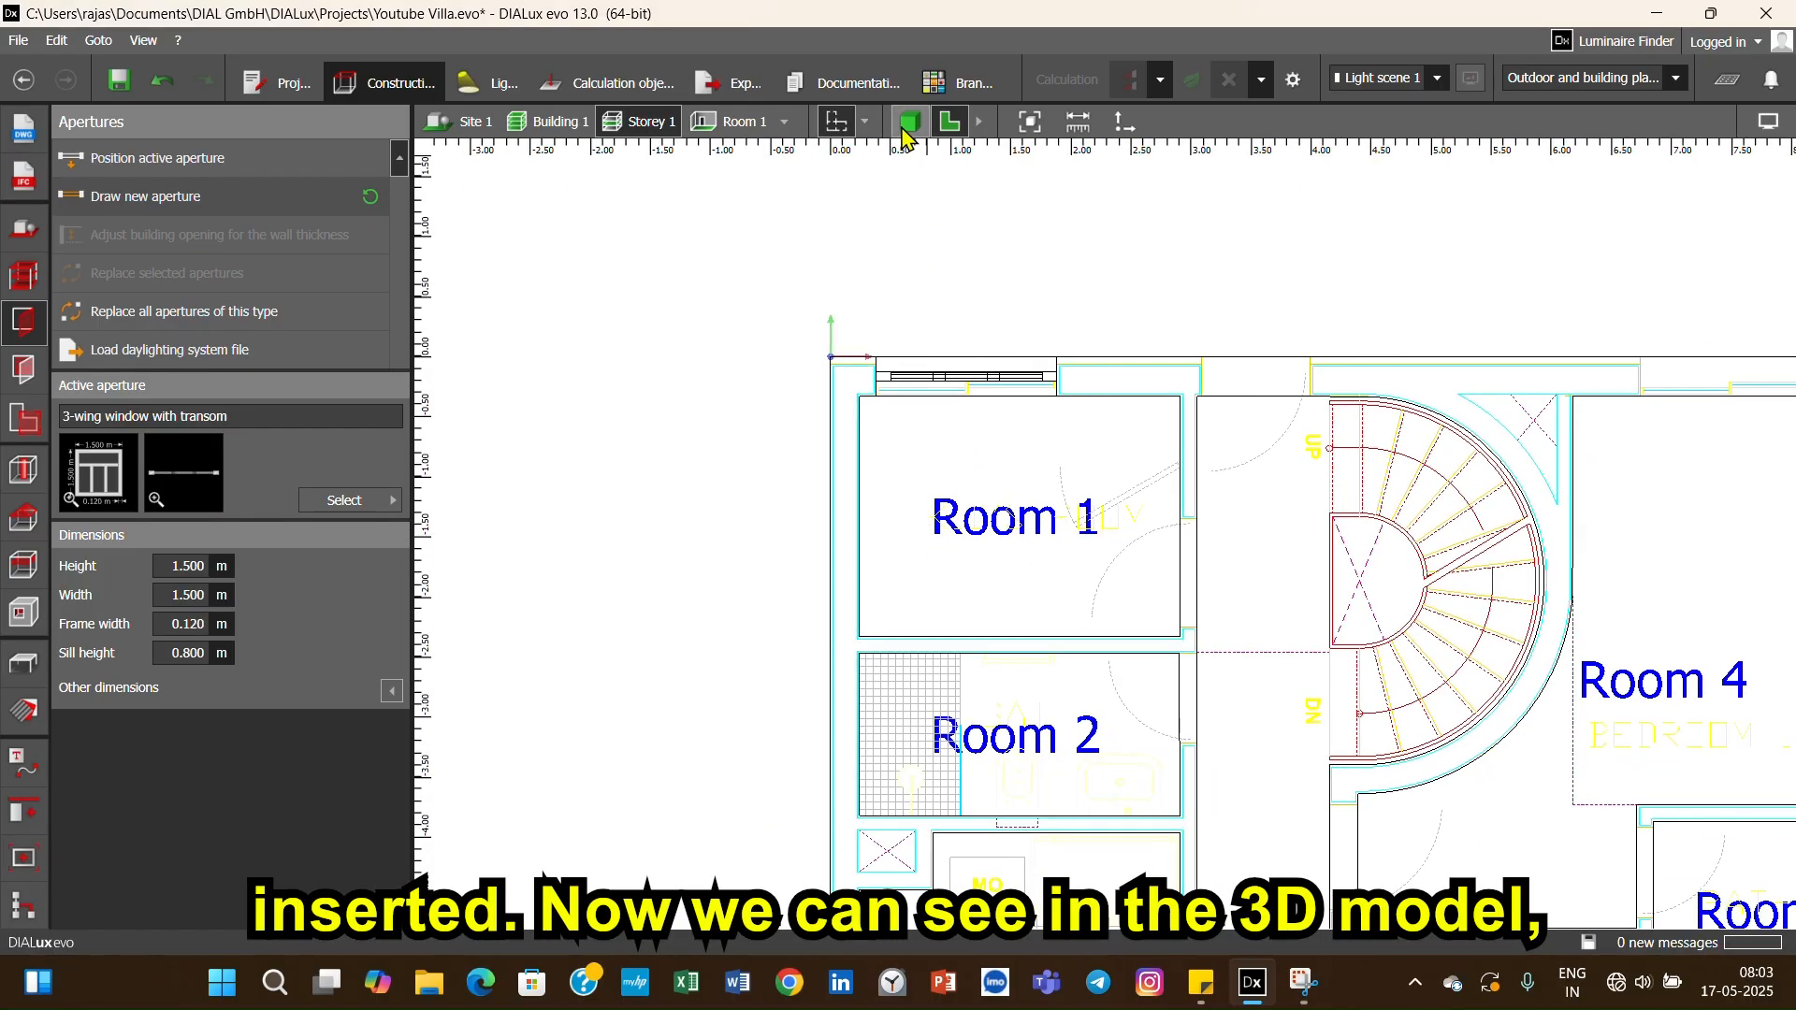
- Inspect Room 1's window from outside the building in the 3D view
{"action": "left_click", "coordinate": [909, 121]}
{"action": "right_click_drag", "start_coordinate": [742, 549], "coordinate": [906, 641]}
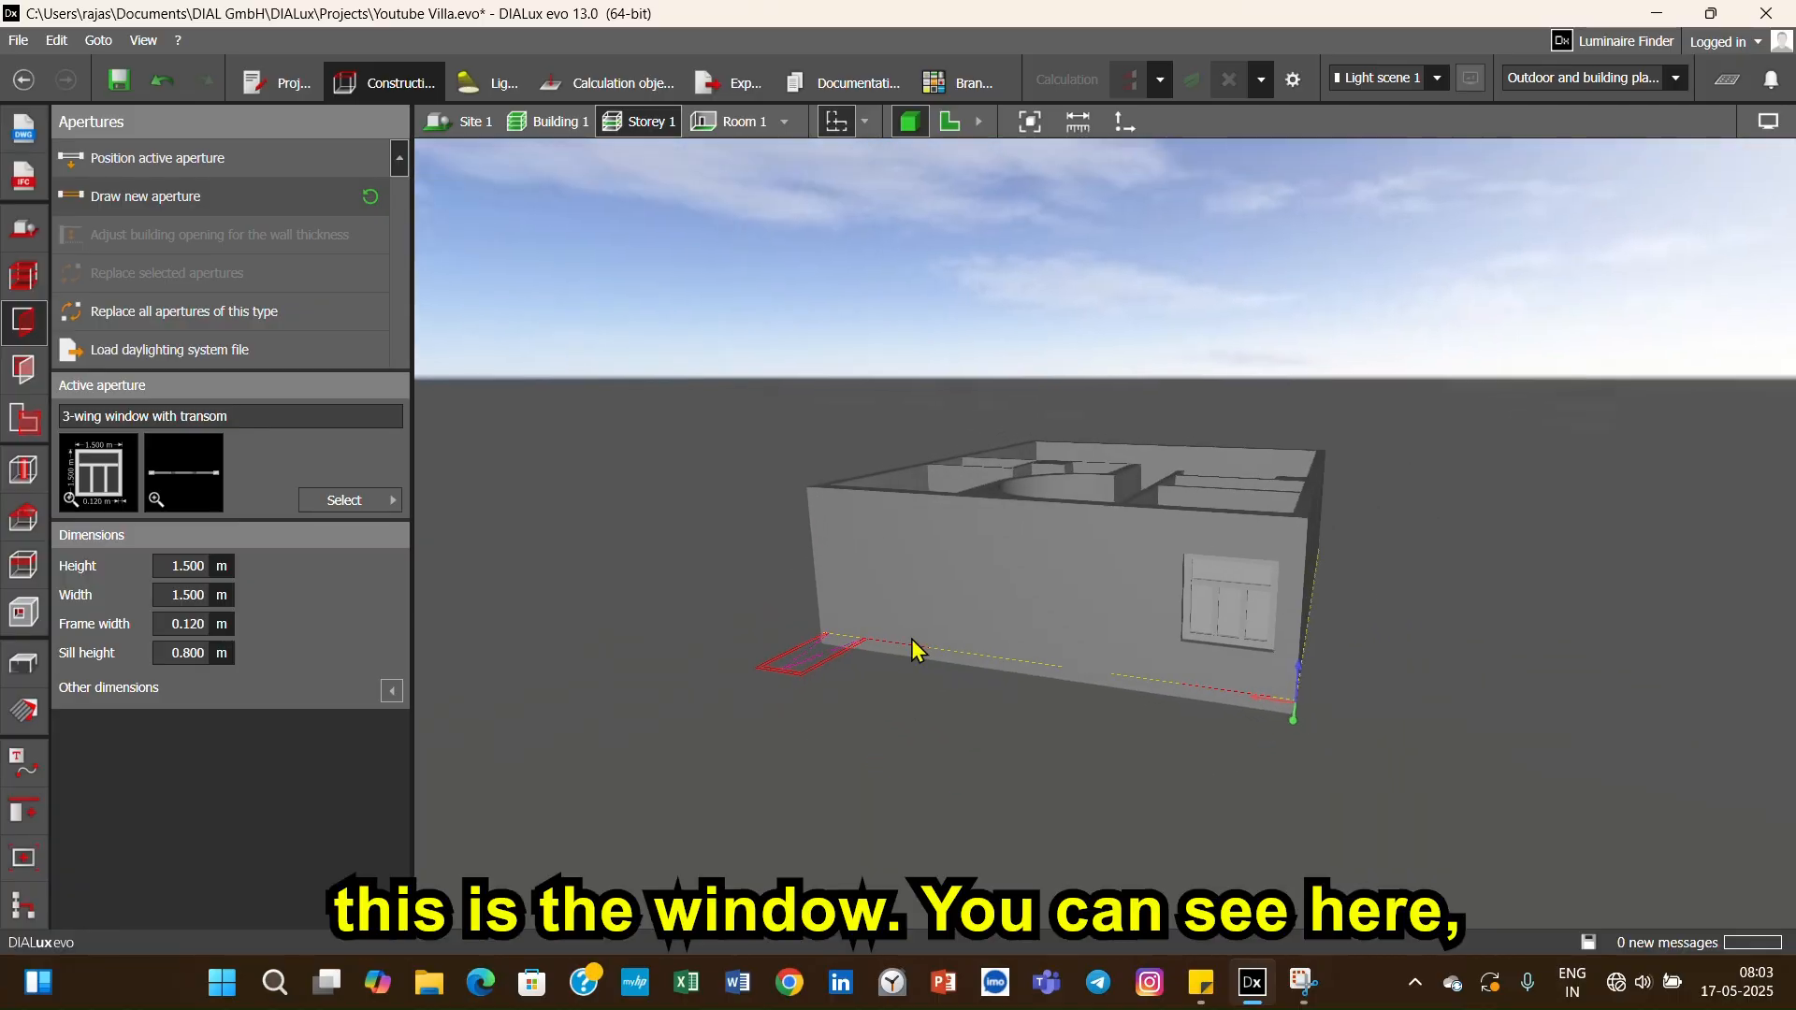
{"action": "scroll", "coordinate": [1276, 607], "scroll_direction": "up", "scroll_amount": 5}
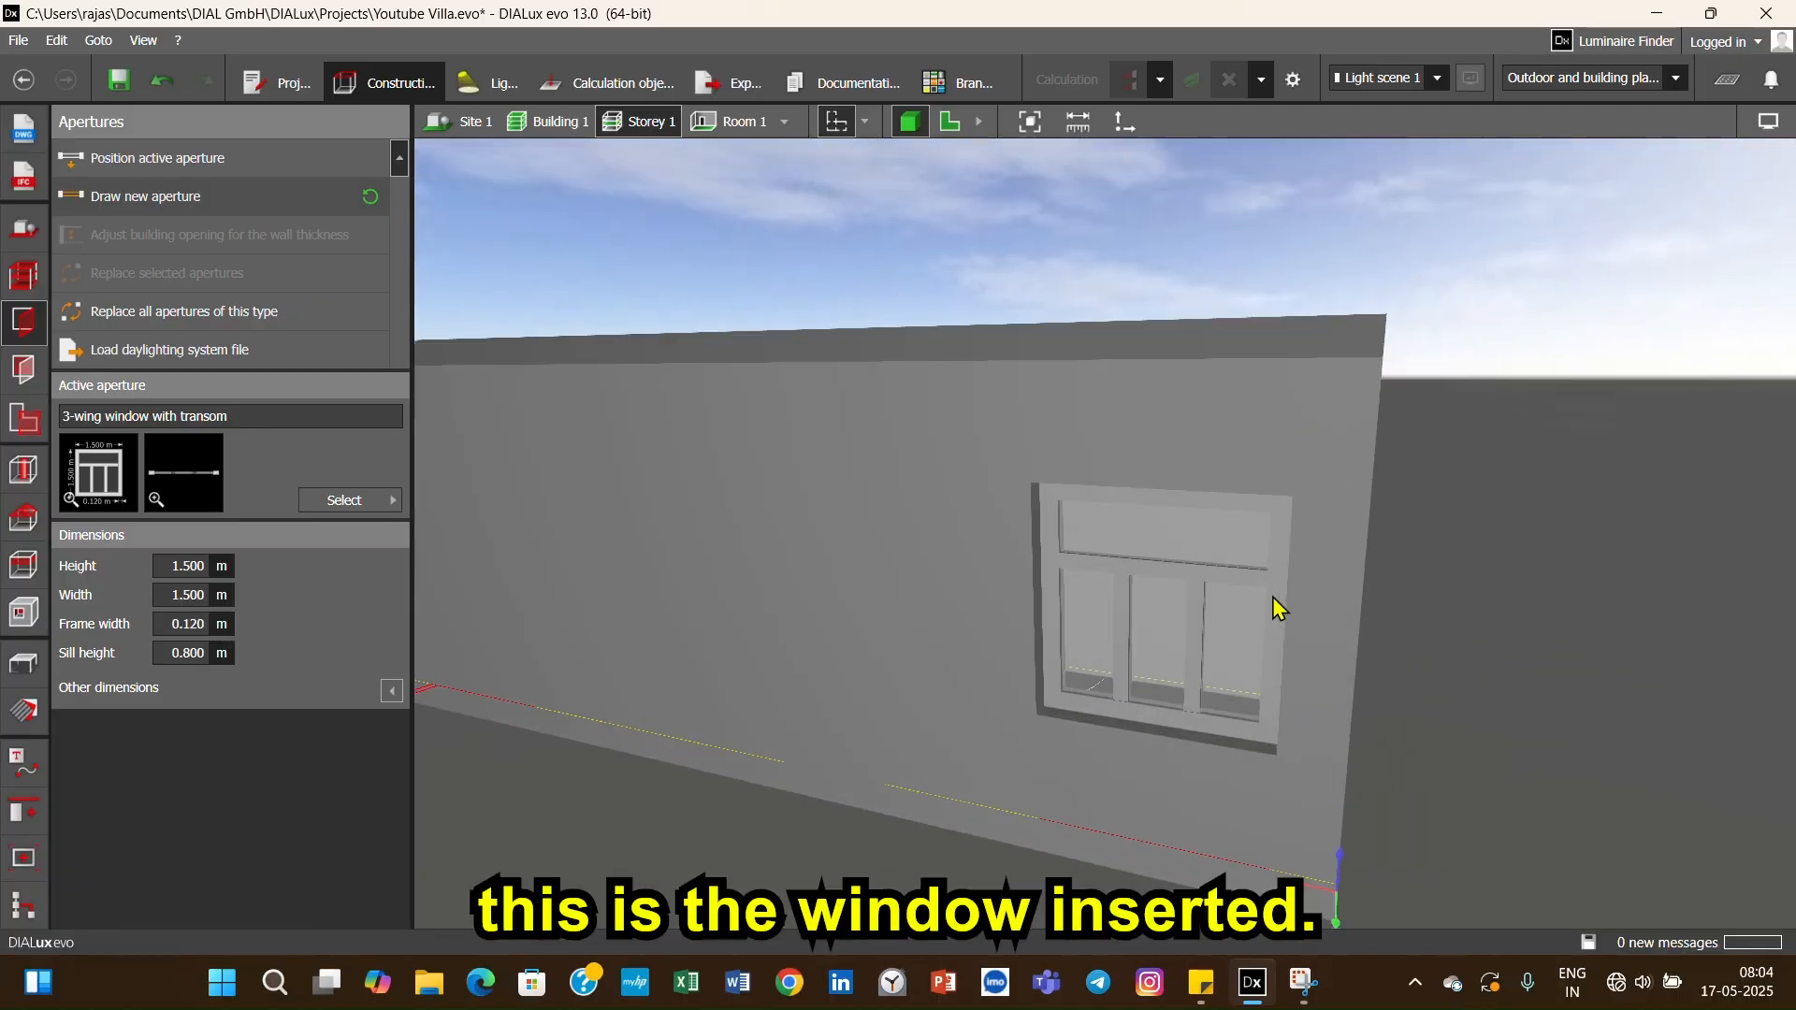
{"action": "scroll", "coordinate": [1270, 607], "scroll_direction": "down", "scroll_amount": 6}
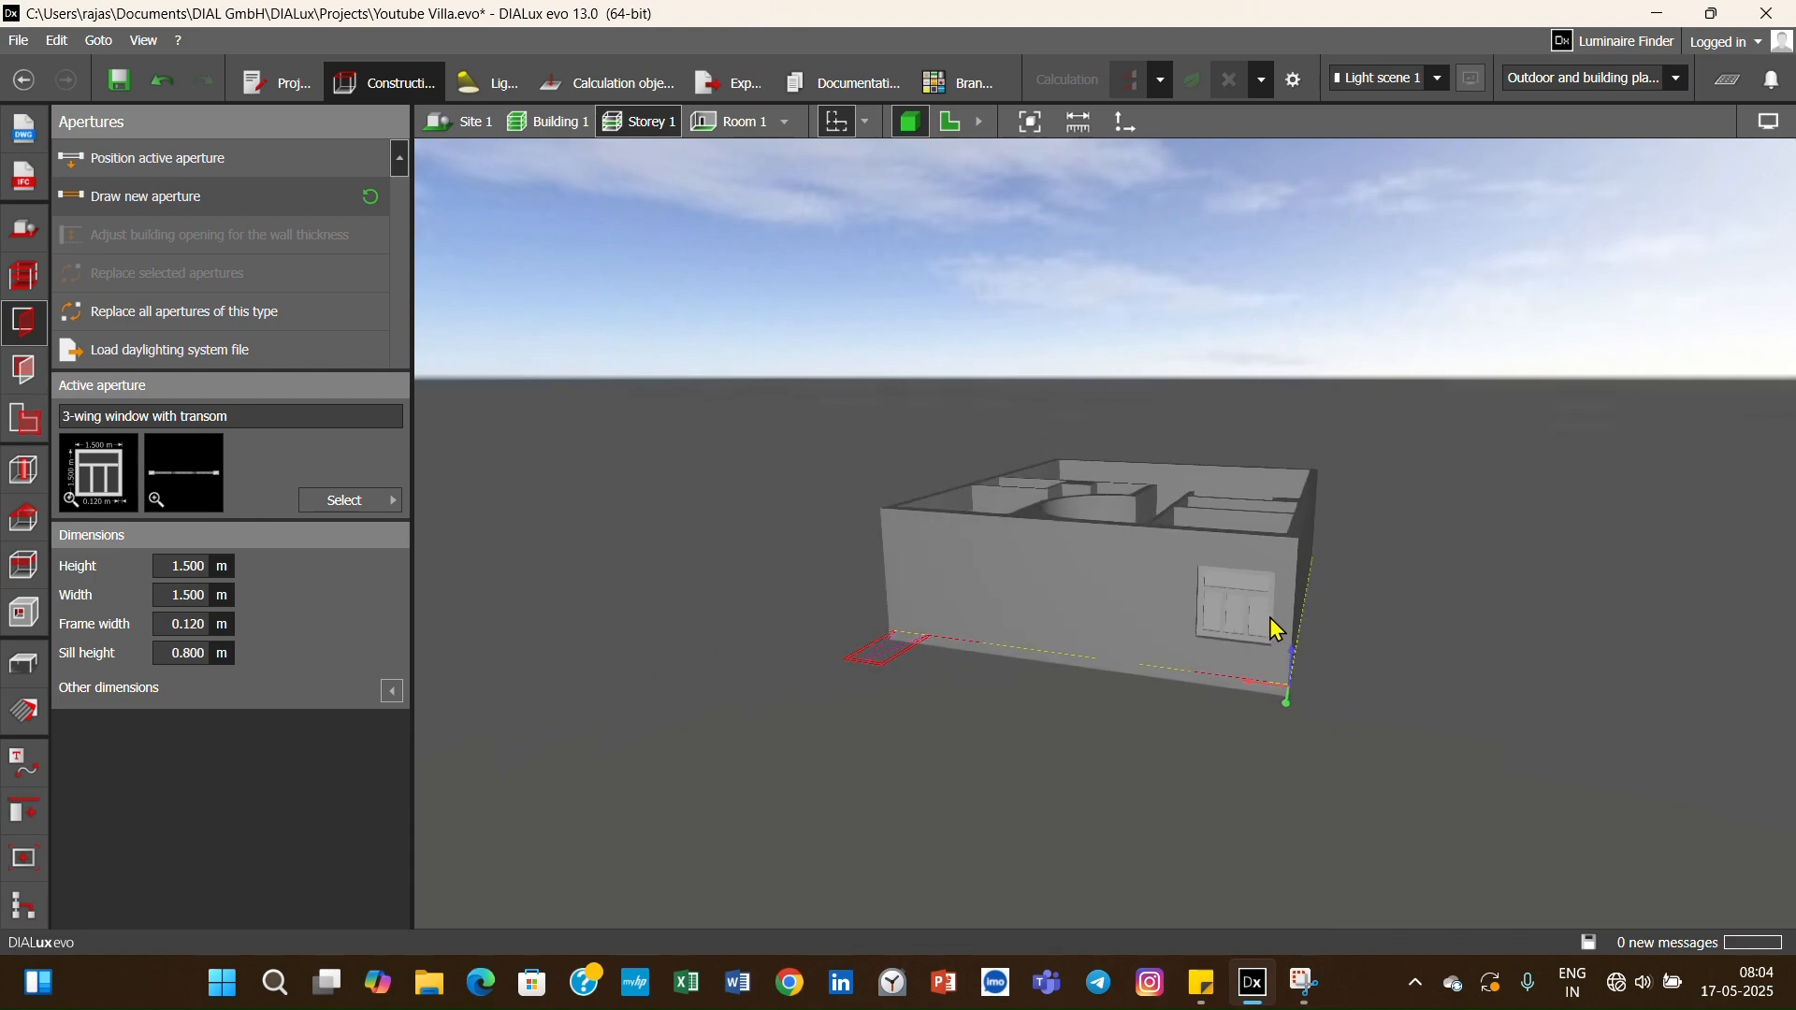
- Return to the plan view and measure the width of the window opening in Room 4's upper outer wall
{"action": "left_click", "coordinate": [950, 121]}
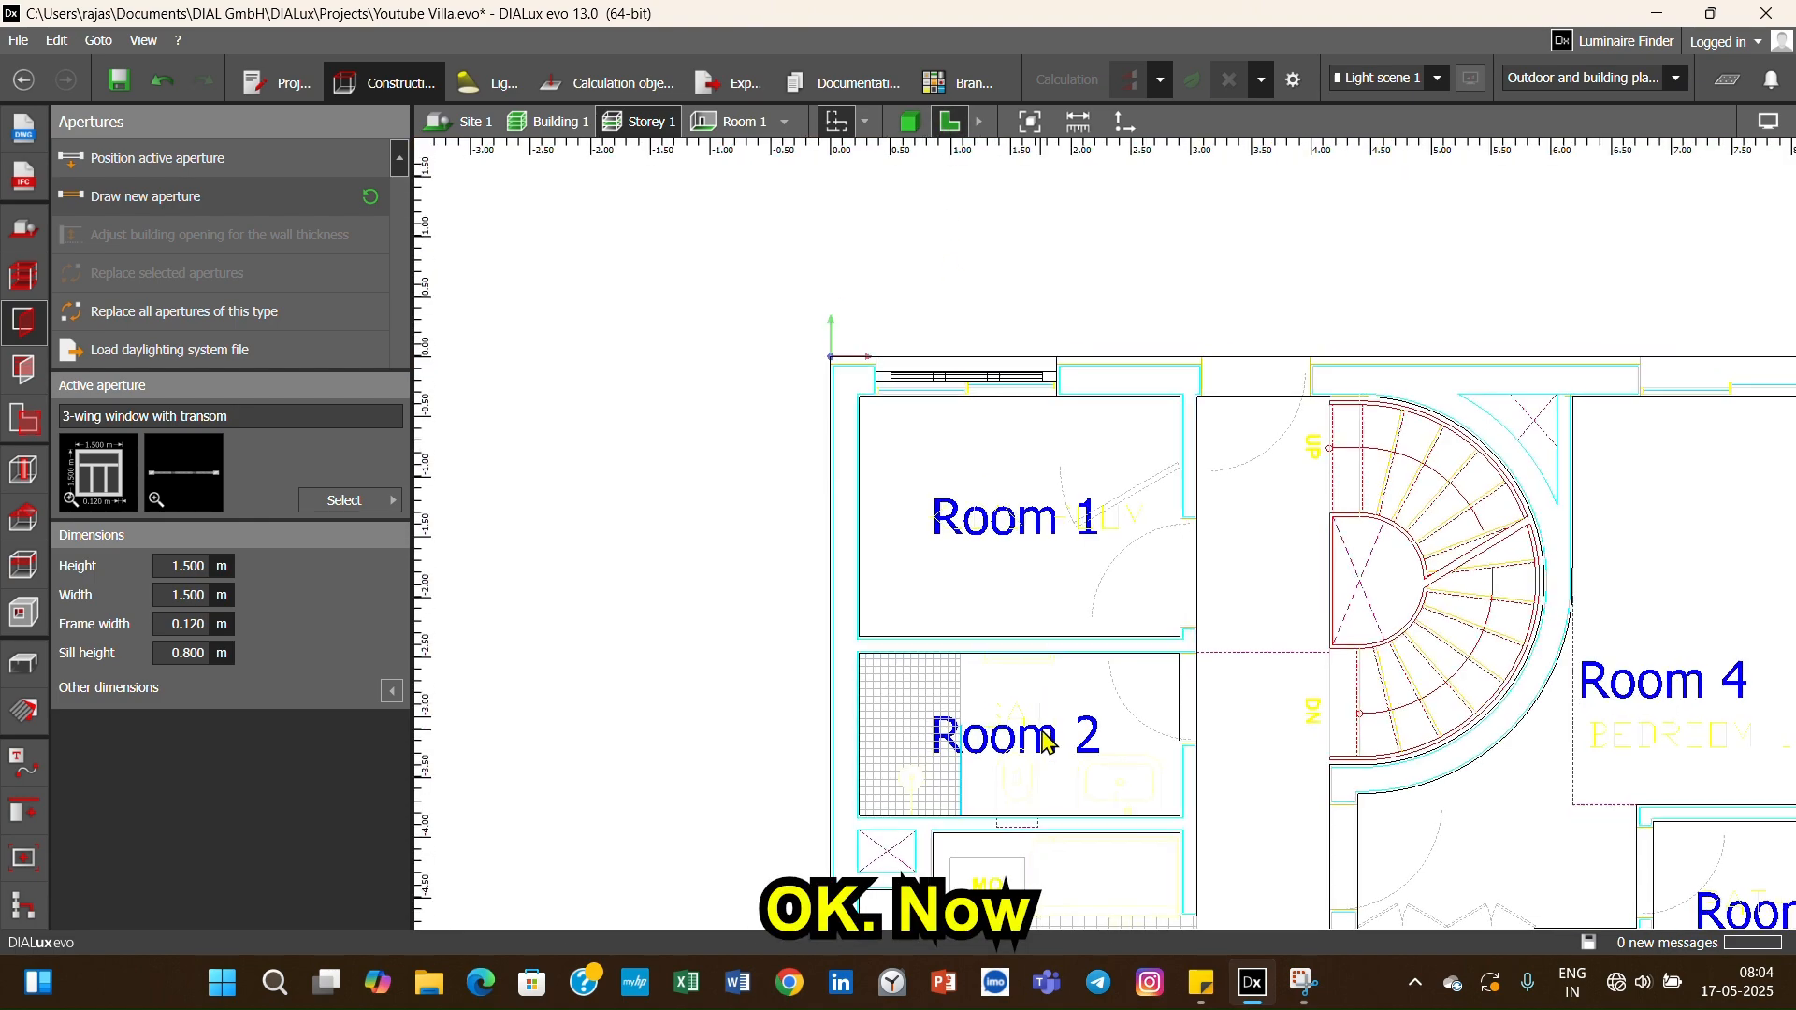
{"action": "scroll", "coordinate": [1186, 487], "scroll_direction": "down", "scroll_amount": 4}
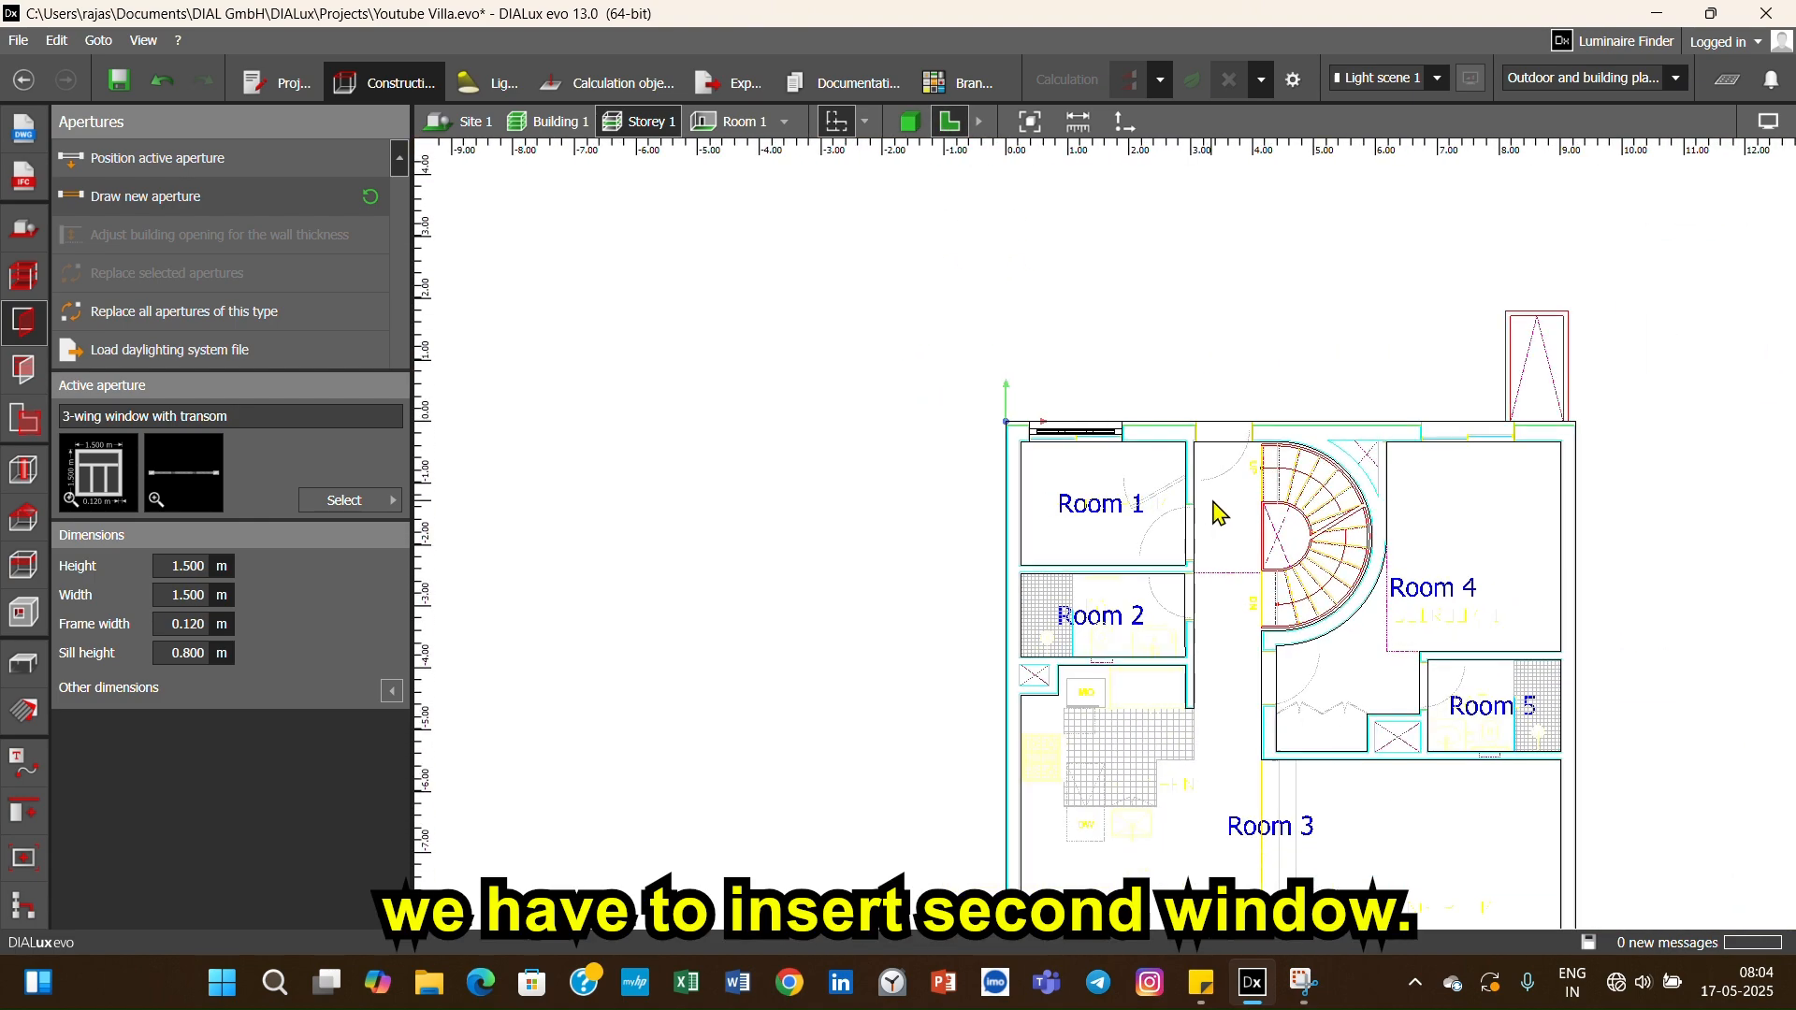
{"action": "middle_click_drag", "start_coordinate": [1475, 517], "coordinate": [1246, 522]}
{"action": "scroll", "coordinate": [1159, 503], "scroll_direction": "up", "scroll_amount": 3}
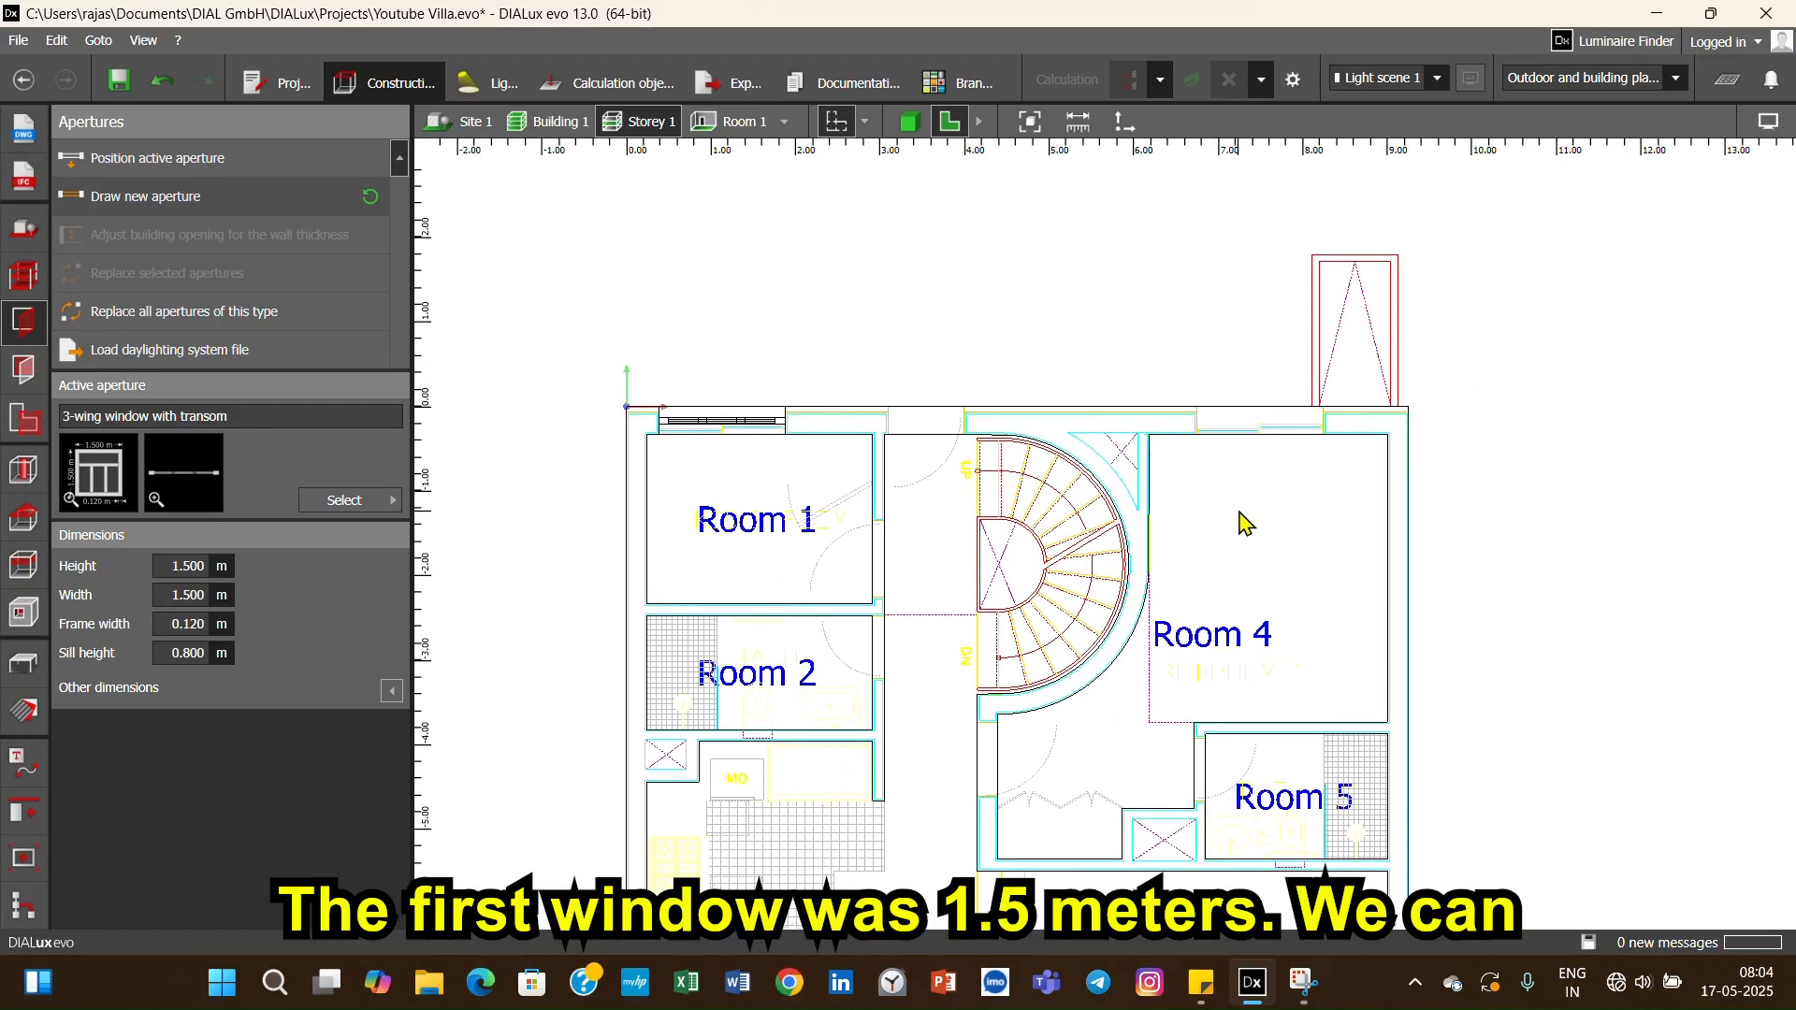
{"action": "left_click", "coordinate": [1085, 121]}
{"action": "scroll", "coordinate": [1197, 419], "scroll_direction": "up", "scroll_amount": 2}
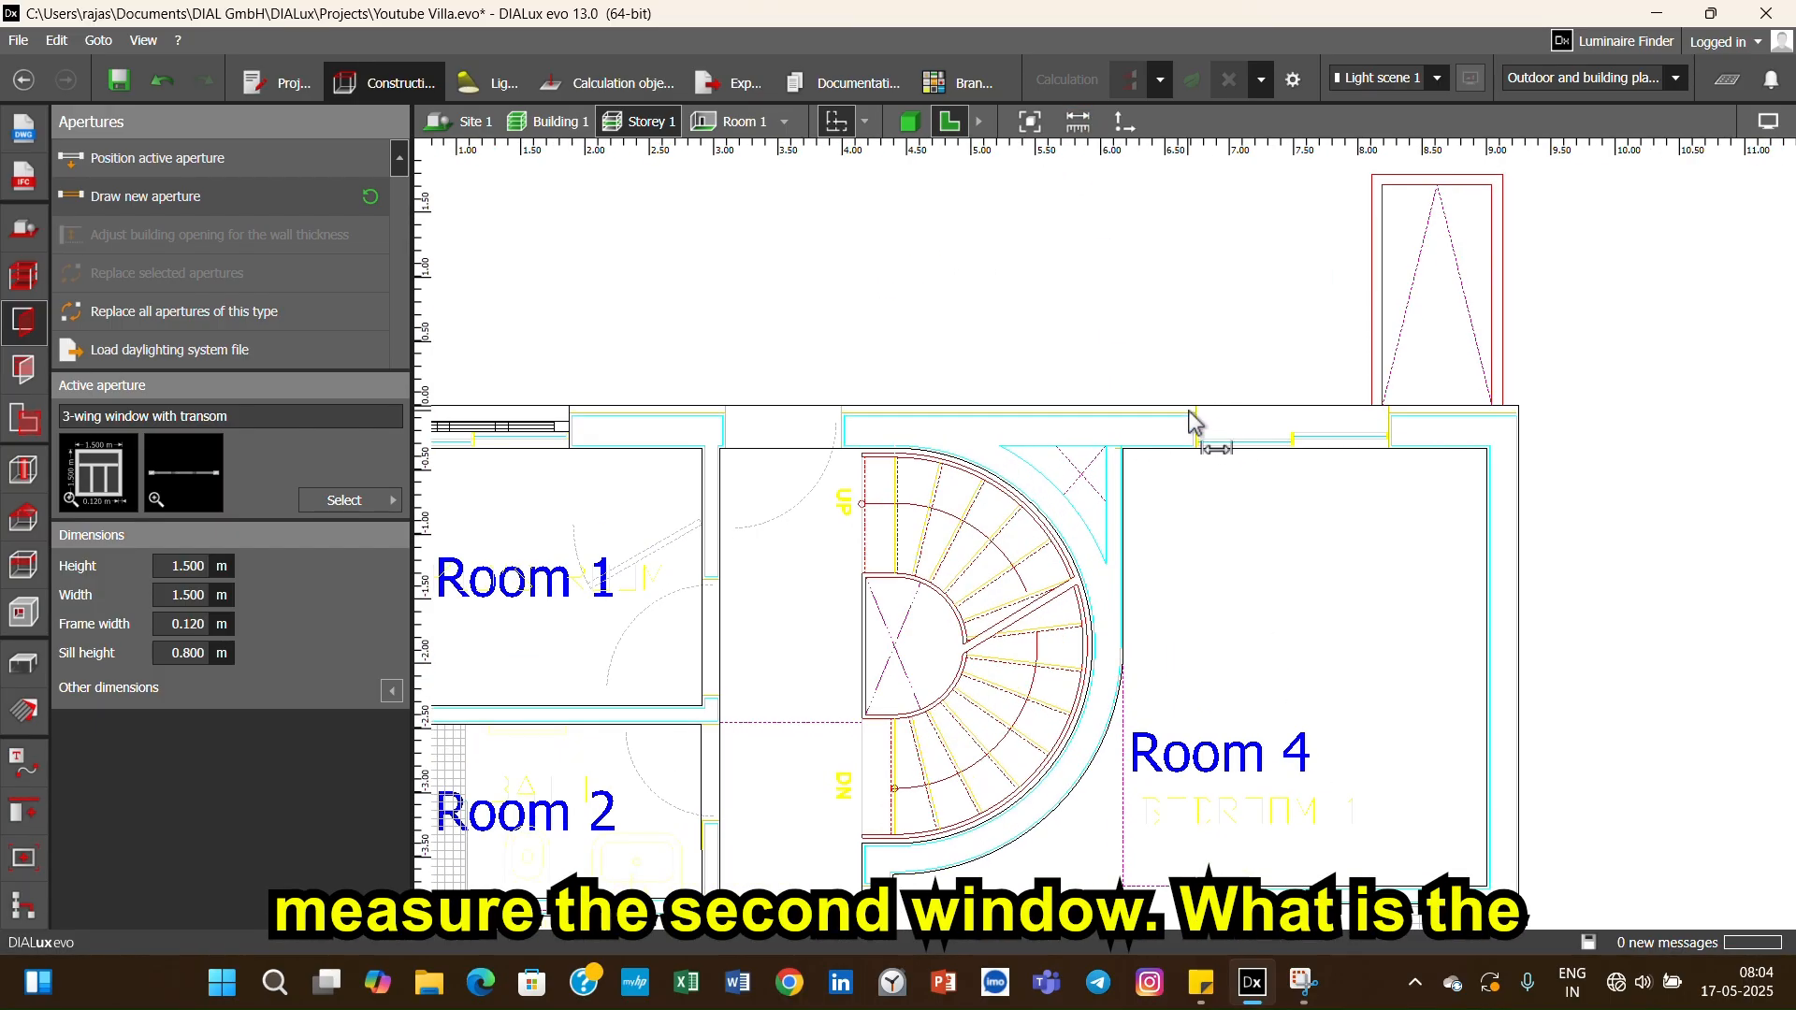
{"action": "left_click", "coordinate": [1197, 408]}
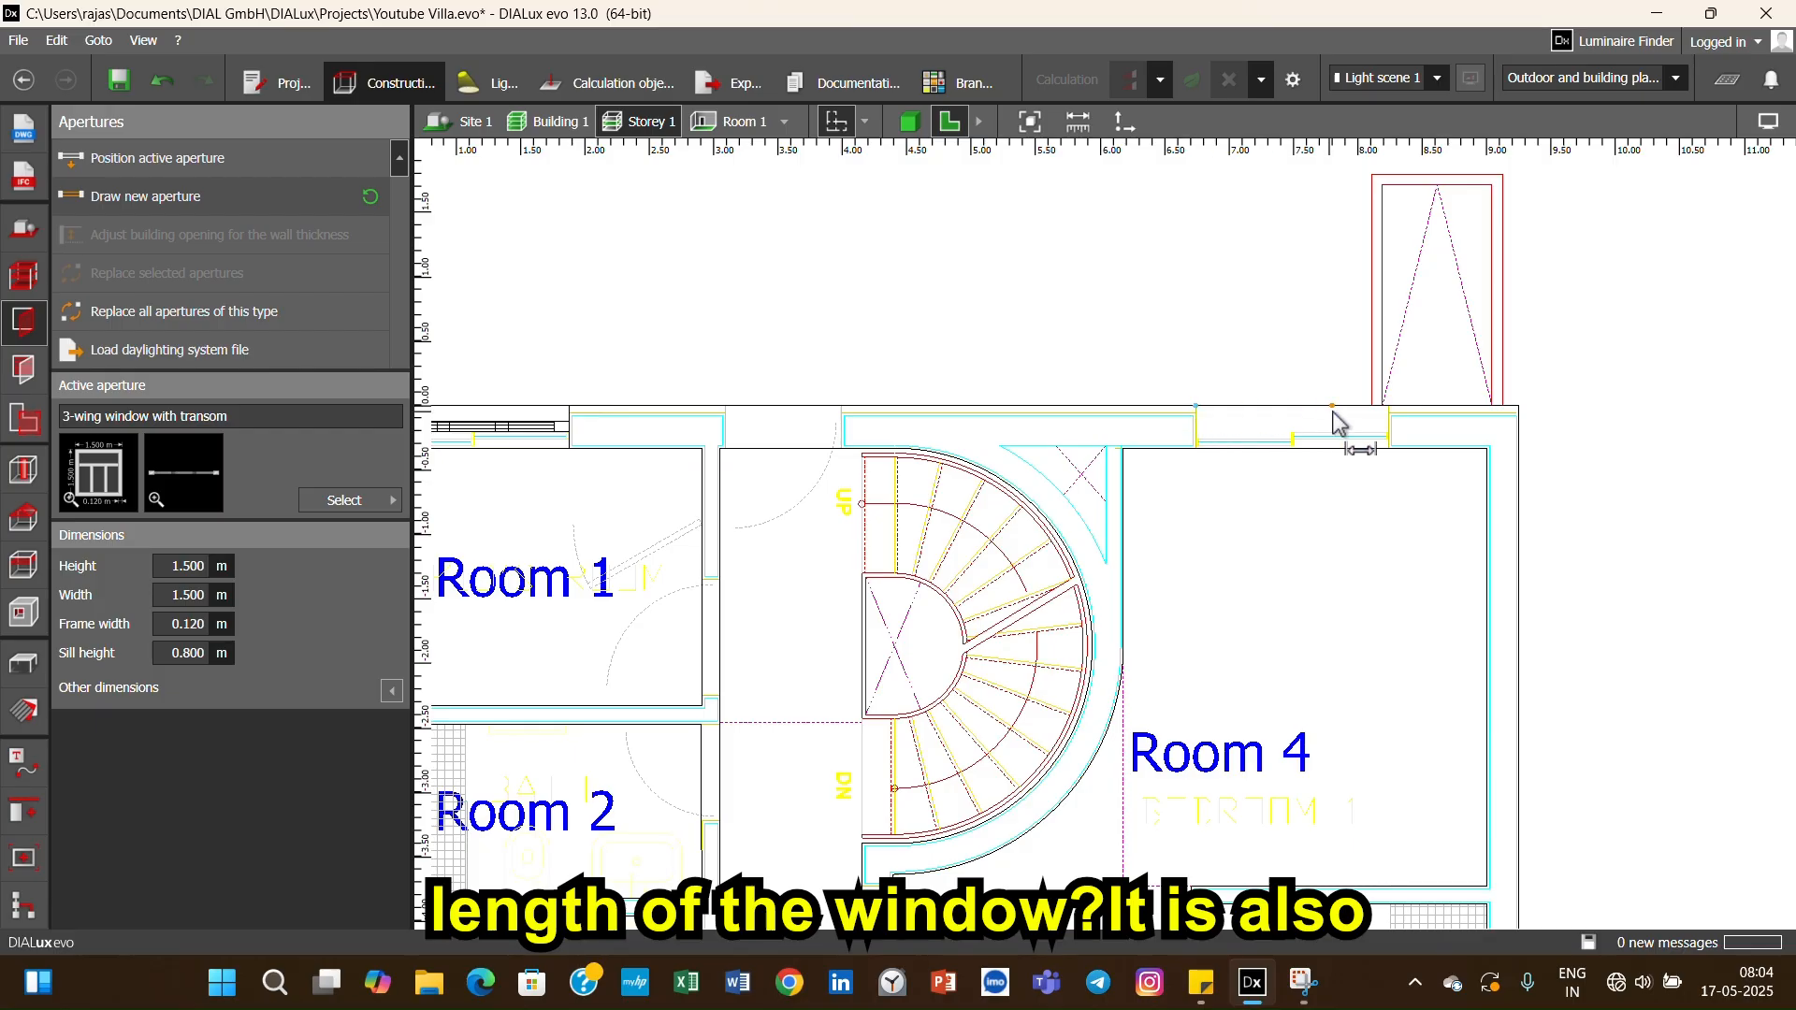
{"action": "left_click", "coordinate": [1389, 407]}
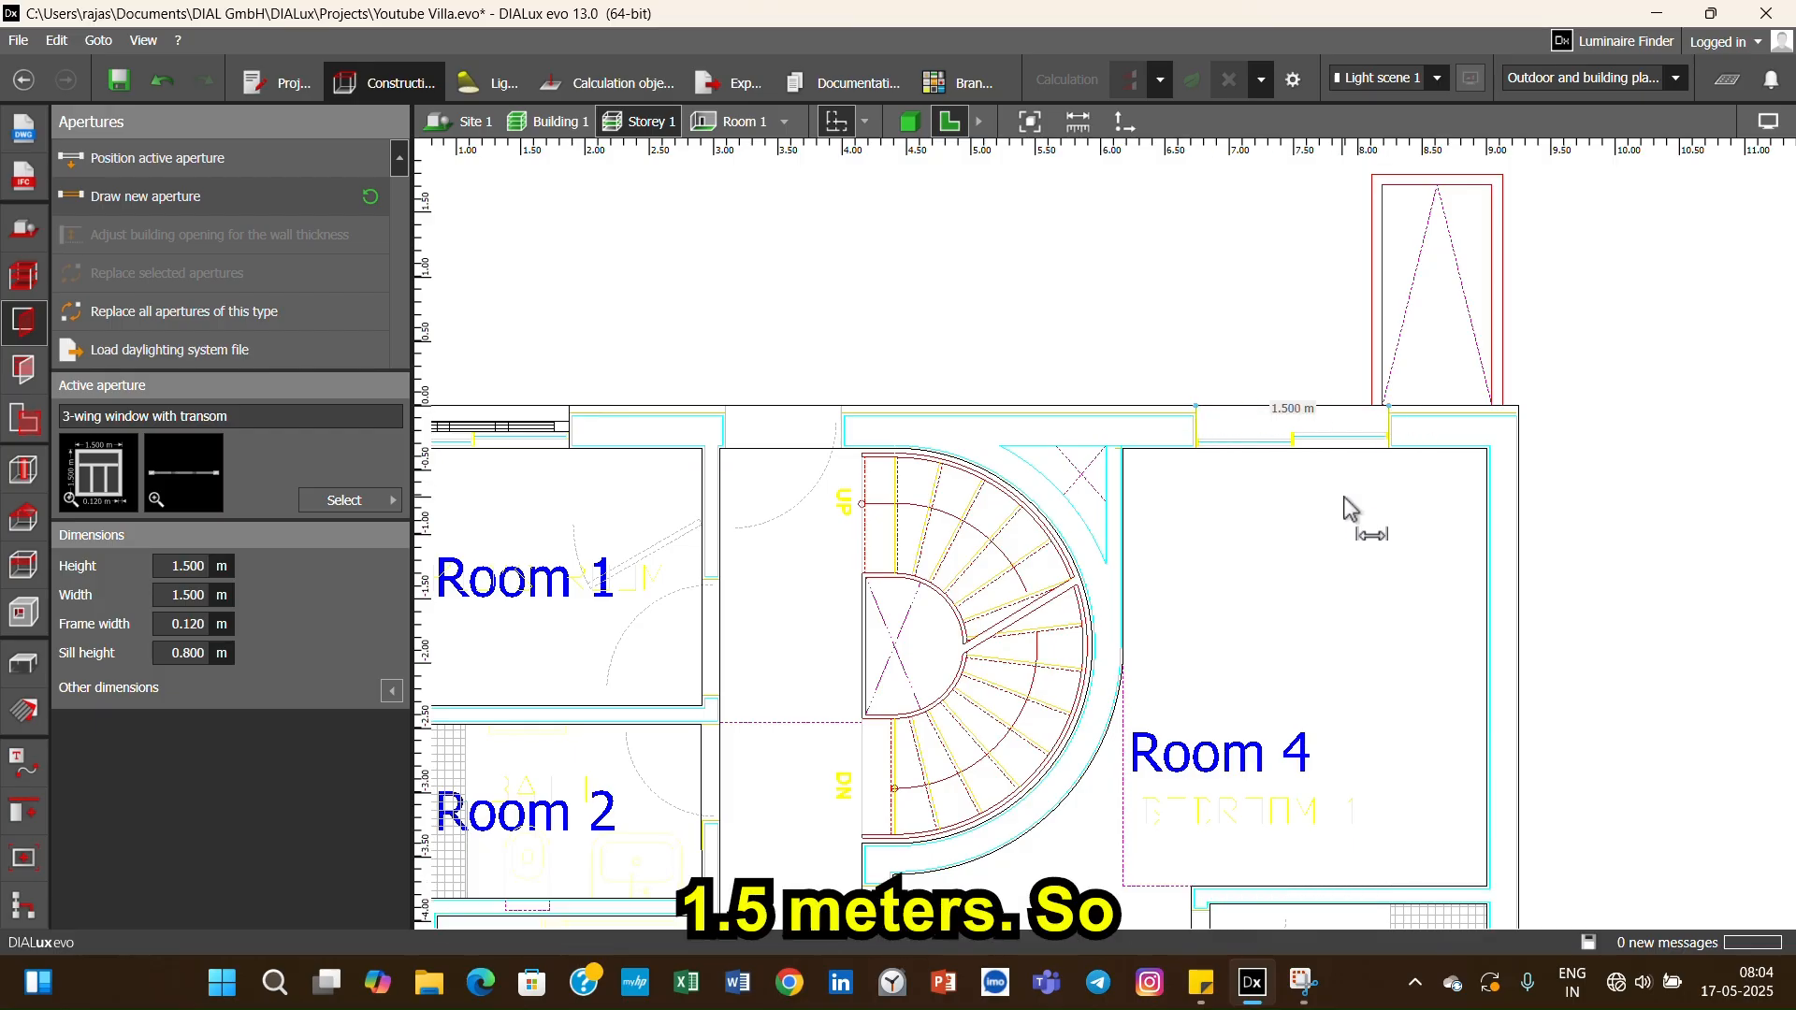
- Place a copy of Room 1's 3-wing window with transom in the window opening of Room 4's upper outer wall
{"action": "scroll", "coordinate": [1347, 510], "scroll_direction": "down", "scroll_amount": 3}
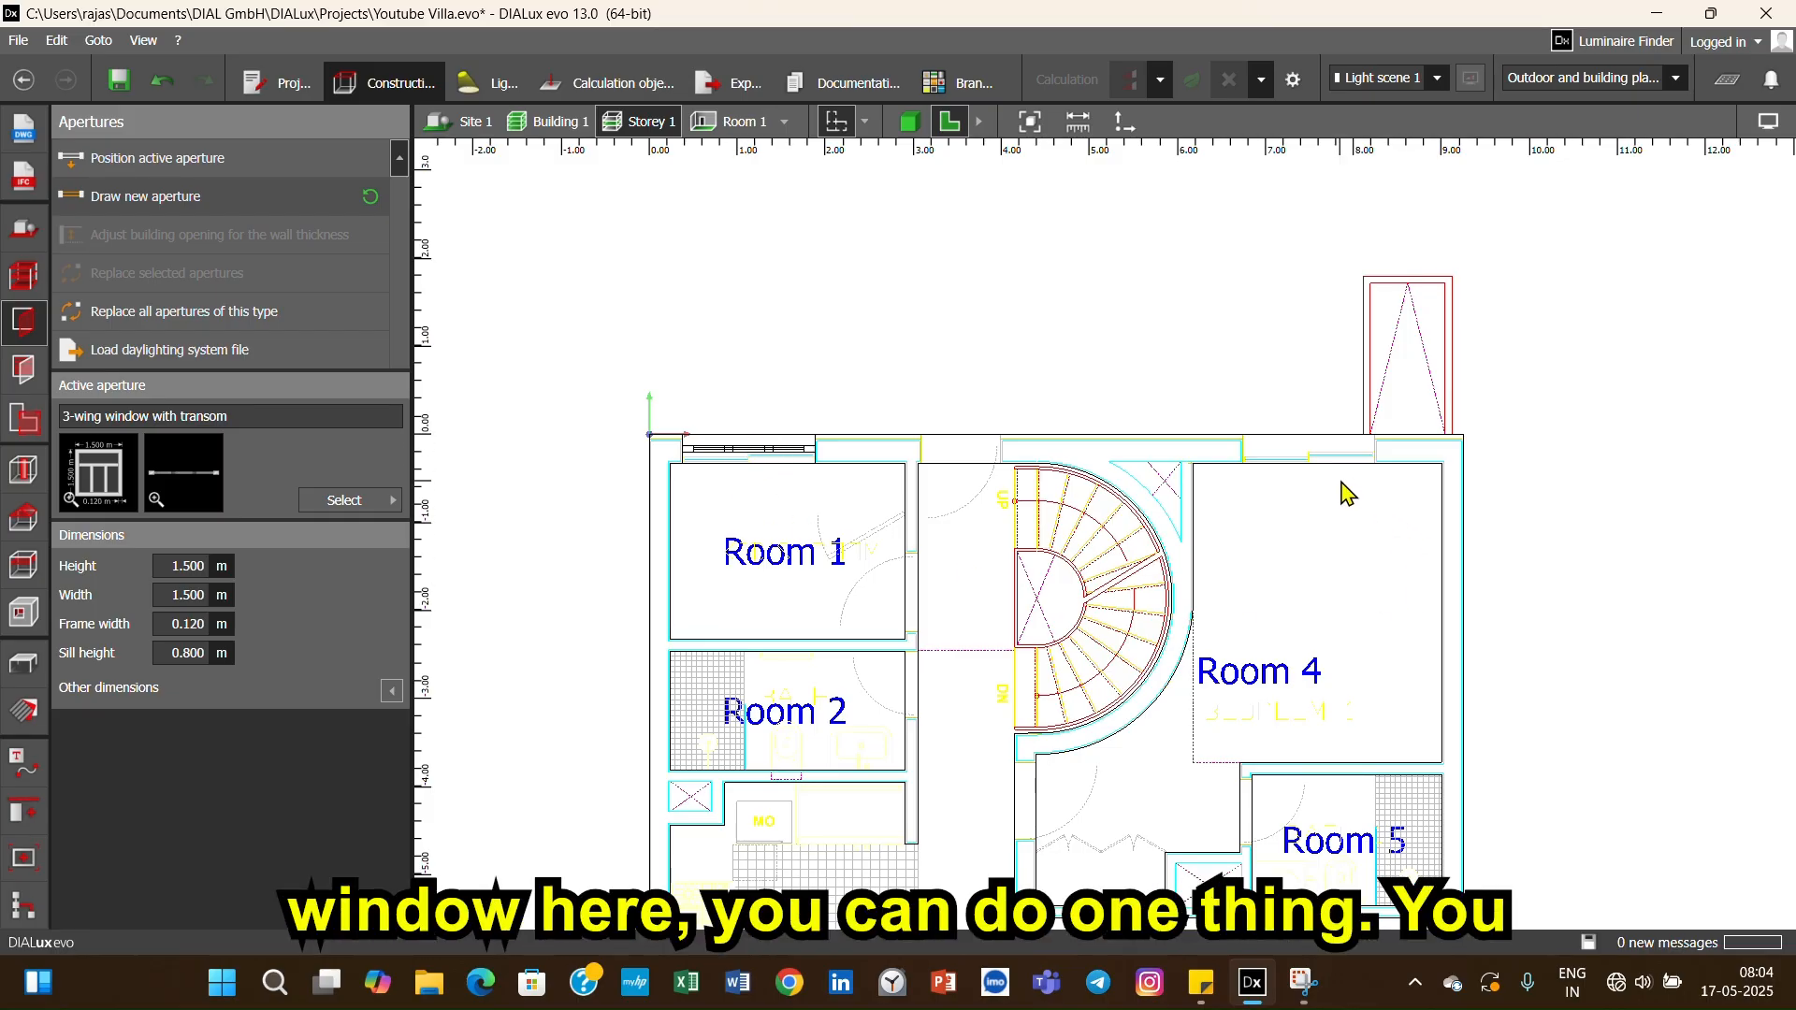
{"action": "left_click", "coordinate": [748, 456]}
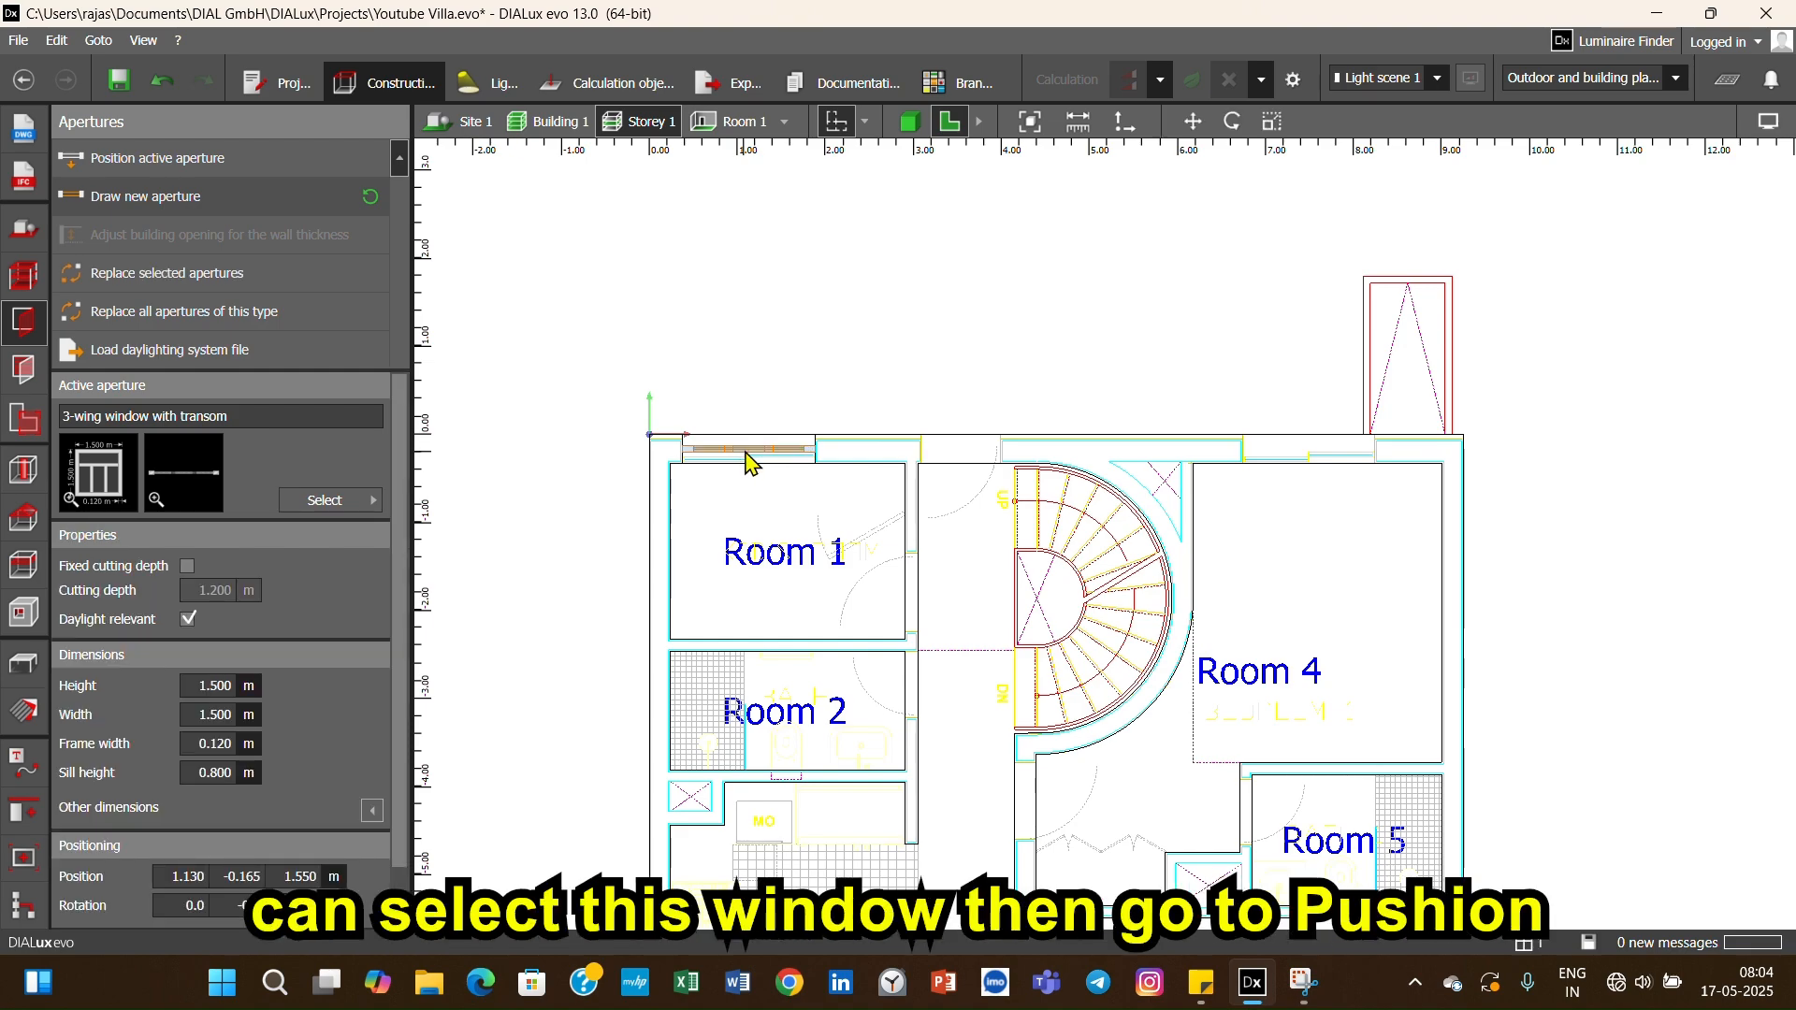
{"action": "left_click", "coordinate": [119, 159]}
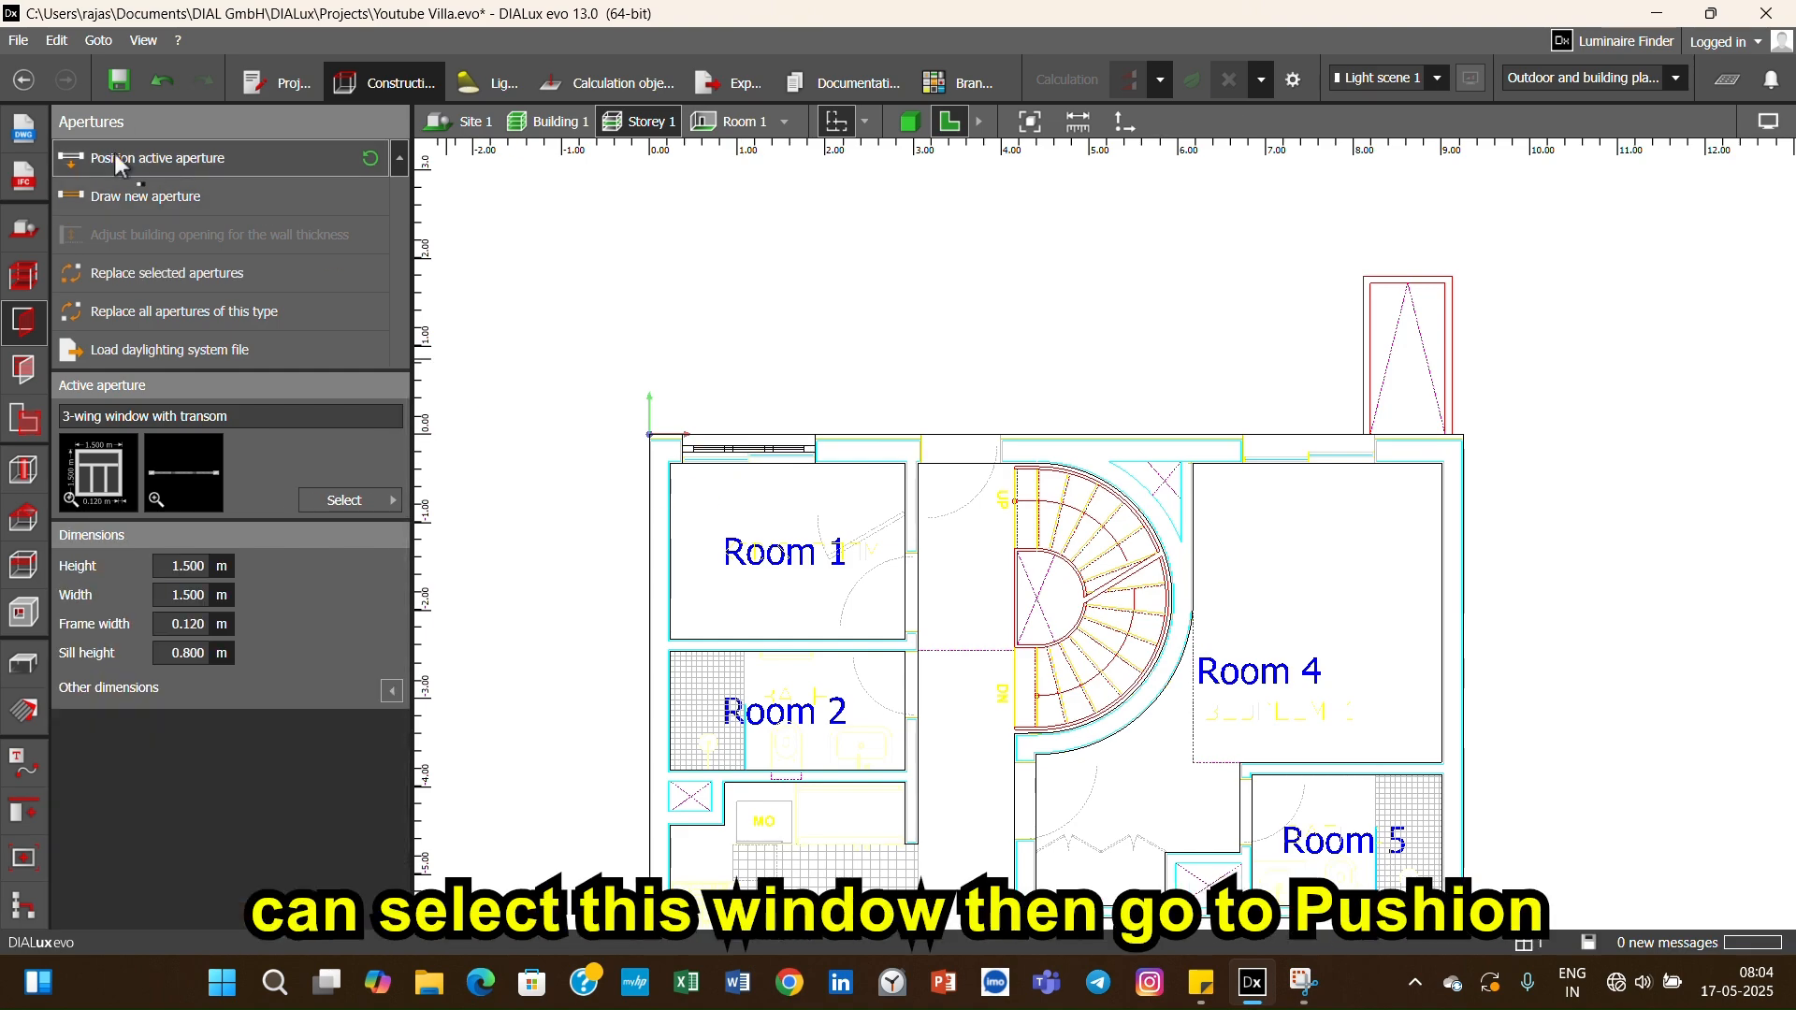
{"action": "left_click", "coordinate": [1316, 458]}
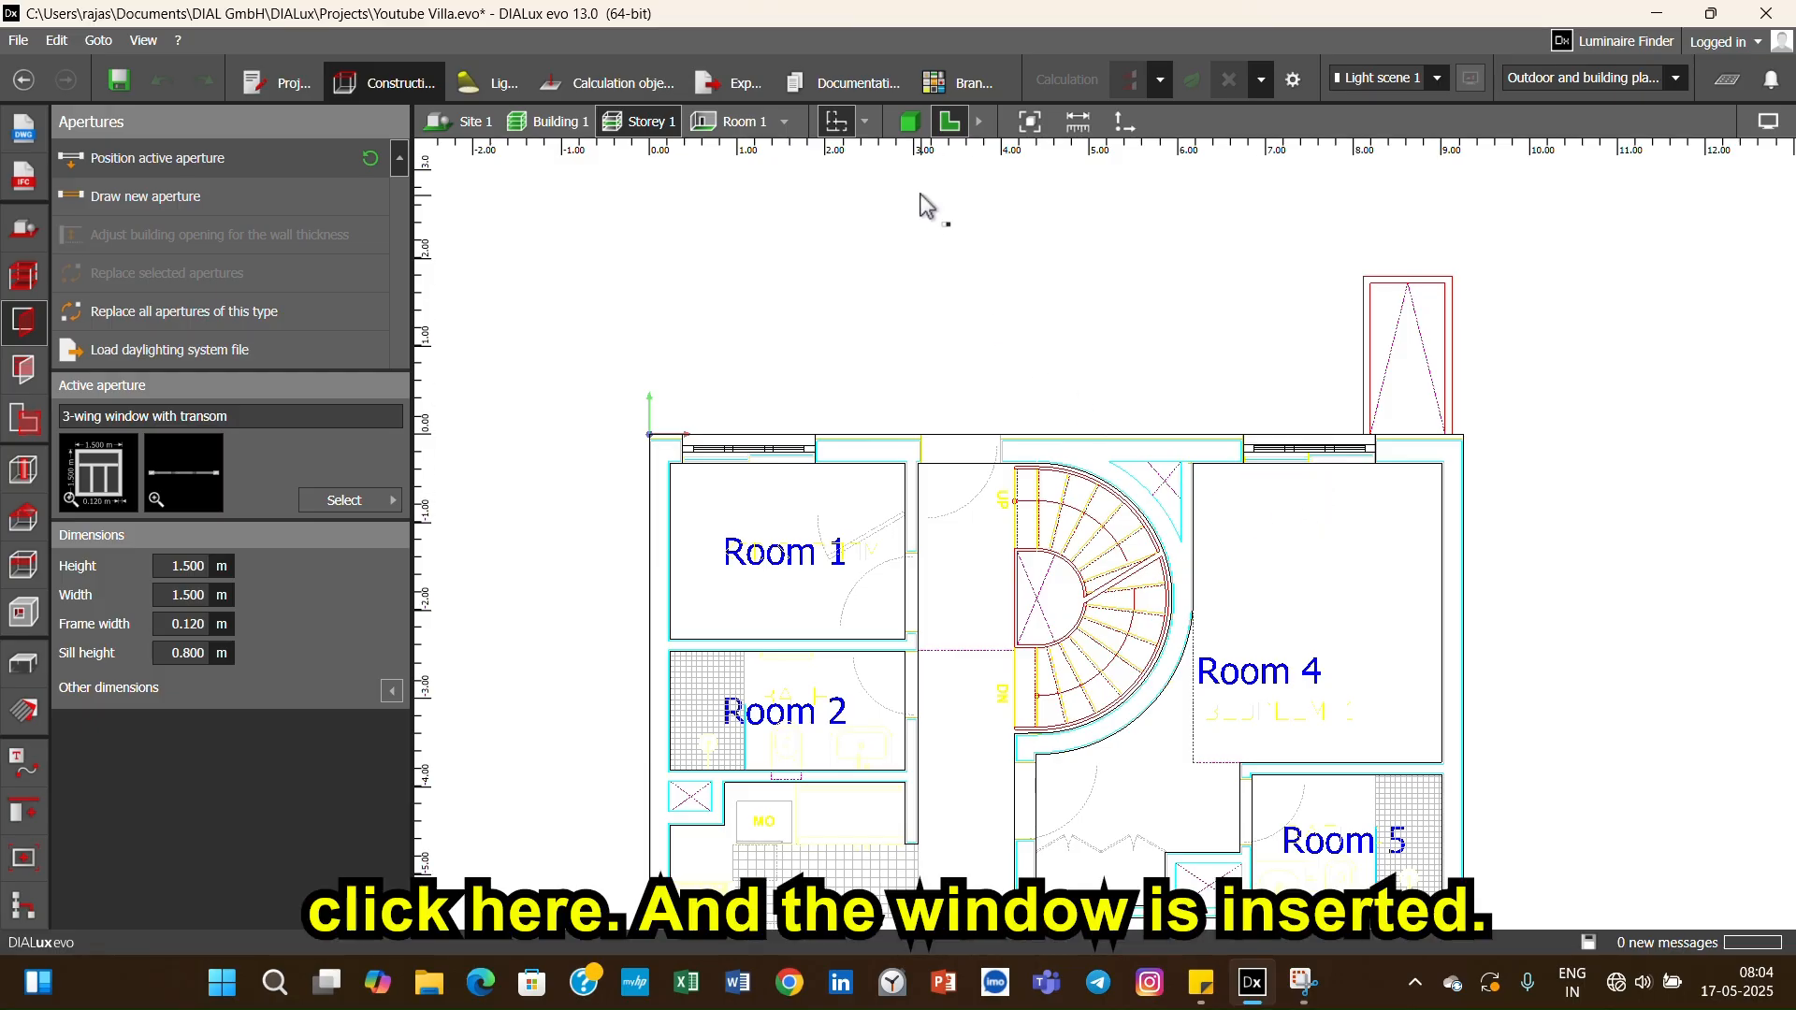
- Inspect Room 4's window from outside the building in the 3D view and return to the plan view
{"action": "left_click", "coordinate": [909, 122]}
{"action": "right_click_drag", "start_coordinate": [930, 547], "coordinate": [996, 542]}
{"action": "scroll", "coordinate": [1051, 569], "scroll_direction": "up", "scroll_amount": 4}
{"action": "scroll", "coordinate": [1053, 580], "scroll_direction": "up", "scroll_amount": 3}
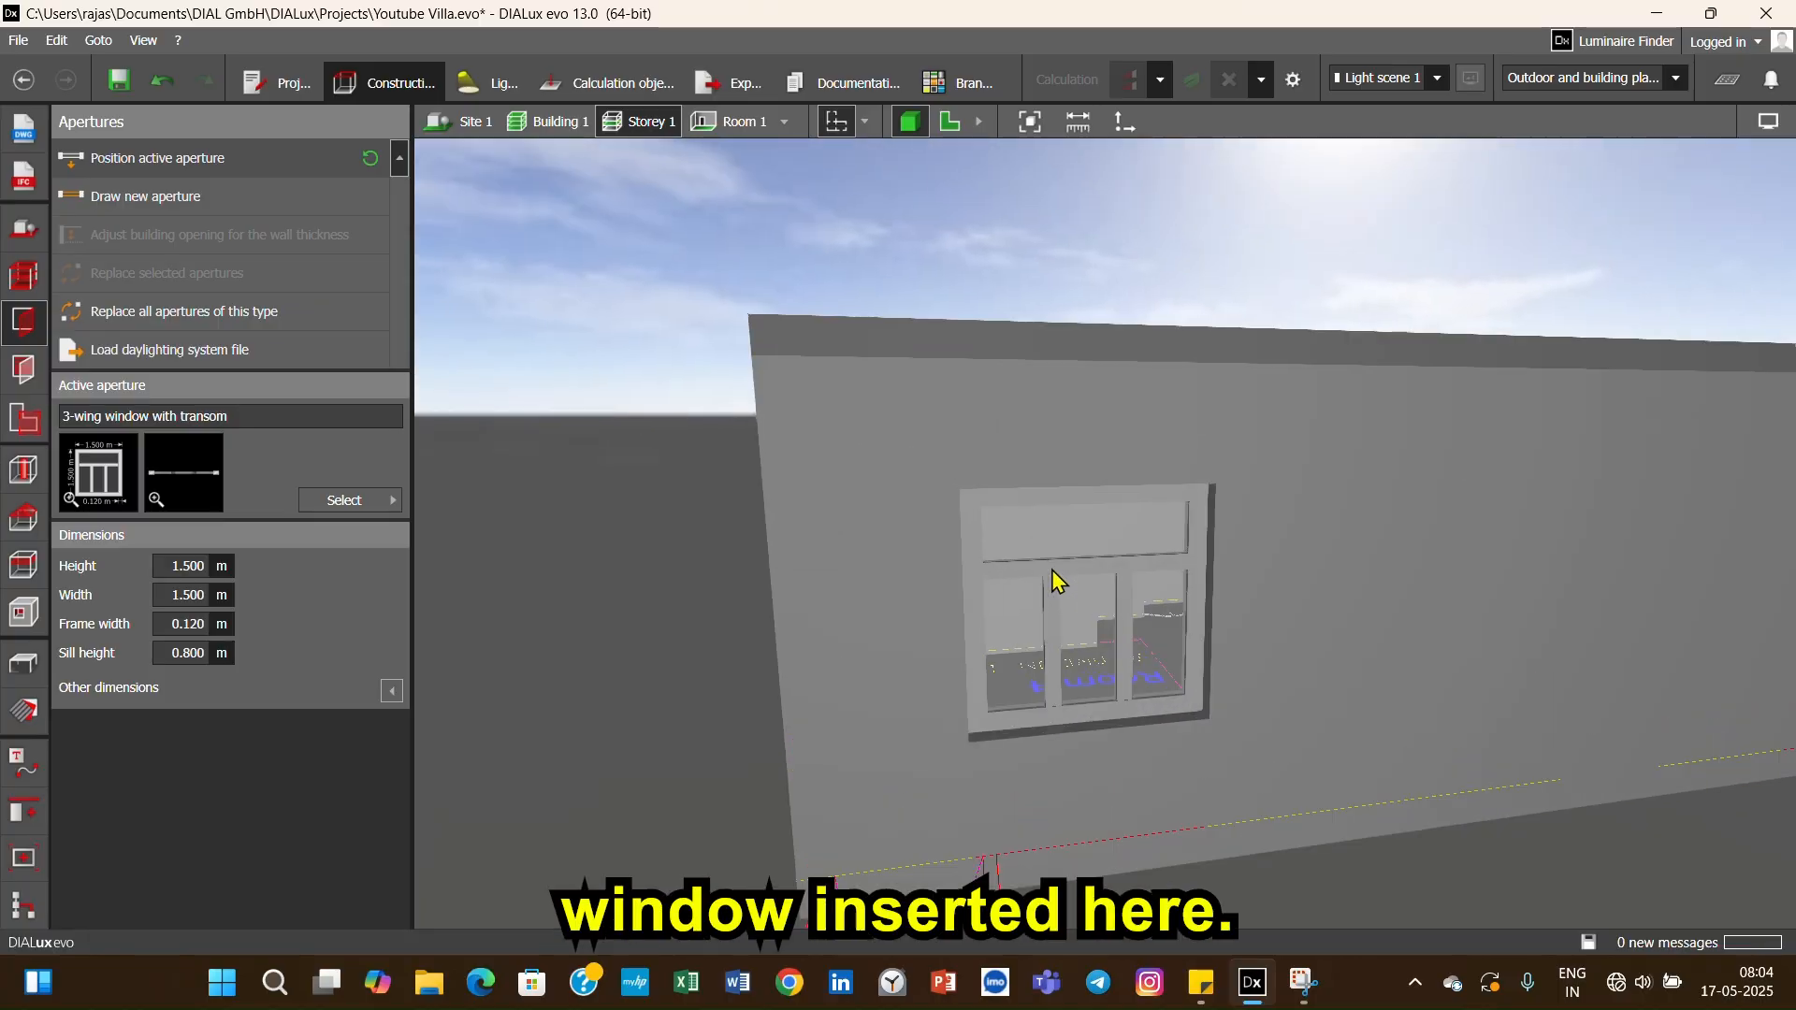
{"action": "scroll", "coordinate": [1055, 581], "scroll_direction": "down", "scroll_amount": 5}
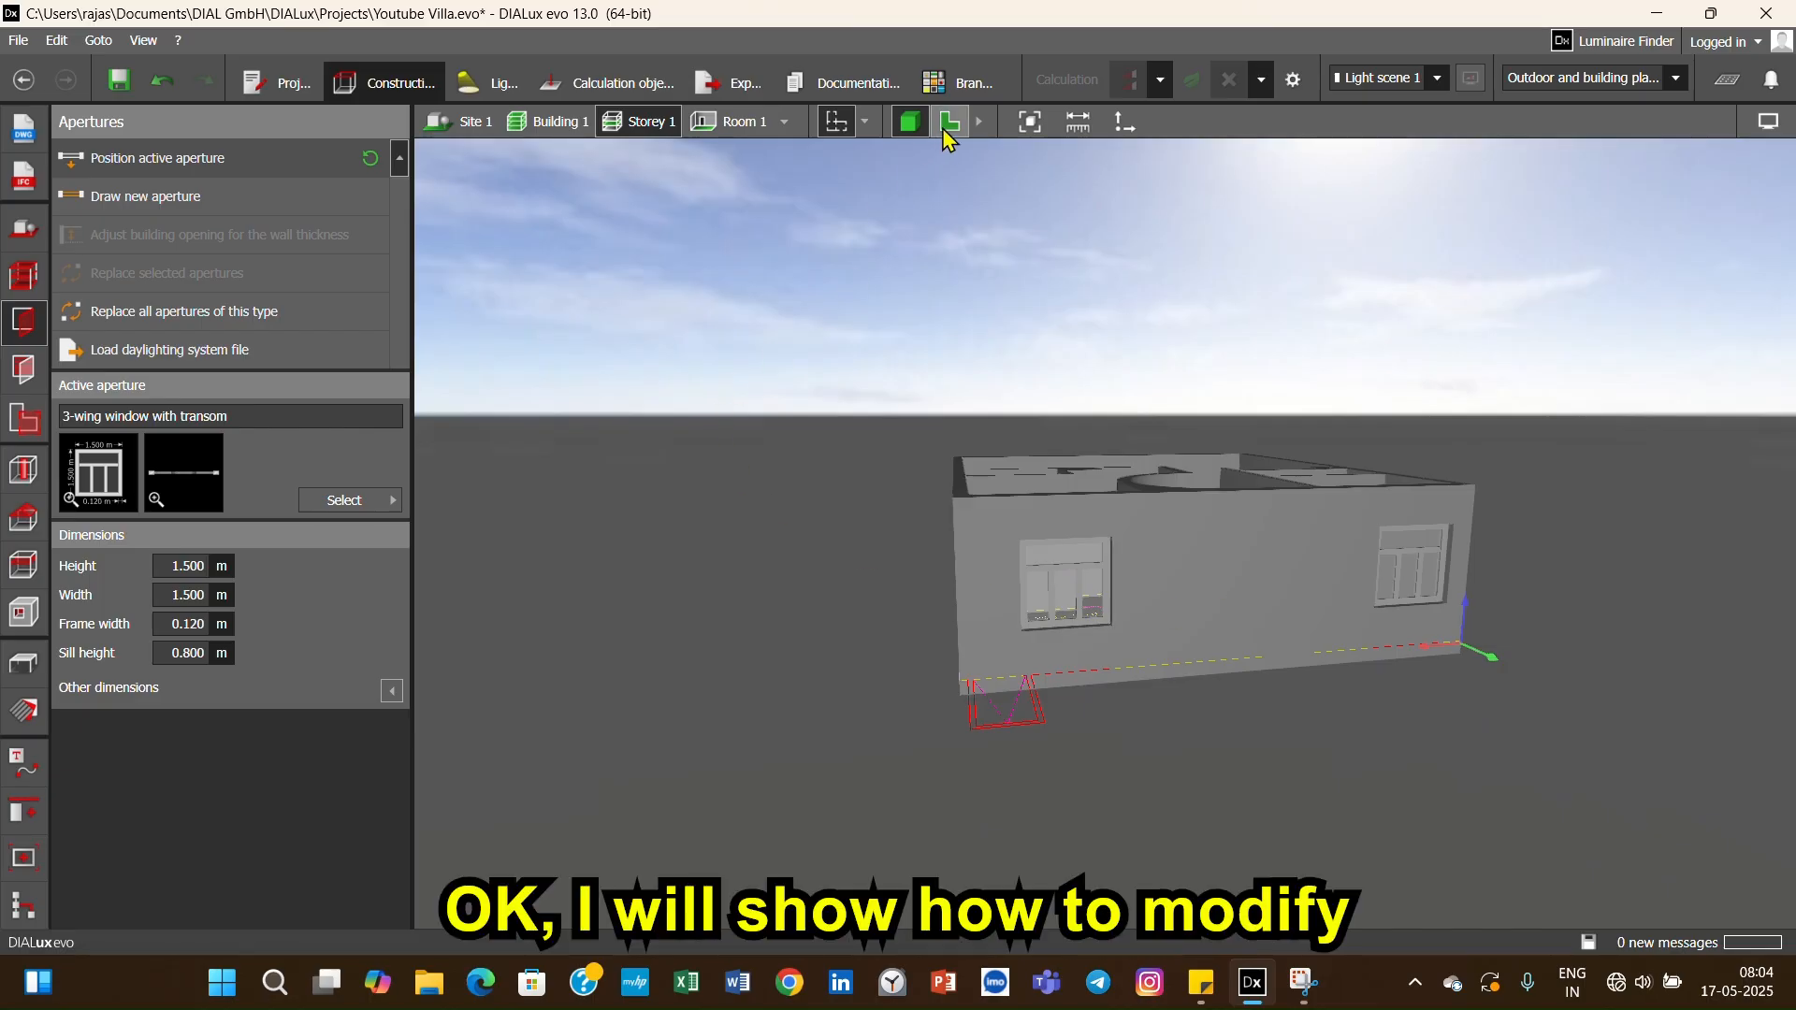
{"action": "left_click", "coordinate": [947, 125]}
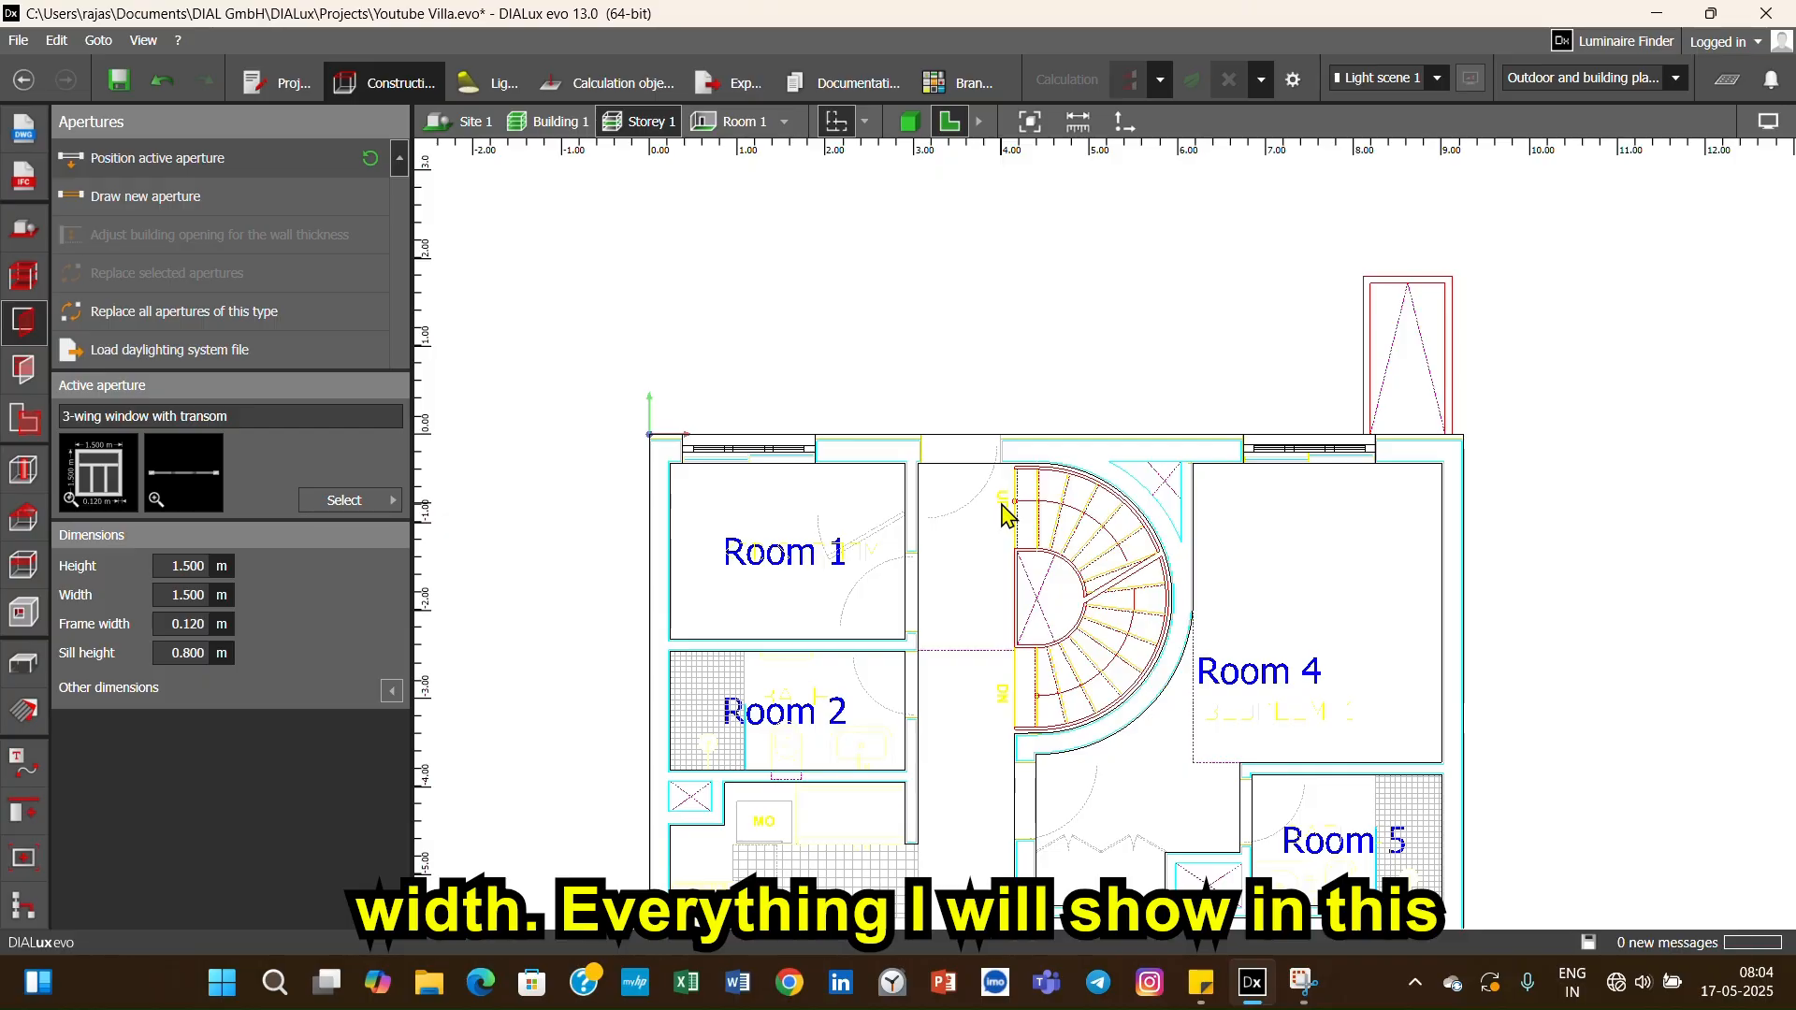
- Draw a 3-wing window with transom about 2.49 m wide across the dining area opening in Room 3's lower outer wall
{"action": "scroll", "coordinate": [1003, 513], "scroll_direction": "down", "scroll_amount": 3}
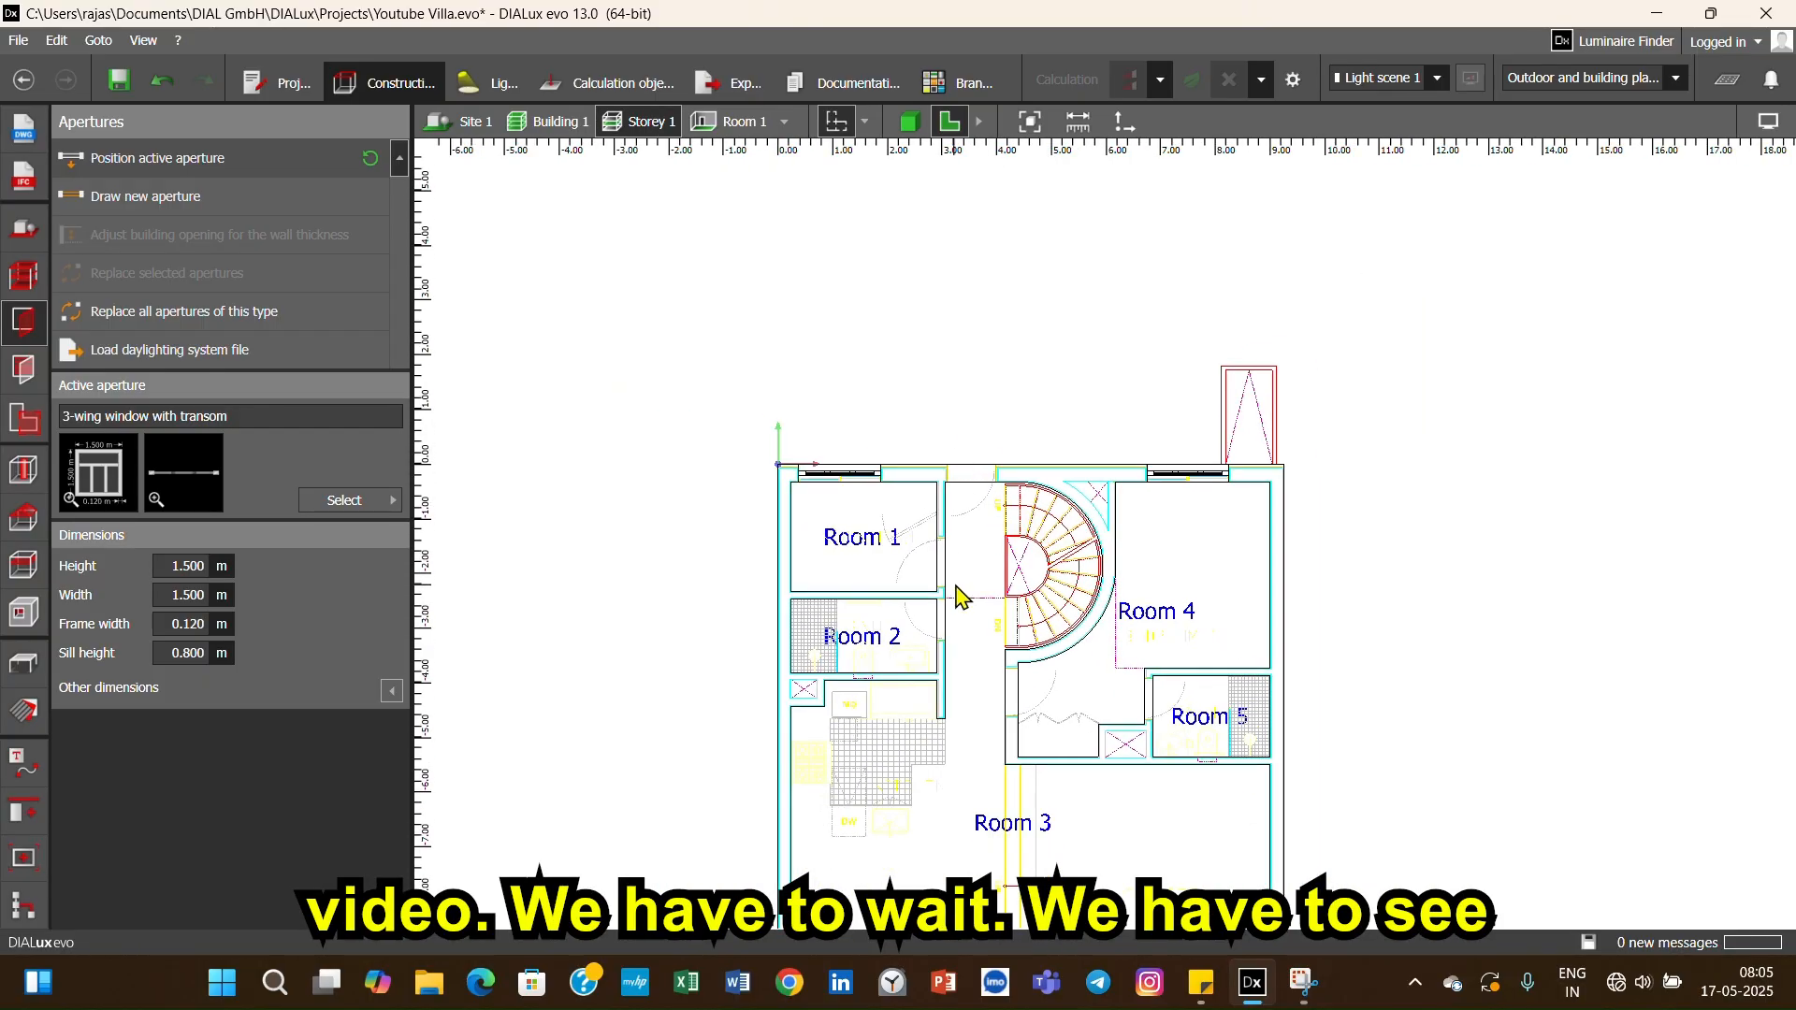
{"action": "middle_click_drag", "start_coordinate": [639, 629], "coordinate": [668, 397]}
{"action": "scroll", "coordinate": [668, 396], "scroll_direction": "up", "scroll_amount": 1}
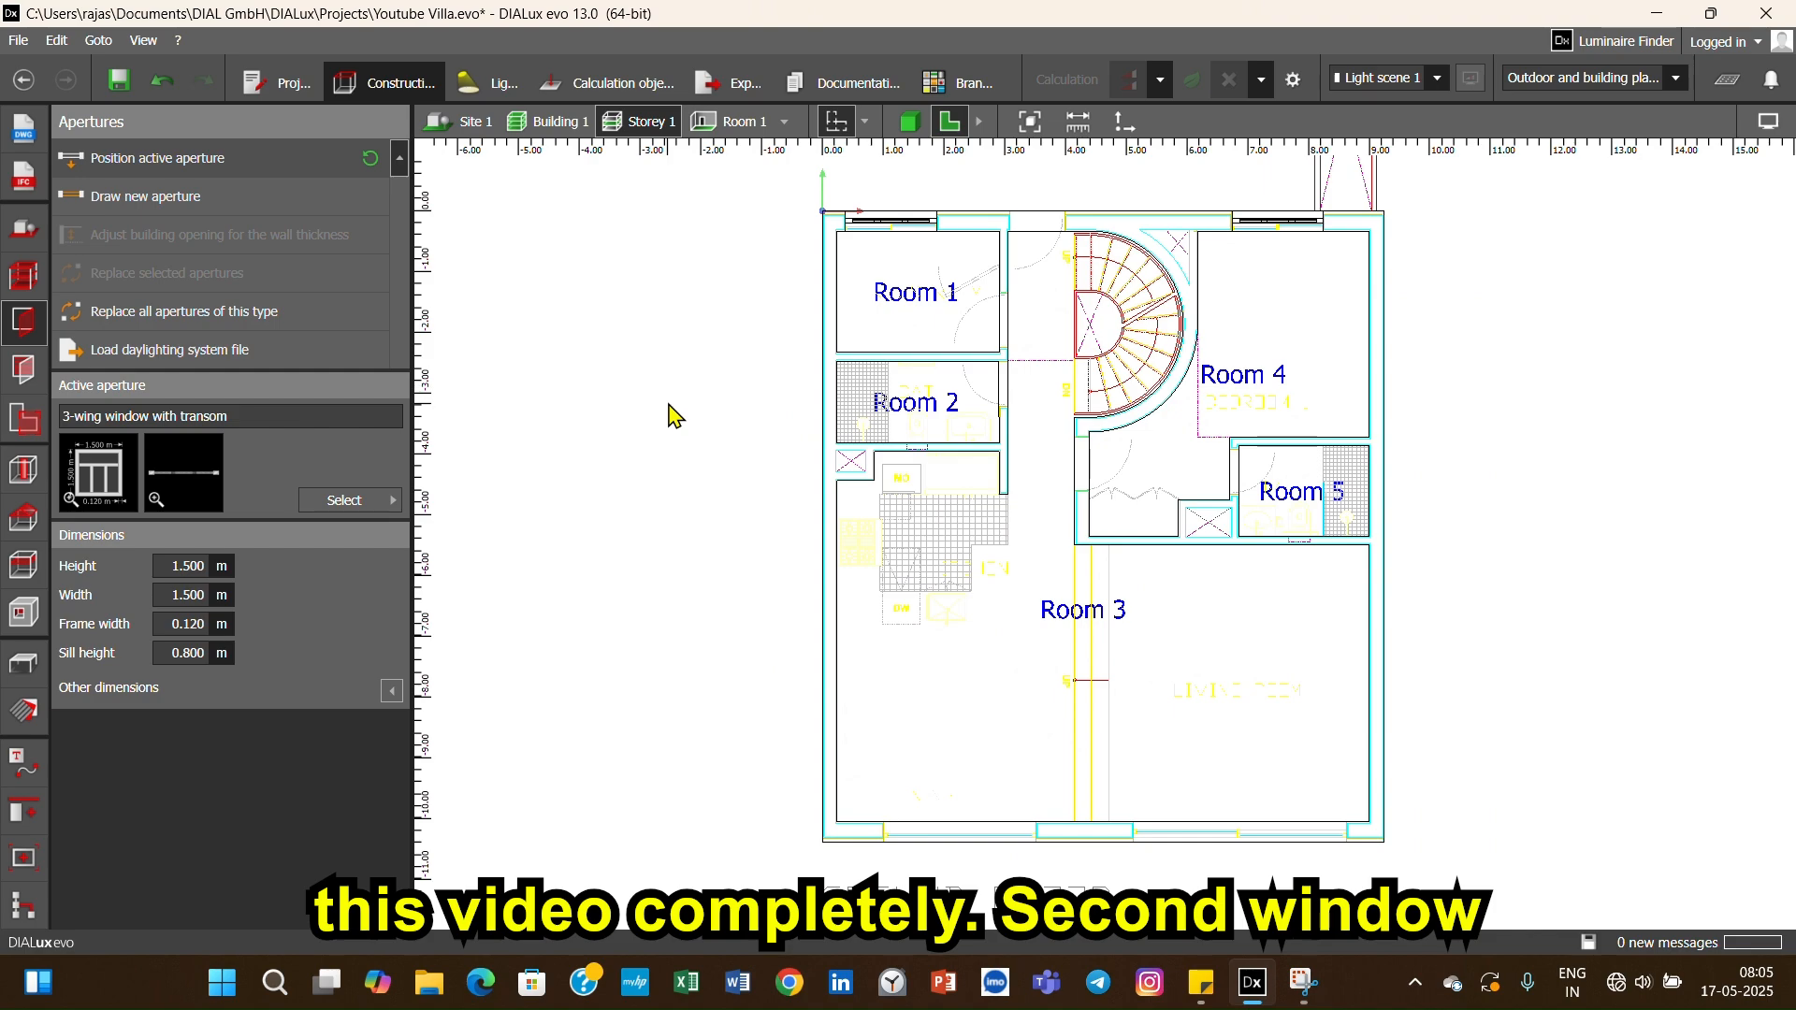
{"action": "middle_click_drag", "start_coordinate": [700, 639], "coordinate": [671, 465]}
{"action": "middle_click_drag", "start_coordinate": [730, 714], "coordinate": [650, 649]}
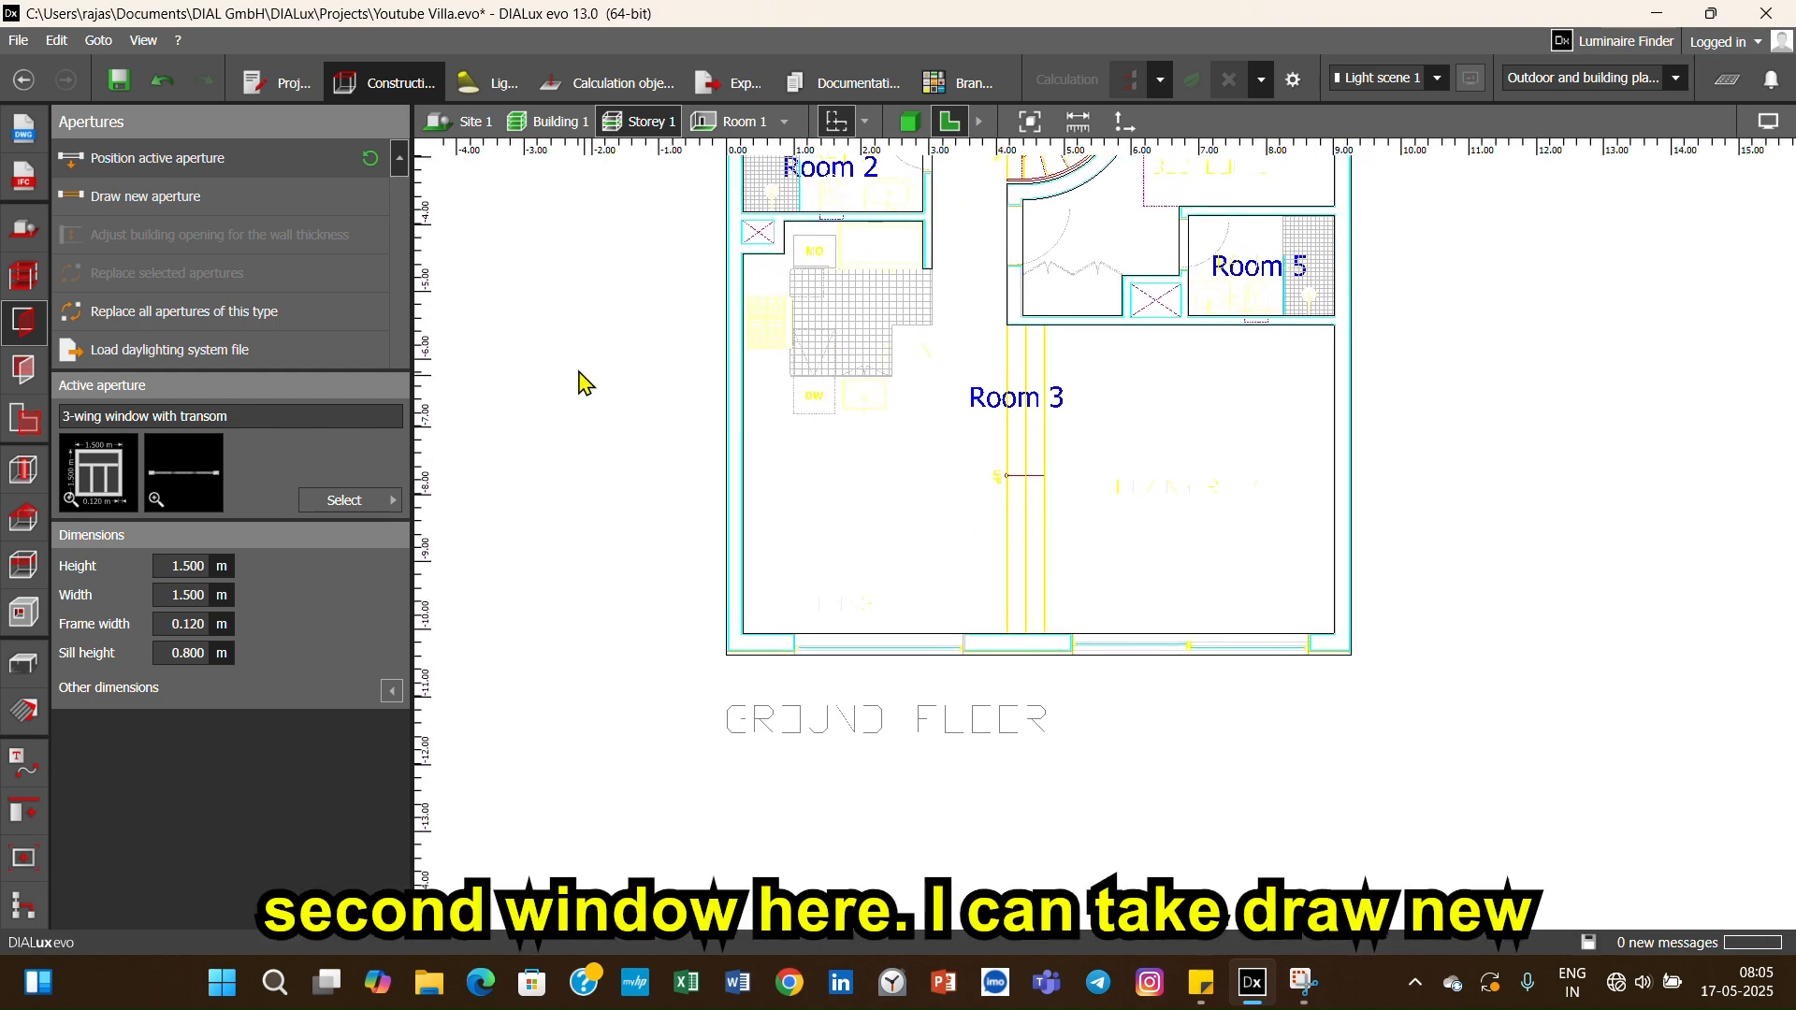
{"action": "left_click", "coordinate": [161, 197]}
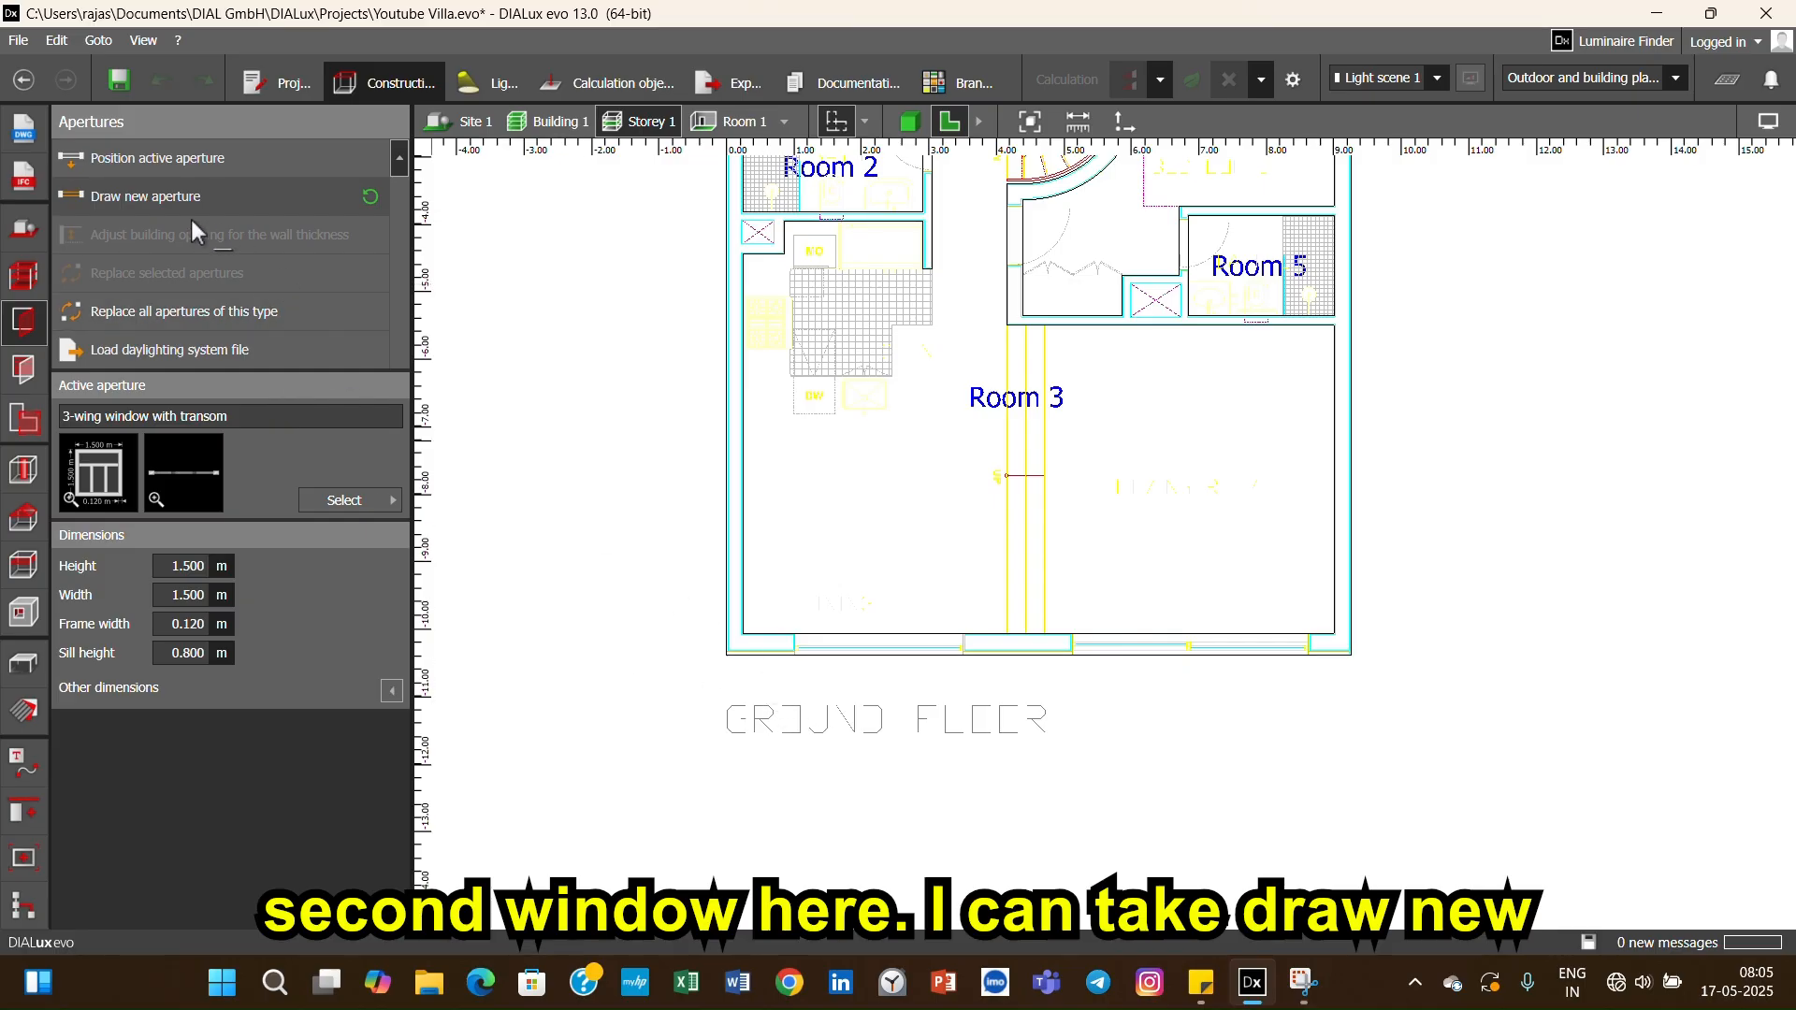
{"action": "scroll", "coordinate": [817, 678], "scroll_direction": "up", "scroll_amount": 4}
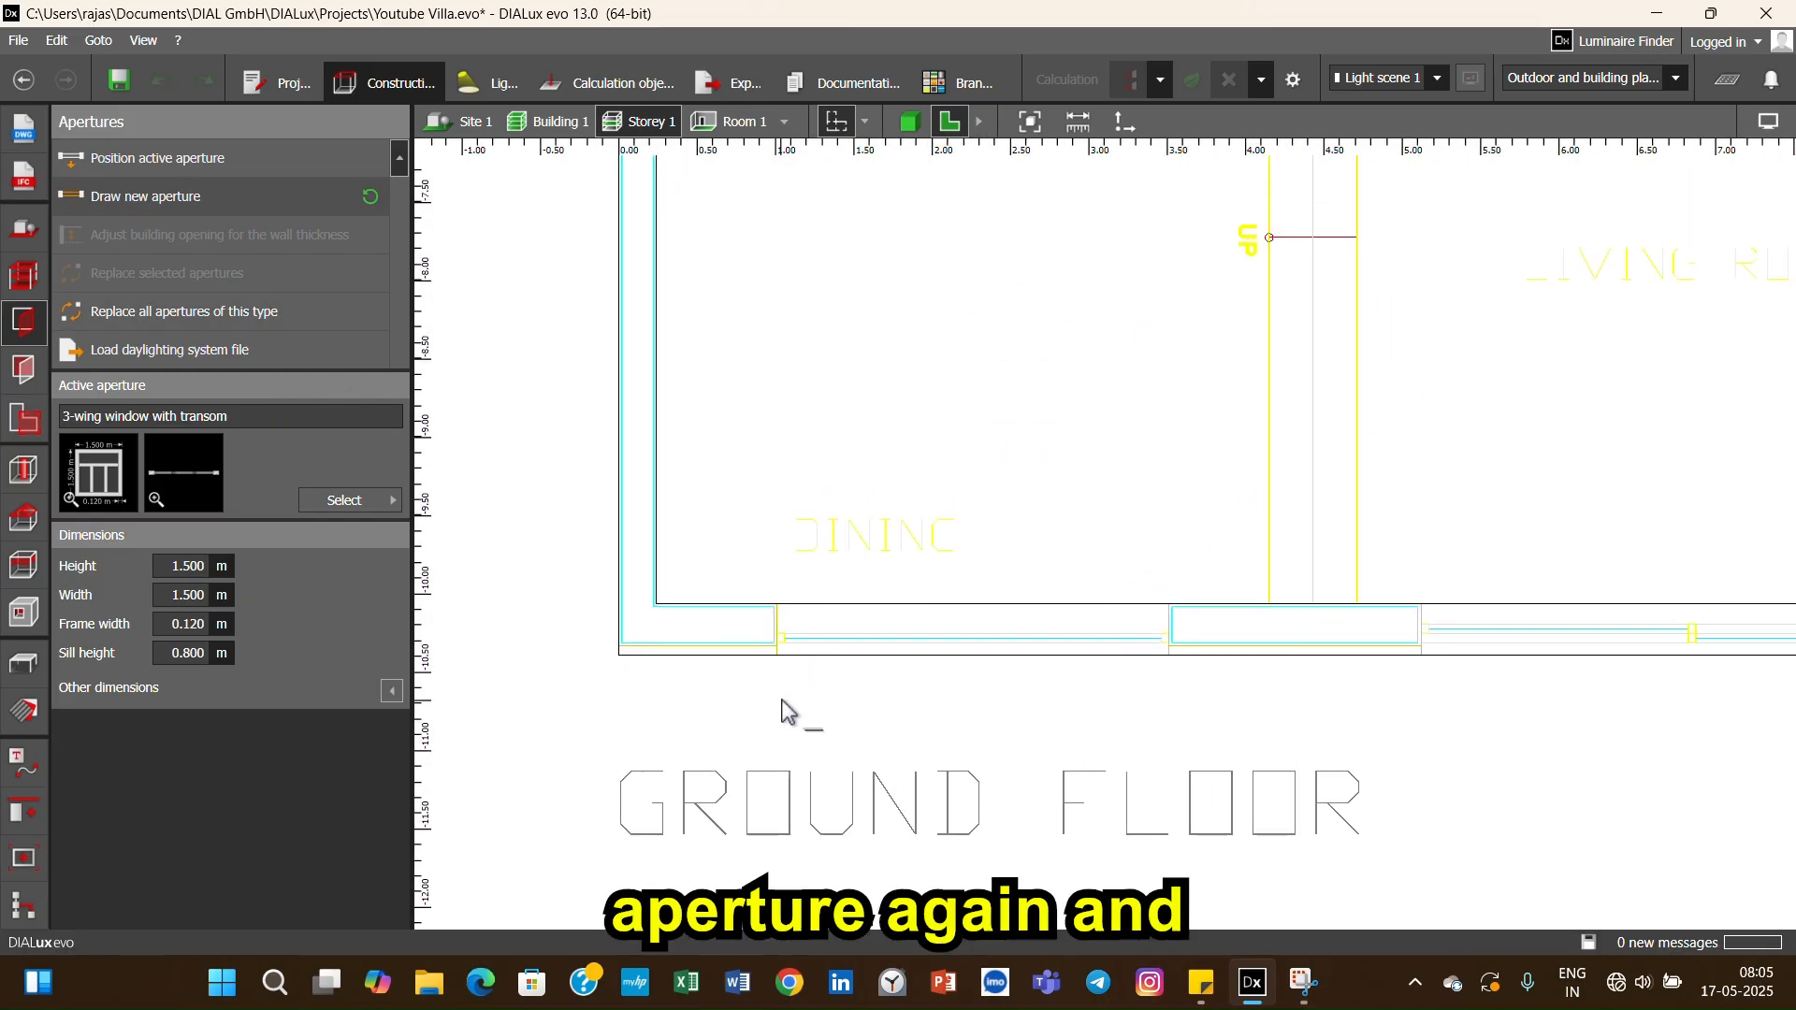
{"action": "left_click", "coordinate": [778, 653]}
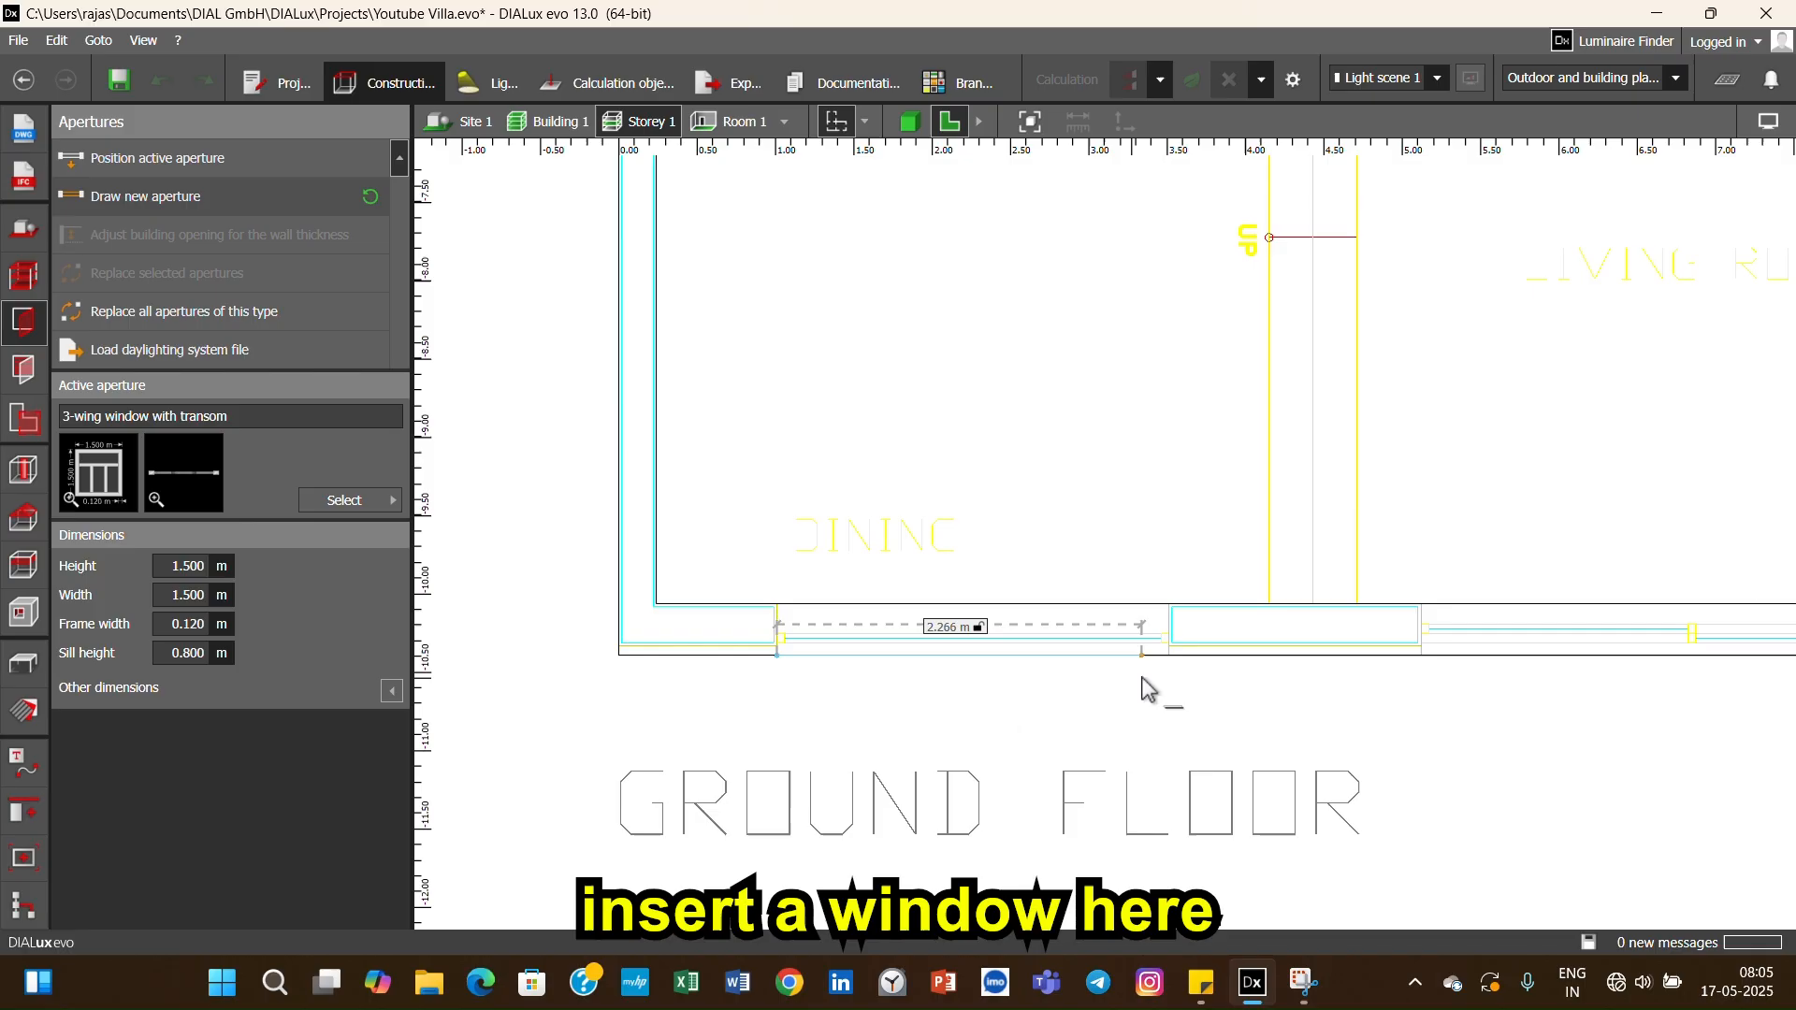
{"action": "left_click", "coordinate": [1168, 661]}
- Draw another window of the same type, about 3.5 m wide, across the living room opening in Room 3's lower outer wall
{"action": "scroll", "coordinate": [1115, 738], "scroll_direction": "down", "scroll_amount": 3}
{"action": "scroll", "coordinate": [1111, 746], "scroll_direction": "down", "scroll_amount": 1}
{"action": "middle_click_drag", "start_coordinate": [1326, 744], "coordinate": [1023, 742]}
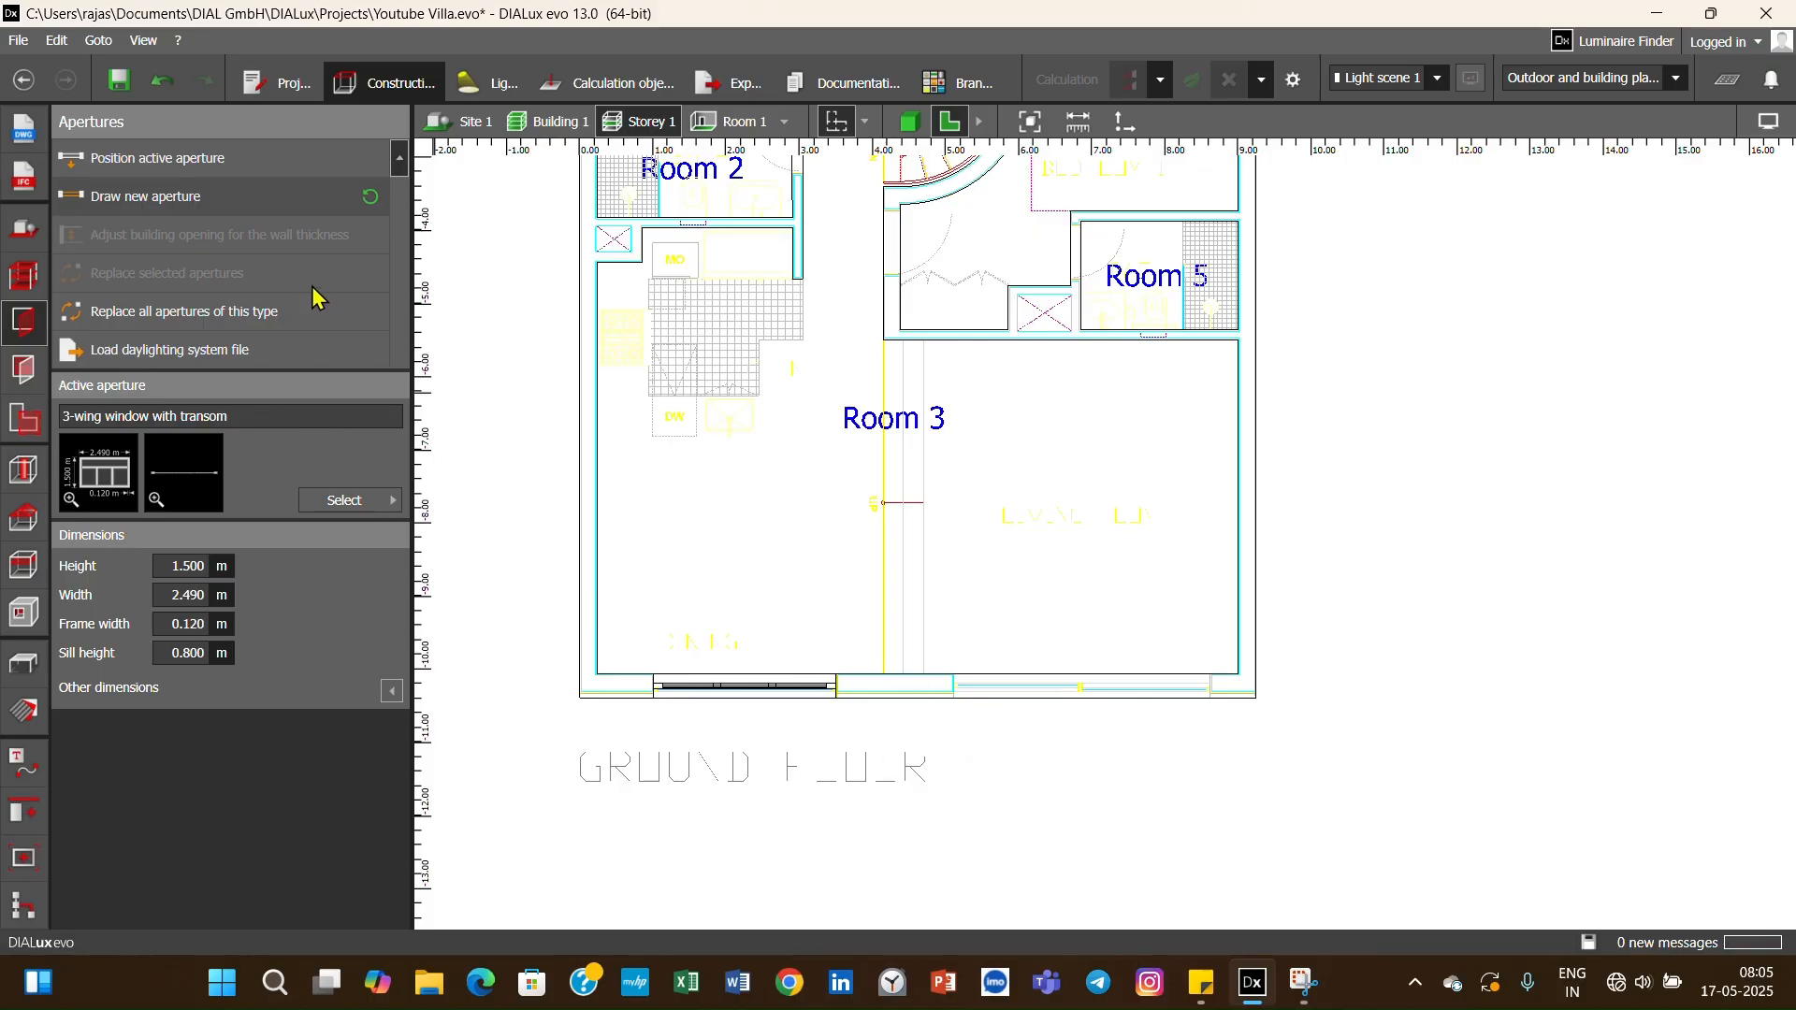
{"action": "left_click", "coordinate": [200, 195]}
{"action": "scroll", "coordinate": [1026, 717], "scroll_direction": "up", "scroll_amount": 2}
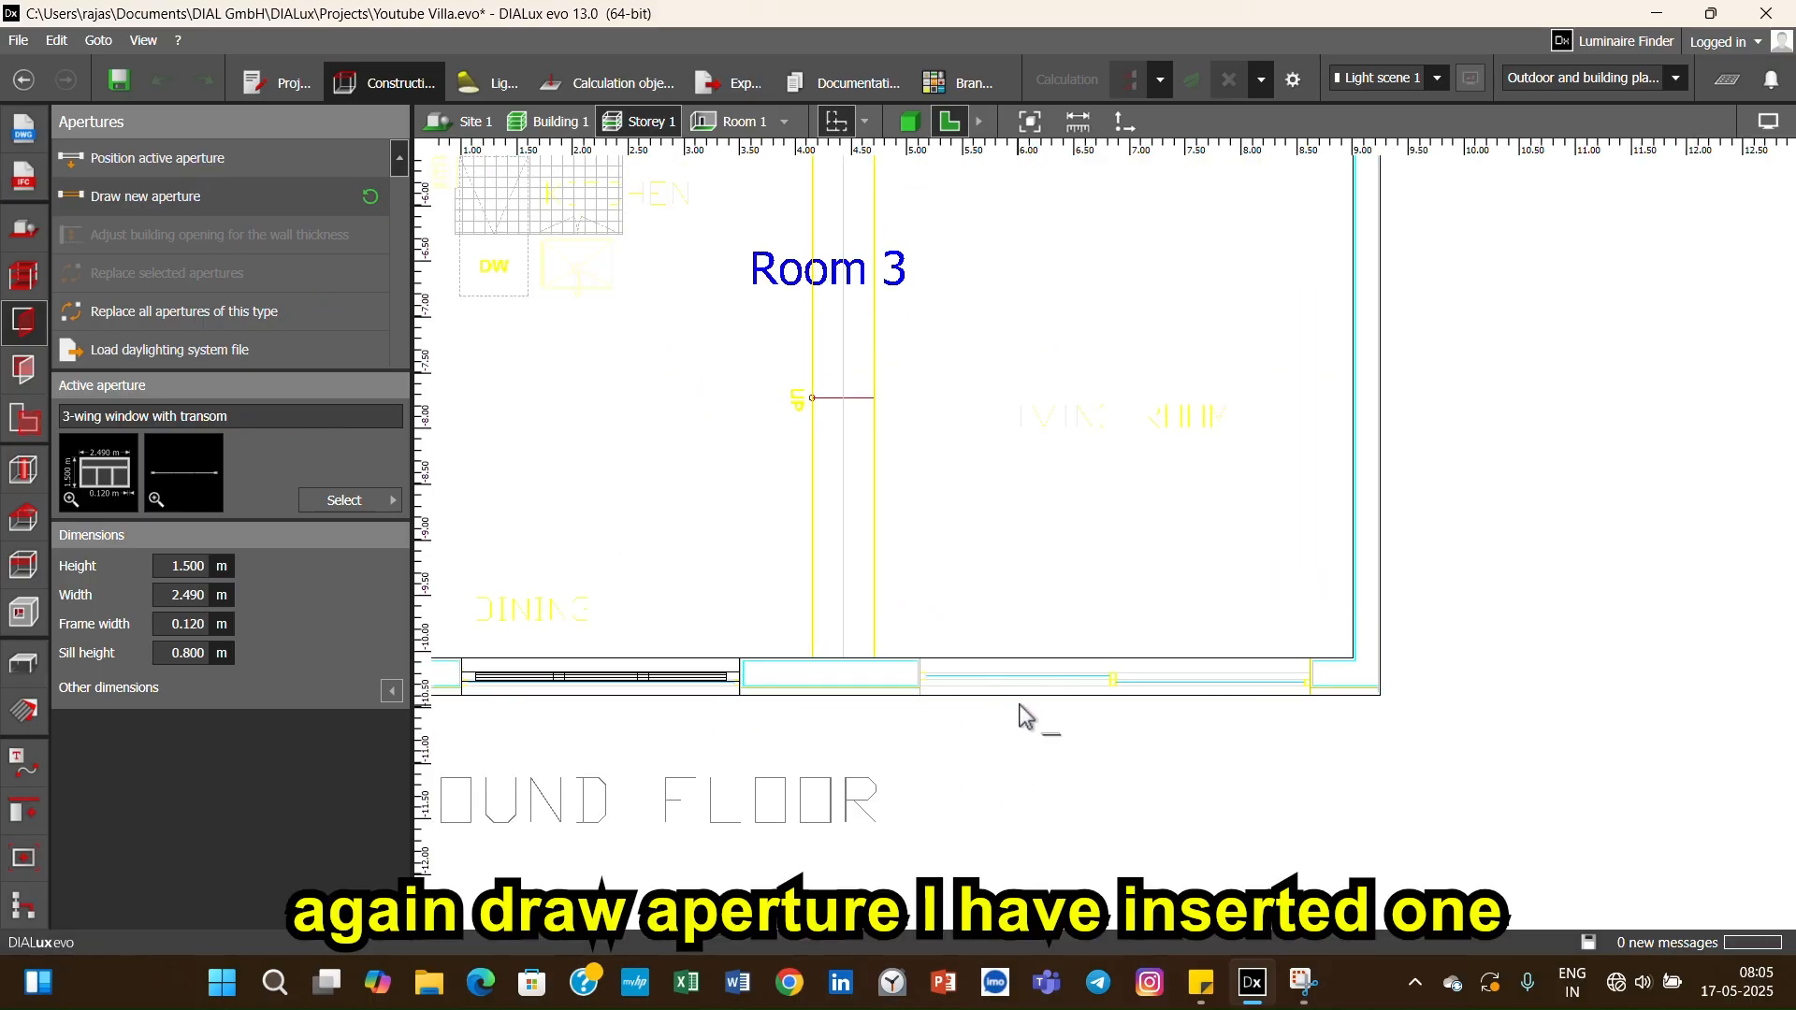
{"action": "scroll", "coordinate": [938, 723], "scroll_direction": "up", "scroll_amount": 1}
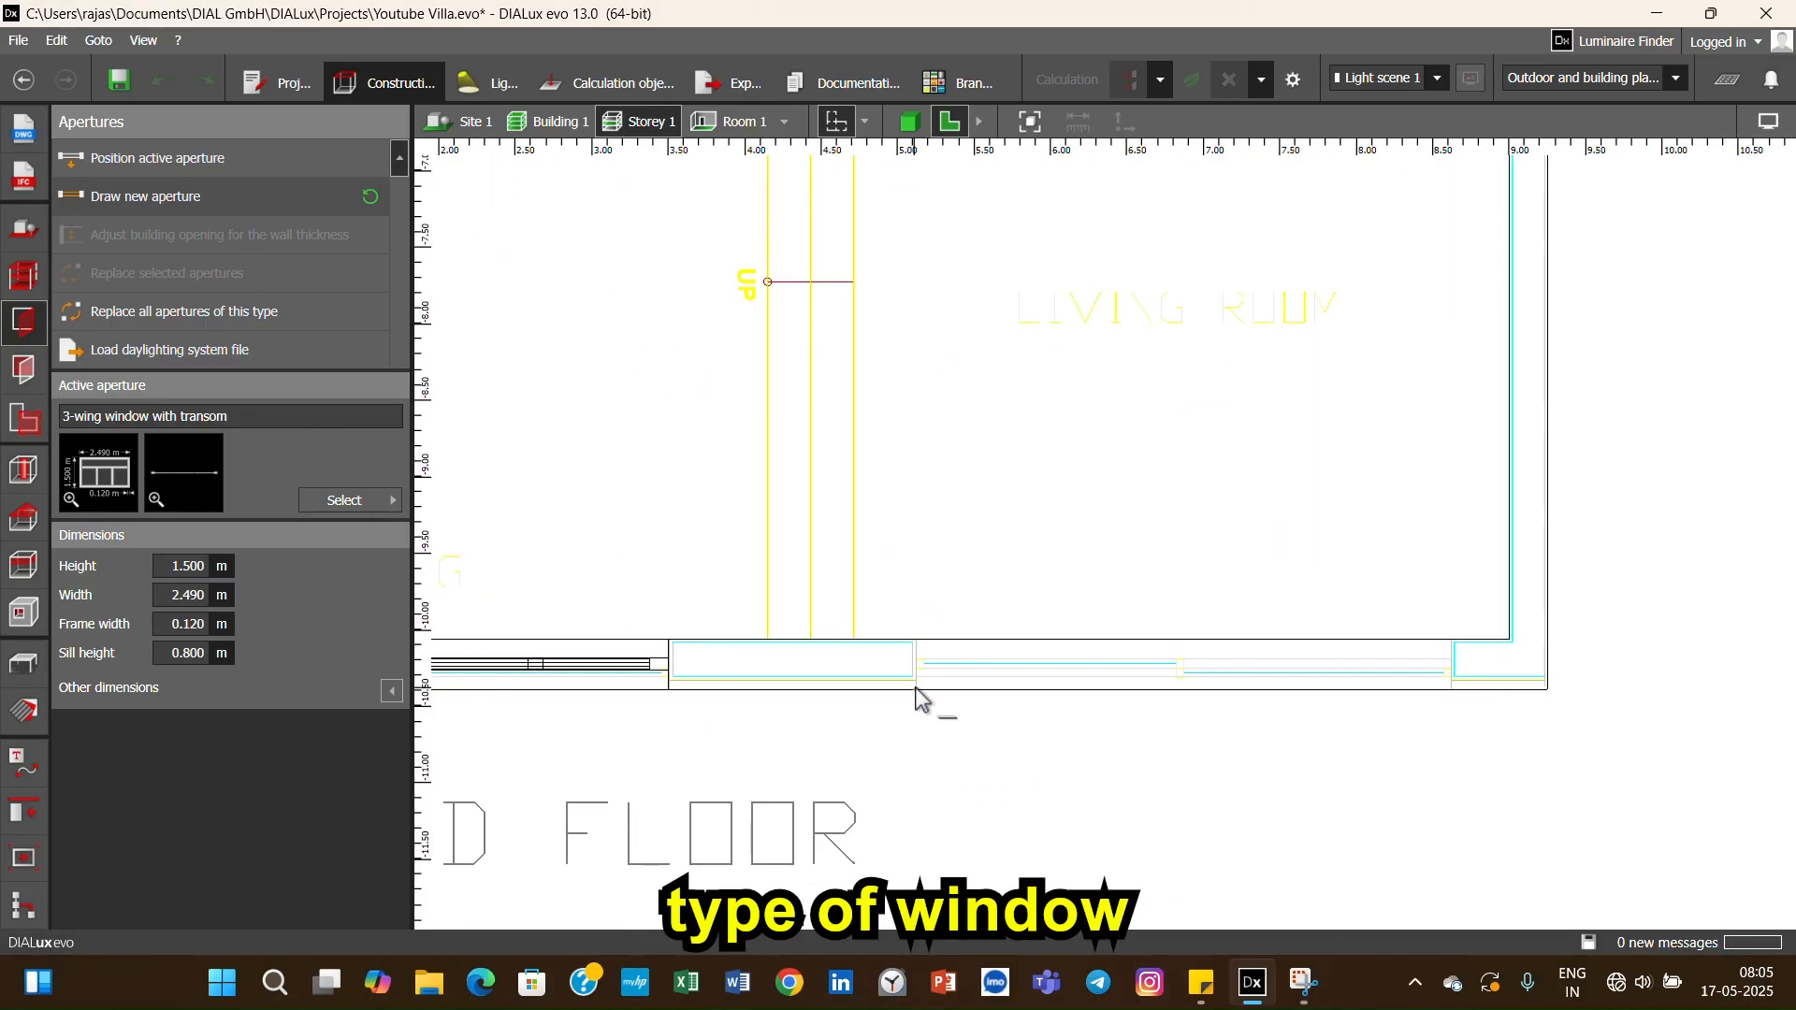
{"action": "left_click", "coordinate": [916, 690]}
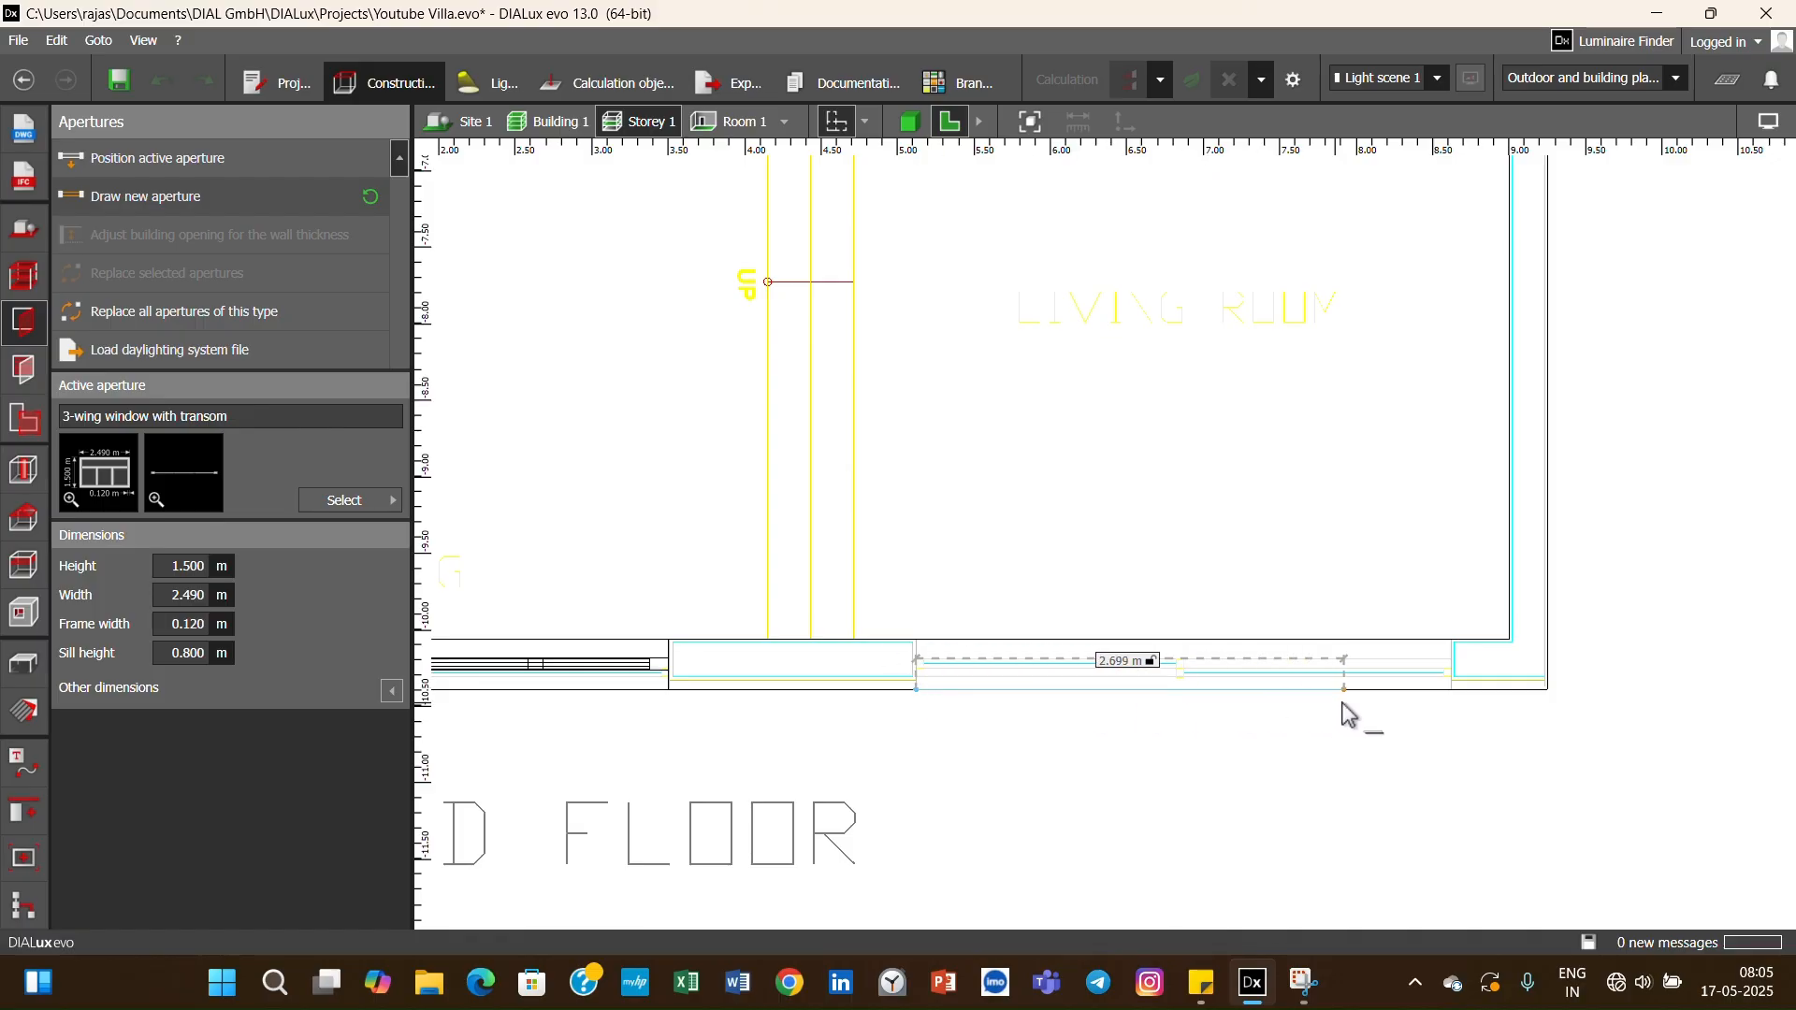
{"action": "left_click", "coordinate": [1457, 692]}
- Check all the windows around the building in the 3D view and return to the plan view
{"action": "scroll", "coordinate": [1301, 767], "scroll_direction": "down", "scroll_amount": 4}
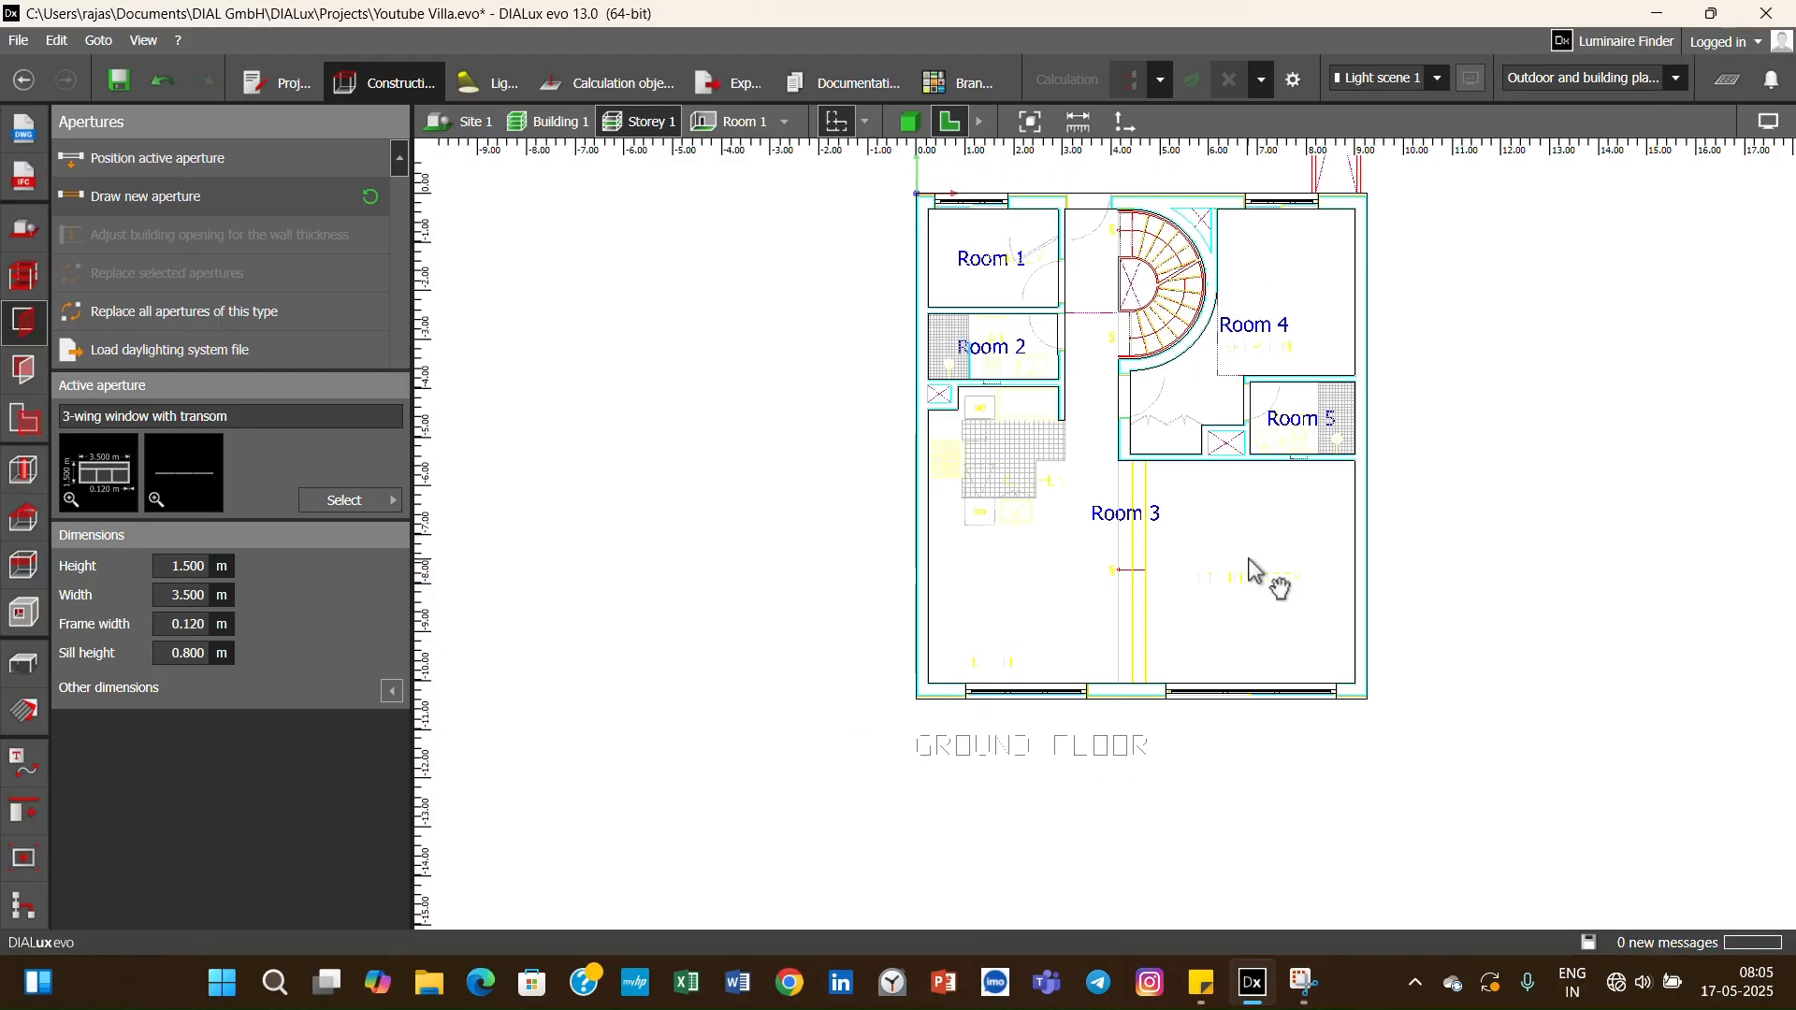
{"action": "middle_click_drag", "start_coordinate": [1249, 560], "coordinate": [1286, 736]}
{"action": "scroll", "coordinate": [1286, 738], "scroll_direction": "up", "scroll_amount": 1}
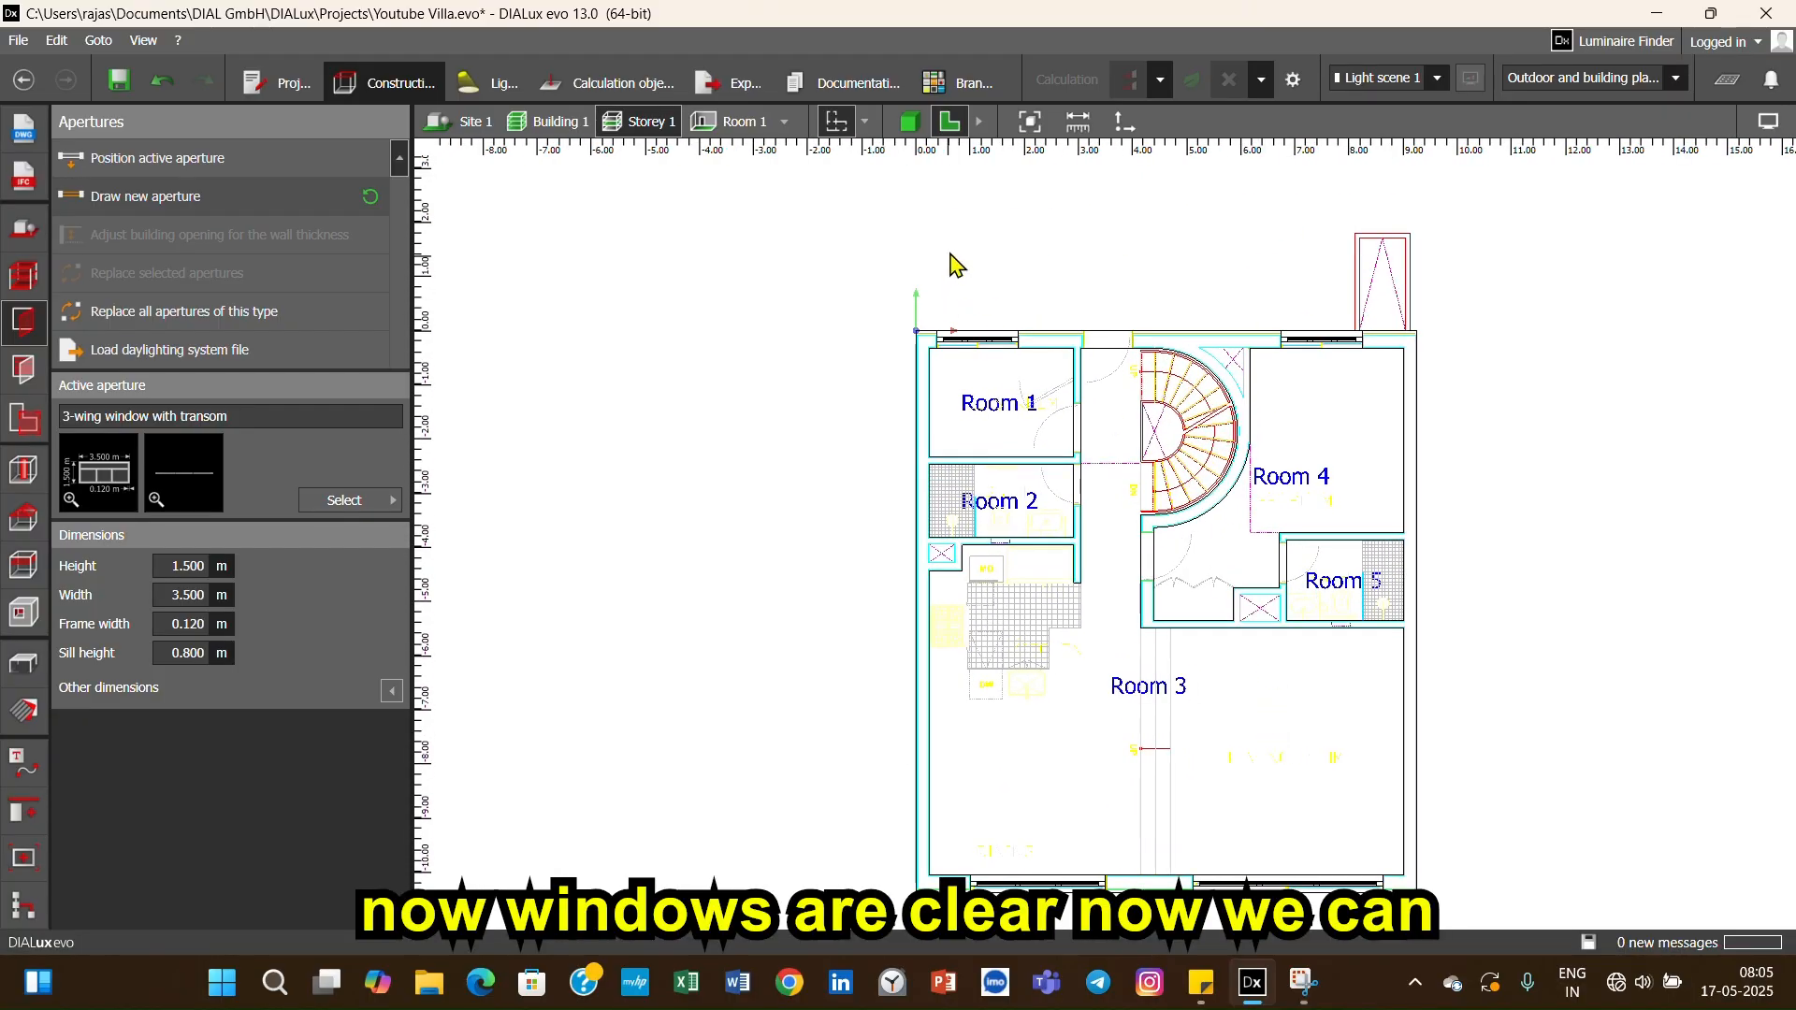
{"action": "left_click", "coordinate": [908, 121]}
{"action": "right_click_drag", "start_coordinate": [1121, 677], "coordinate": [1514, 675]}
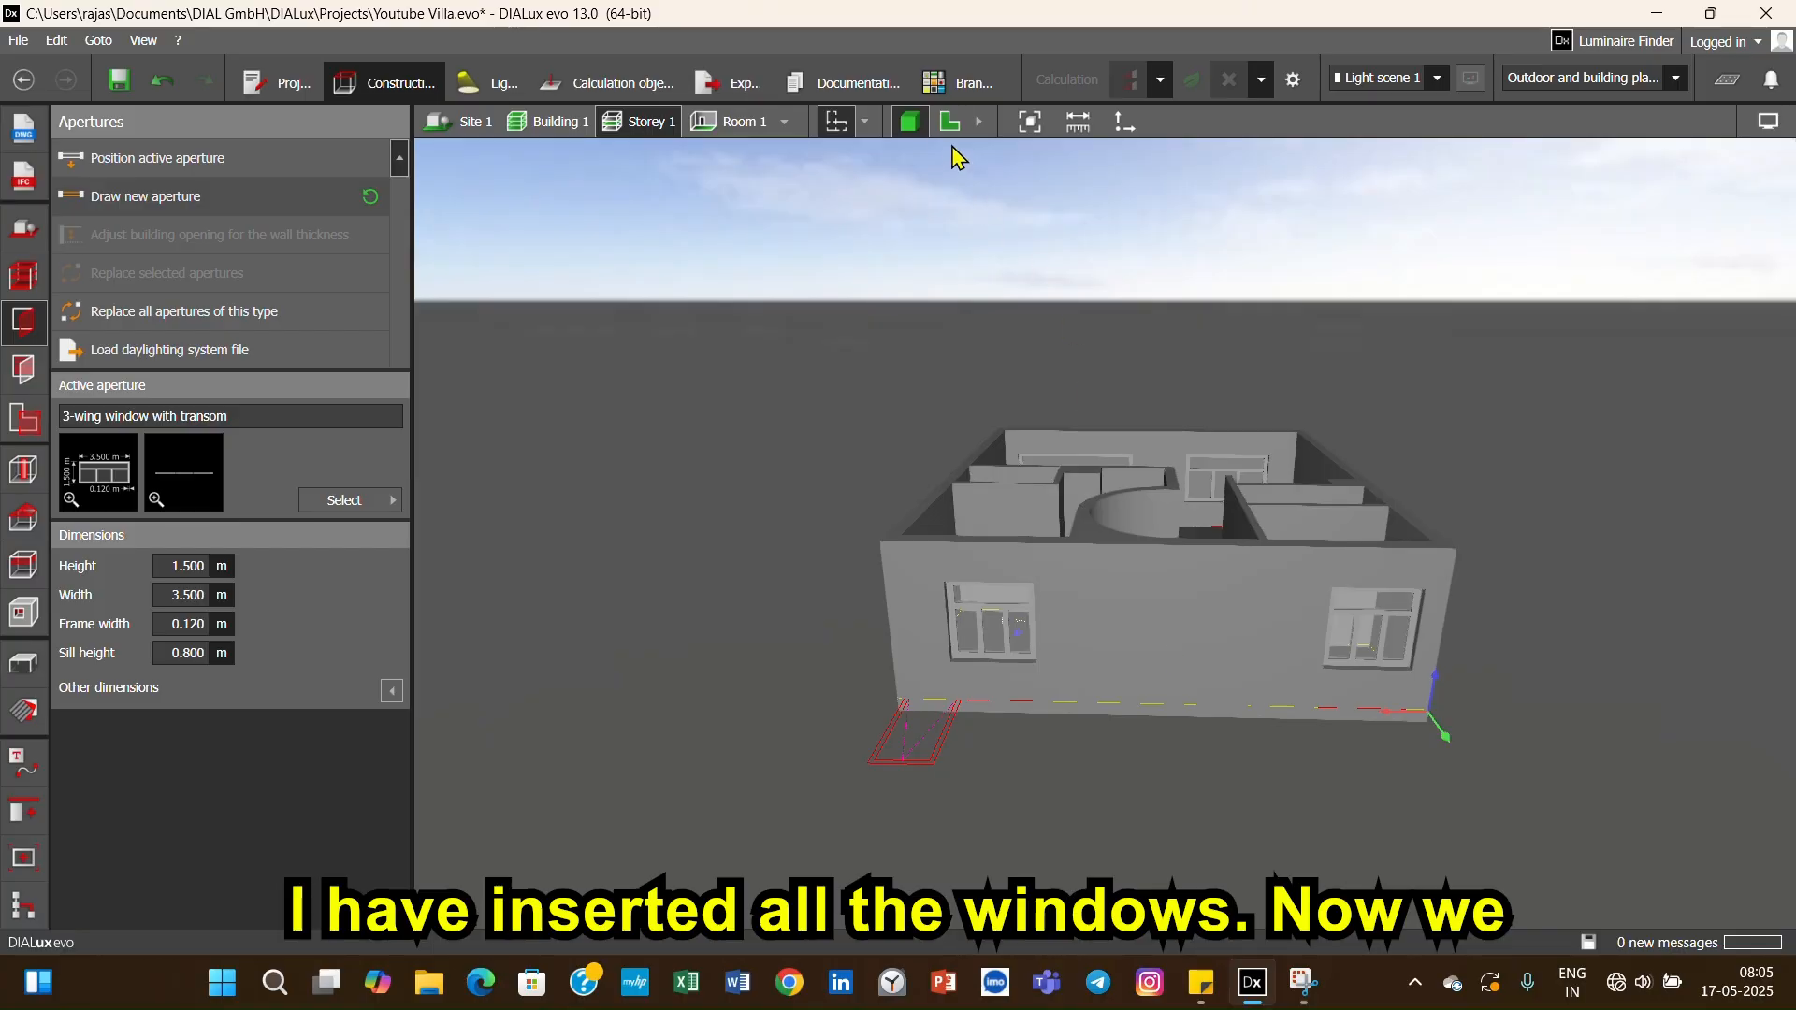
{"action": "left_click", "coordinate": [949, 121]}
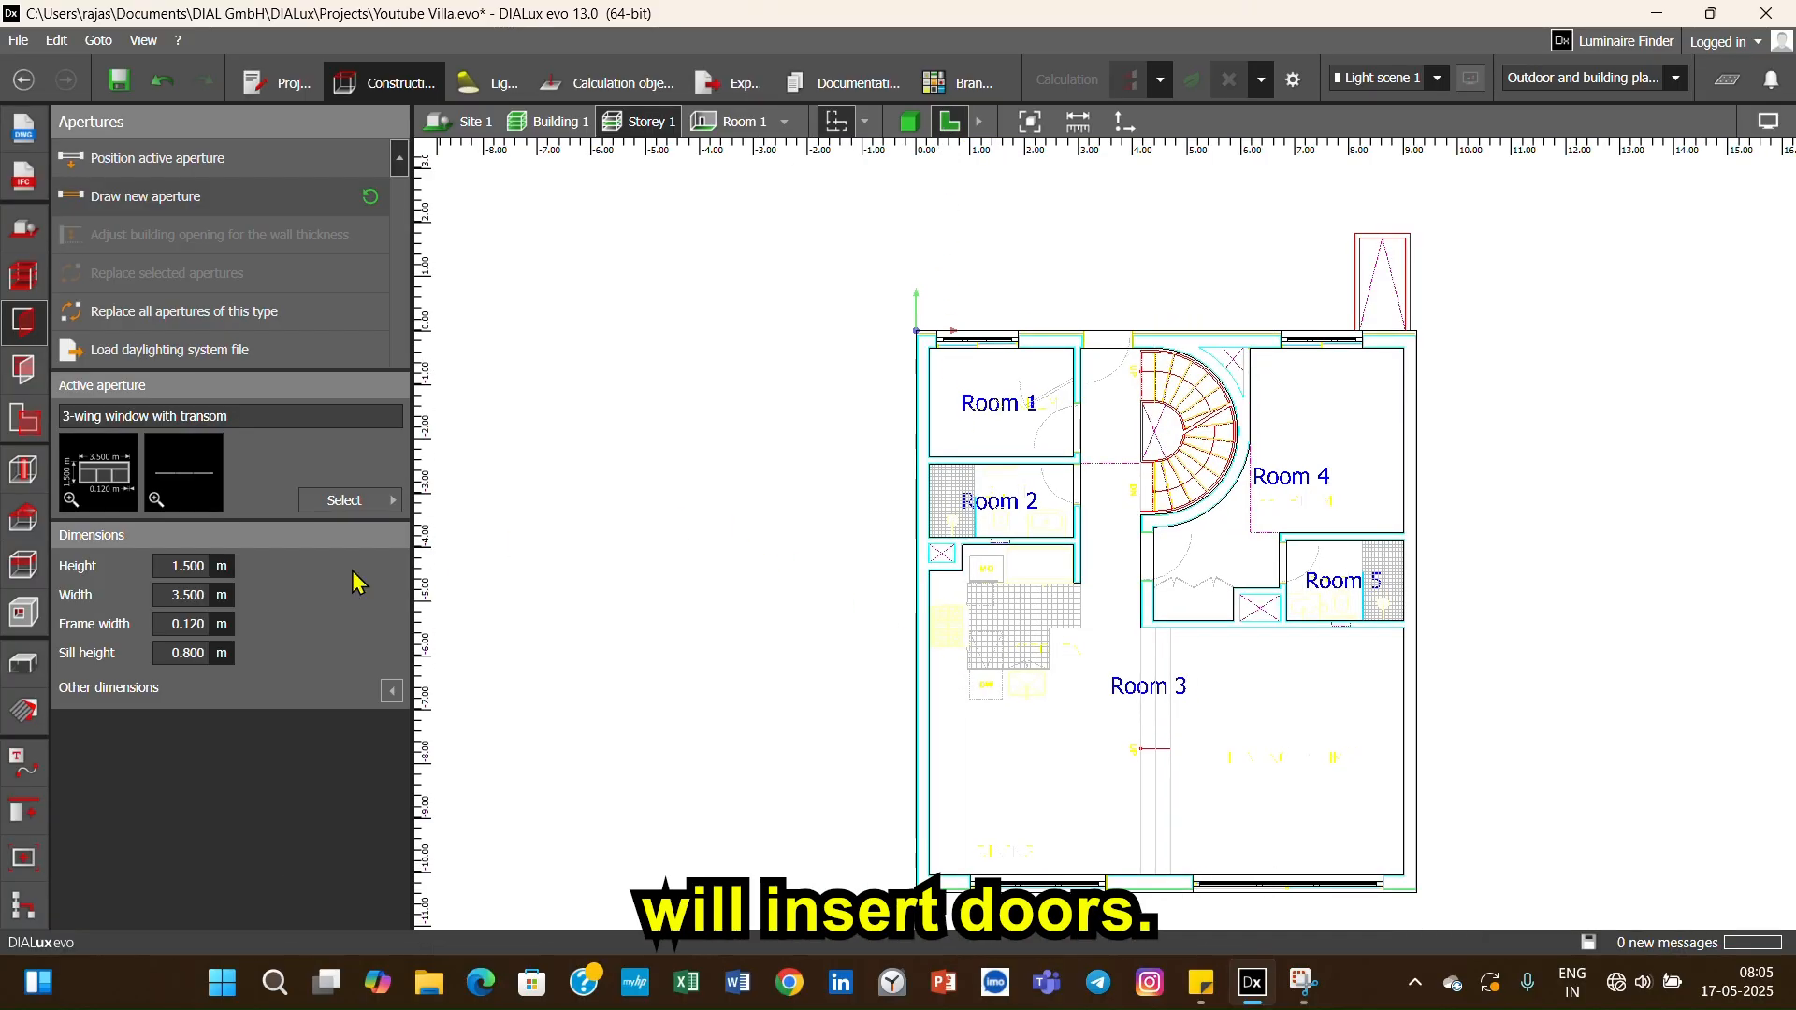
- Choose Door (standard) as the active aperture and draw it about 0.9 m wide across the entrance opening between Room 1 and the staircase
{"action": "left_click", "coordinate": [379, 509]}
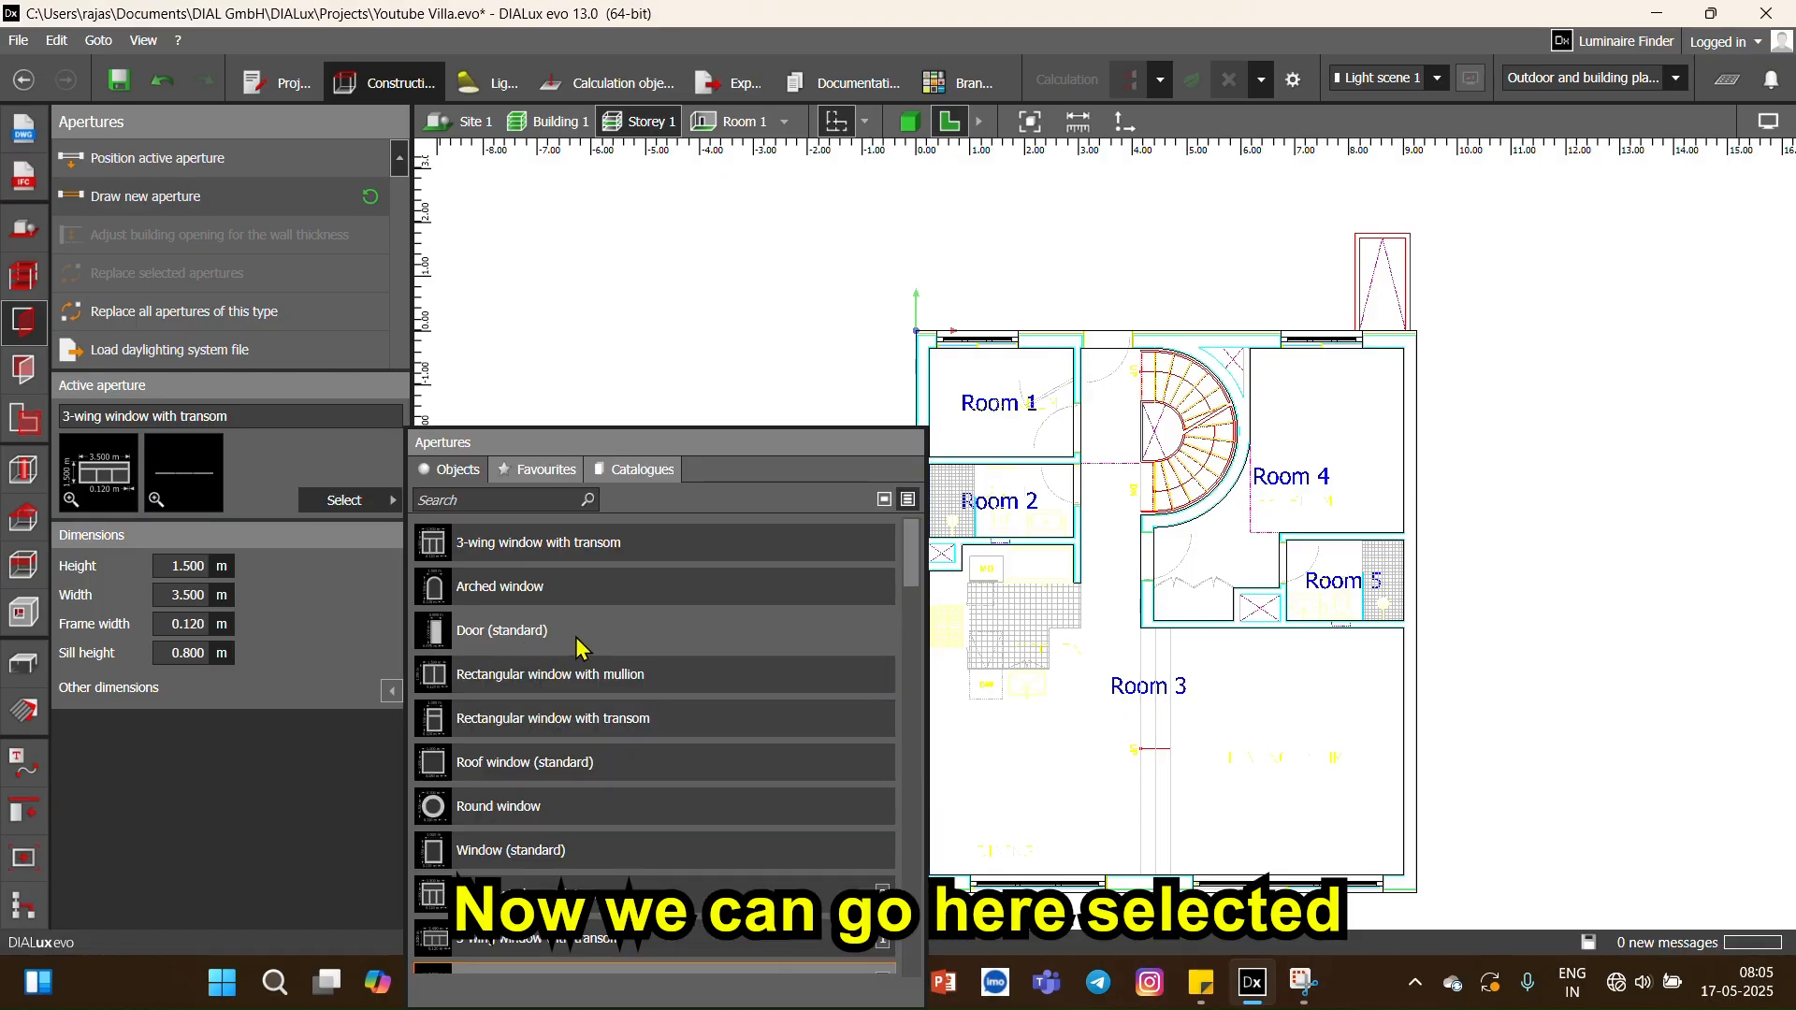
{"action": "left_click", "coordinate": [521, 636]}
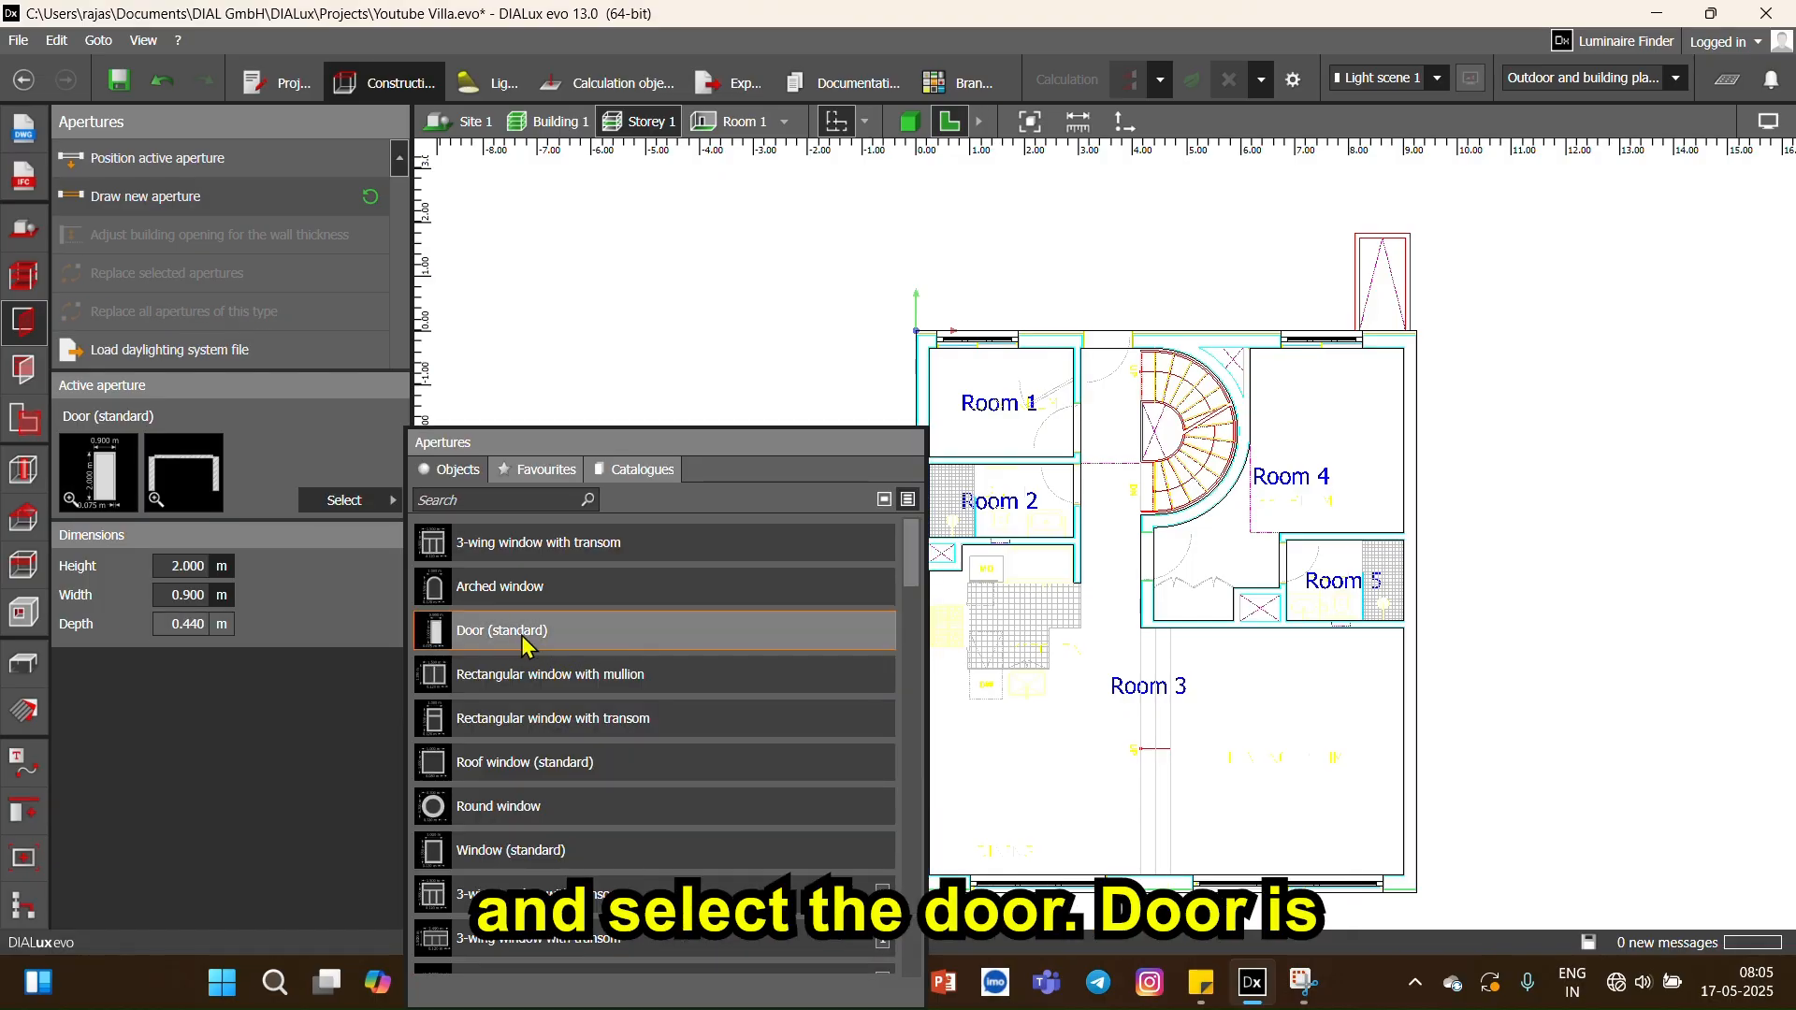
{"action": "left_click", "coordinate": [206, 198]}
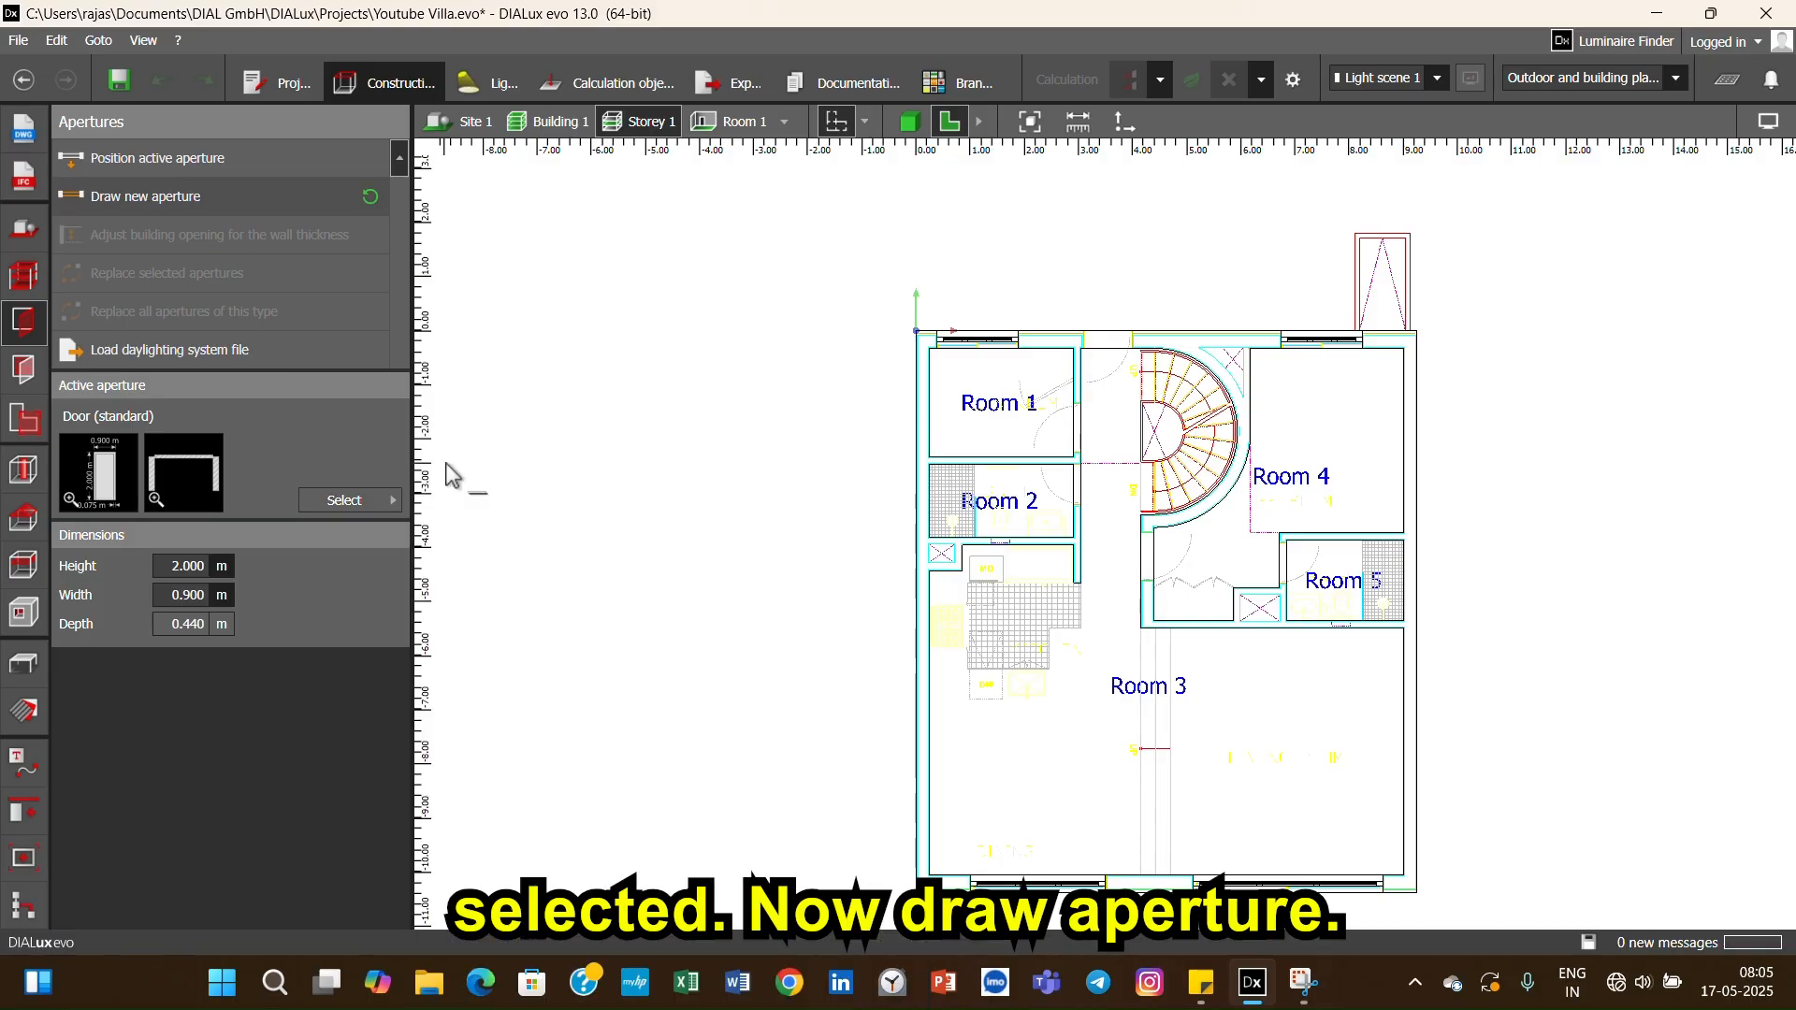
{"action": "scroll", "coordinate": [1102, 348], "scroll_direction": "up", "scroll_amount": 5}
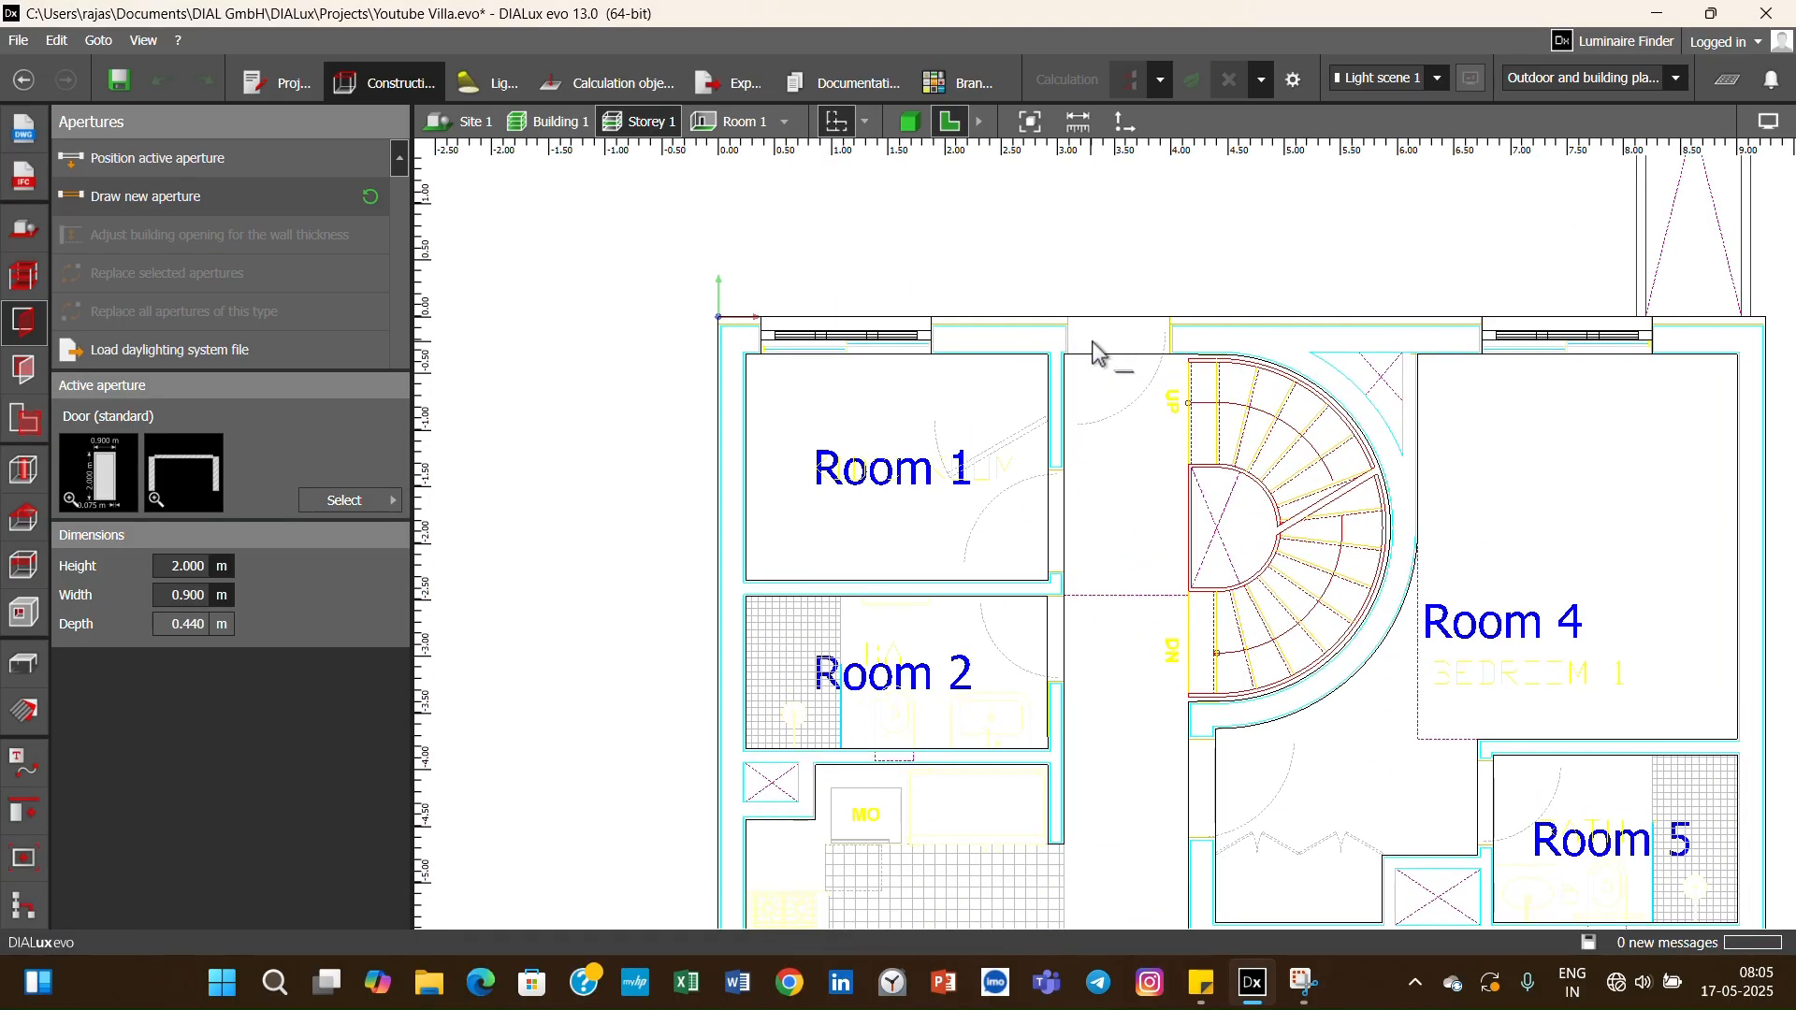
{"action": "scroll", "coordinate": [1090, 333], "scroll_direction": "up", "scroll_amount": 1}
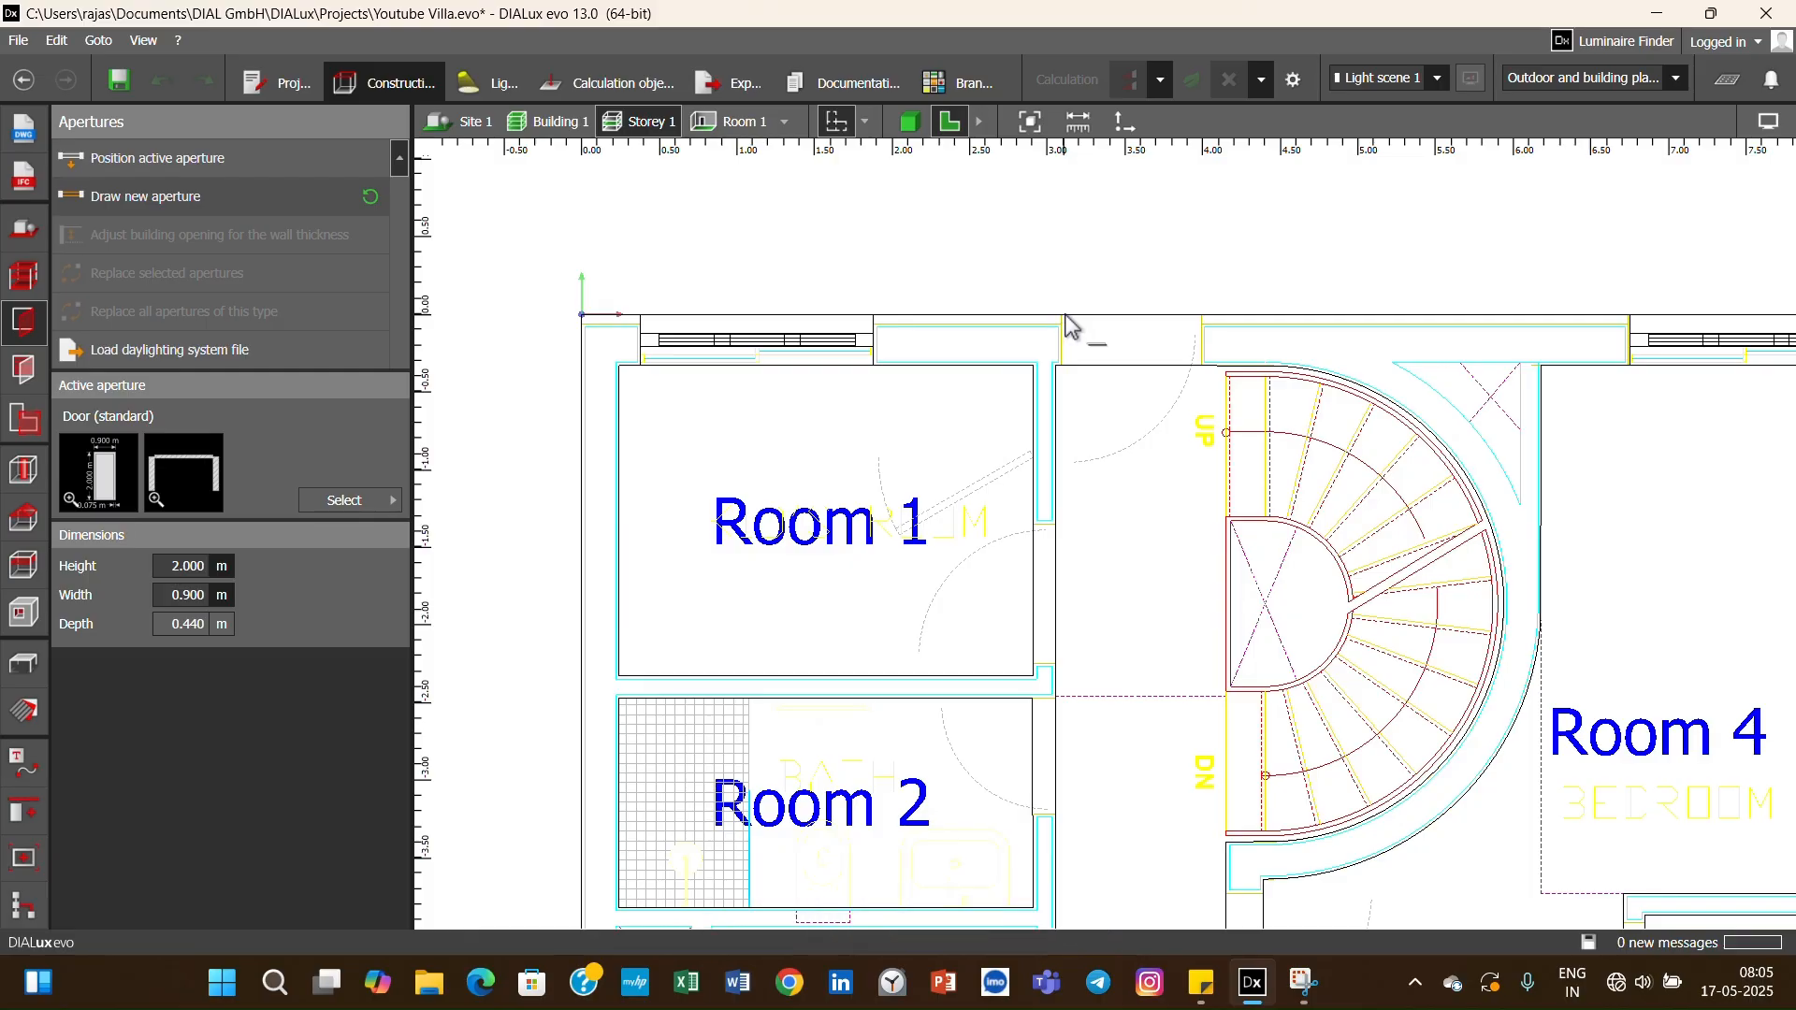
{"action": "left_click", "coordinate": [1063, 316]}
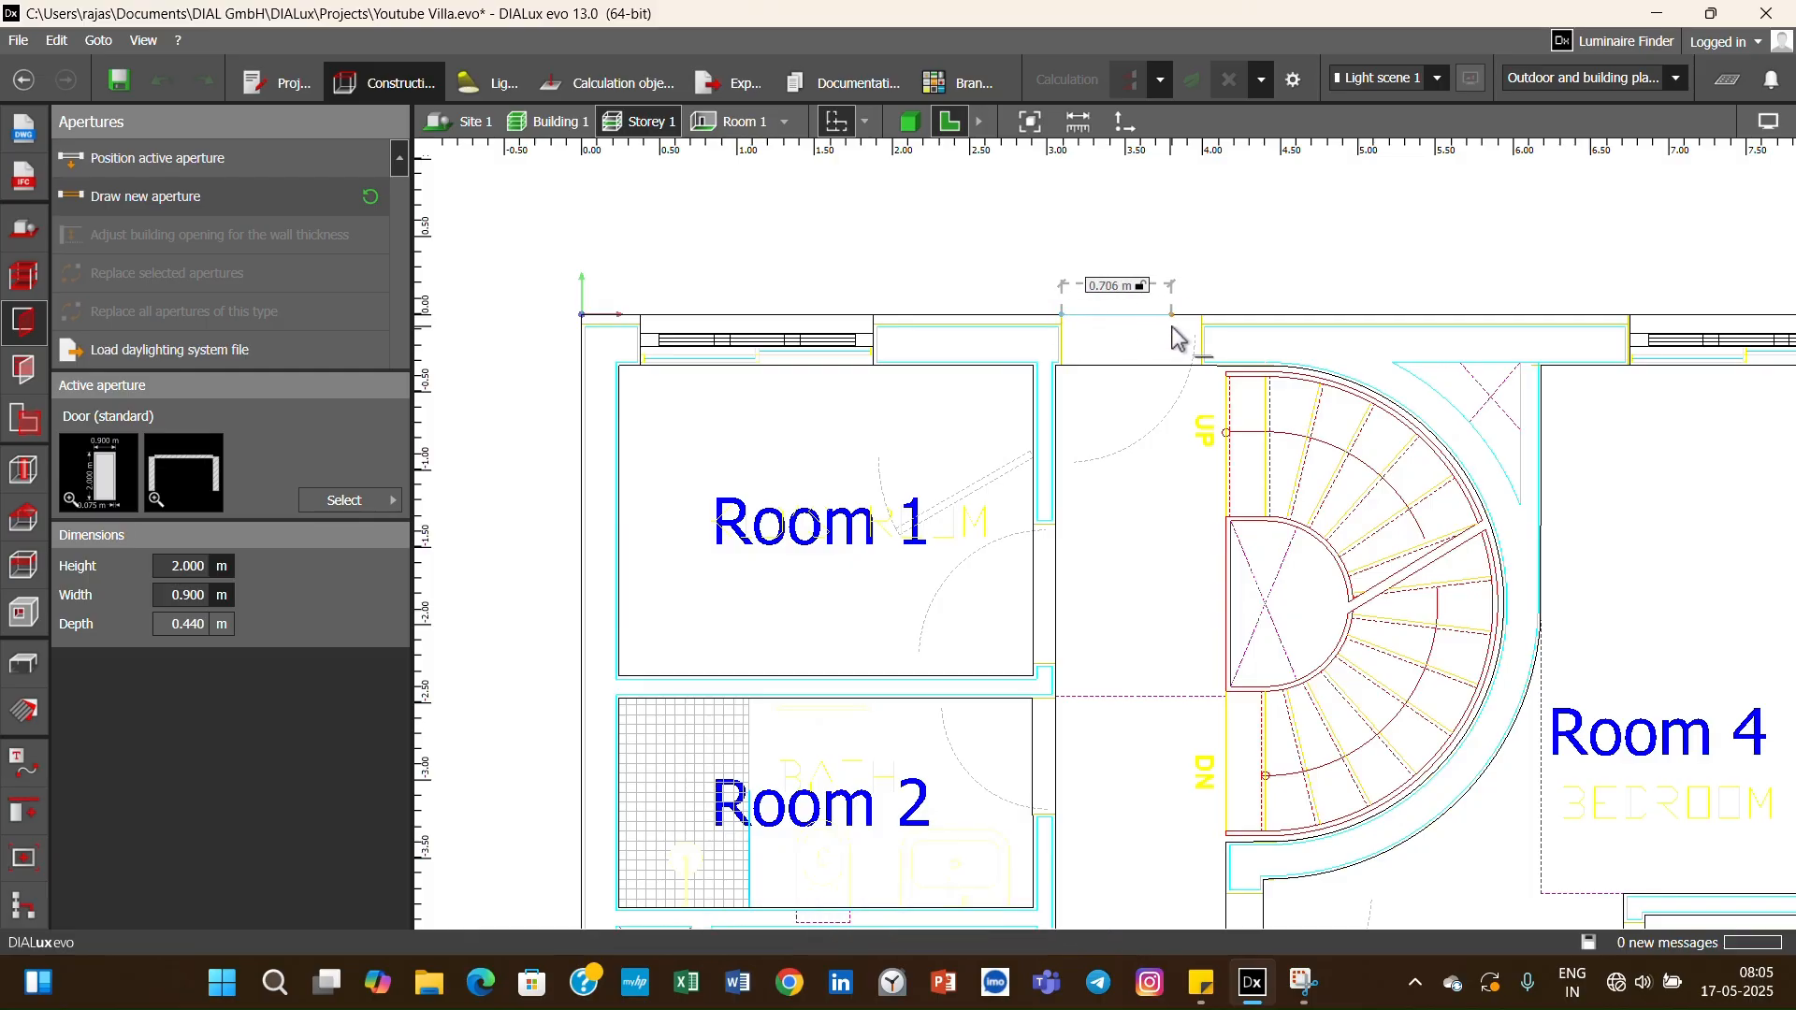
{"action": "left_click", "coordinate": [1202, 320]}
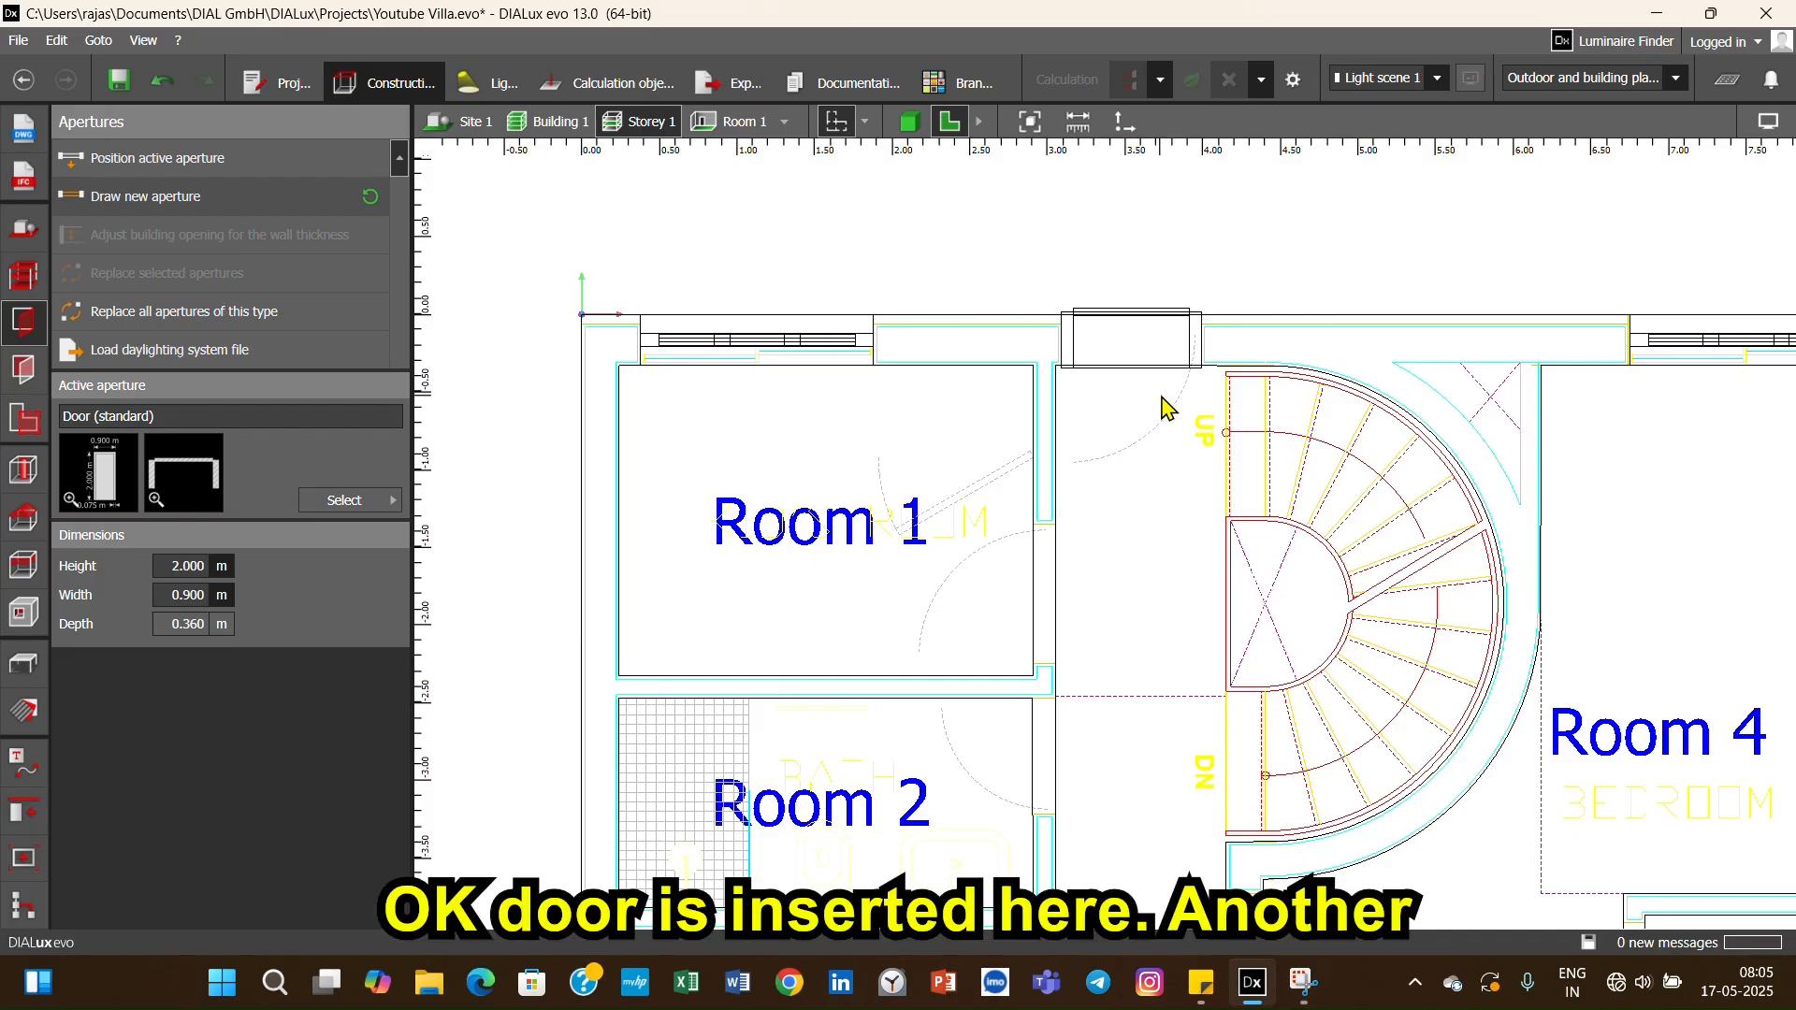
- Draw a standard door about 0.9 m wide across the door opening between Room 1 and the hallway
{"action": "scroll", "coordinate": [1160, 415], "scroll_direction": "down", "scroll_amount": 2}
{"action": "scroll", "coordinate": [1159, 417], "scroll_direction": "up", "scroll_amount": 5}
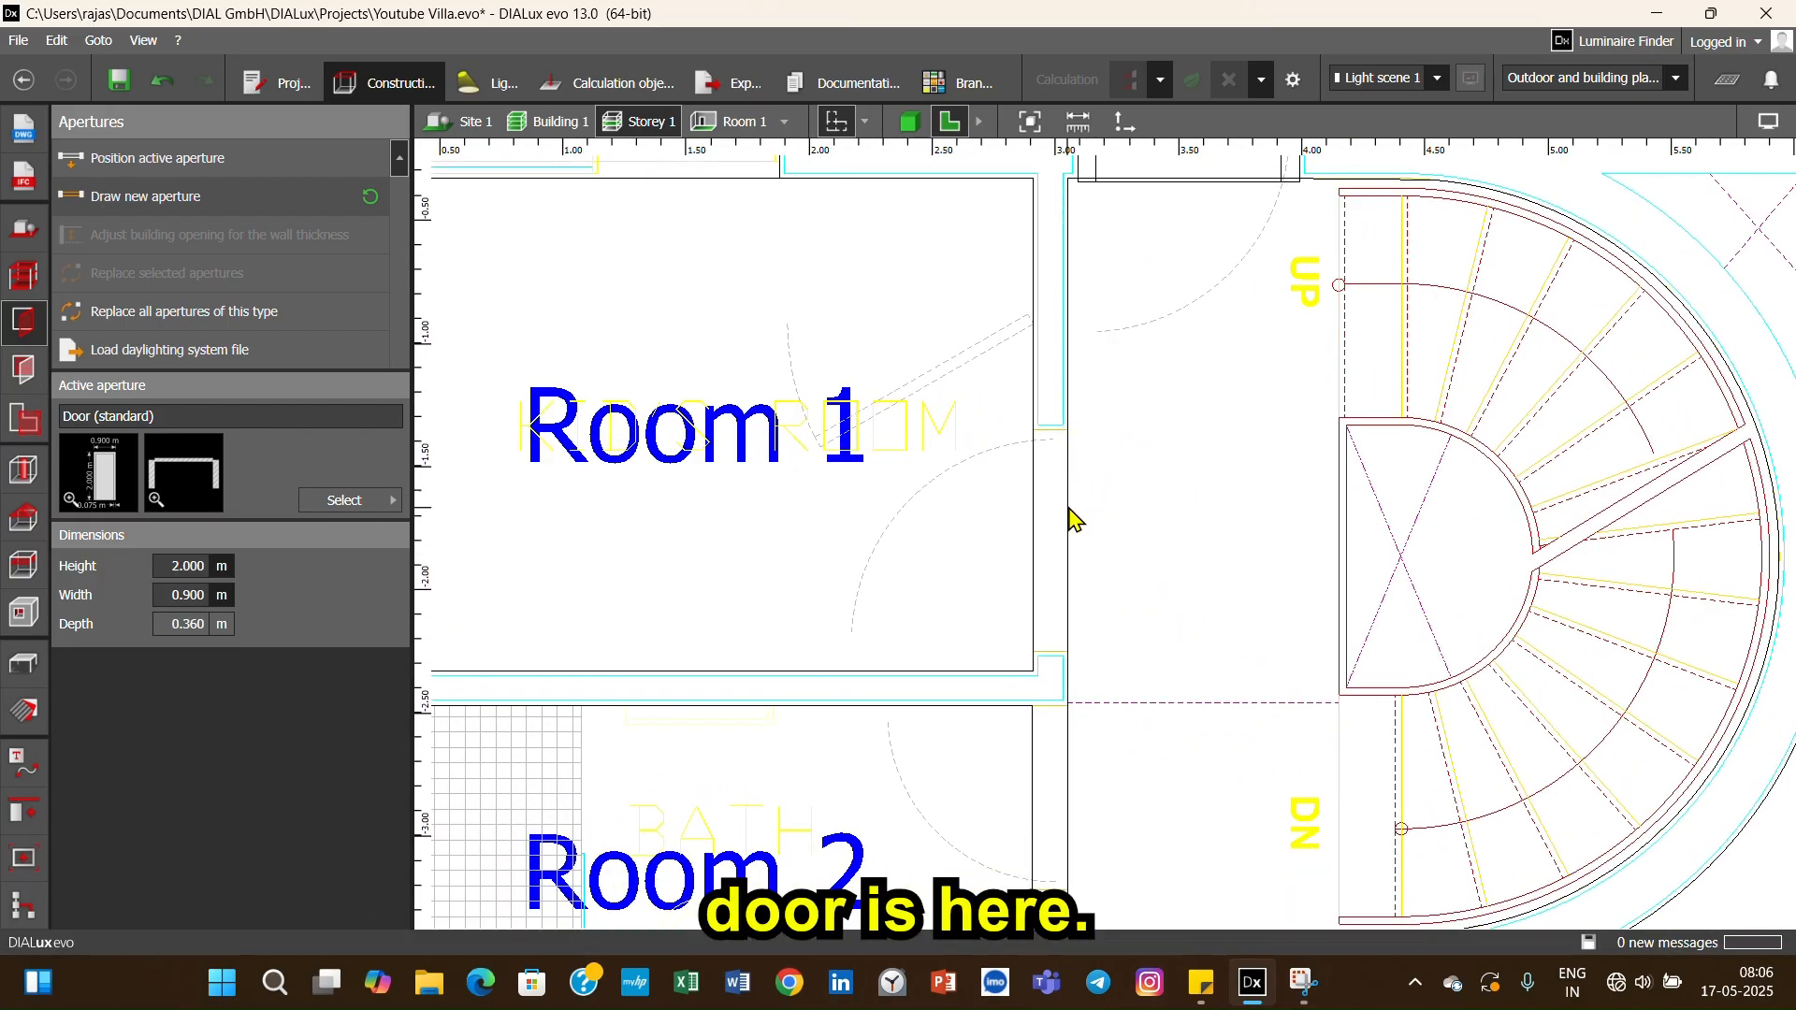
{"action": "scroll", "coordinate": [1128, 432], "scroll_direction": "down", "scroll_amount": 3}
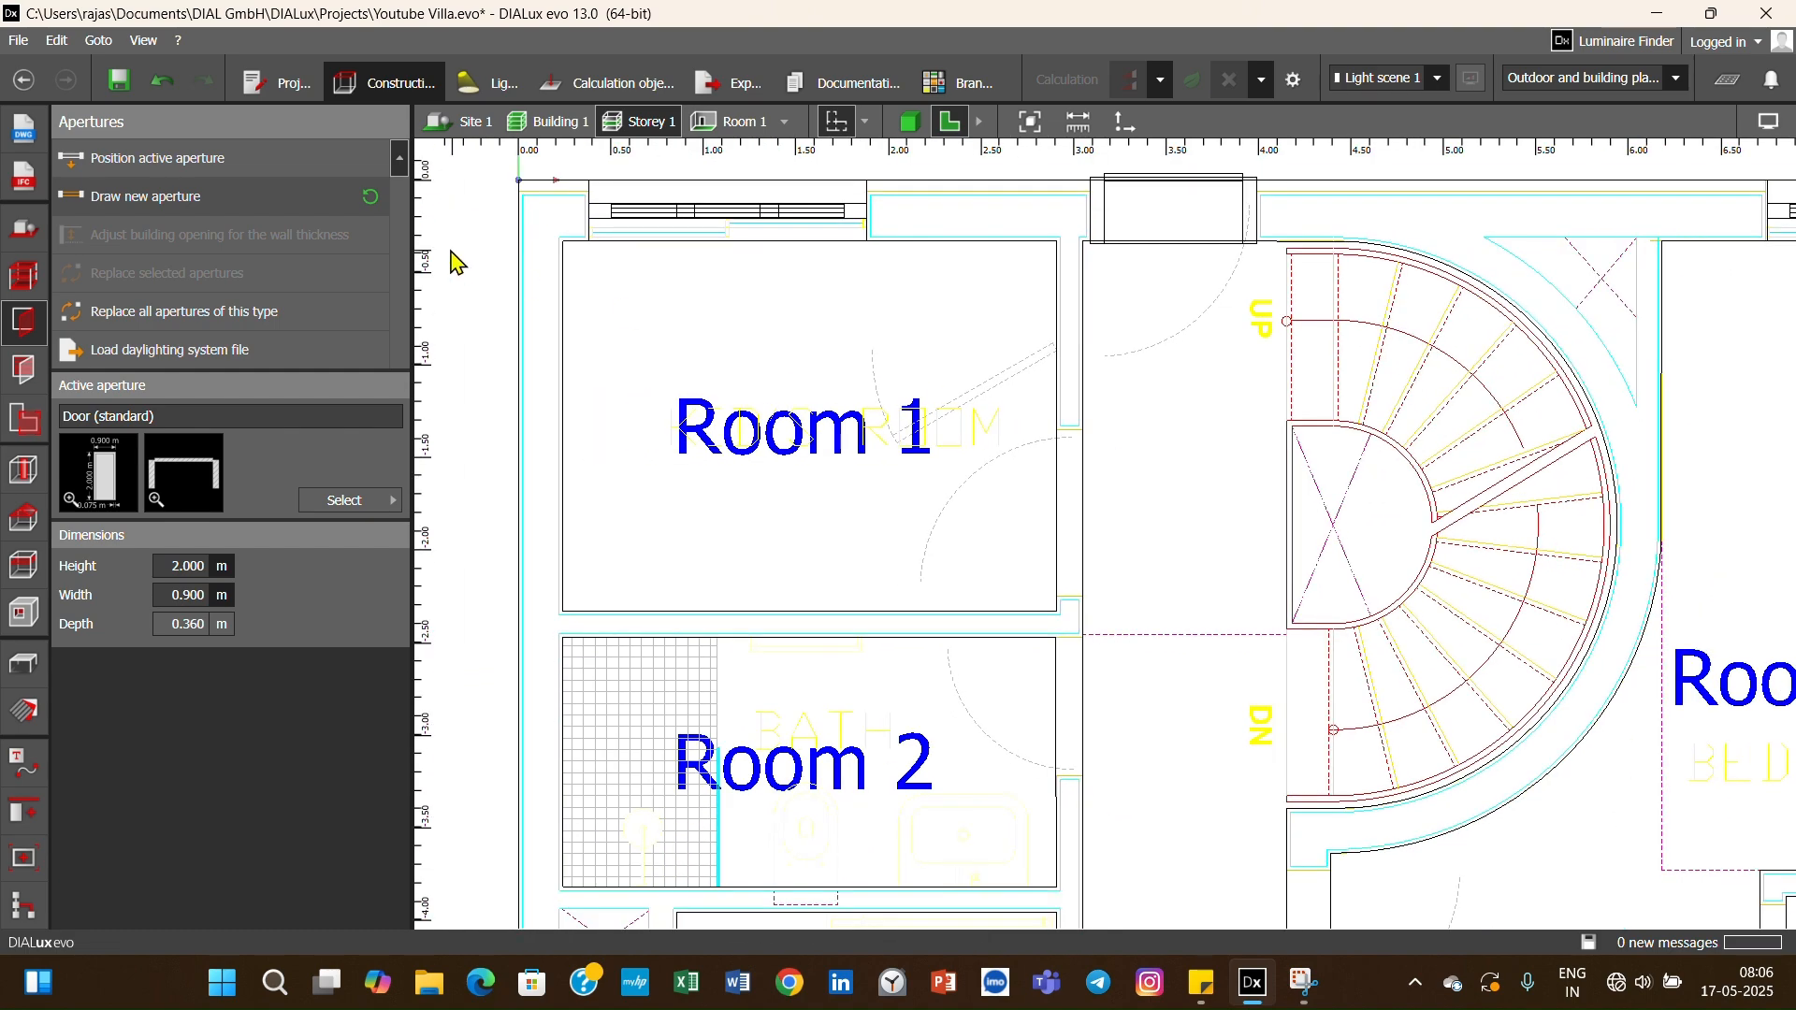
{"action": "left_click", "coordinate": [157, 194]}
{"action": "left_click", "coordinate": [1084, 432]}
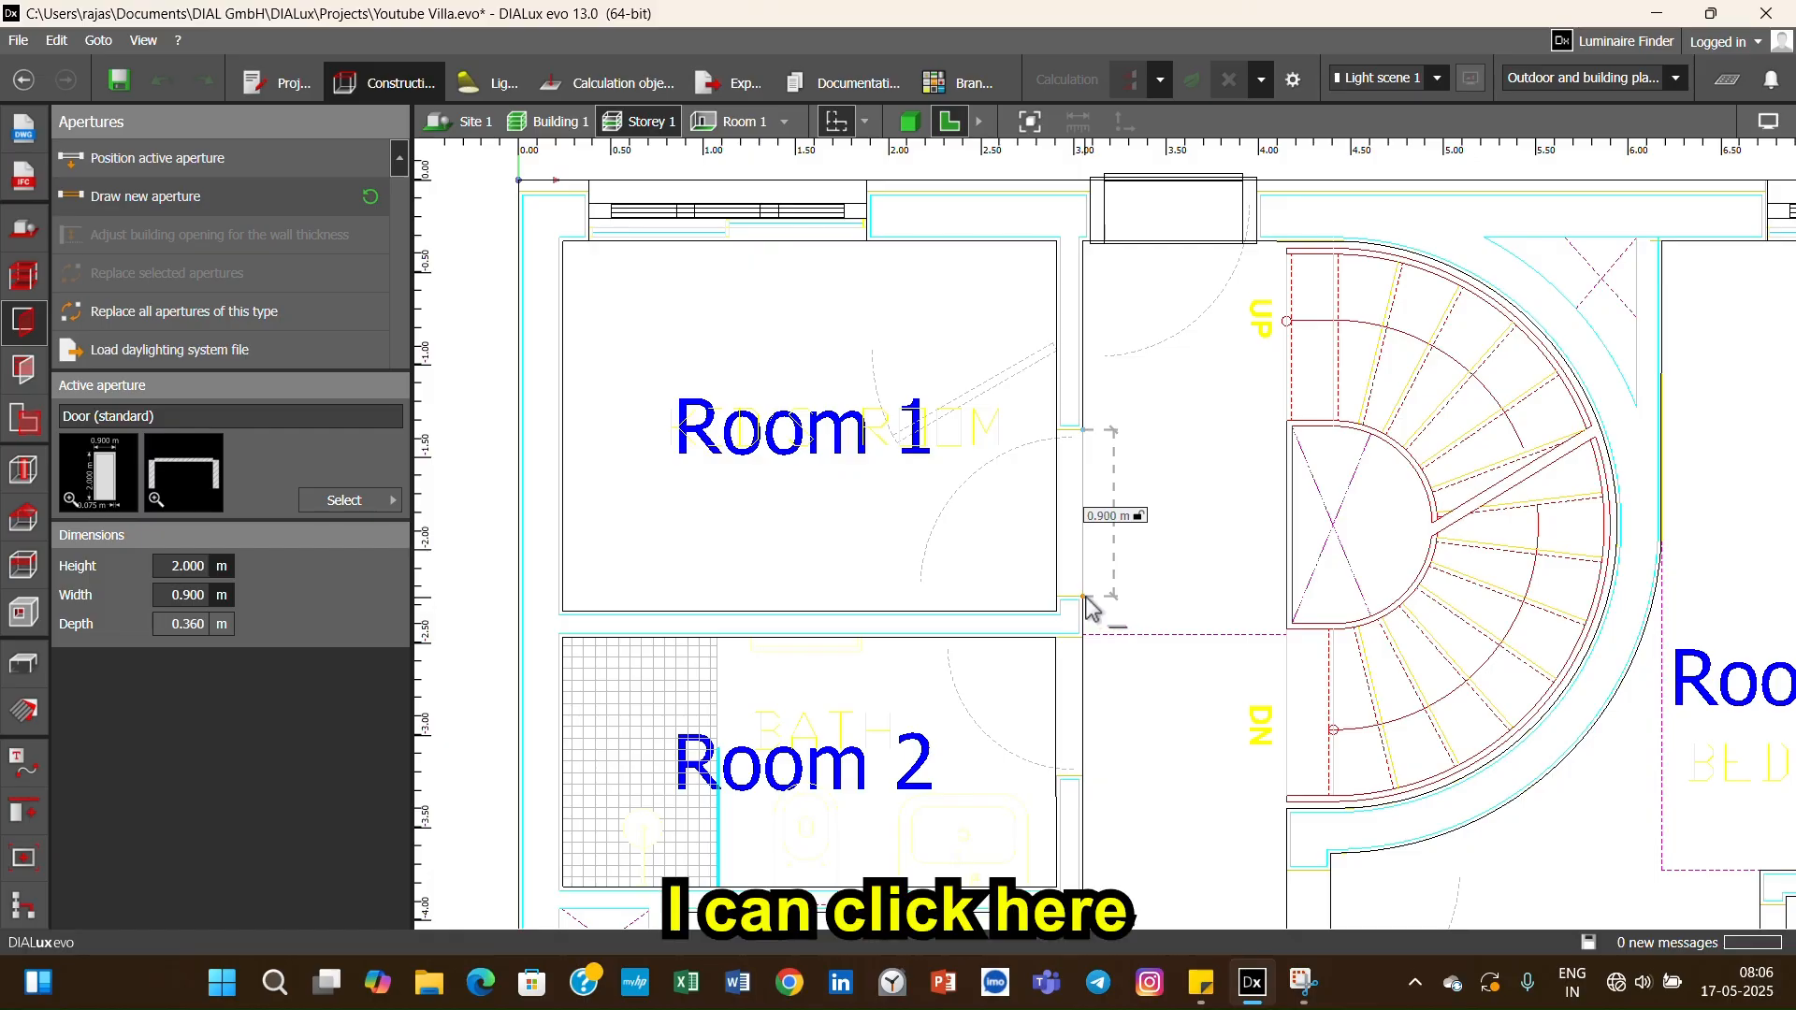
{"action": "left_click", "coordinate": [1085, 597]}
- Measure the width of the door opening between Room 2 and the hallway
{"action": "scroll", "coordinate": [1153, 596], "scroll_direction": "down", "scroll_amount": 5}
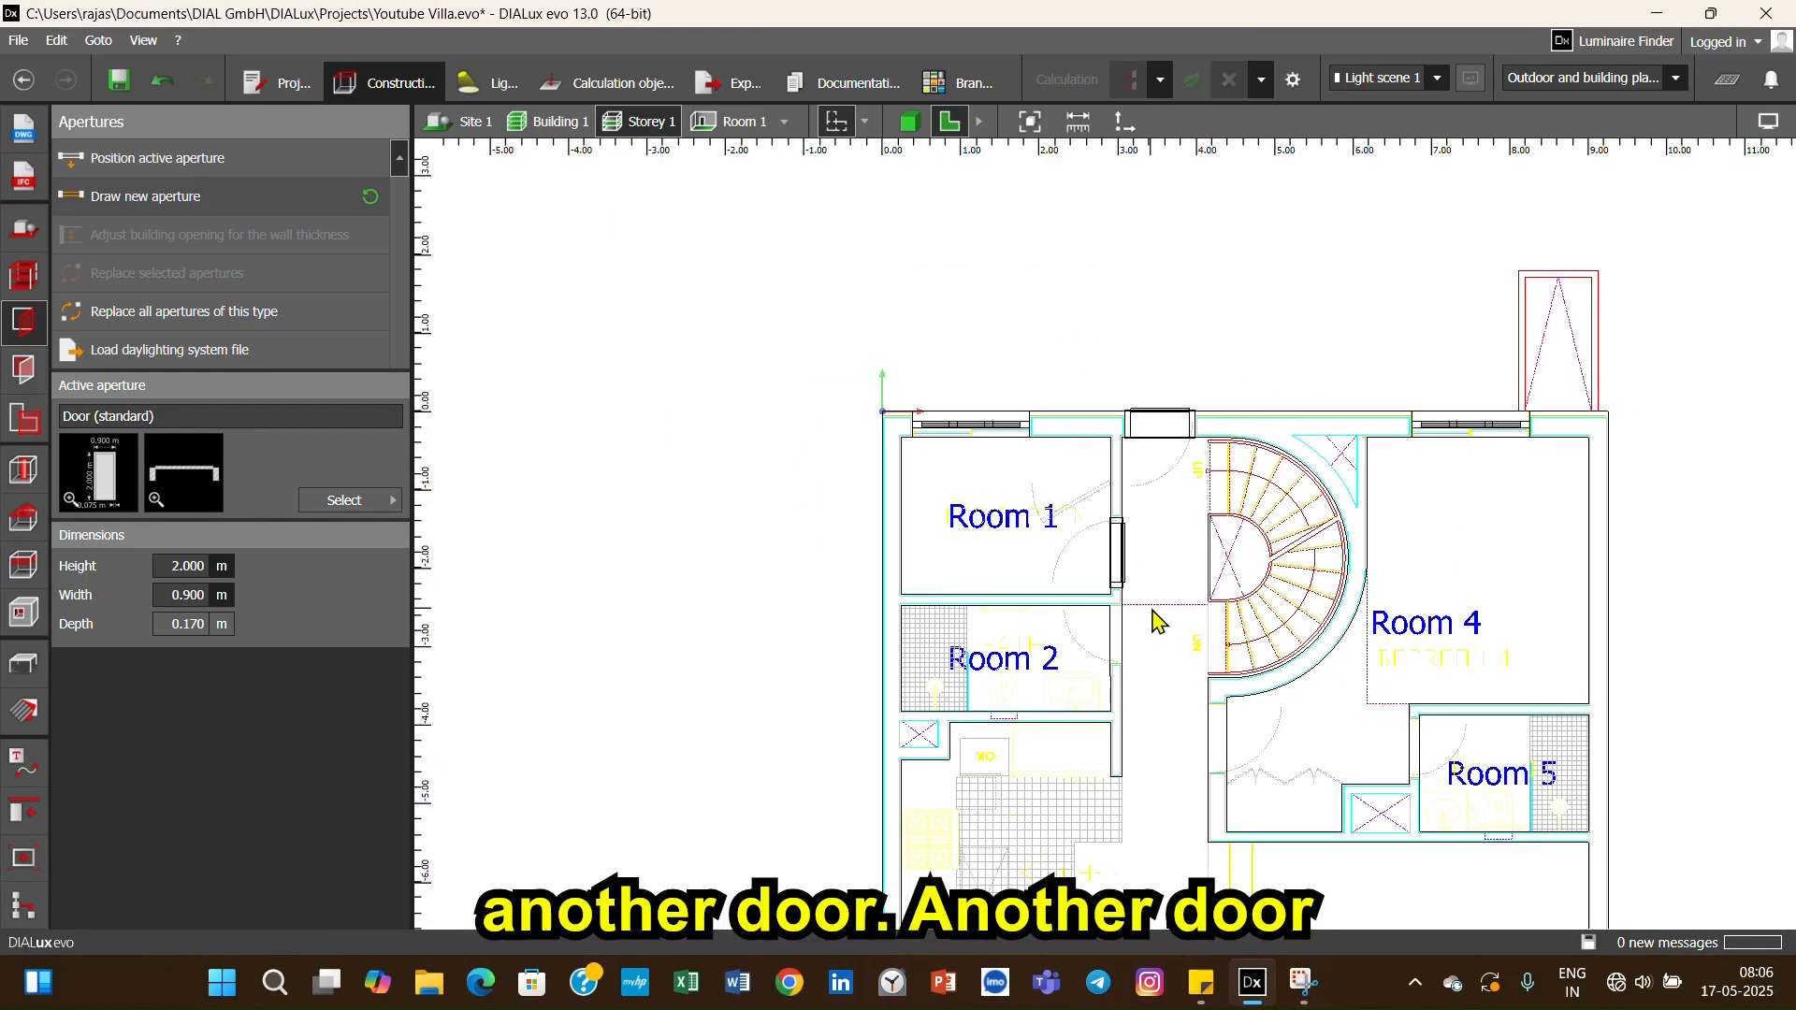
{"action": "scroll", "coordinate": [1143, 474], "scroll_direction": "up", "scroll_amount": 4}
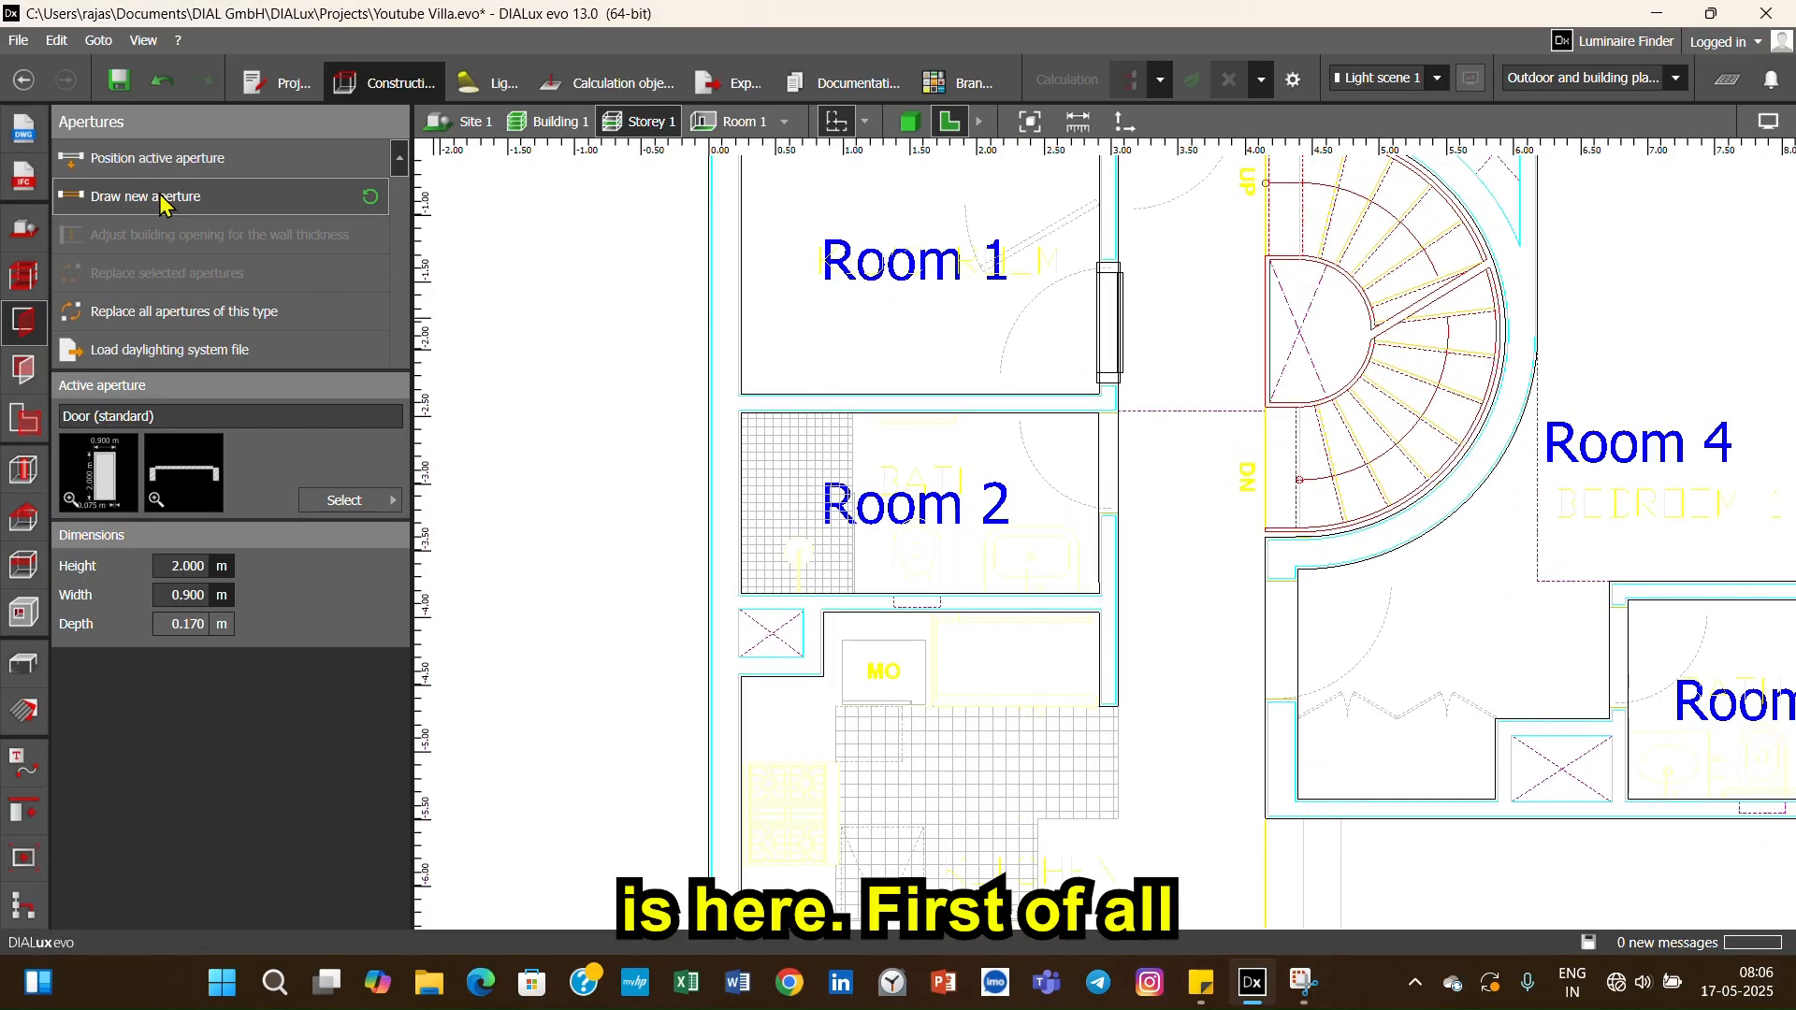
{"action": "left_click", "coordinate": [1086, 133]}
{"action": "left_click", "coordinate": [1119, 412]}
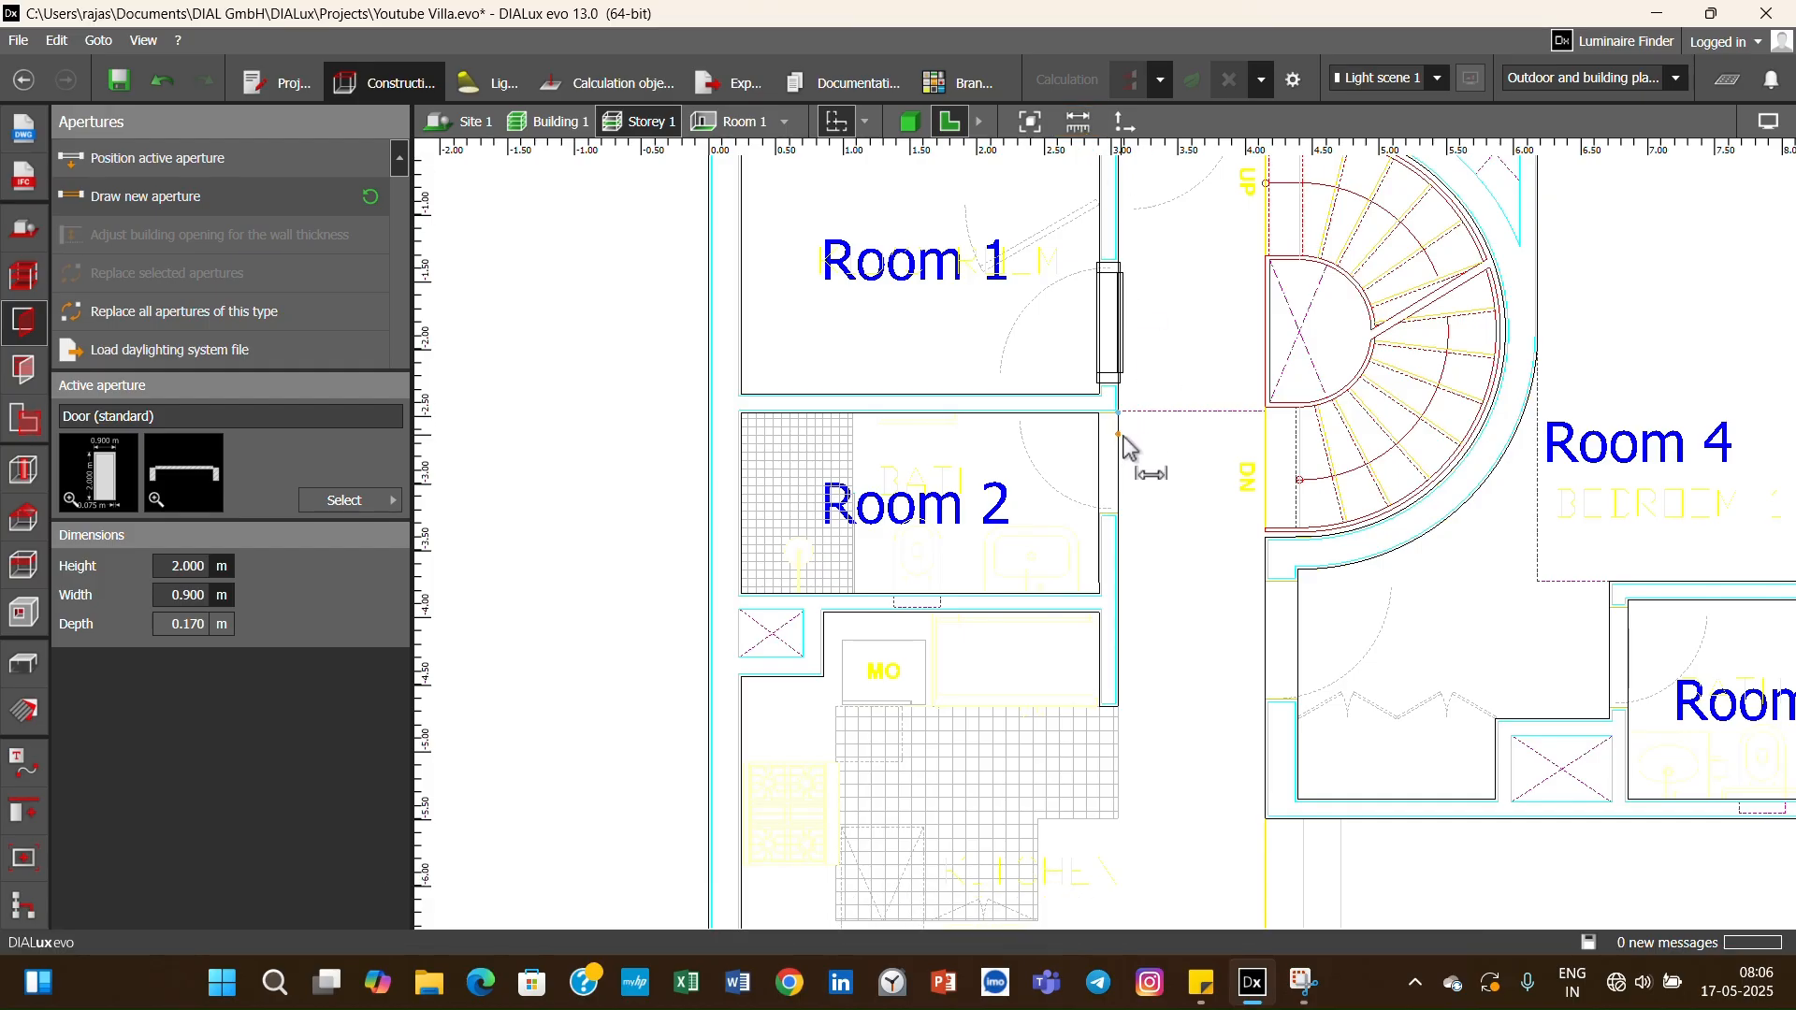
{"action": "left_click", "coordinate": [1123, 515]}
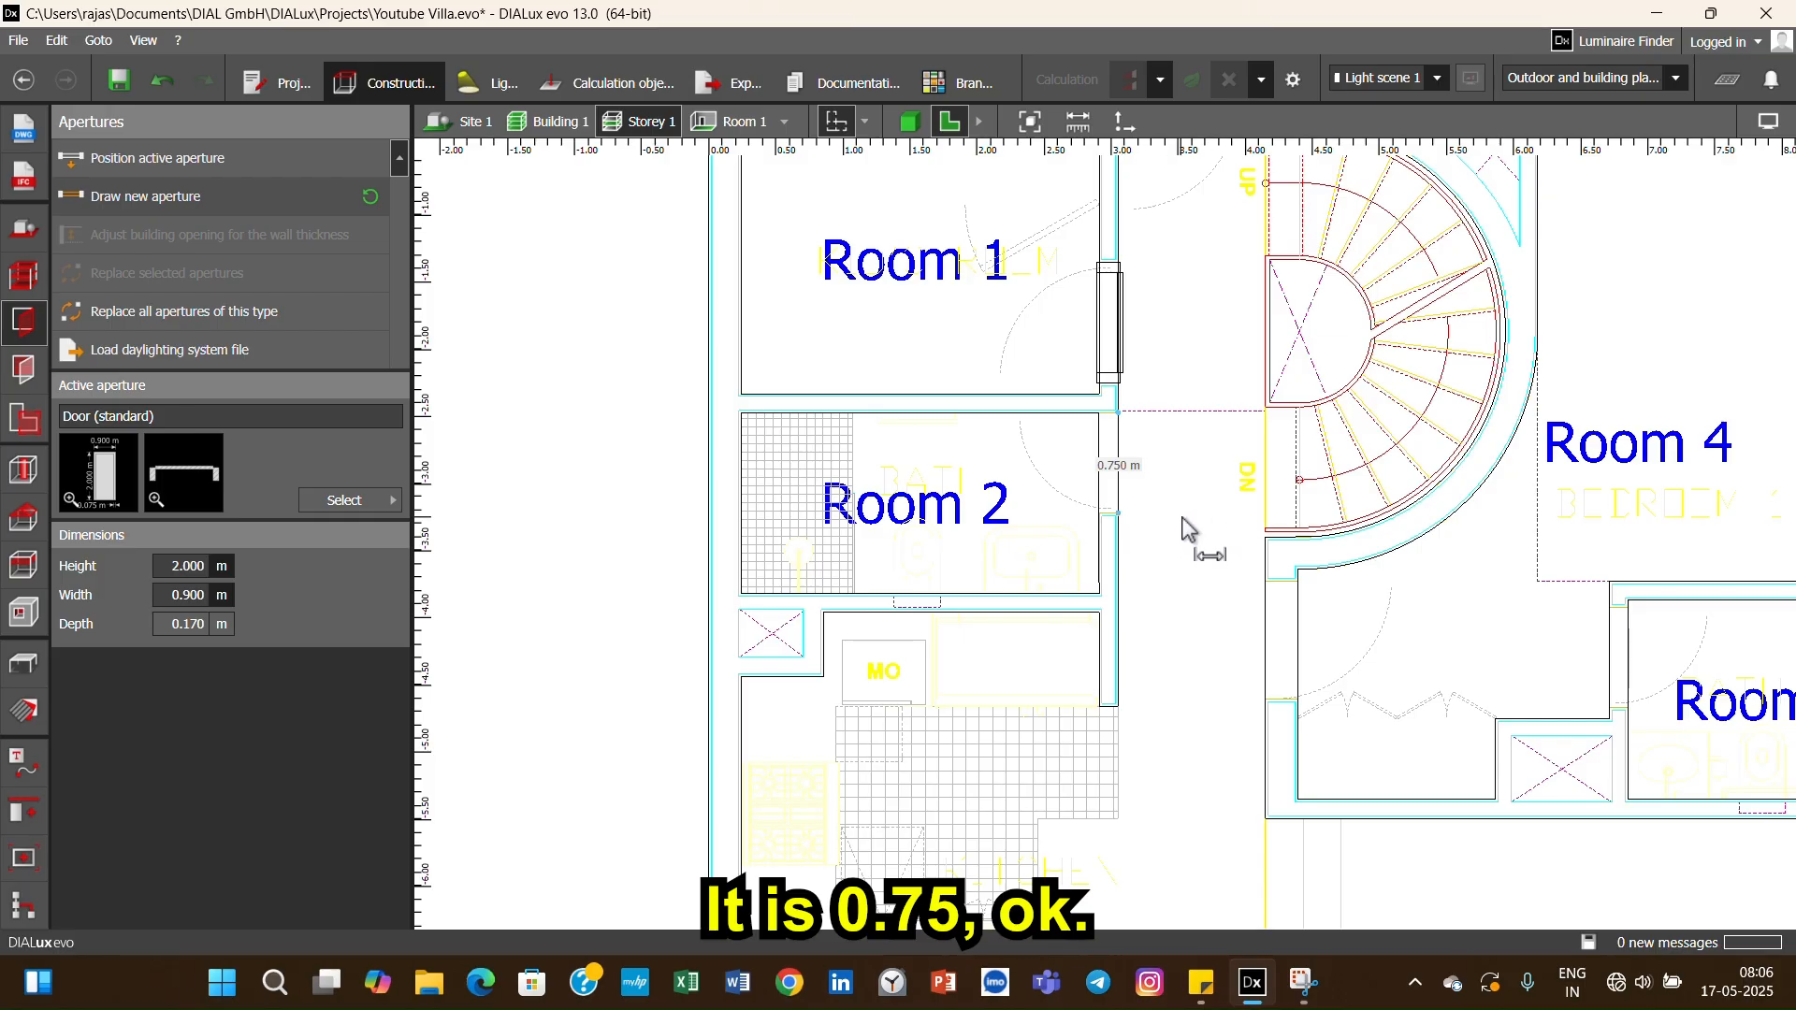
- Position another 0.9 m wide standard door, matching Room 1's hallway door, in the opening between Room 2 and the hallway
{"action": "key", "text": "Escape"}
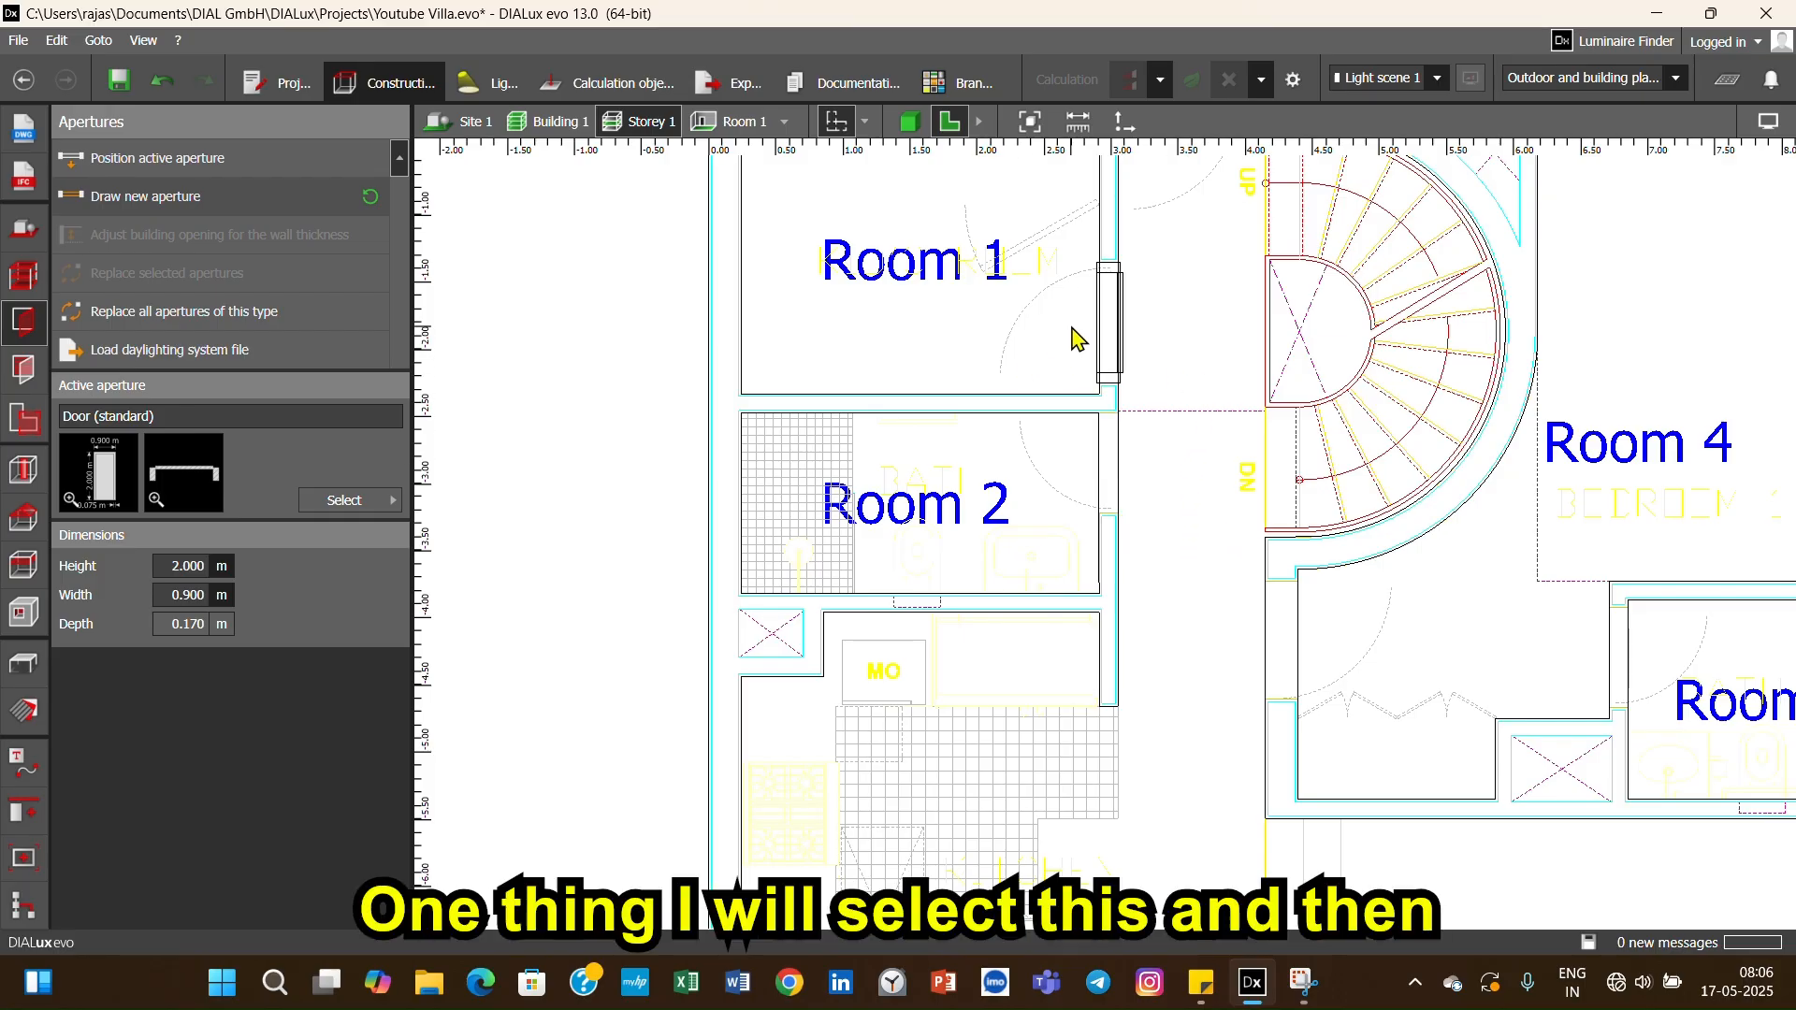
{"action": "left_click", "coordinate": [1111, 326]}
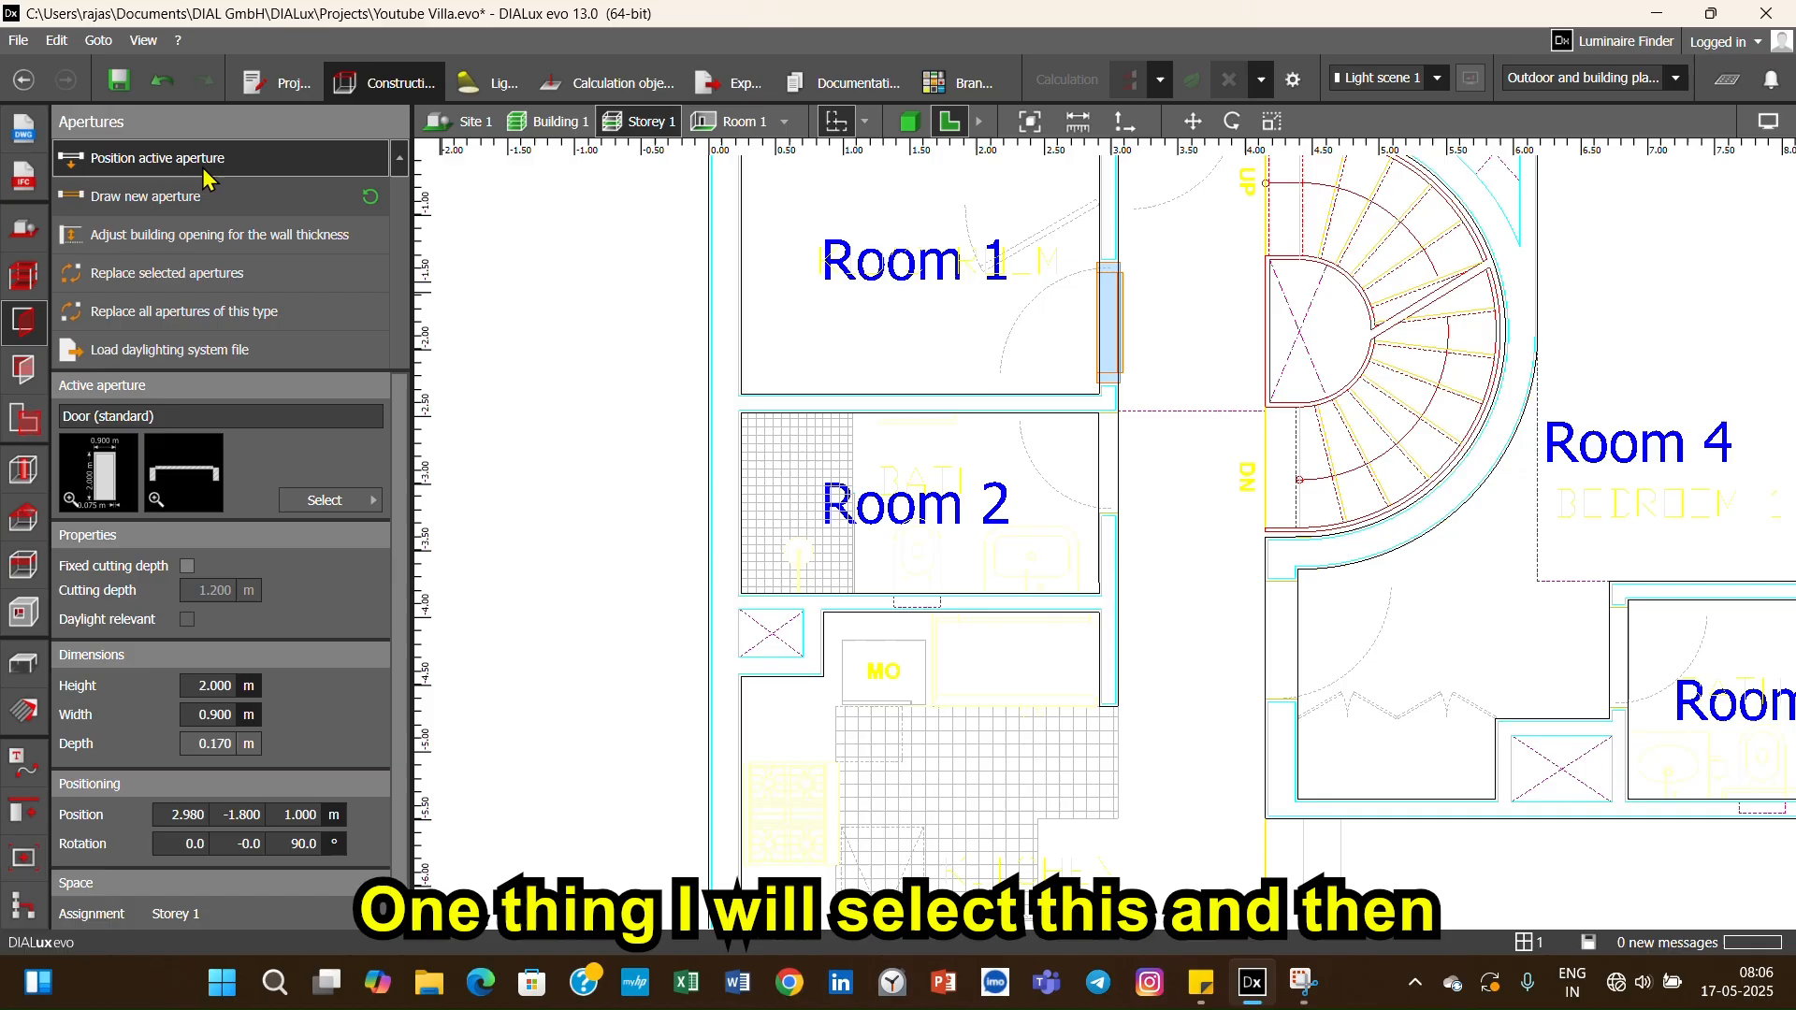
{"action": "left_click", "coordinate": [1151, 571]}
{"action": "left_click", "coordinate": [1127, 482]}
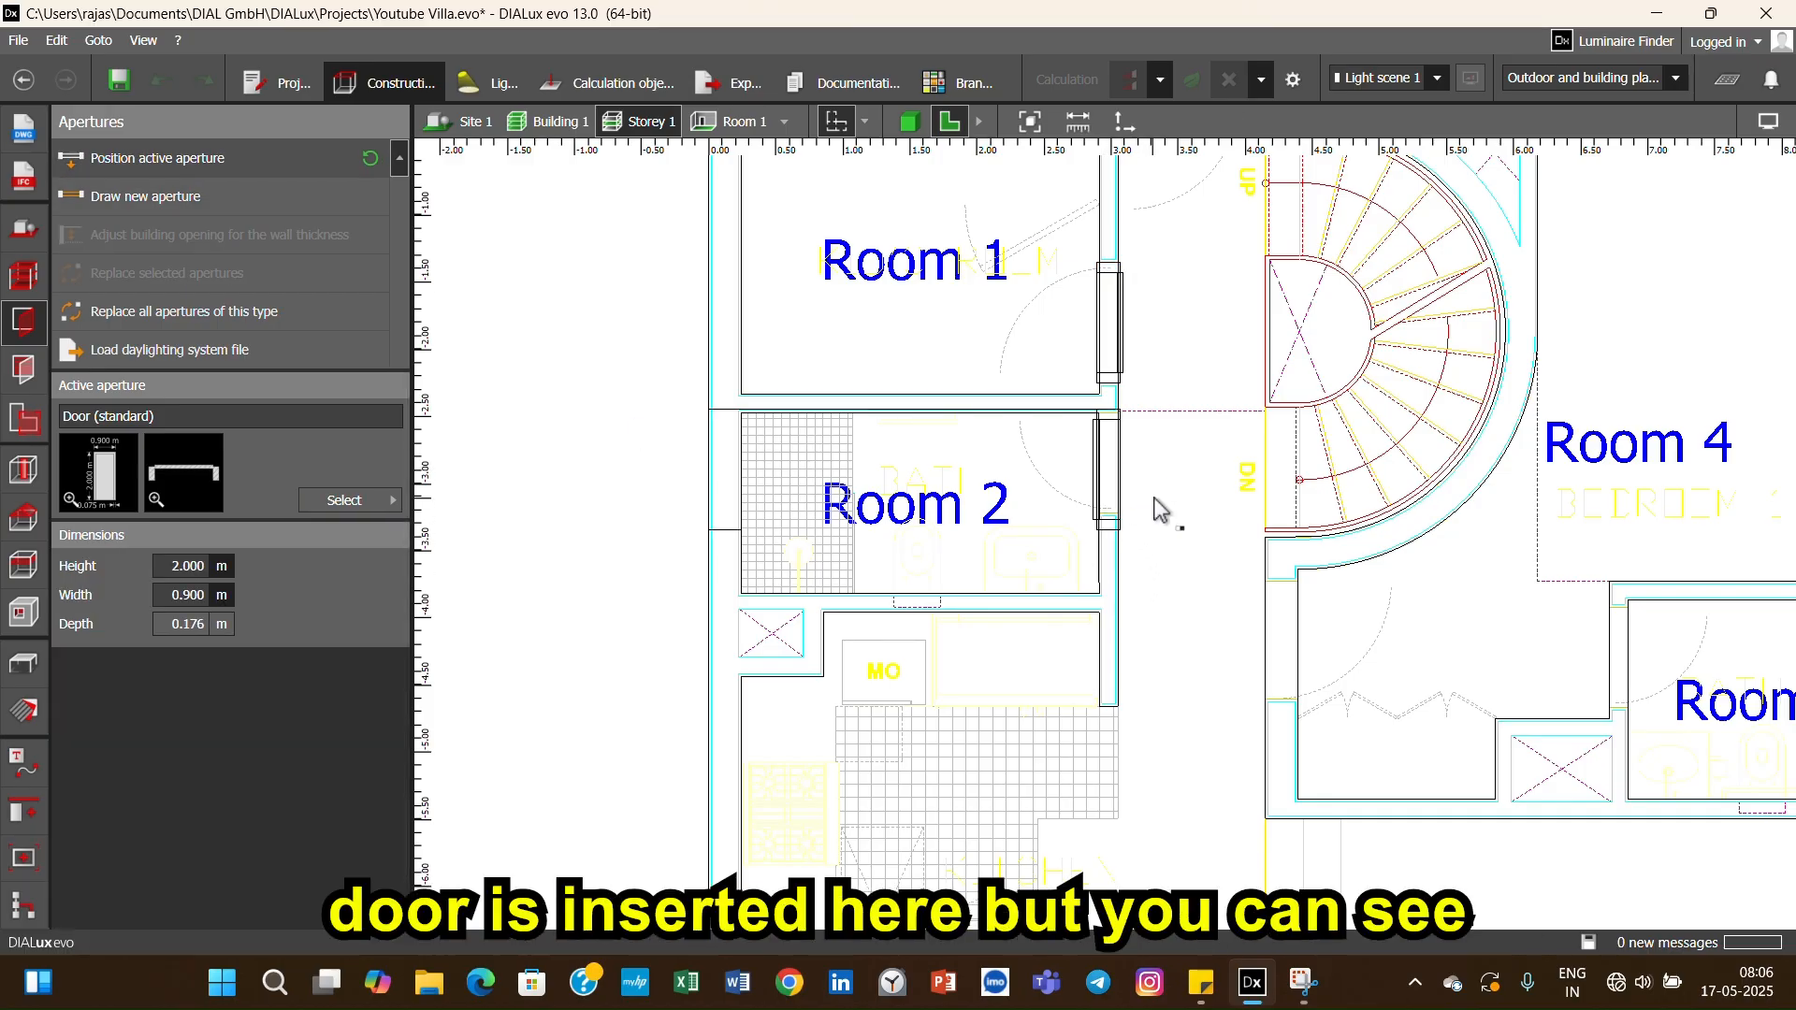
- Scale the Room 2 door from both ends to about 0.7 m wide so it lies within the opening
{"action": "scroll", "coordinate": [1132, 519], "scroll_direction": "up", "scroll_amount": 3}
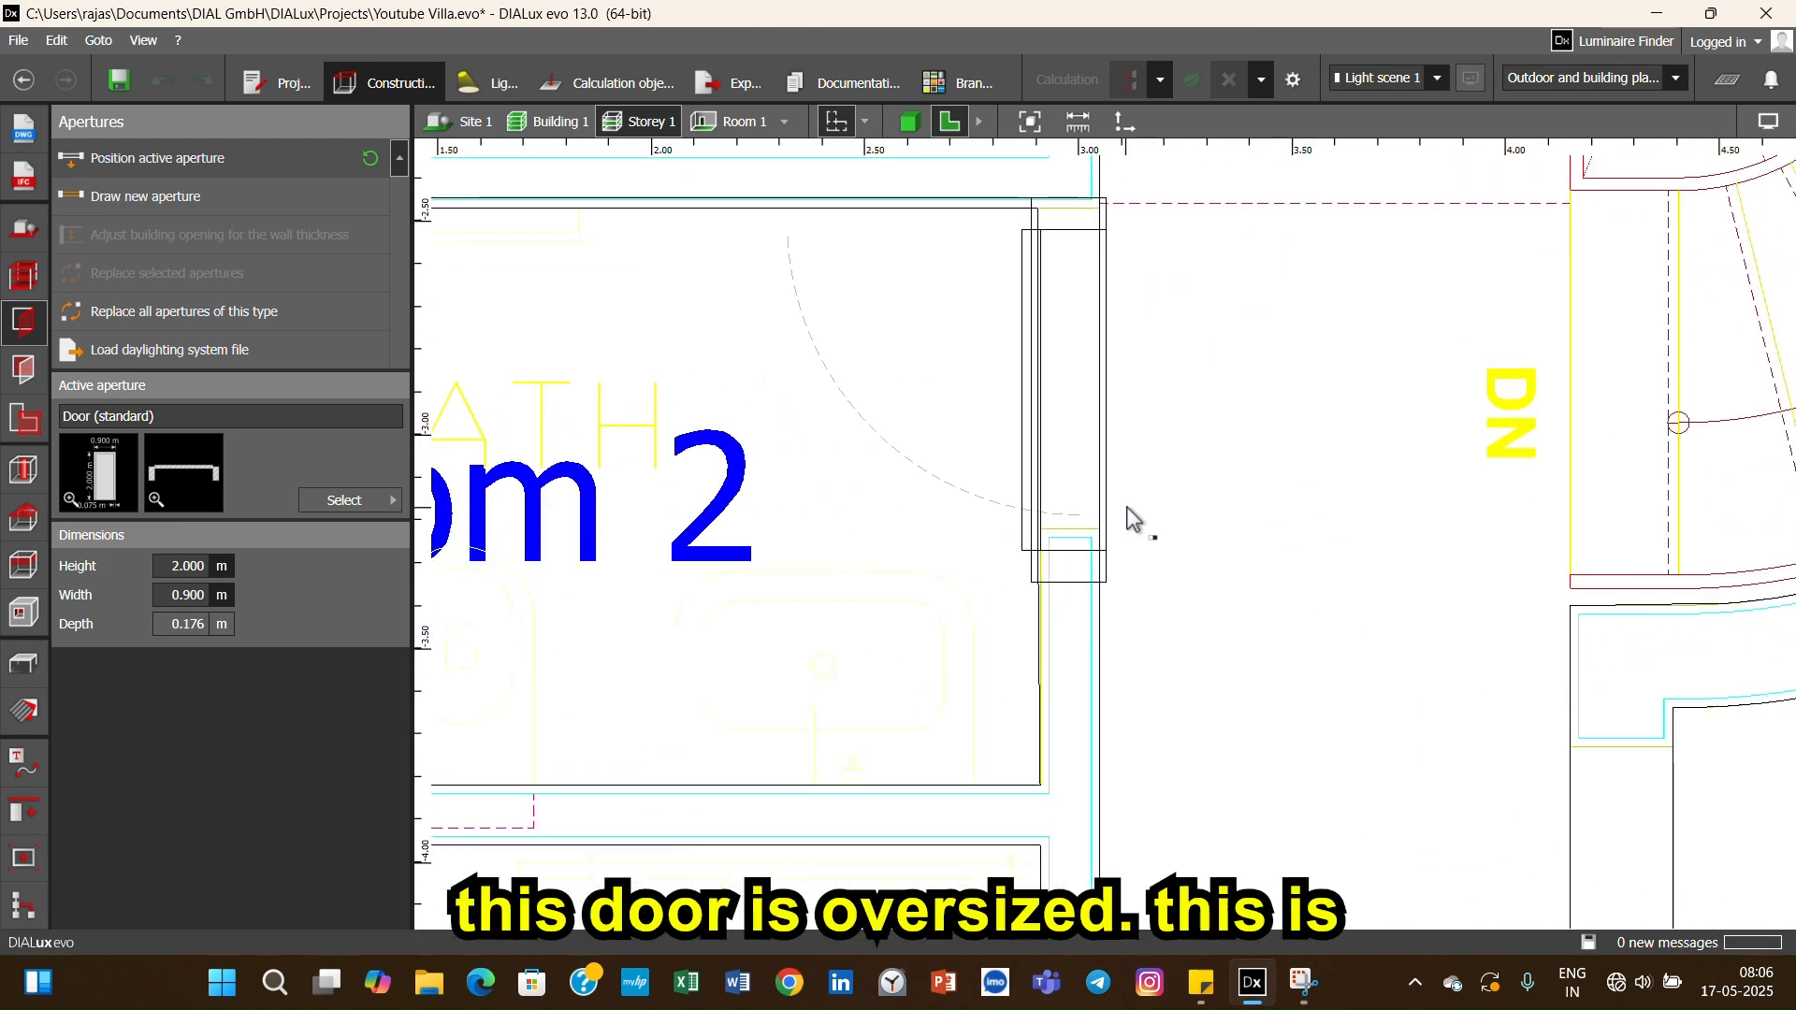
{"action": "scroll", "coordinate": [1132, 519], "scroll_direction": "down", "scroll_amount": 3}
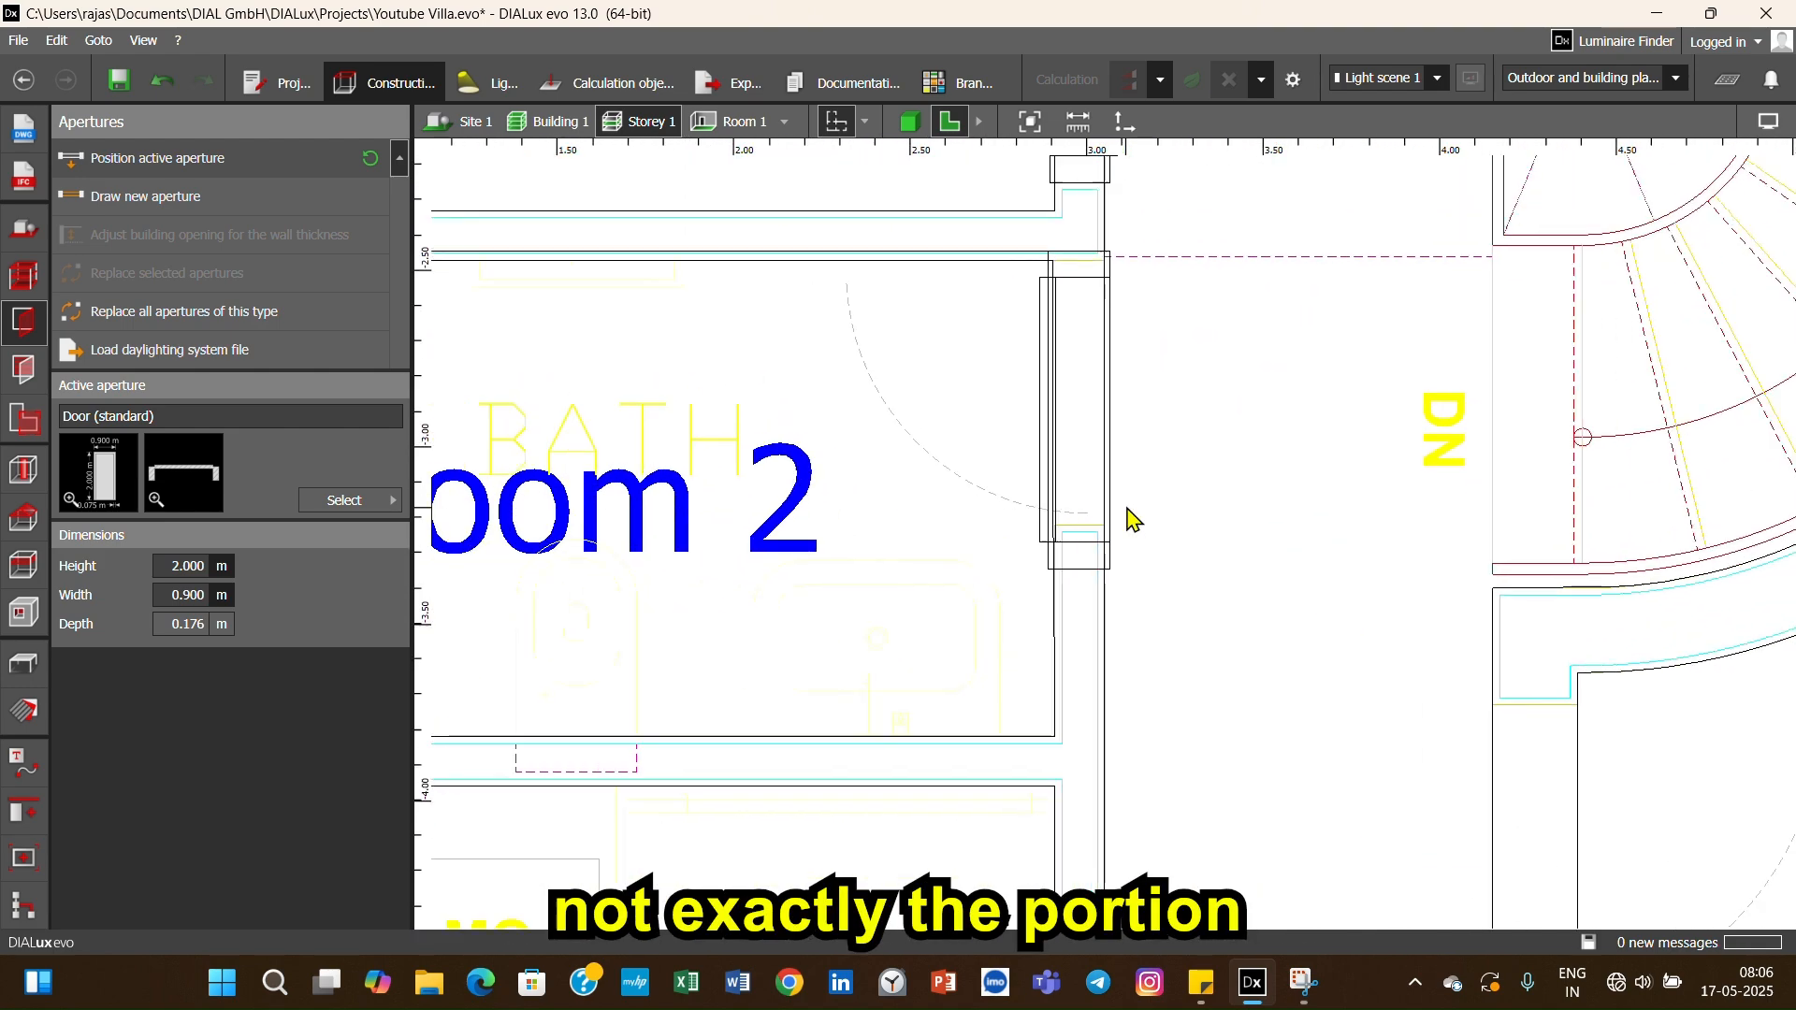
{"action": "scroll", "coordinate": [1133, 514], "scroll_direction": "up", "scroll_amount": 2}
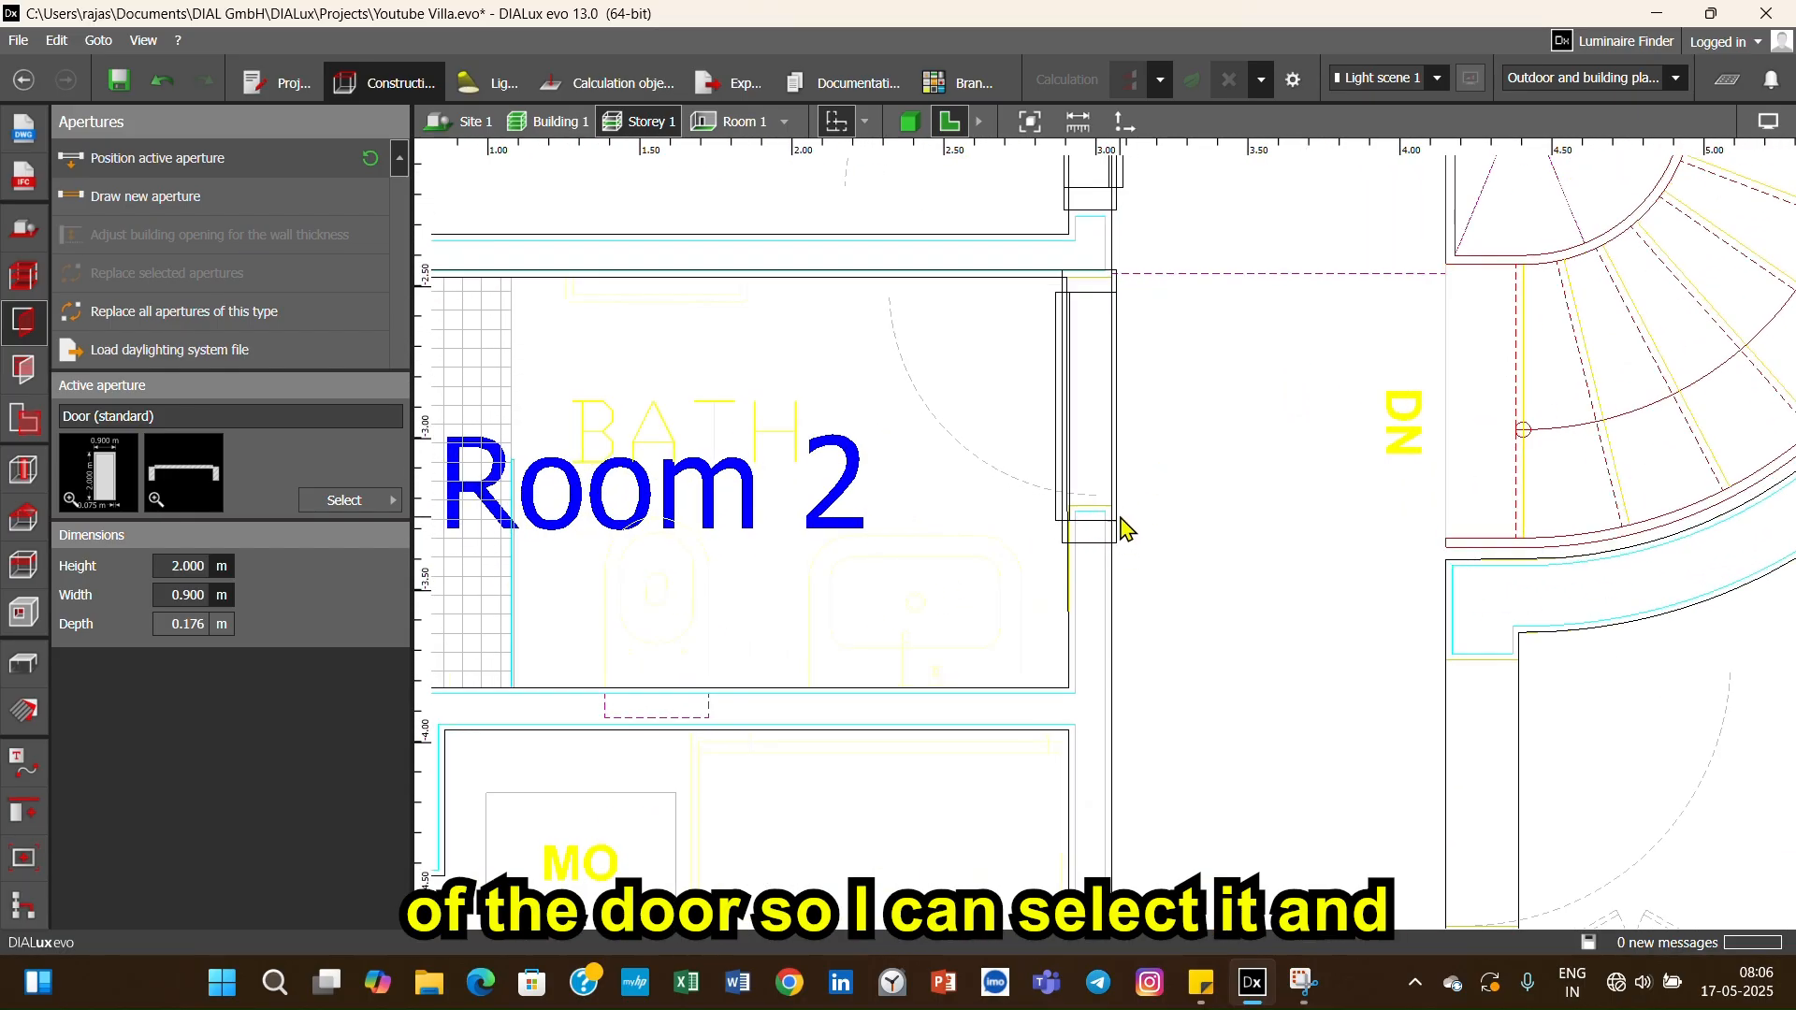
{"action": "left_click", "coordinate": [1119, 505]}
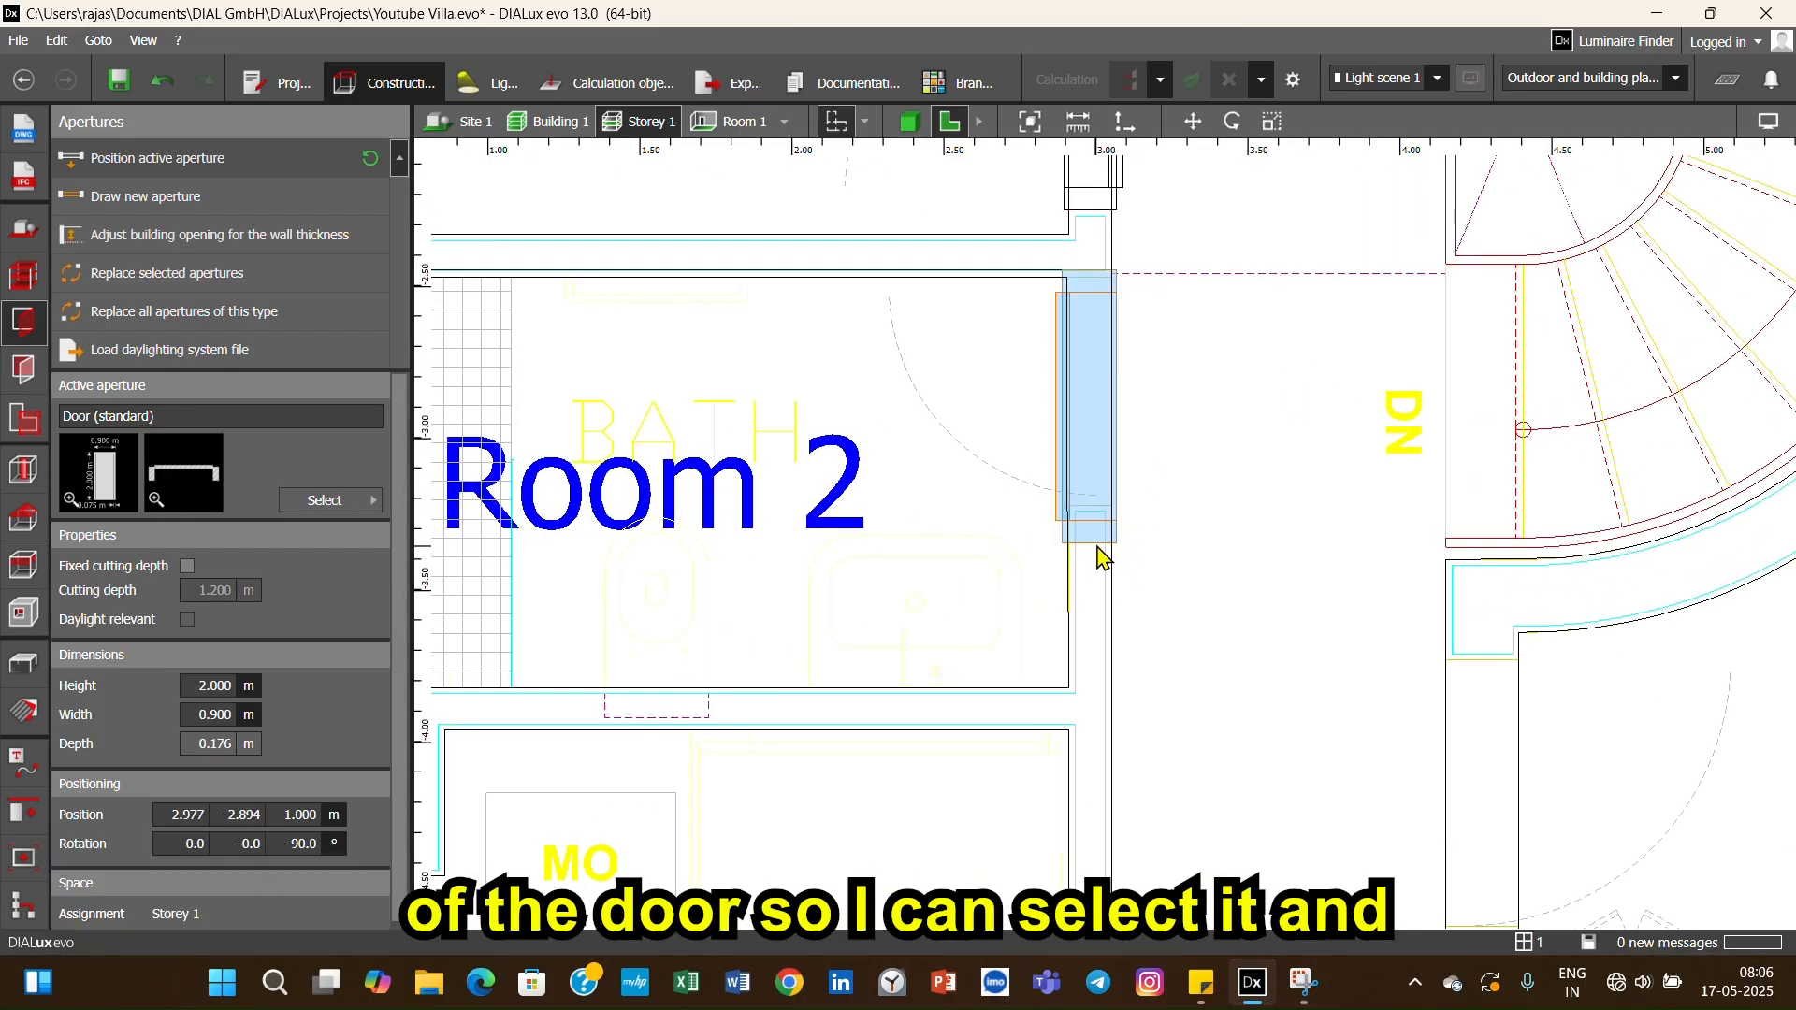
{"action": "right_click", "coordinate": [1102, 536]}
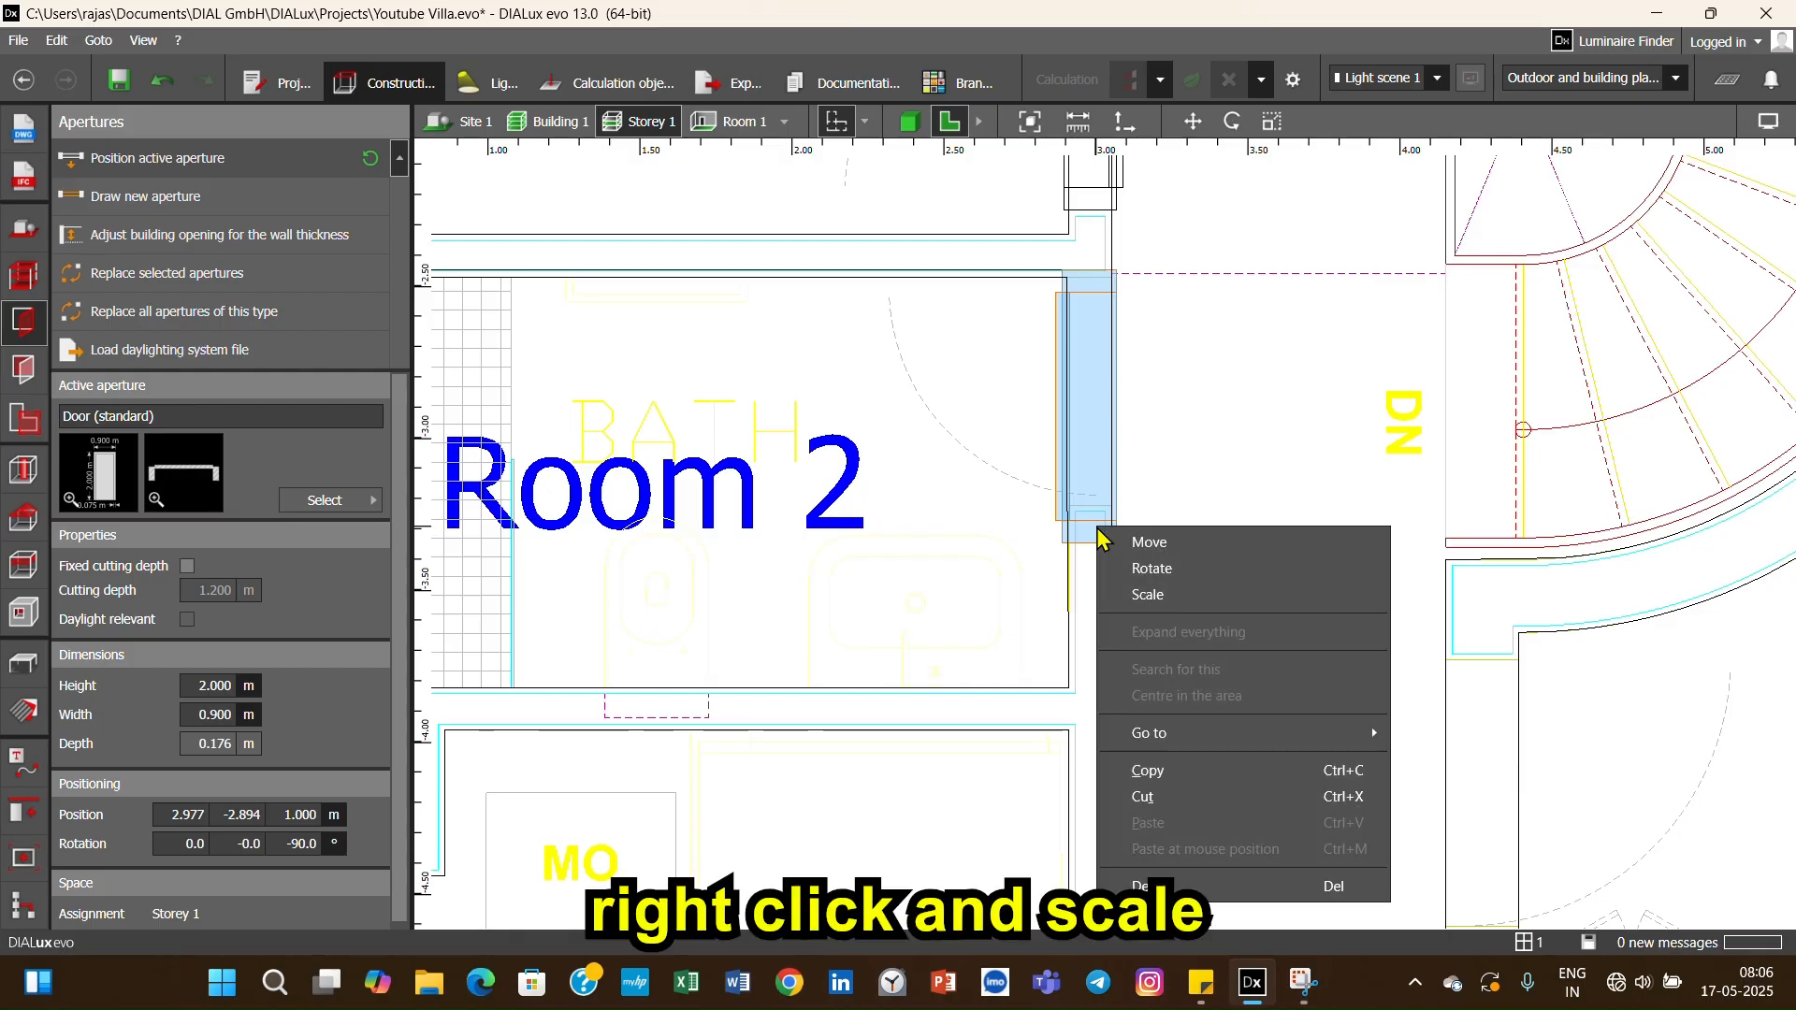
{"action": "left_click", "coordinate": [1142, 595]}
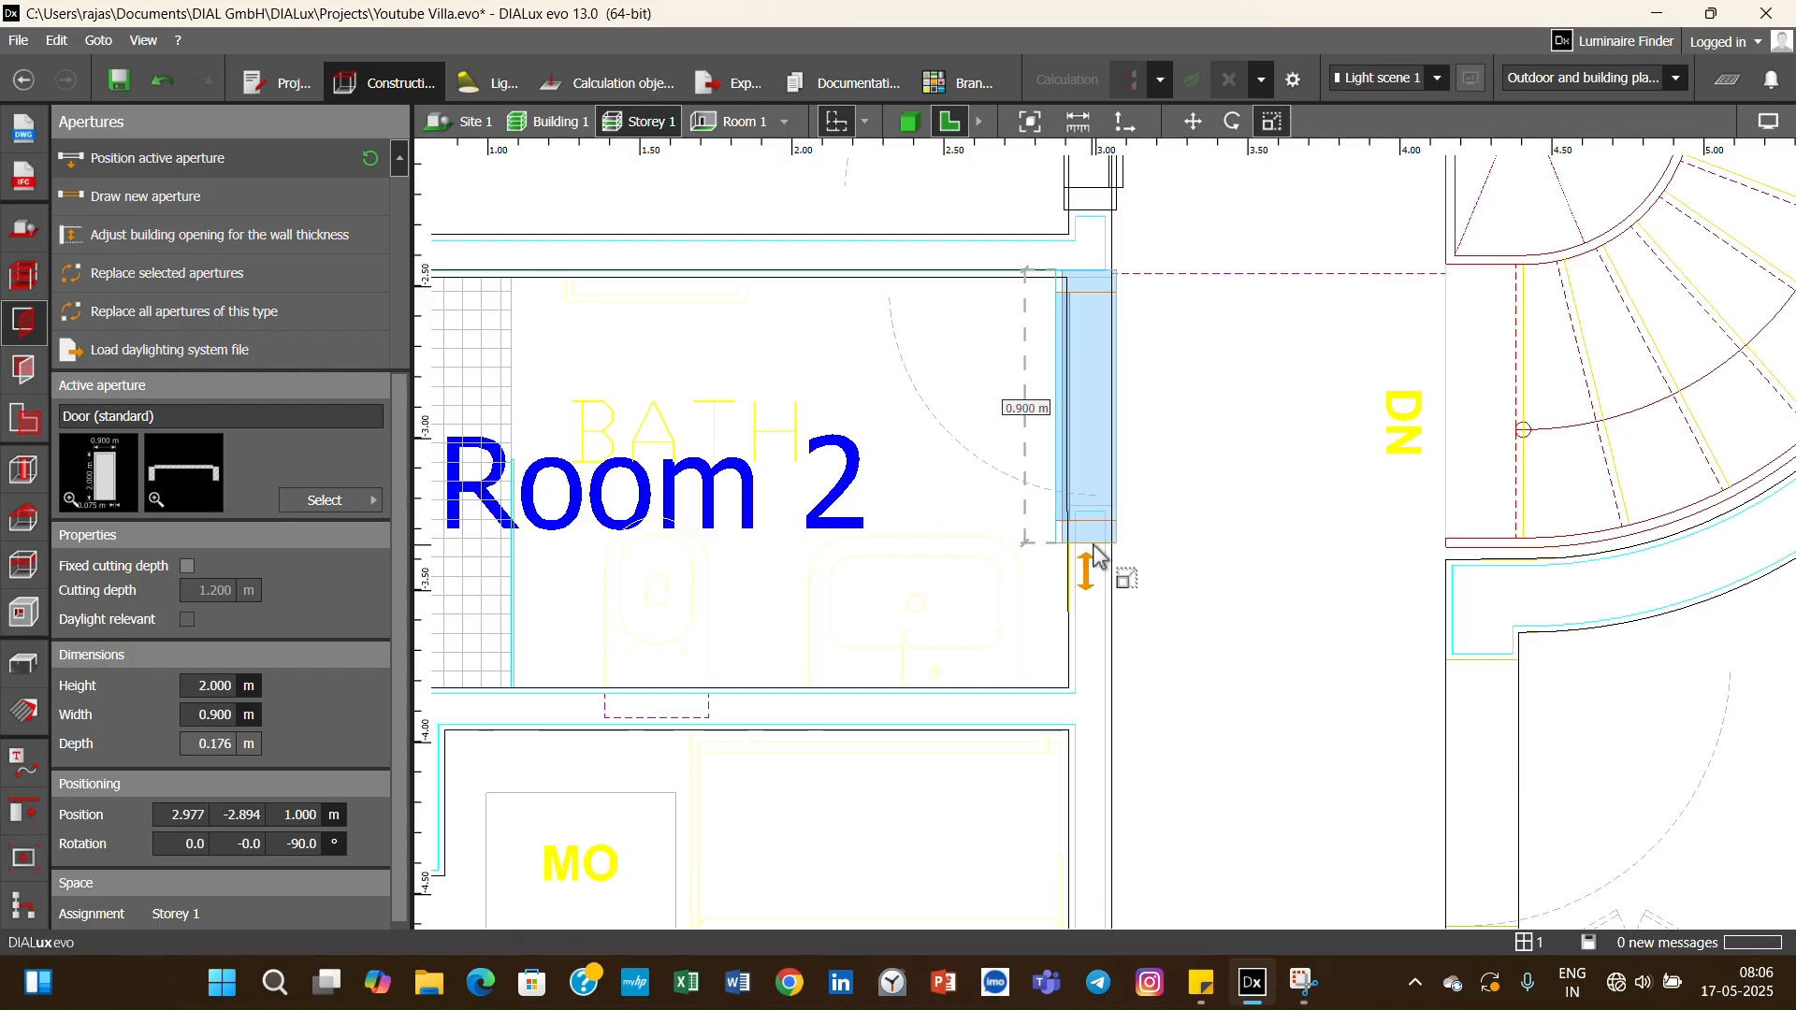
{"action": "left_click_drag", "start_coordinate": [1087, 547], "coordinate": [1087, 506]}
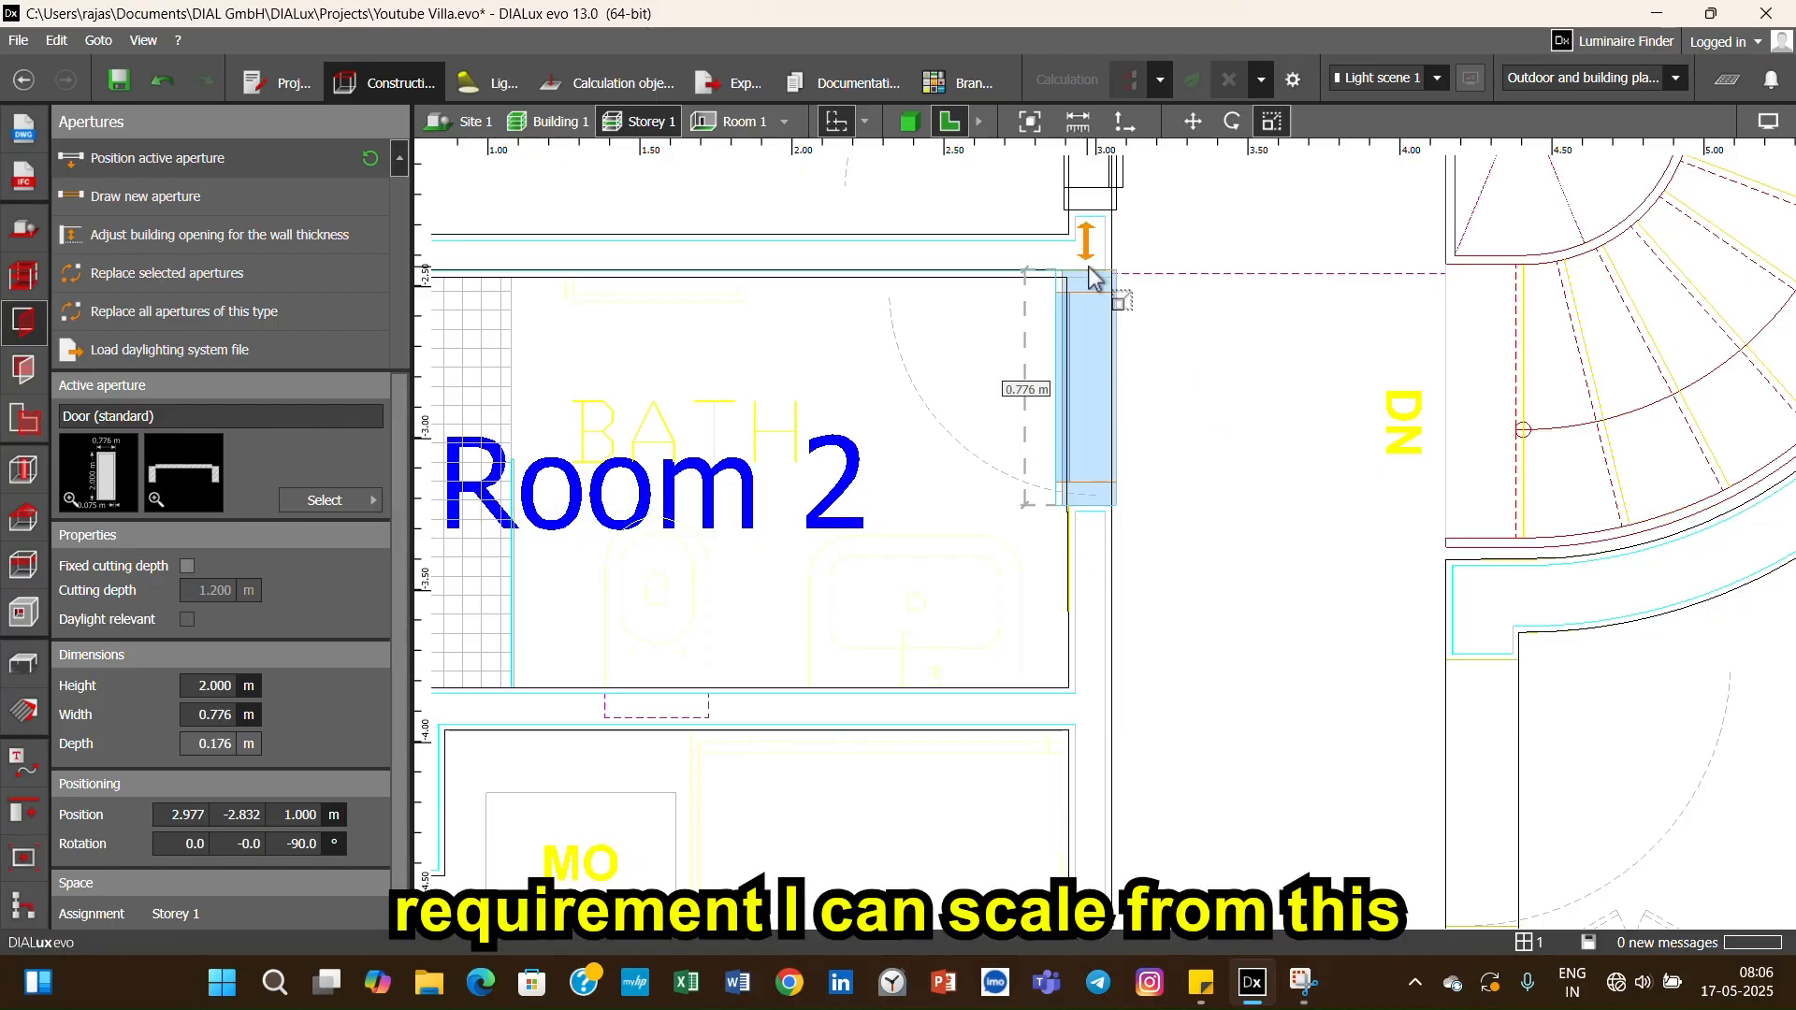
{"action": "left_click_drag", "start_coordinate": [1091, 270], "coordinate": [1093, 302]}
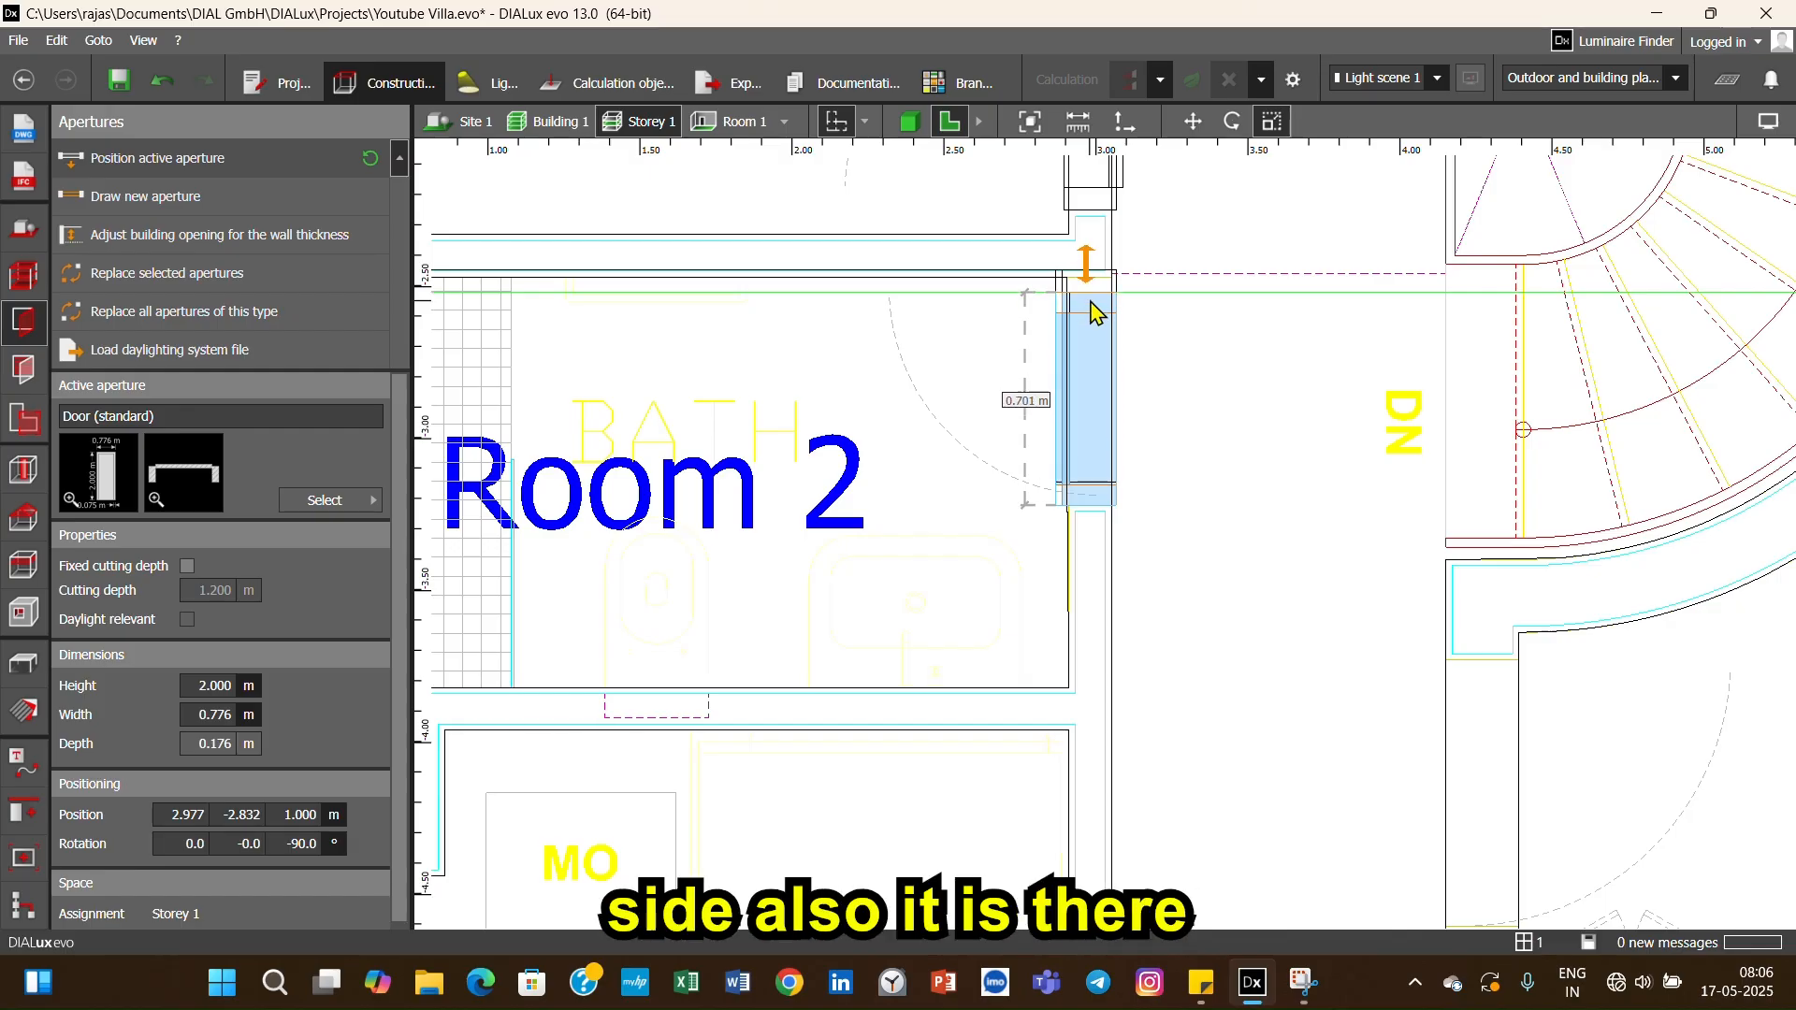
{"action": "left_click", "coordinate": [1193, 486]}
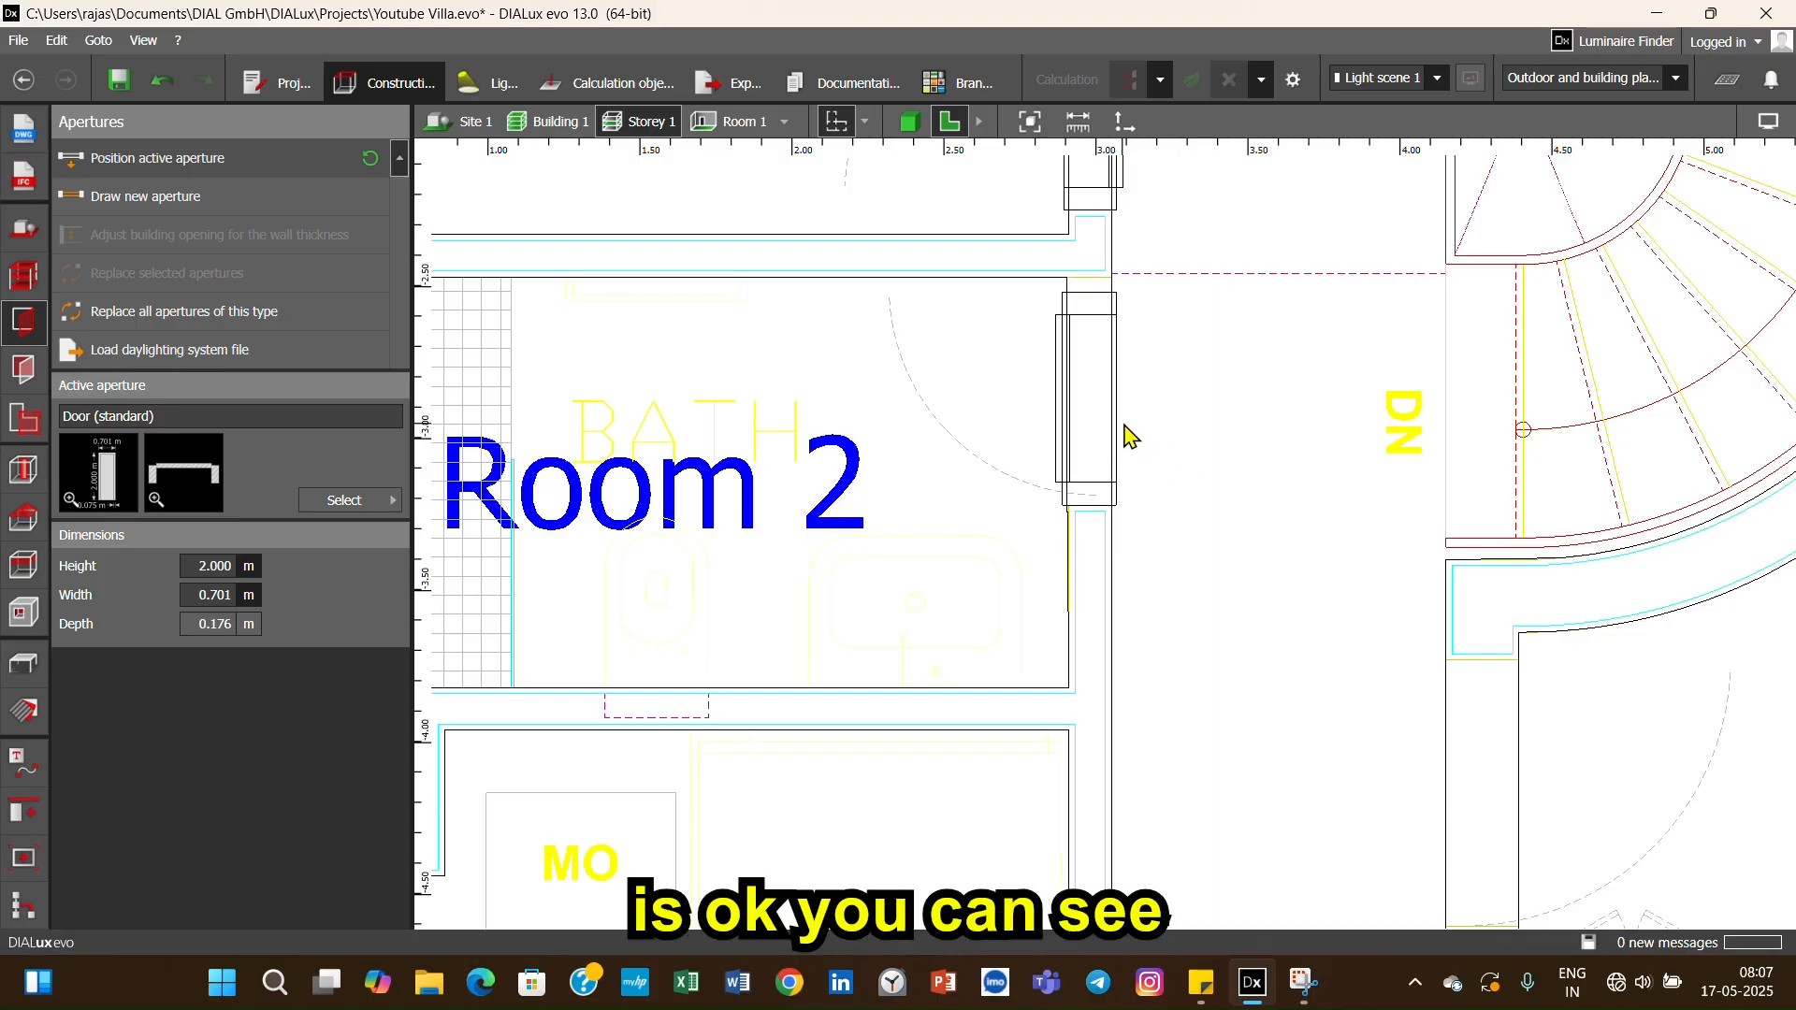
- Scale the Room 2 door down to about 0.63 m wide by shortening the end nearer Room 1
{"action": "scroll", "coordinate": [1129, 435], "scroll_direction": "up", "scroll_amount": 3}
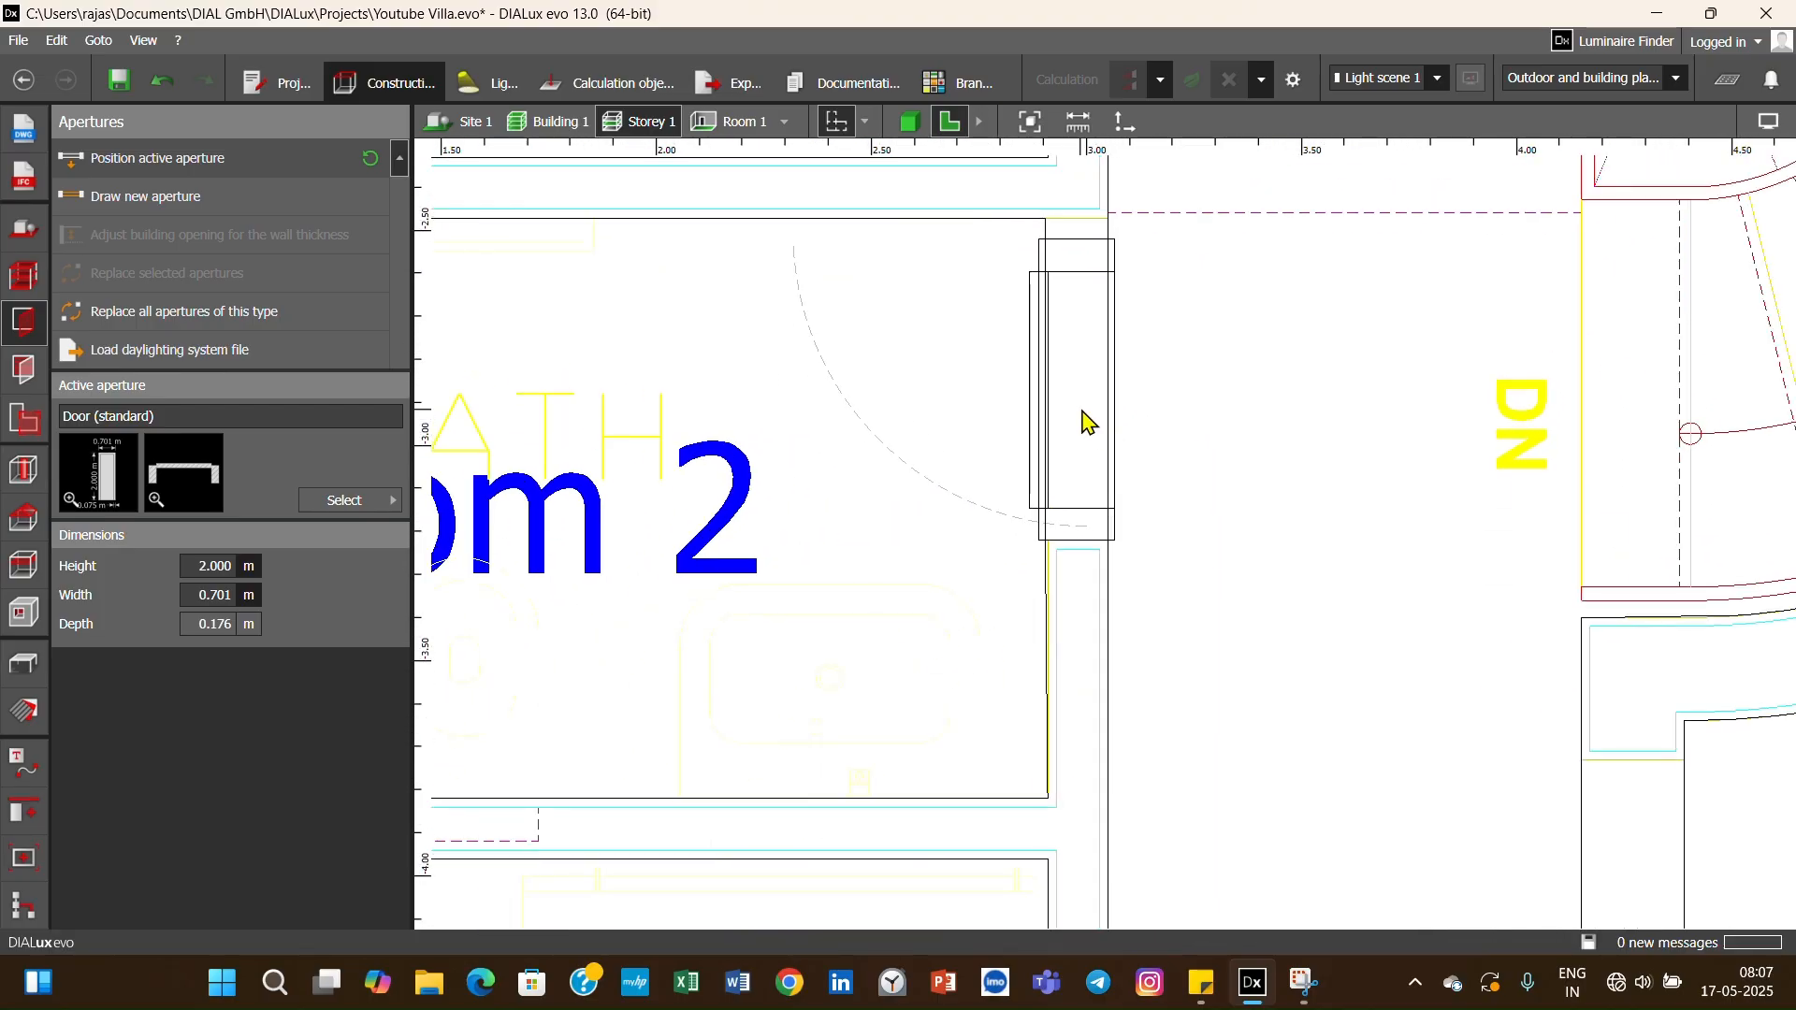
{"action": "left_click", "coordinate": [1087, 423]}
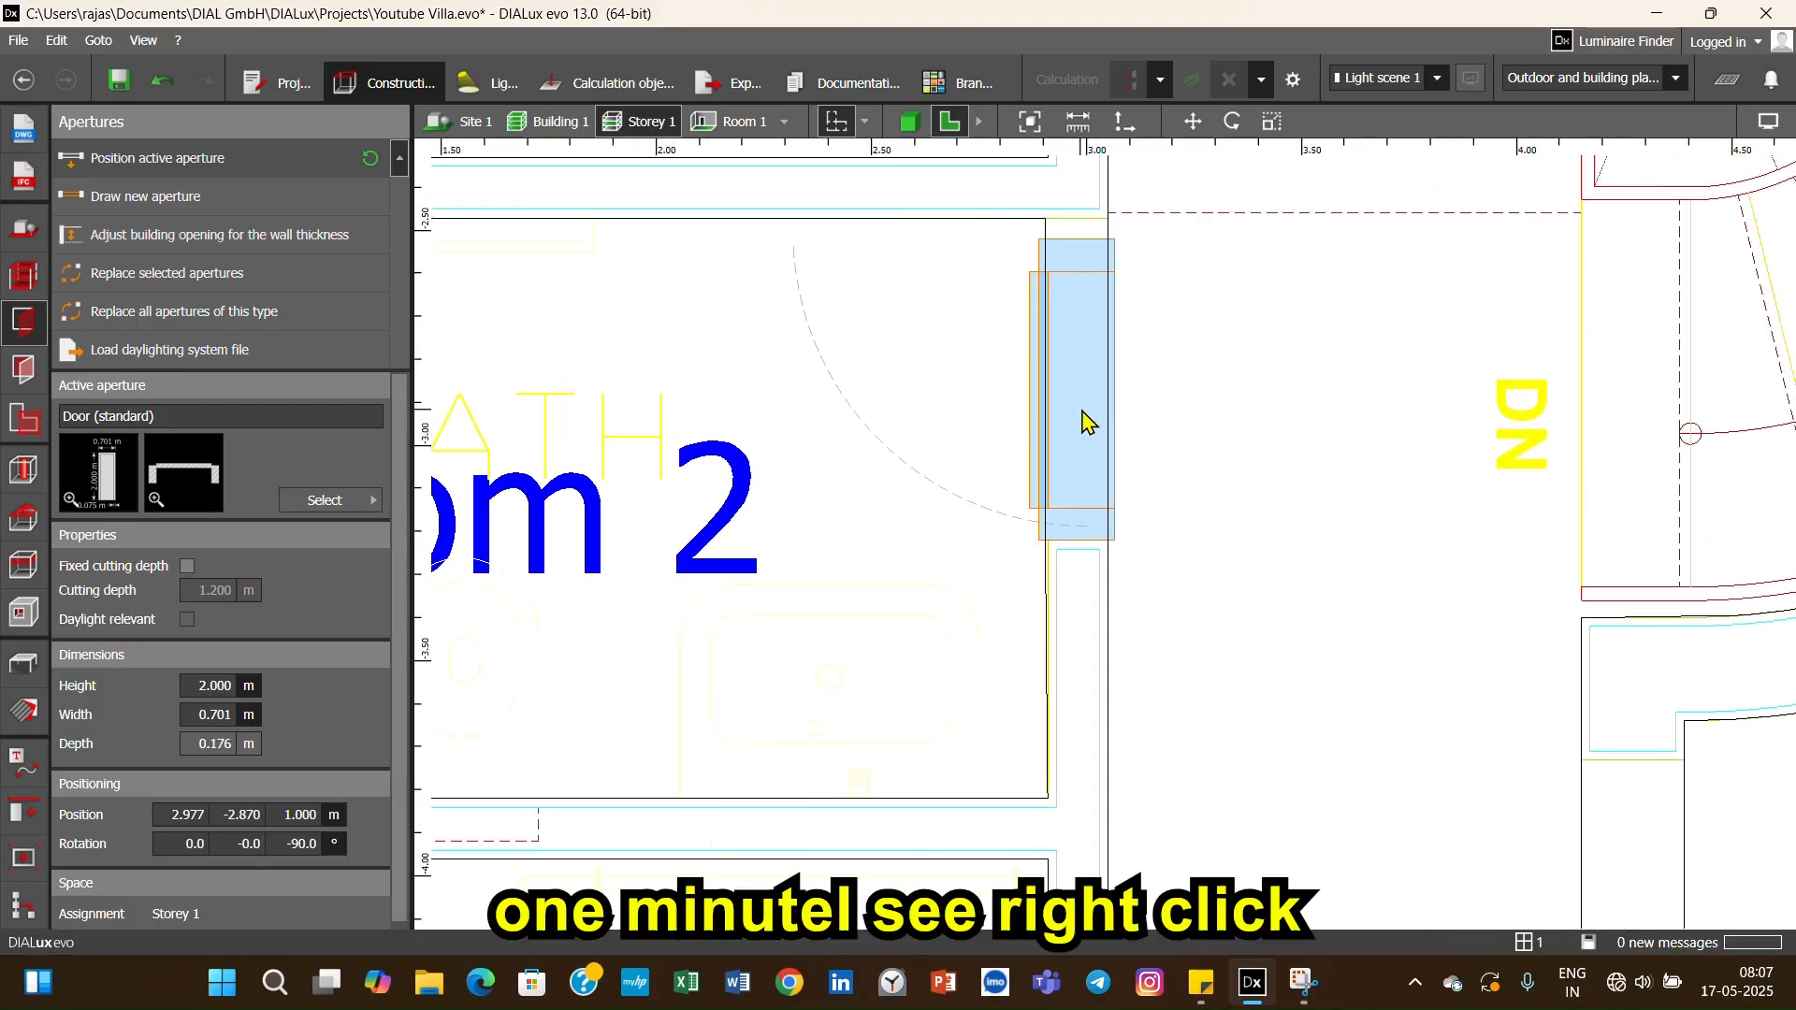
{"action": "right_click", "coordinate": [1072, 312]}
{"action": "left_click", "coordinate": [1105, 368]}
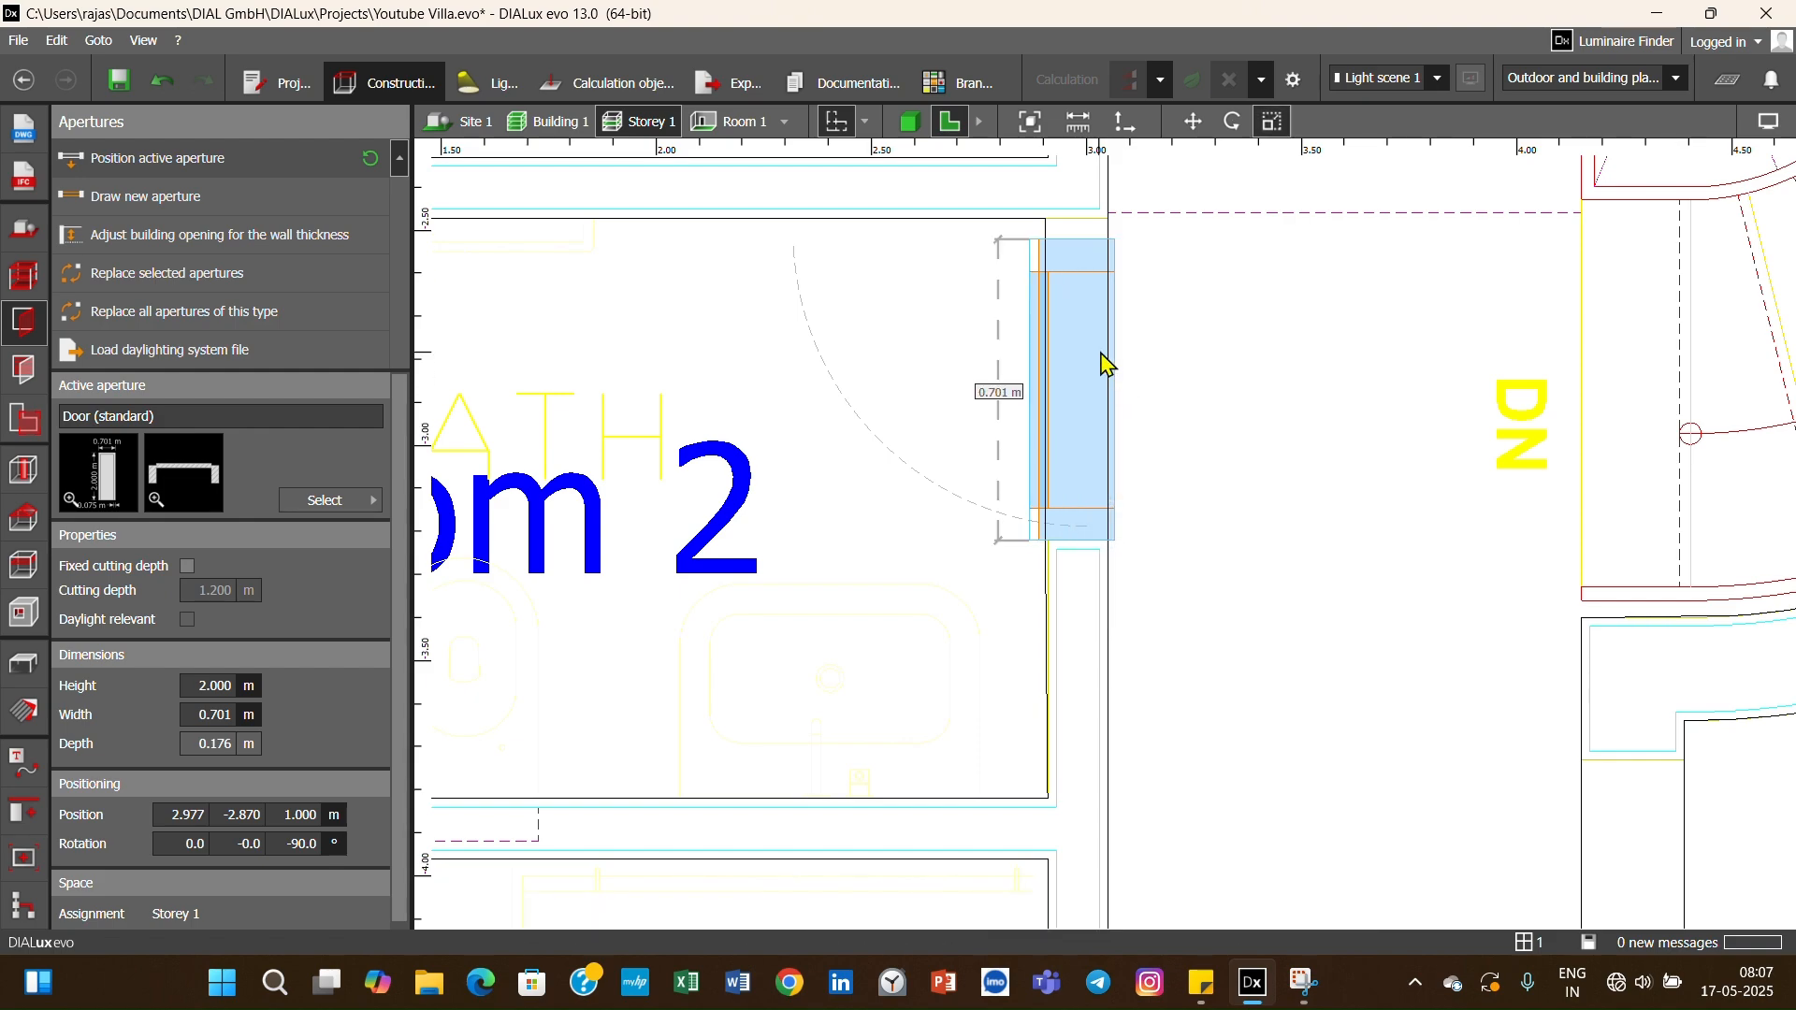
{"action": "left_click_drag", "start_coordinate": [1081, 251], "coordinate": [1078, 273]}
{"action": "left_click", "coordinate": [1225, 479]}
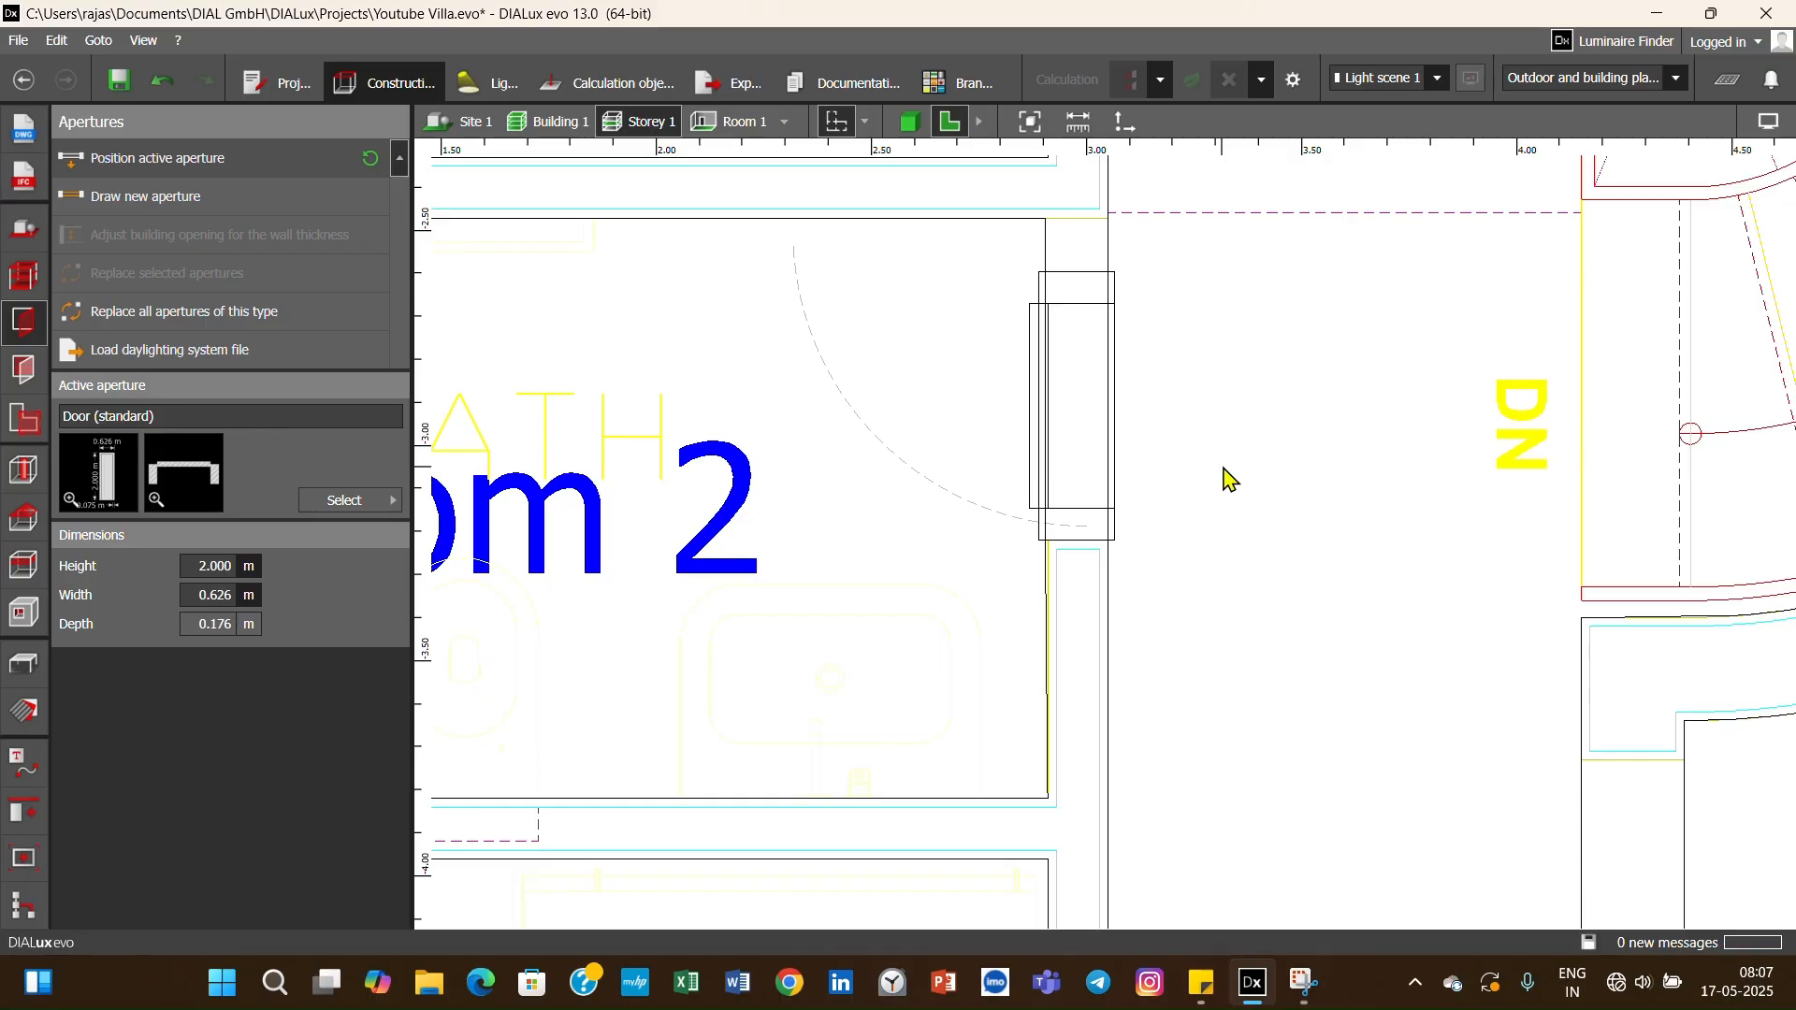
- Draw a standard door about 0.875 m wide across the opening below the staircase that leads into the Room 4 area
{"action": "scroll", "coordinate": [1227, 479], "scroll_direction": "down", "scroll_amount": 5}
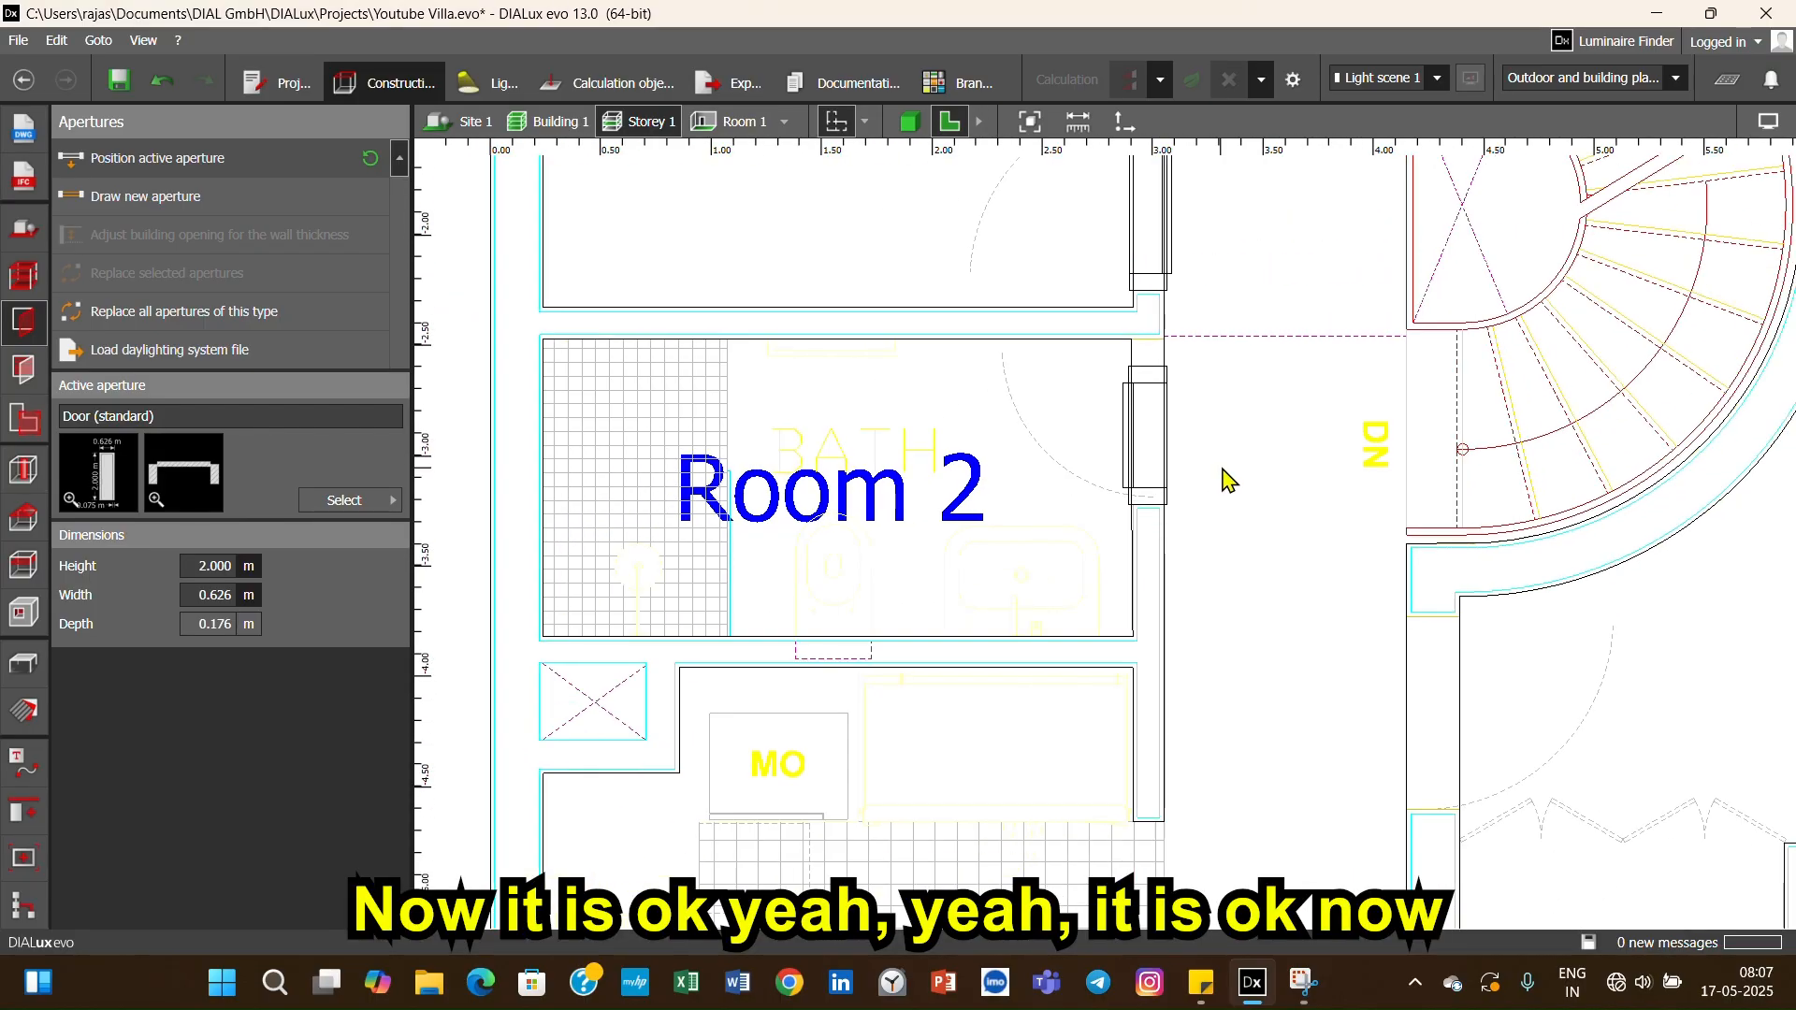
{"action": "scroll", "coordinate": [1230, 542], "scroll_direction": "down", "scroll_amount": 2}
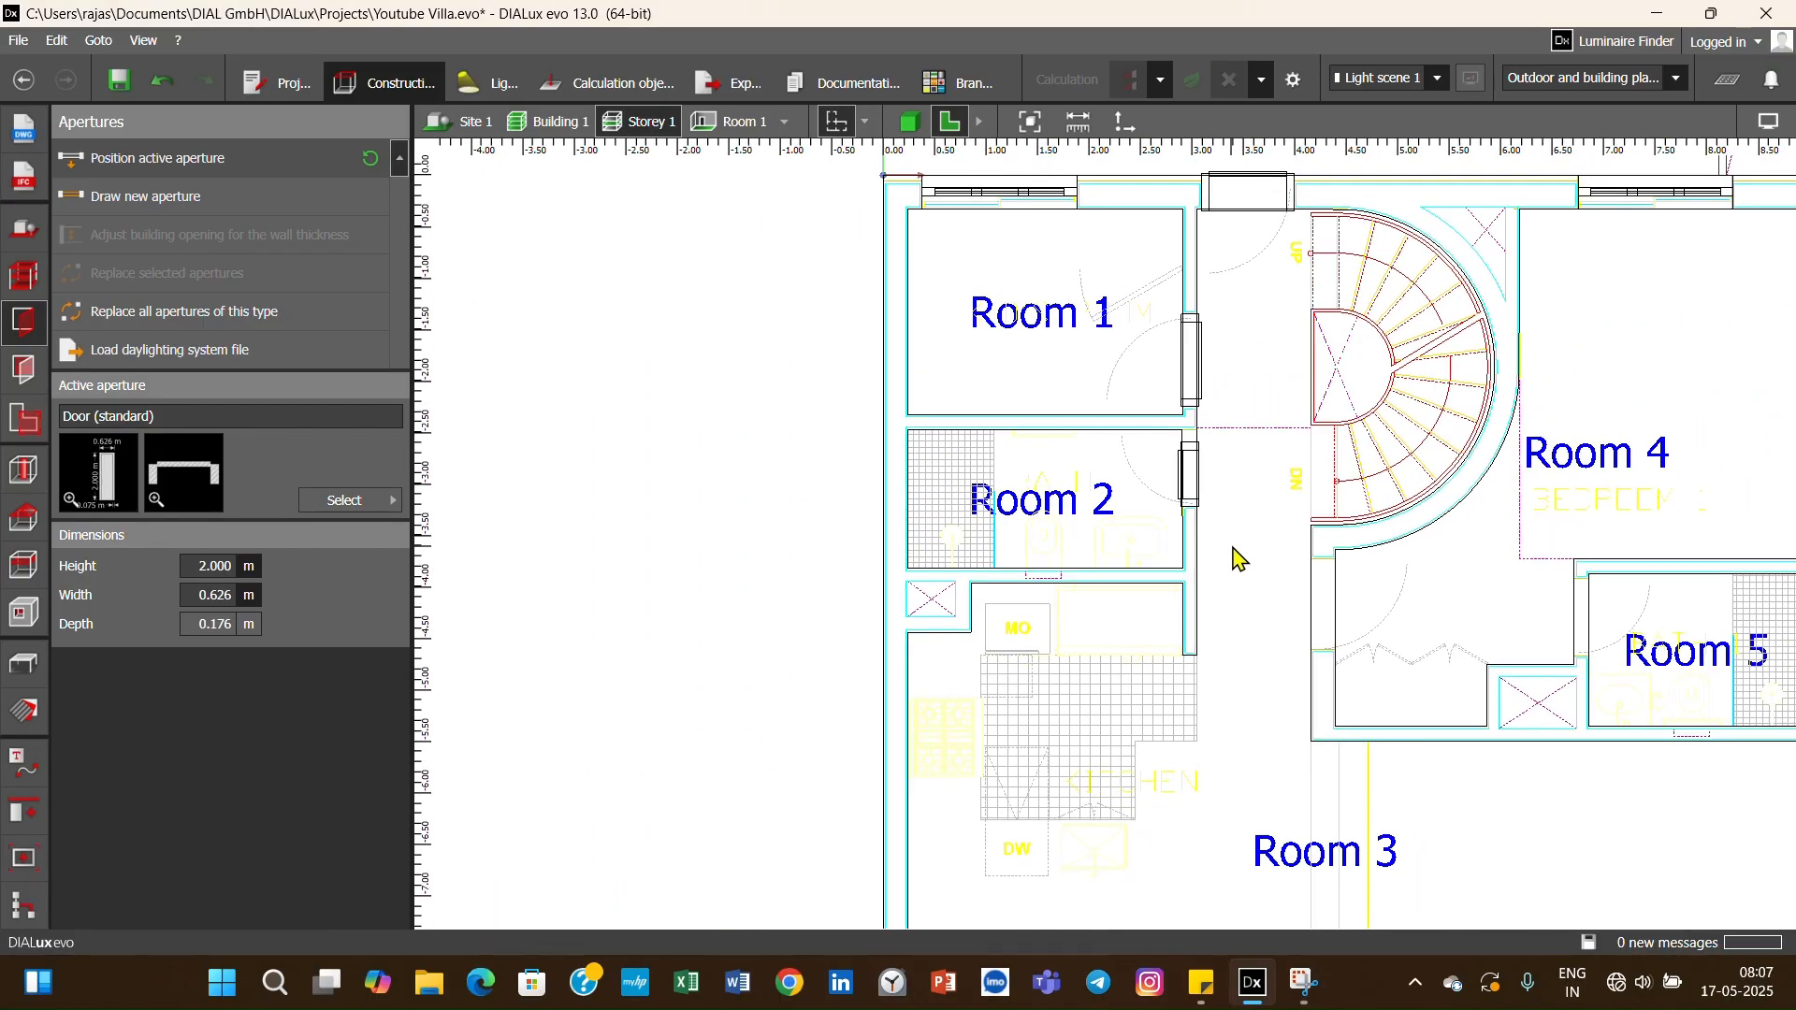
{"action": "scroll", "coordinate": [1291, 599], "scroll_direction": "up", "scroll_amount": 2}
{"action": "scroll", "coordinate": [1288, 595], "scroll_direction": "up", "scroll_amount": 1}
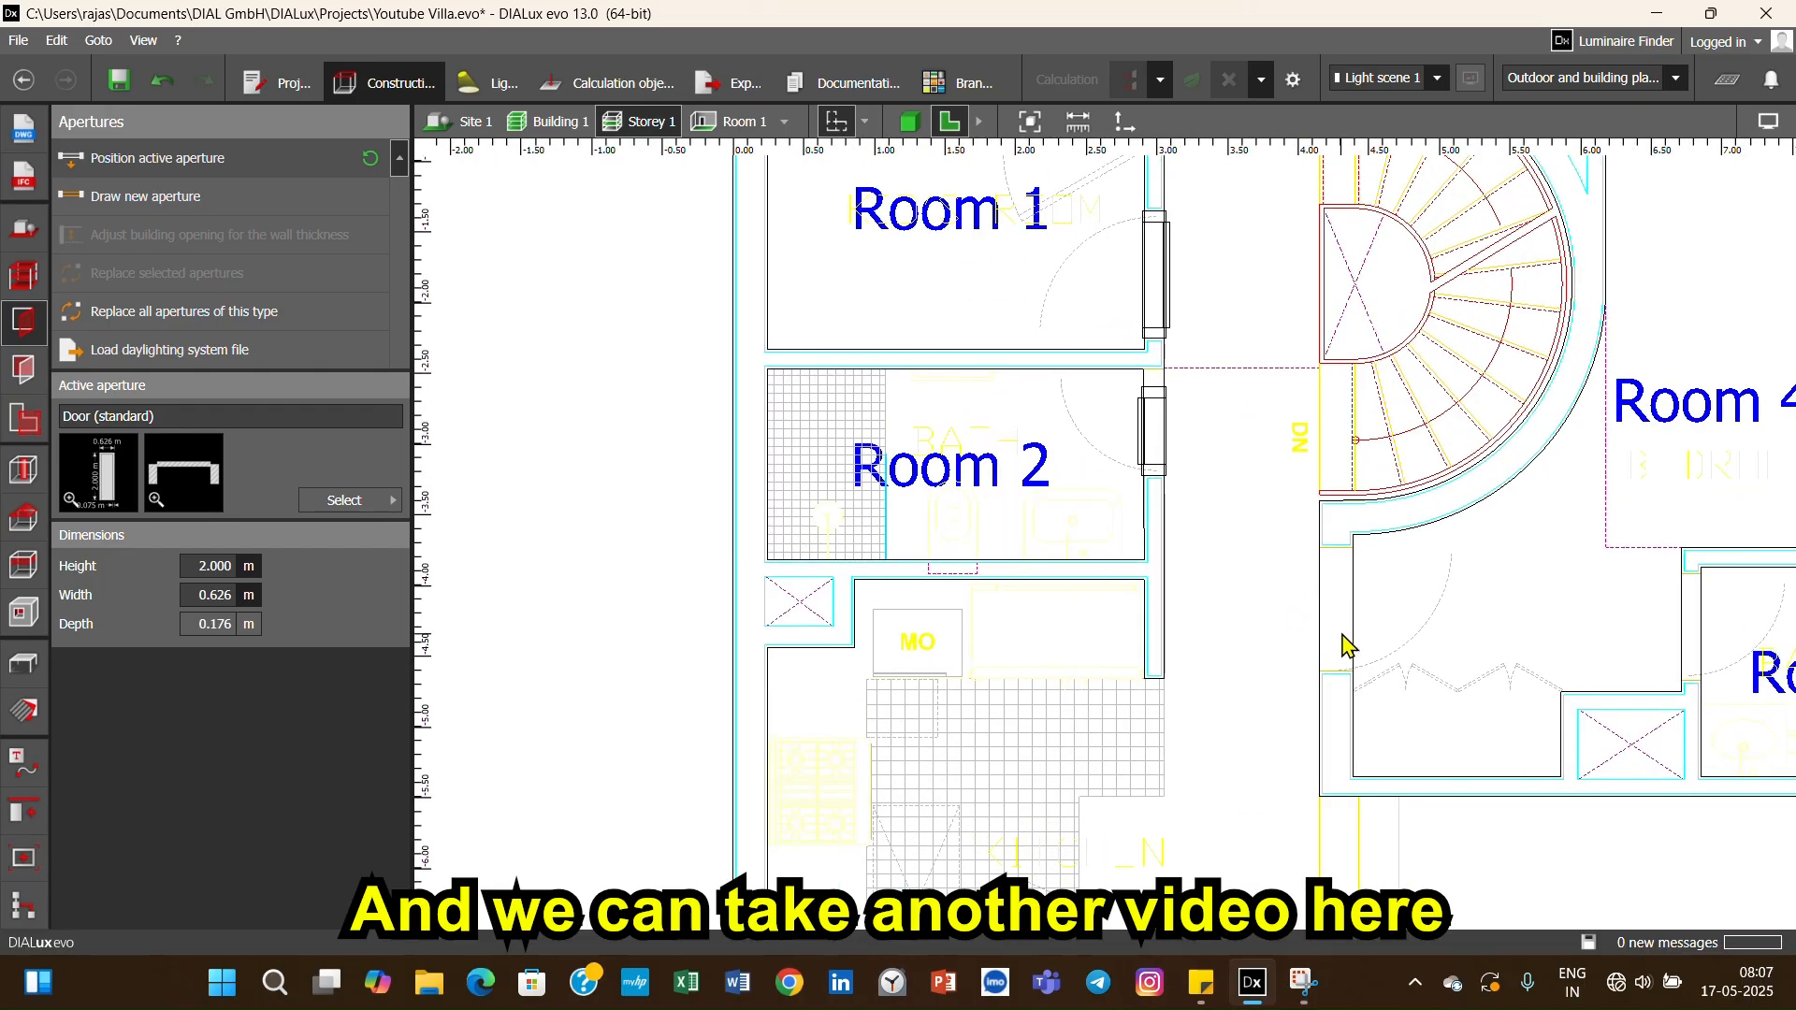
{"action": "left_click", "coordinate": [122, 196]}
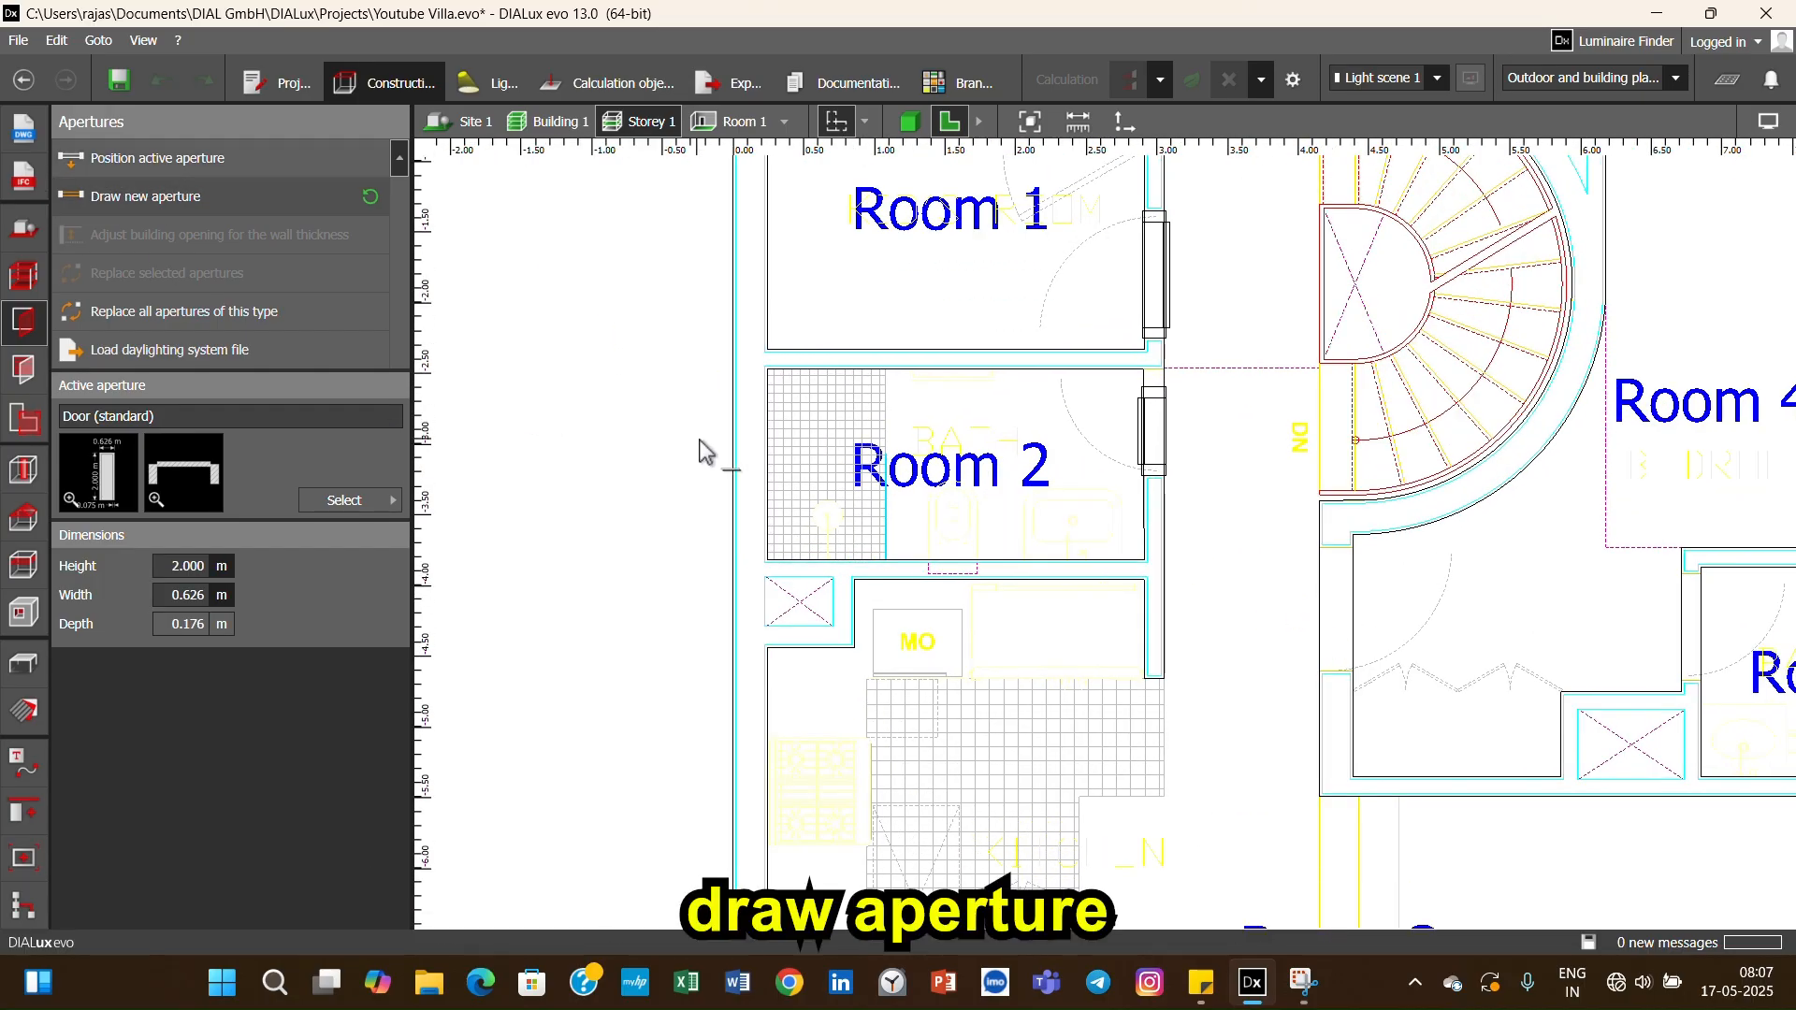
{"action": "left_click", "coordinate": [1325, 551]}
{"action": "left_click", "coordinate": [1327, 685]}
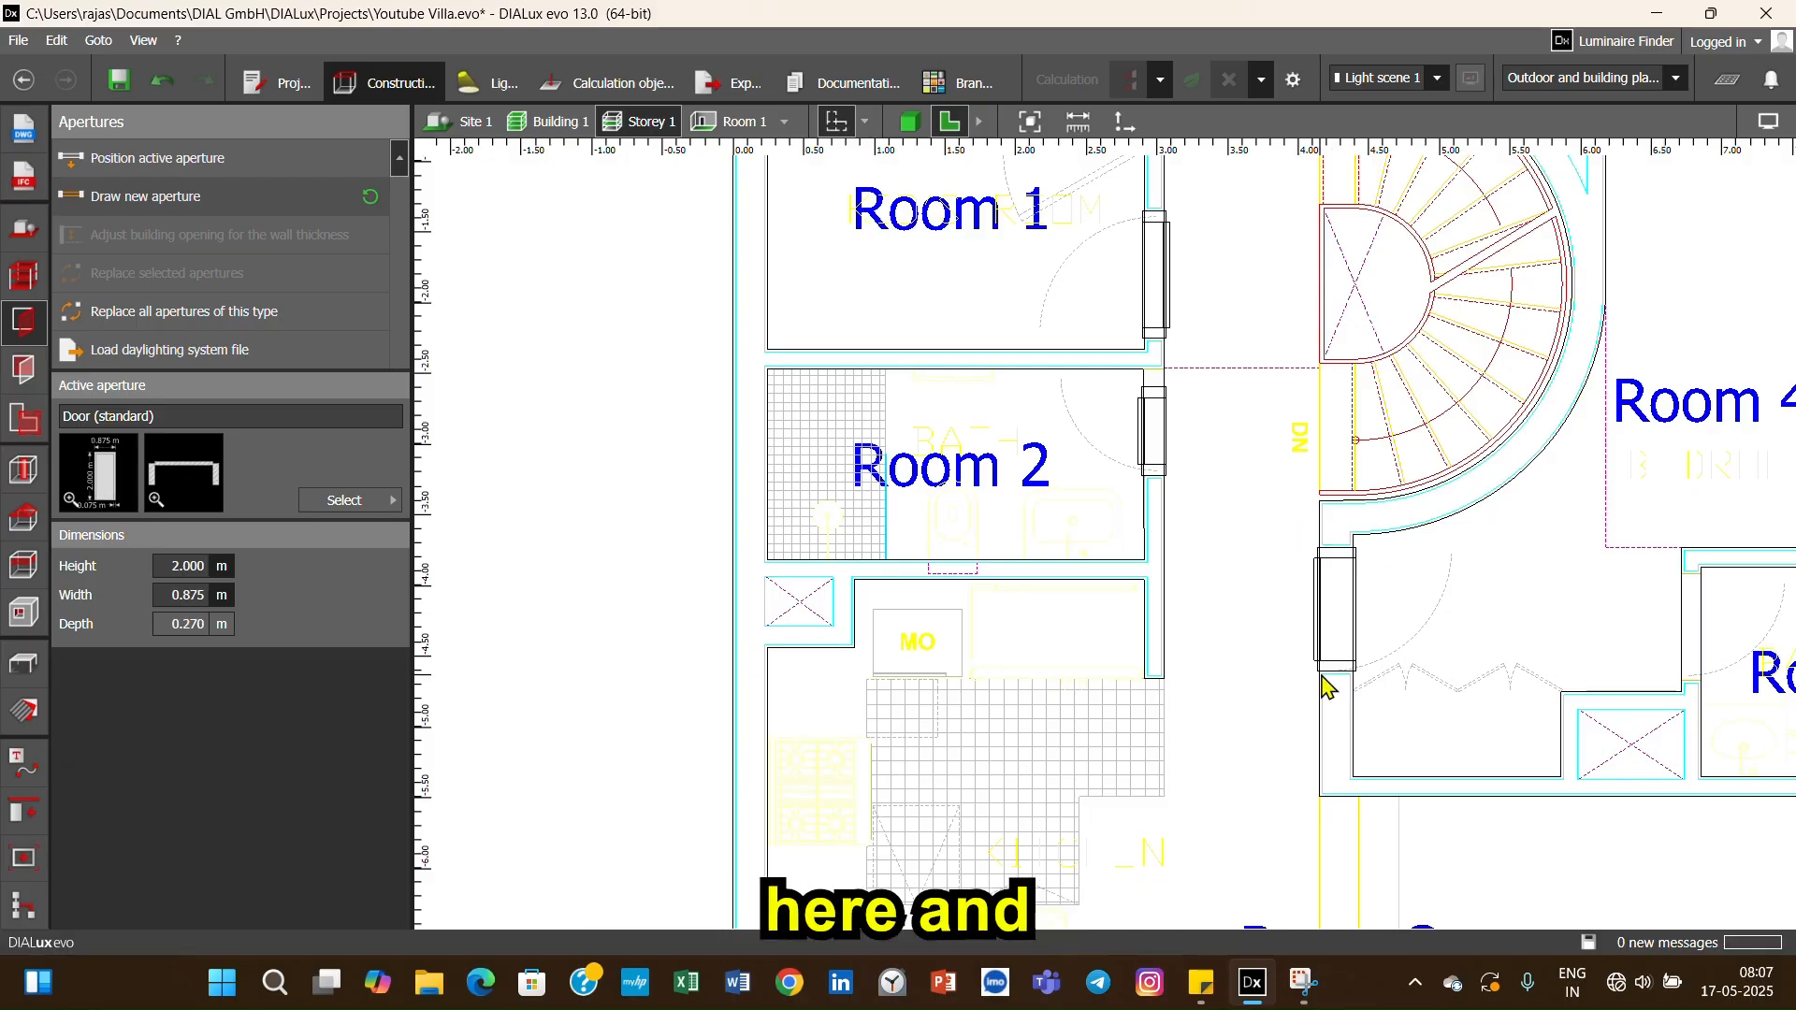
- Draw a standard door about 0.75 m wide across the opening between Room 4 and Room 5
{"action": "scroll", "coordinate": [1283, 692], "scroll_direction": "down", "scroll_amount": 5}
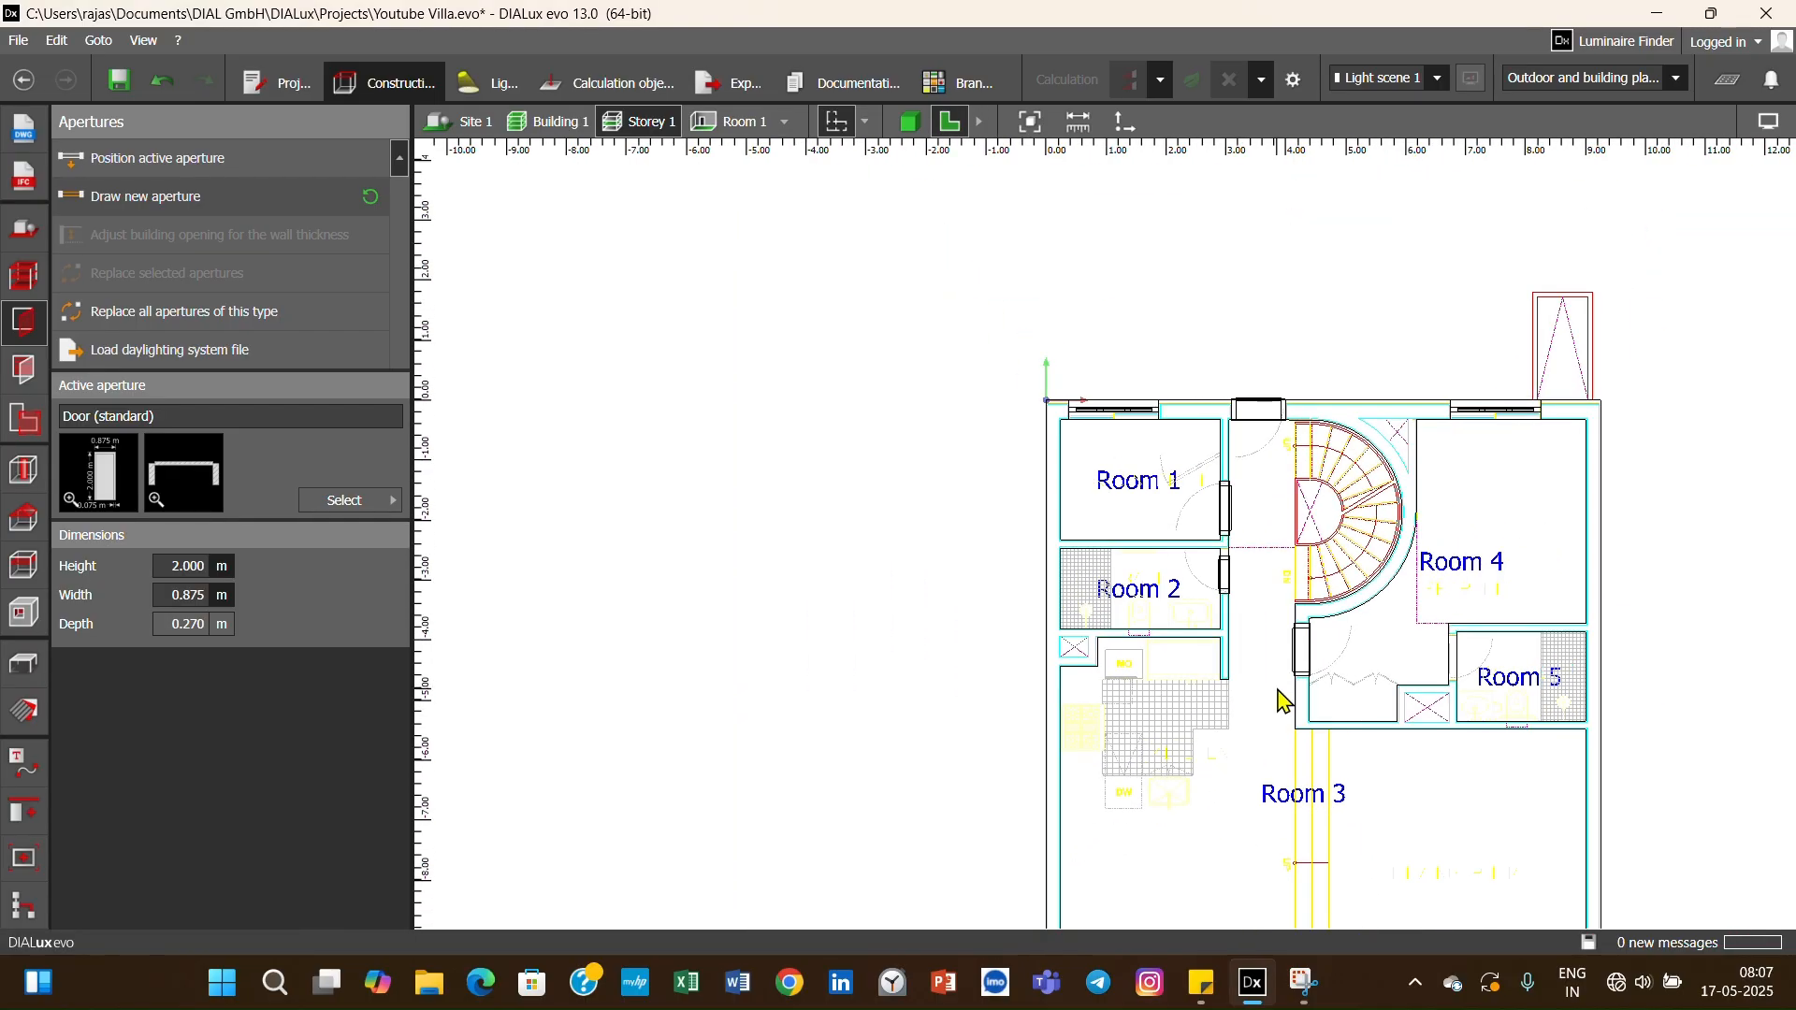
{"action": "scroll", "coordinate": [1507, 471], "scroll_direction": "up", "scroll_amount": 2}
{"action": "scroll", "coordinate": [1453, 652], "scroll_direction": "up", "scroll_amount": 3}
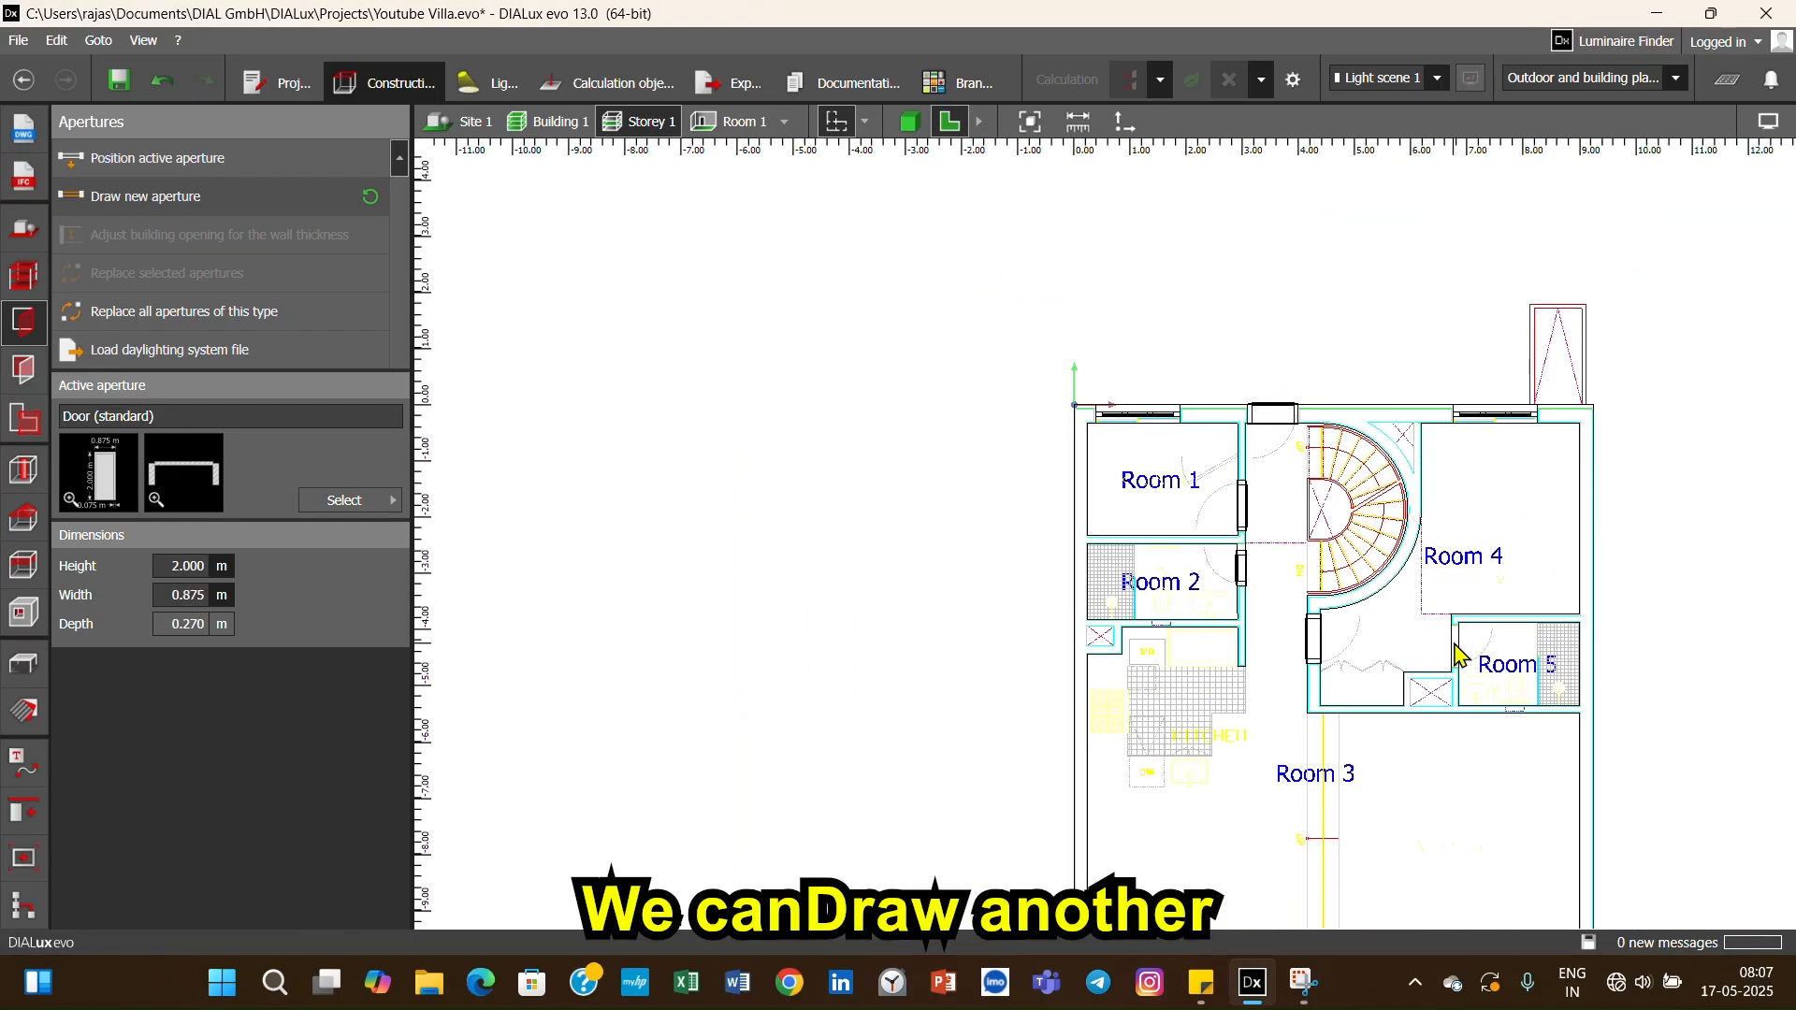
{"action": "scroll", "coordinate": [1452, 646], "scroll_direction": "up", "scroll_amount": 3}
{"action": "left_click", "coordinate": [198, 199]}
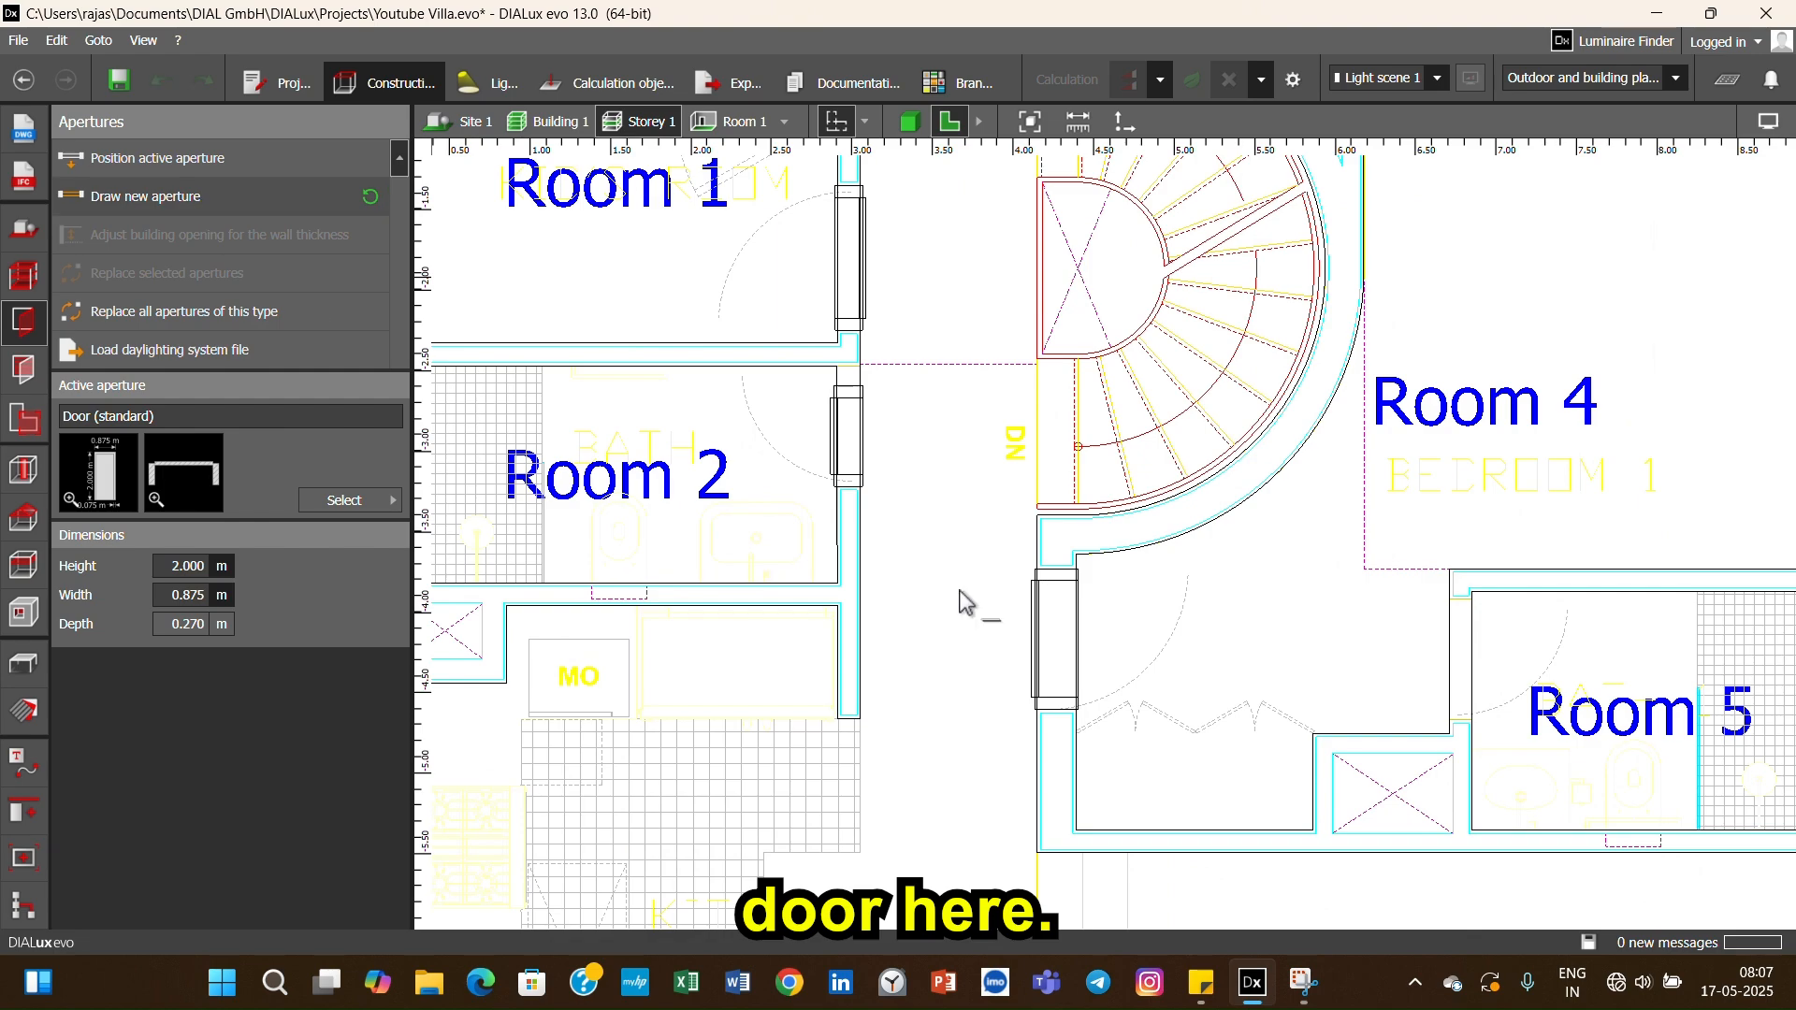
{"action": "left_click", "coordinate": [1453, 608]}
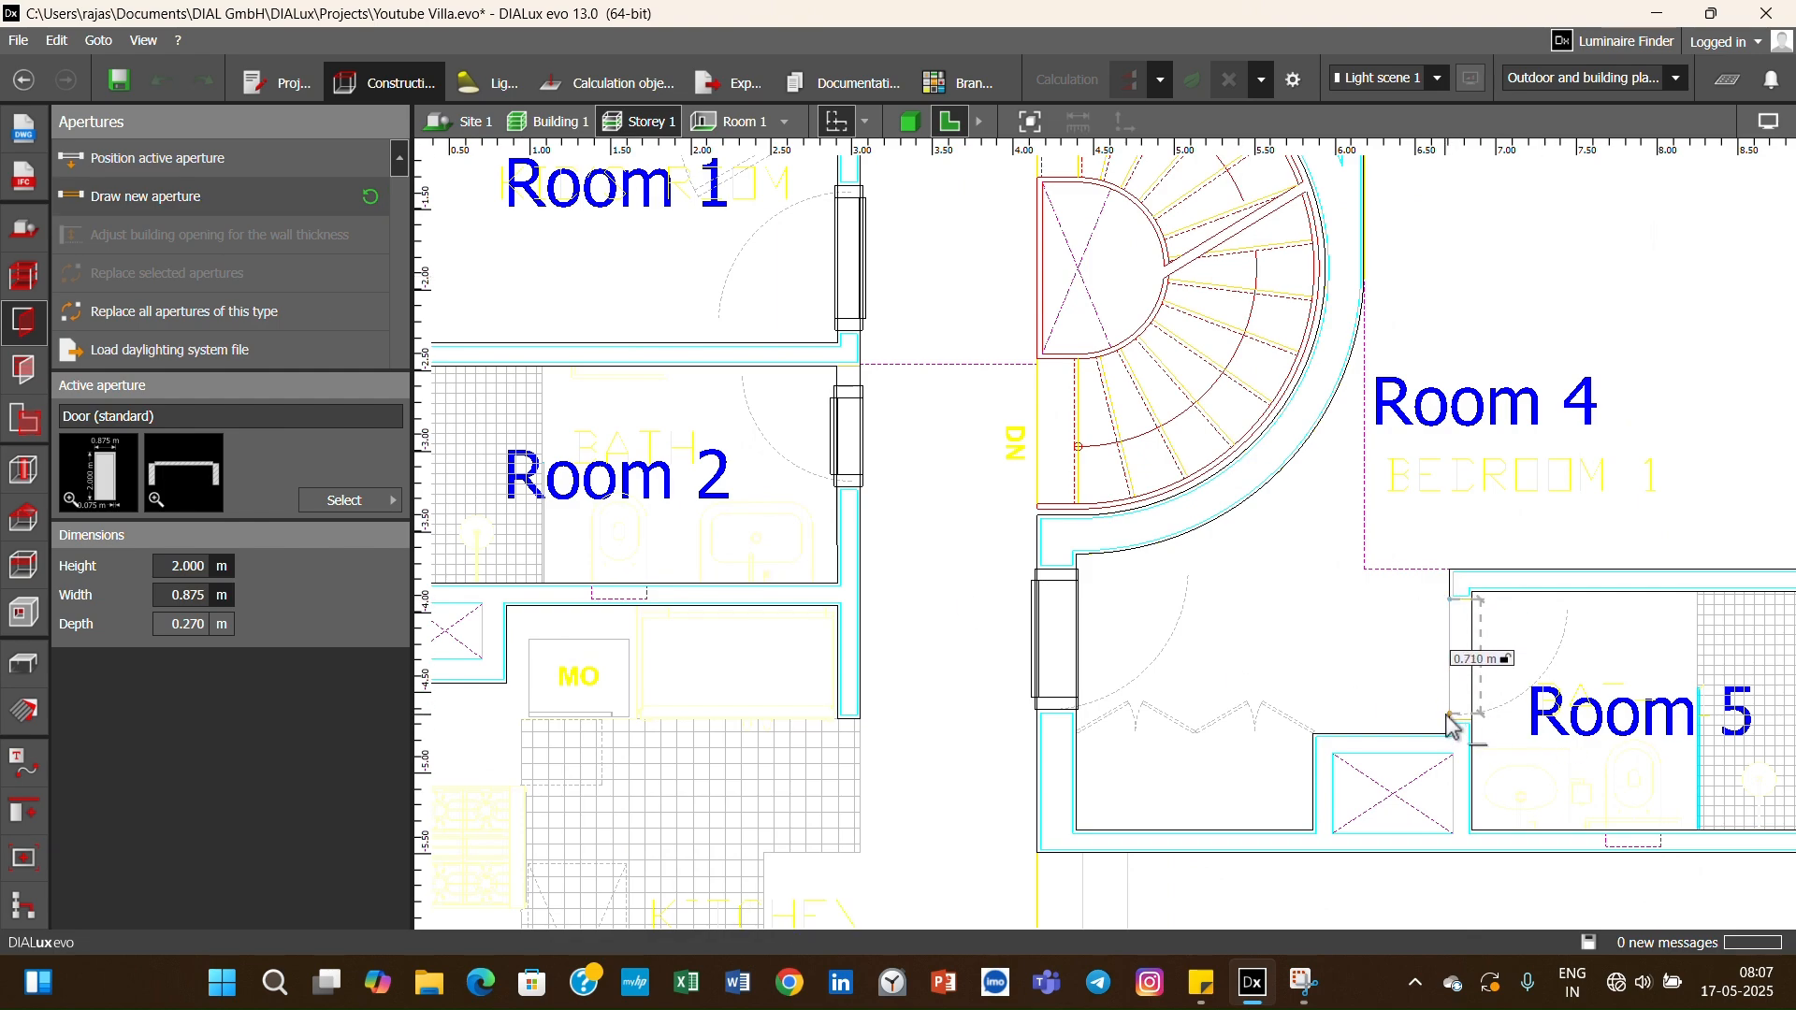
{"action": "left_click", "coordinate": [1453, 725]}
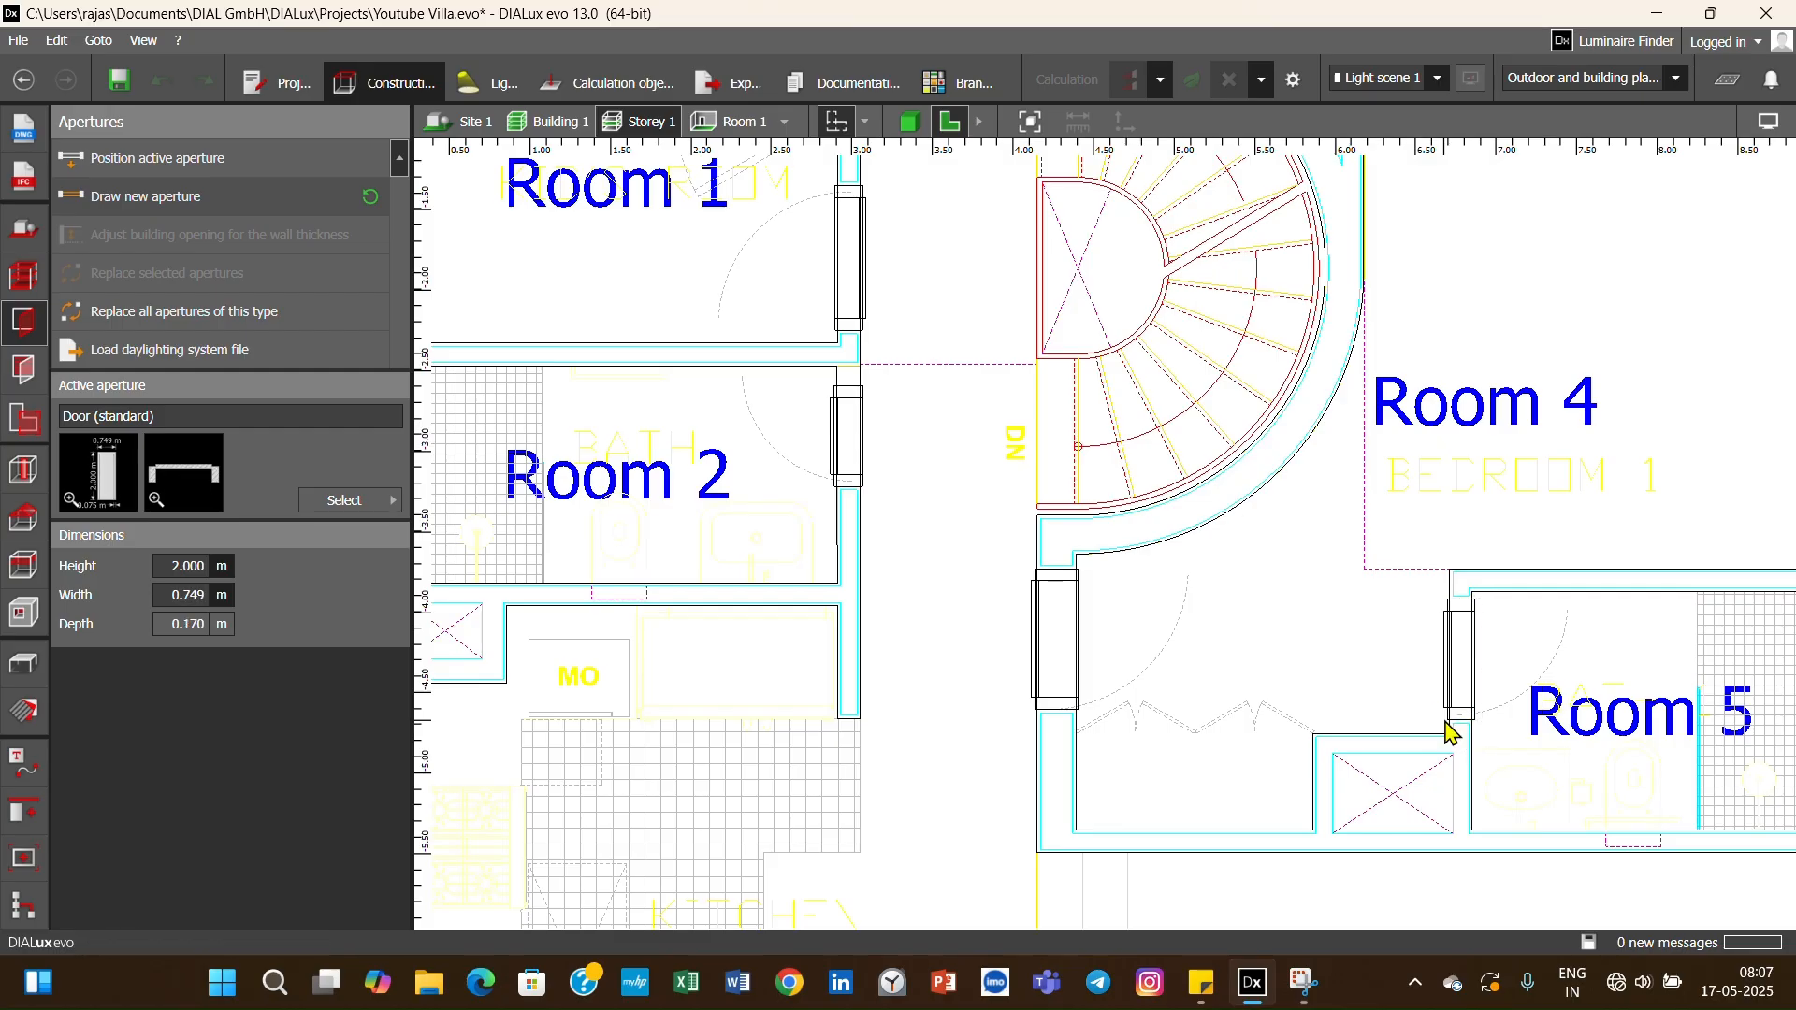
- Check the plan for door openings still without a door, and inspect the inserted doors from all around in the 3D view
{"action": "scroll", "coordinate": [1384, 701], "scroll_direction": "down", "scroll_amount": 2}
{"action": "scroll", "coordinate": [1382, 702], "scroll_direction": "down", "scroll_amount": 3}
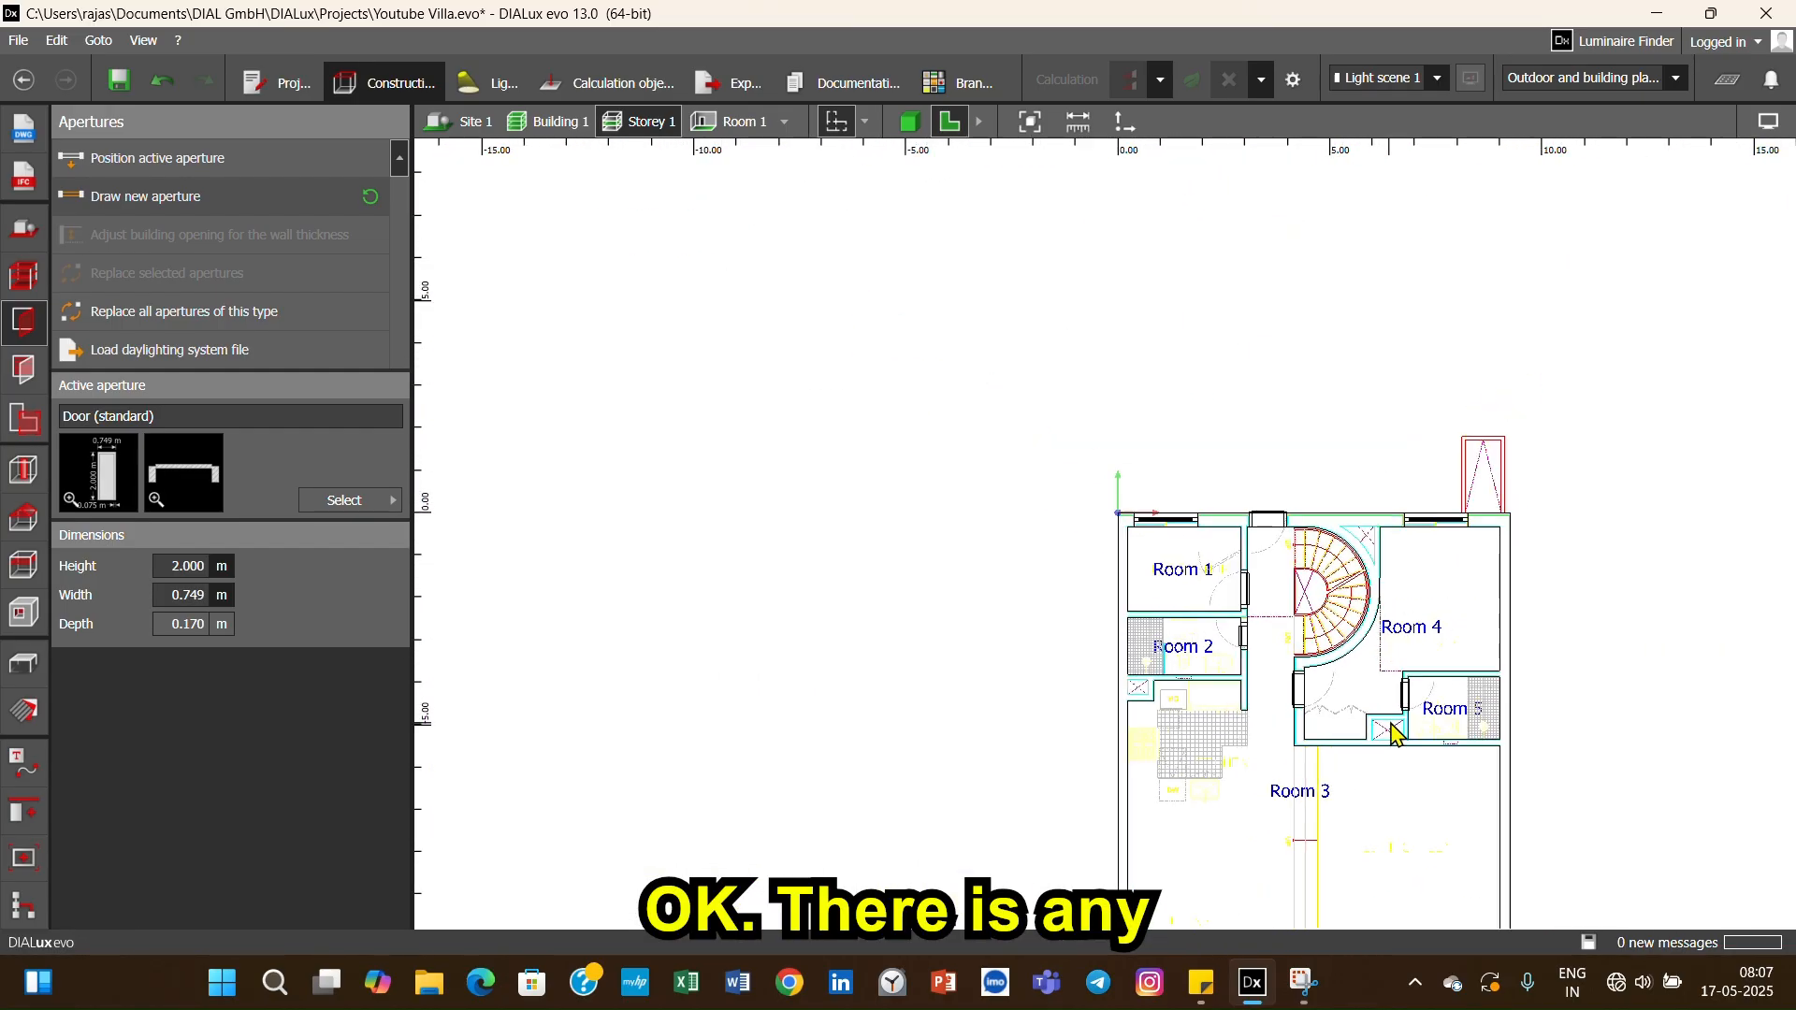
{"action": "middle_click_drag", "start_coordinate": [1406, 795], "coordinate": [1326, 789]}
{"action": "scroll", "coordinate": [1282, 553], "scroll_direction": "up", "scroll_amount": 4}
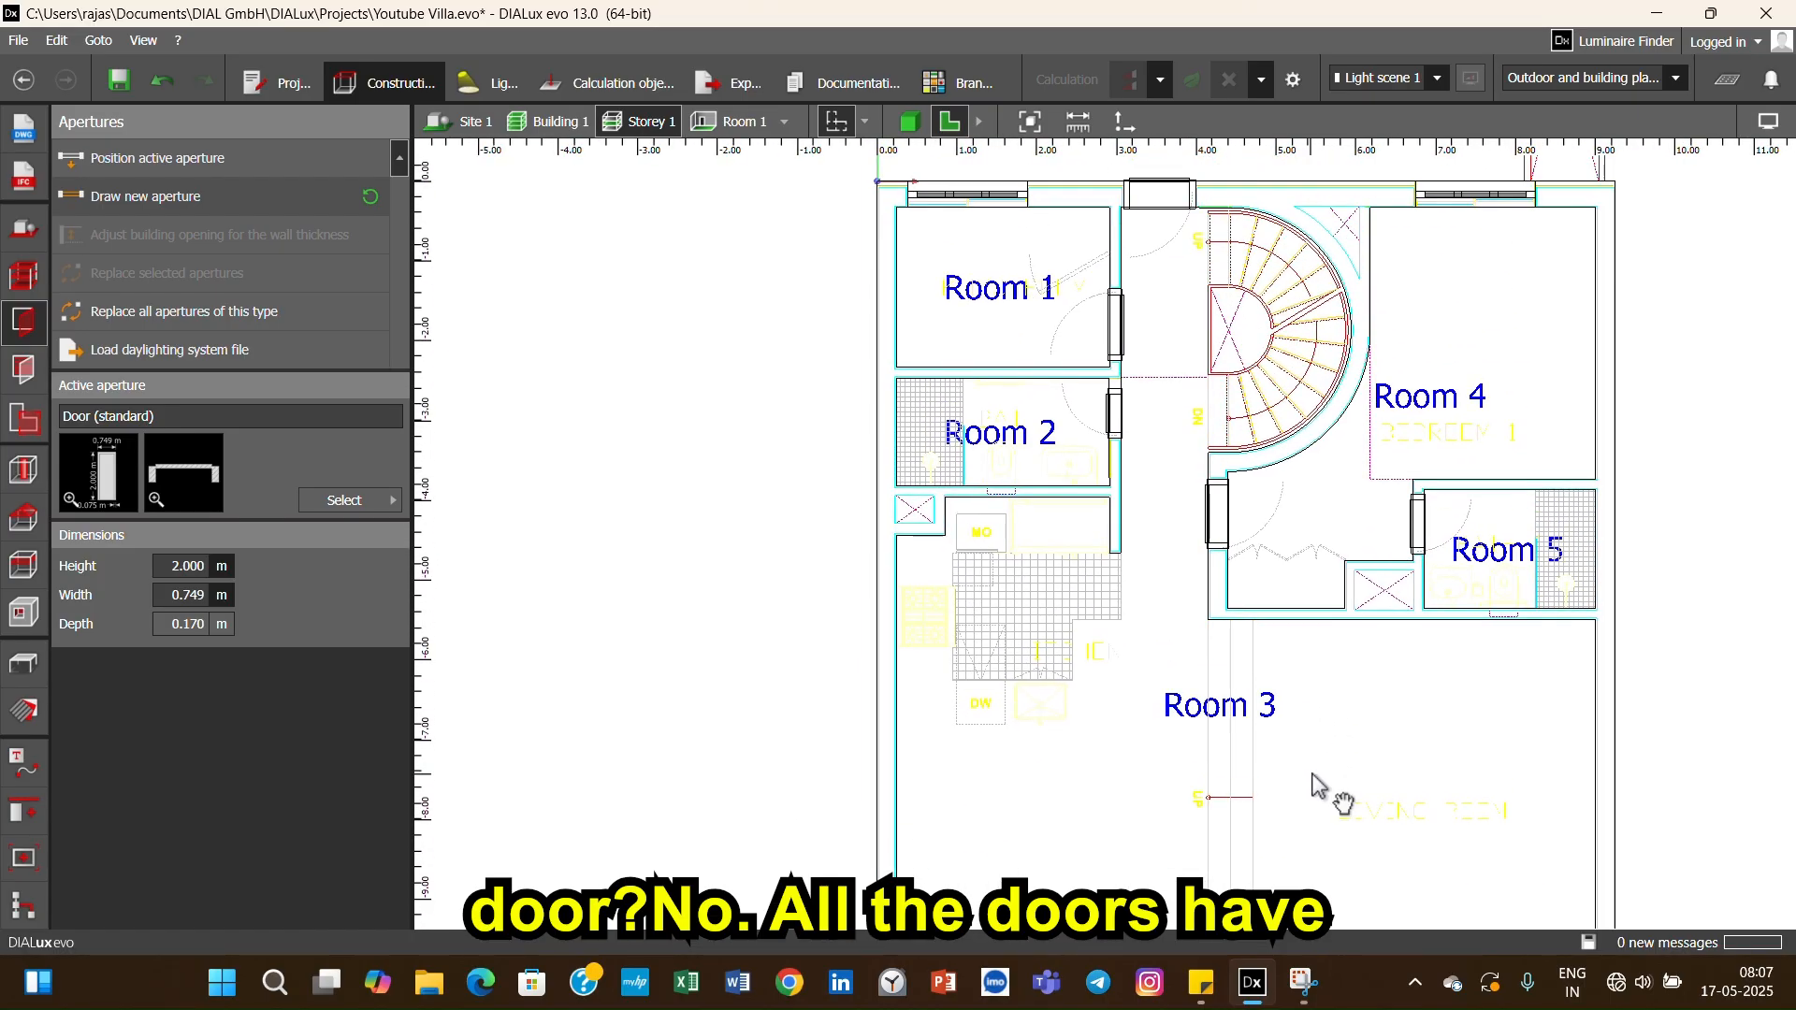
{"action": "scroll", "coordinate": [1314, 707], "scroll_direction": "down", "scroll_amount": 1}
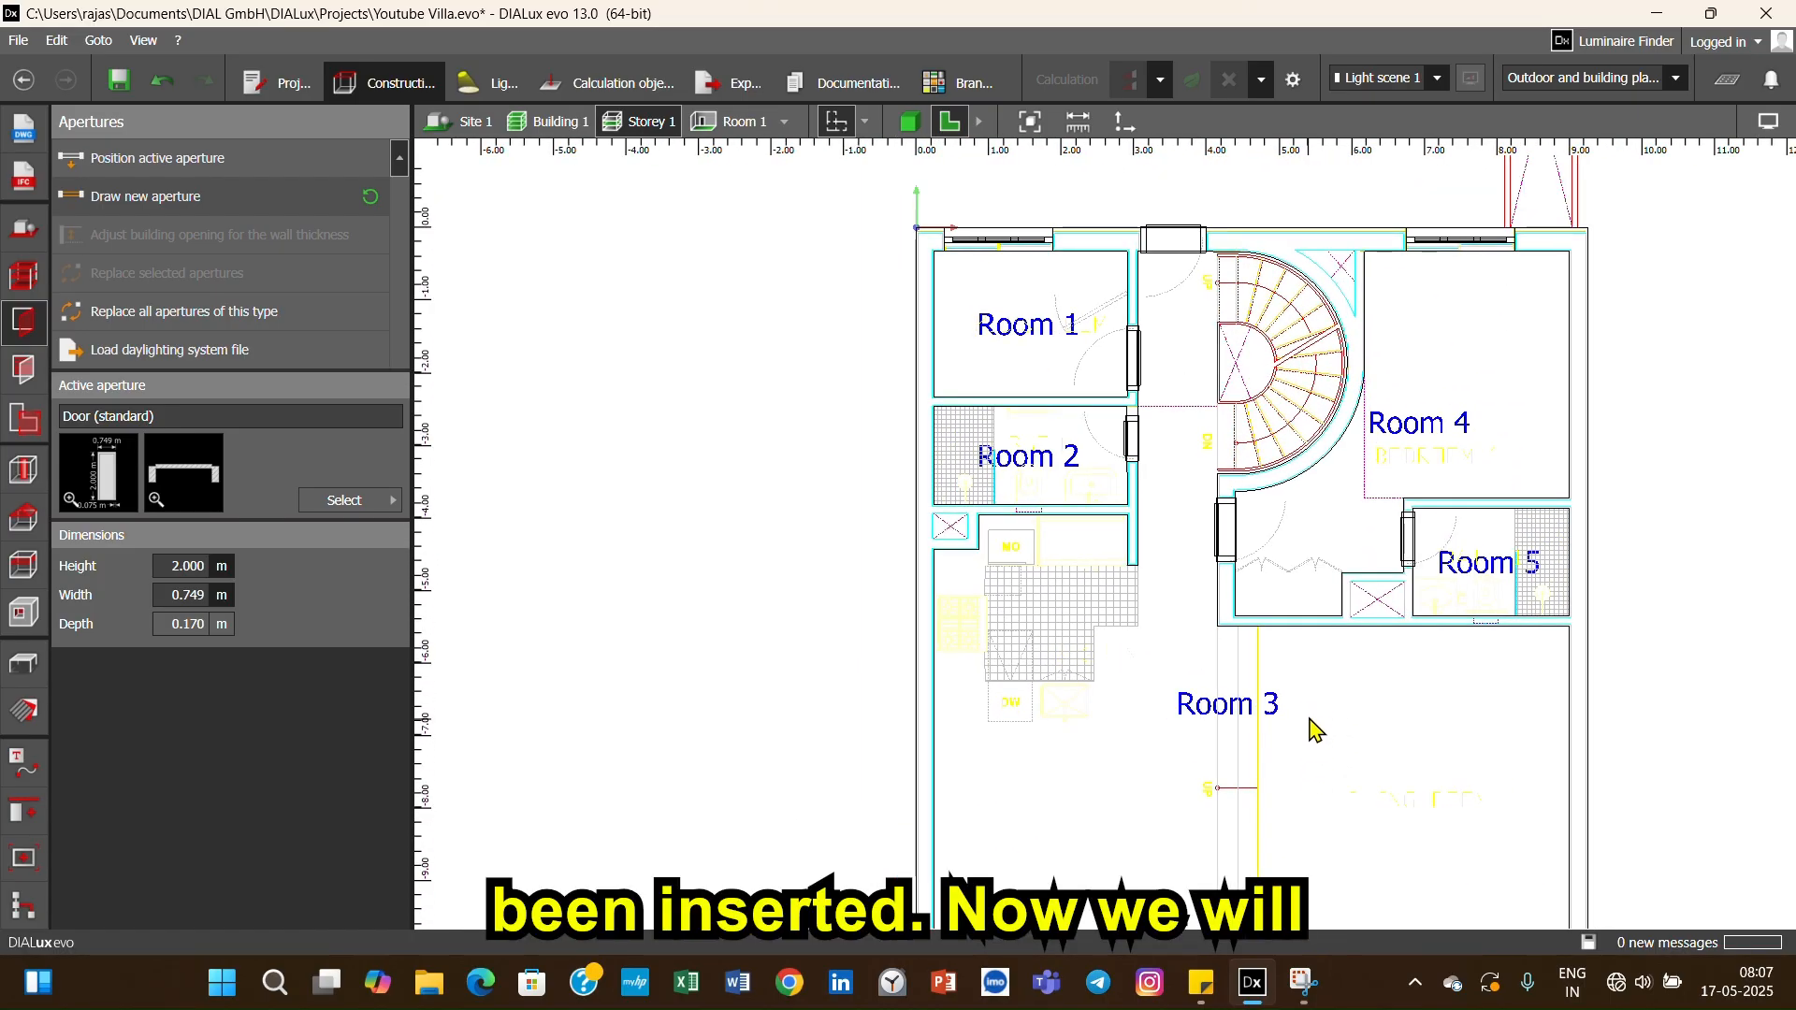
{"action": "left_click", "coordinate": [907, 120]}
{"action": "mouse_move", "coordinate": [1048, 687]}
{"action": "middle_mouse_down"}
{"action": "mouse_move", "coordinate": [870, 689]}
{"action": "mouse_move", "coordinate": [1084, 715]}
{"action": "mouse_move", "coordinate": [1231, 636]}
{"action": "mouse_move", "coordinate": [1233, 681]}
{"action": "mouse_move", "coordinate": [1316, 539]}
{"action": "mouse_move", "coordinate": [951, 696]}
{"action": "mouse_move", "coordinate": [1203, 558]}
{"action": "mouse_move", "coordinate": [1303, 441]}
{"action": "mouse_move", "coordinate": [1143, 742]}
{"action": "mouse_move", "coordinate": [1206, 670]}
{"action": "mouse_move", "coordinate": [1235, 760]}
{"action": "mouse_move", "coordinate": [1250, 750]}
{"action": "mouse_move", "coordinate": [1247, 633]}
{"action": "mouse_move", "coordinate": [1138, 717]}
{"action": "mouse_move", "coordinate": [1053, 680]}
{"action": "middle_mouse_up"}
{"action": "scroll", "coordinate": [1244, 686], "scroll_direction": "up", "scroll_amount": 5}
{"action": "scroll", "coordinate": [1198, 692], "scroll_direction": "down", "scroll_amount": 5}
{"action": "scroll", "coordinate": [1014, 669], "scroll_direction": "up", "scroll_amount": 5}
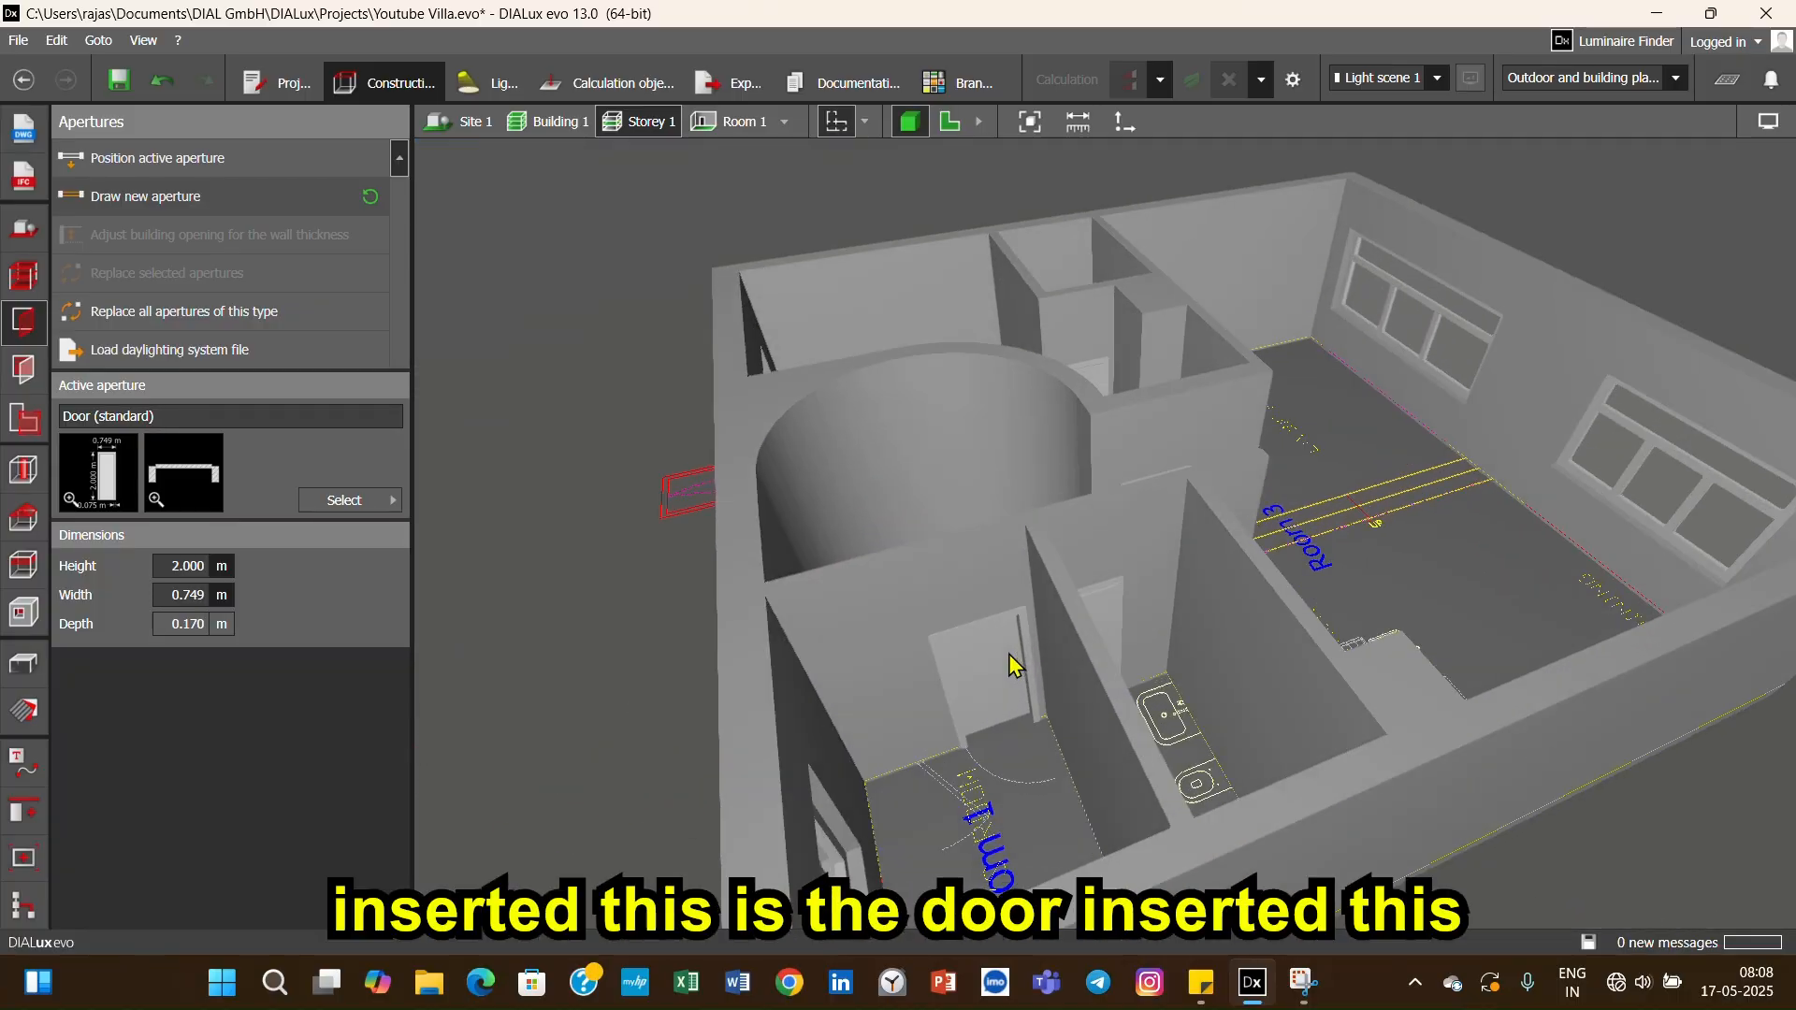
{"action": "scroll", "coordinate": [1207, 692], "scroll_direction": "up", "scroll_amount": 2}
{"action": "middle_click_drag", "start_coordinate": [1186, 703], "coordinate": [1205, 686]}
{"action": "right_click_drag", "start_coordinate": [1237, 655], "coordinate": [1154, 669]}
{"action": "scroll", "coordinate": [1382, 569], "scroll_direction": "down", "scroll_amount": 2}
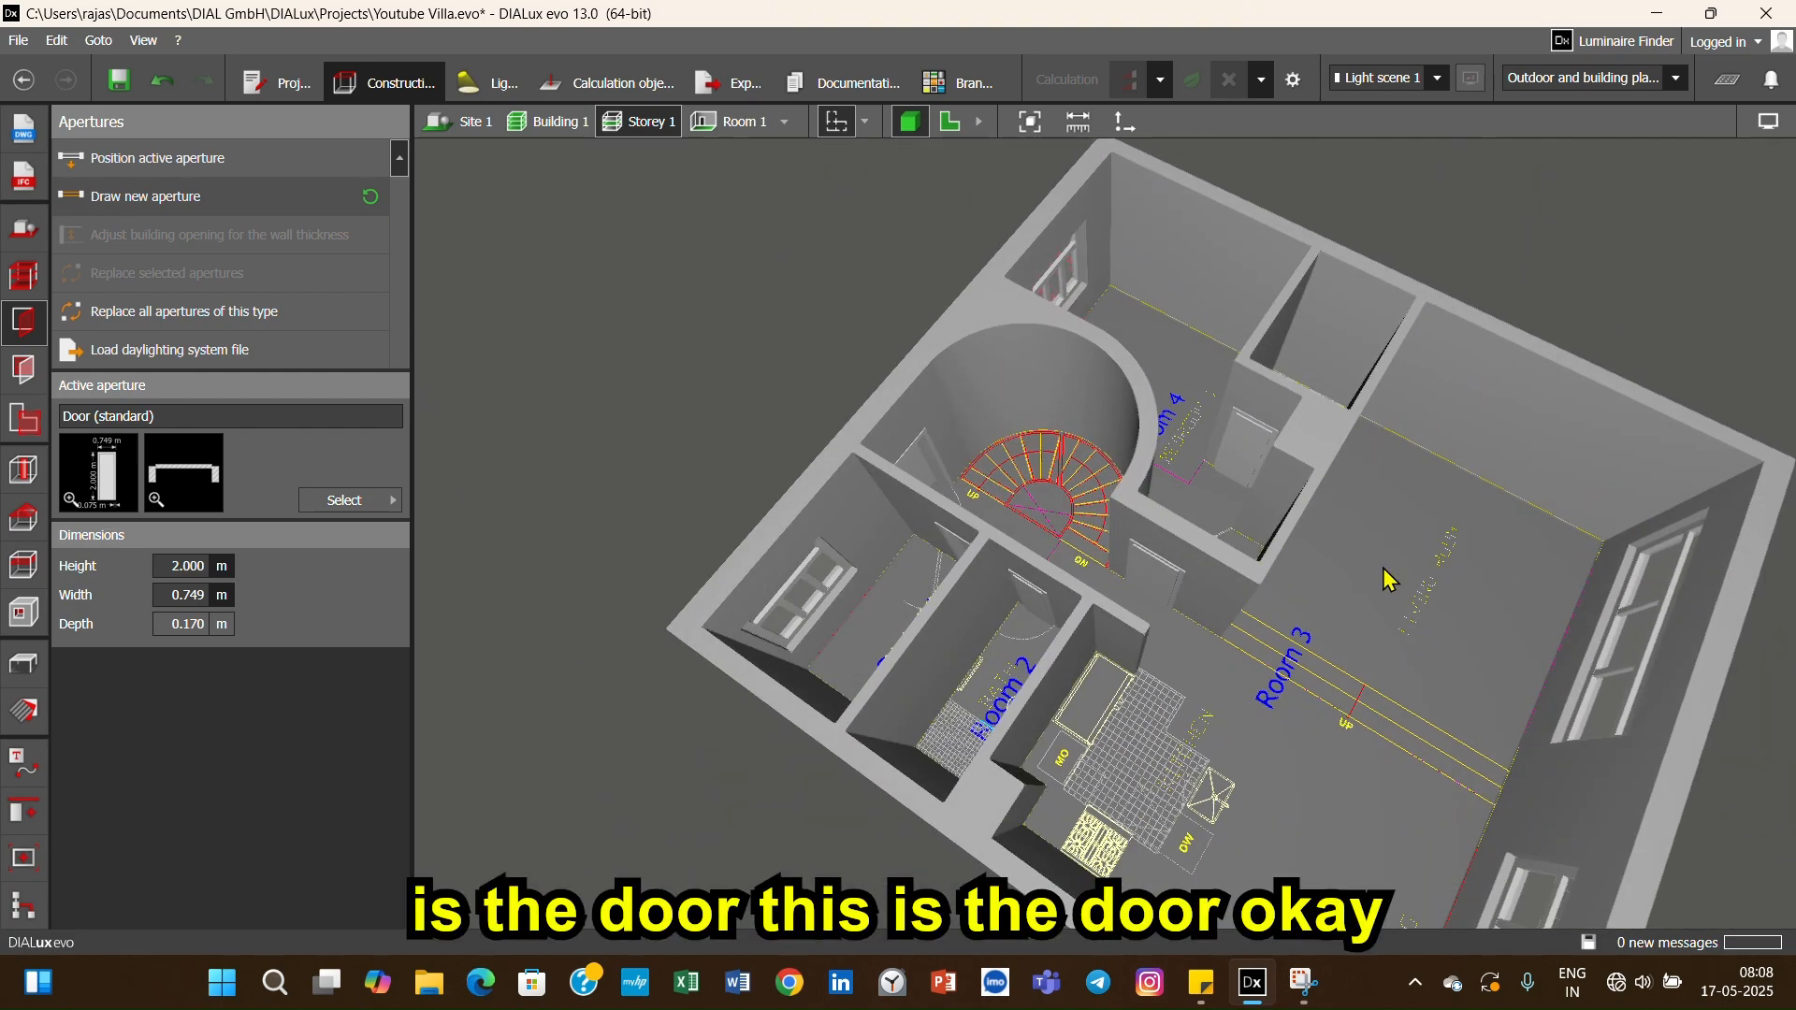
{"action": "scroll", "coordinate": [1382, 569], "scroll_direction": "down", "scroll_amount": 3}
{"action": "right_click_drag", "start_coordinate": [1384, 599], "coordinate": [1117, 519]}
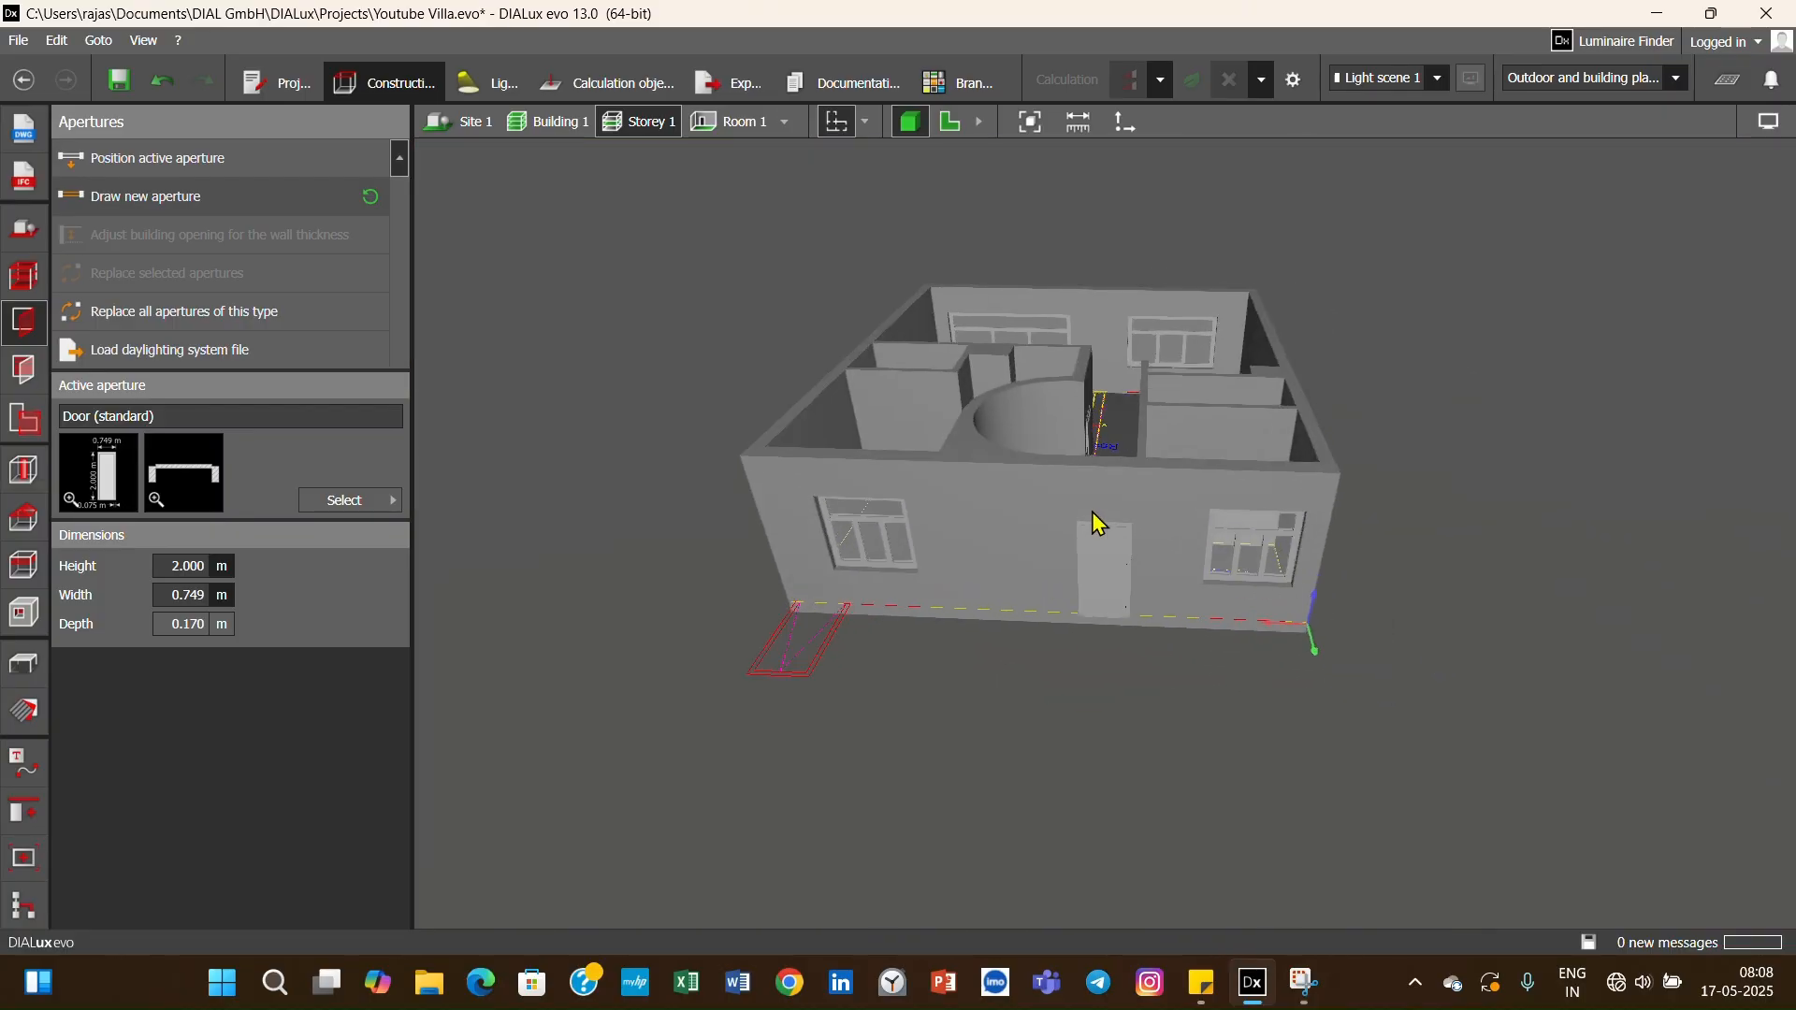
- Examine the entrance door's position within the thickness of the outer wall from the front and from above
{"action": "scroll", "coordinate": [1094, 517], "scroll_direction": "up", "scroll_amount": 3}
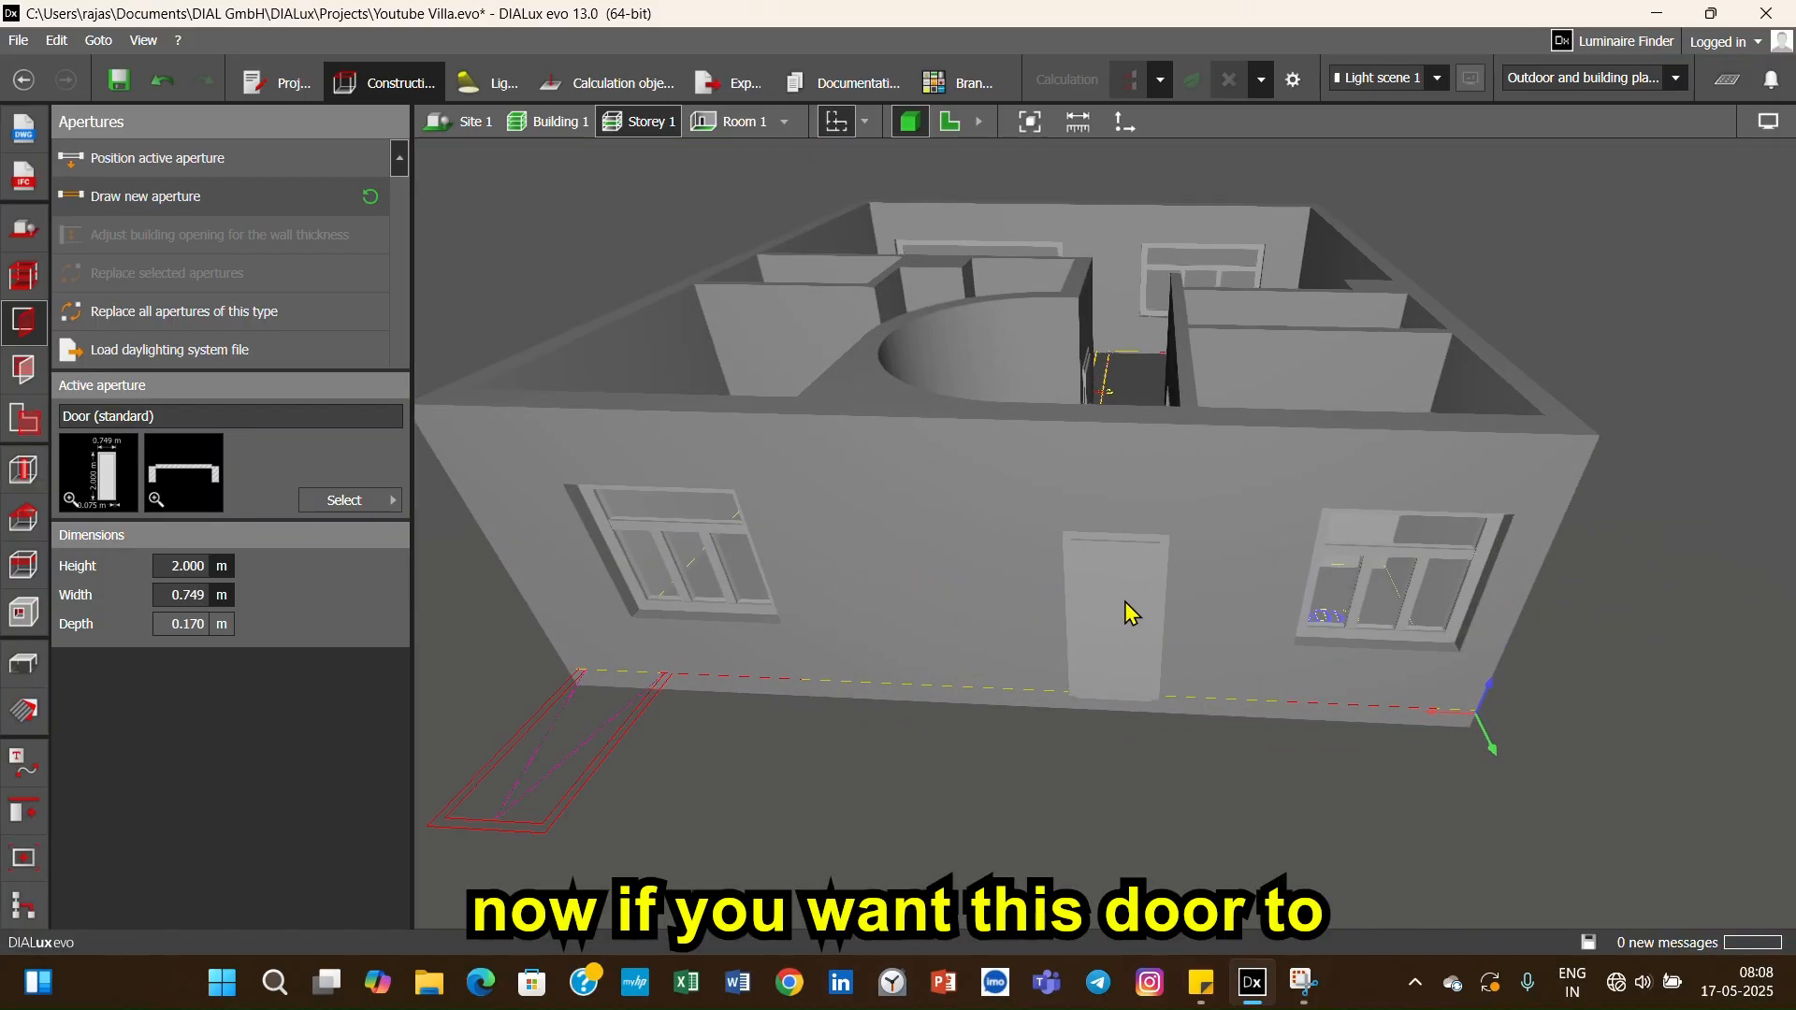
{"action": "scroll", "coordinate": [1141, 630], "scroll_direction": "up", "scroll_amount": 2}
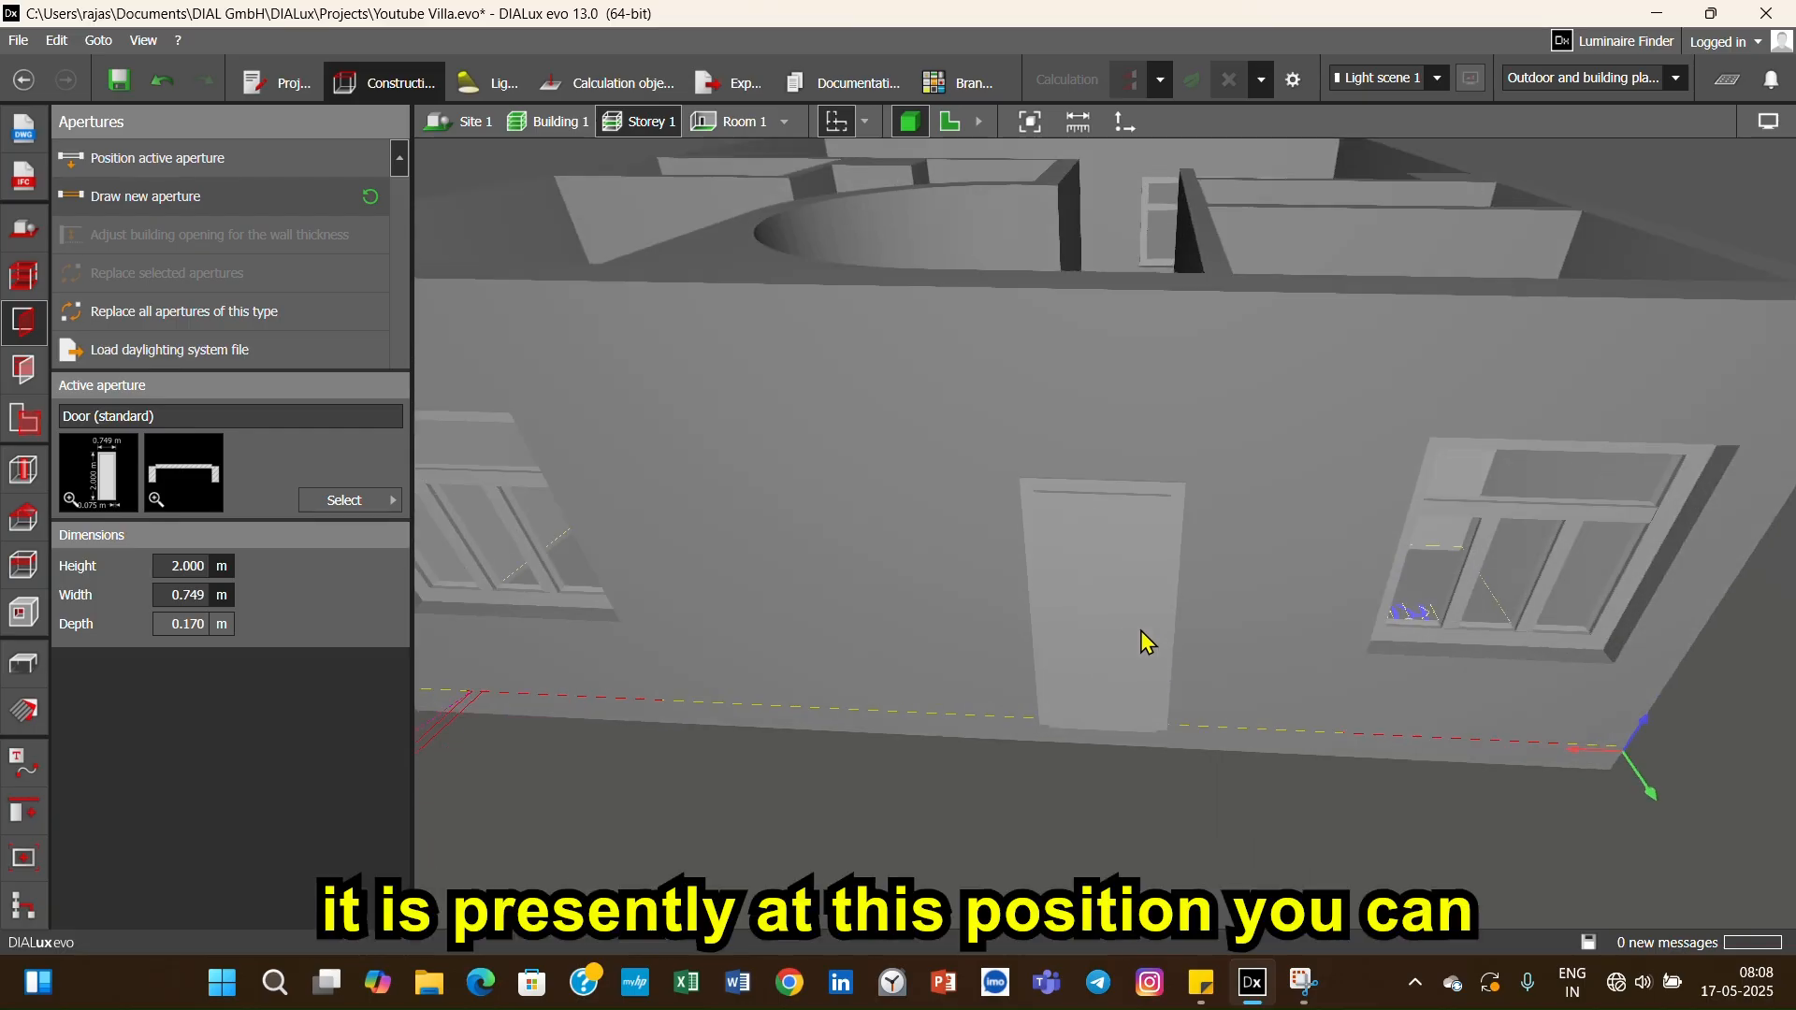
{"action": "scroll", "coordinate": [1141, 631], "scroll_direction": "down", "scroll_amount": 1}
{"action": "scroll", "coordinate": [1141, 630], "scroll_direction": "down", "scroll_amount": 3}
{"action": "right_click_drag", "start_coordinate": [1138, 616], "coordinate": [932, 625]}
{"action": "right_click_drag", "start_coordinate": [1078, 565], "coordinate": [1010, 500]}
{"action": "right_click_drag", "start_coordinate": [963, 568], "coordinate": [1092, 671]}
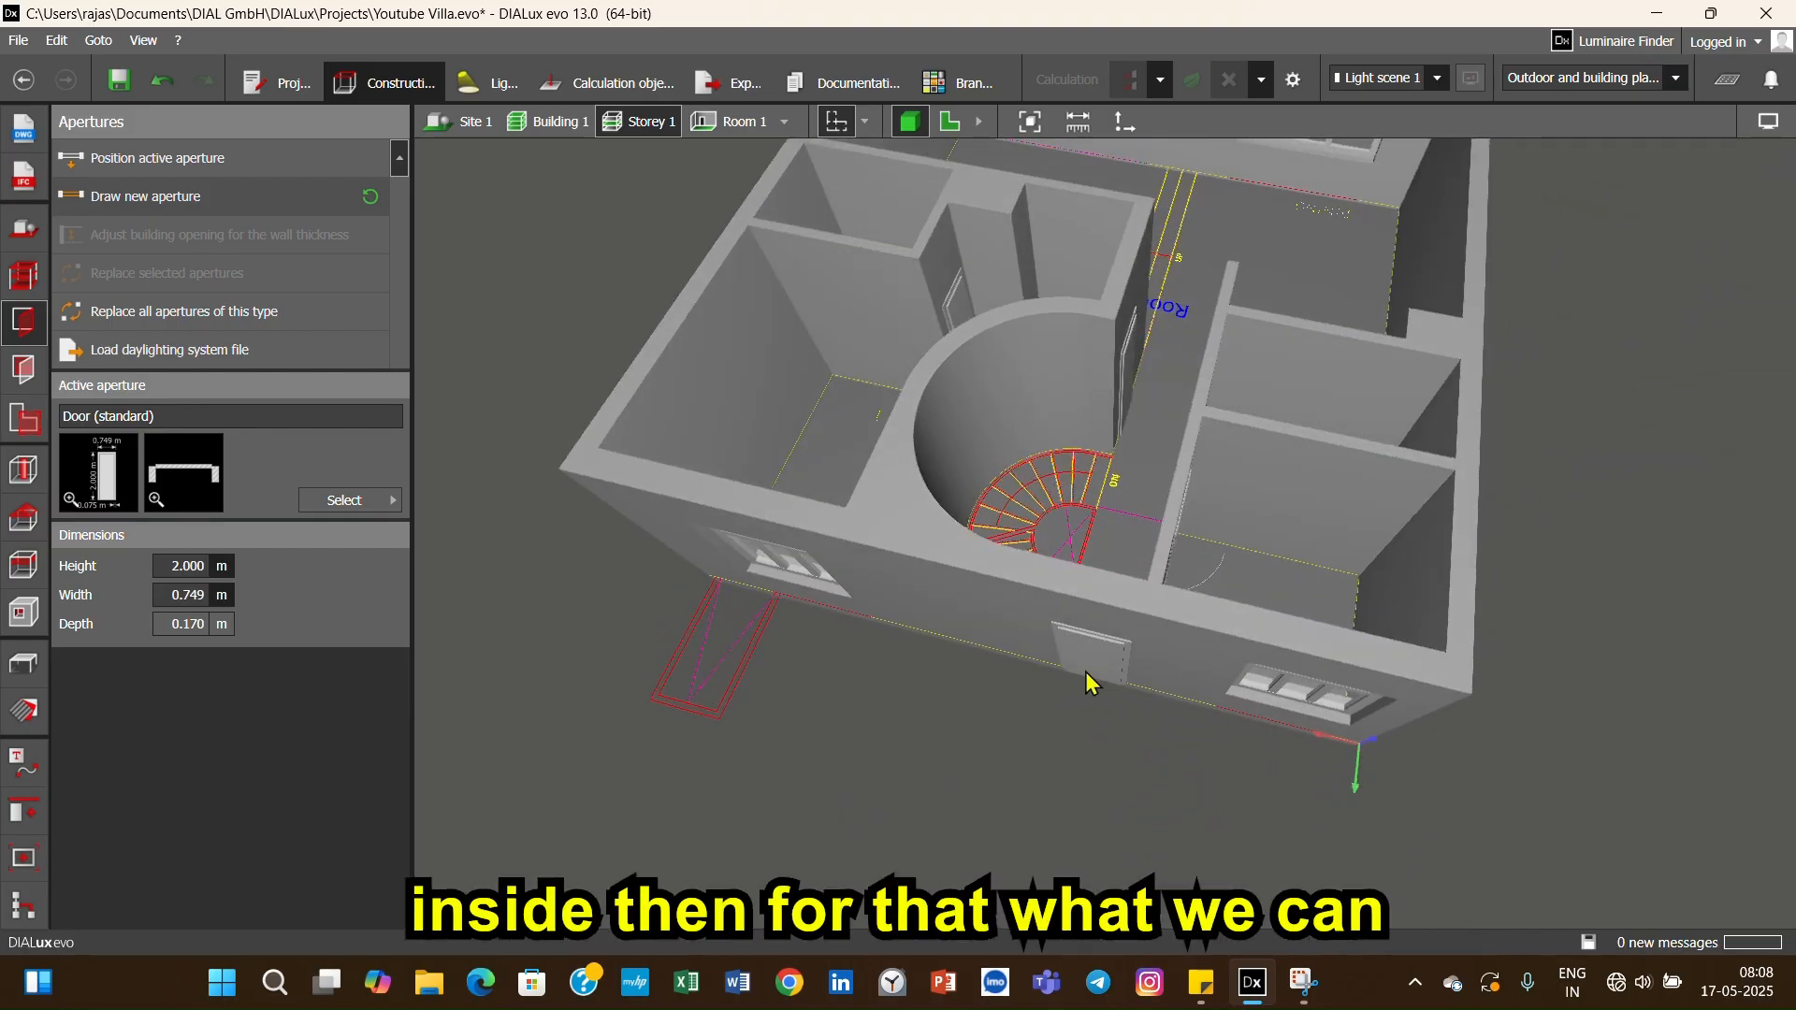
- Rotate the entrance door in the floor plan by 180° so its rotation about the vertical axis is 0°
{"action": "left_click", "coordinate": [950, 122]}
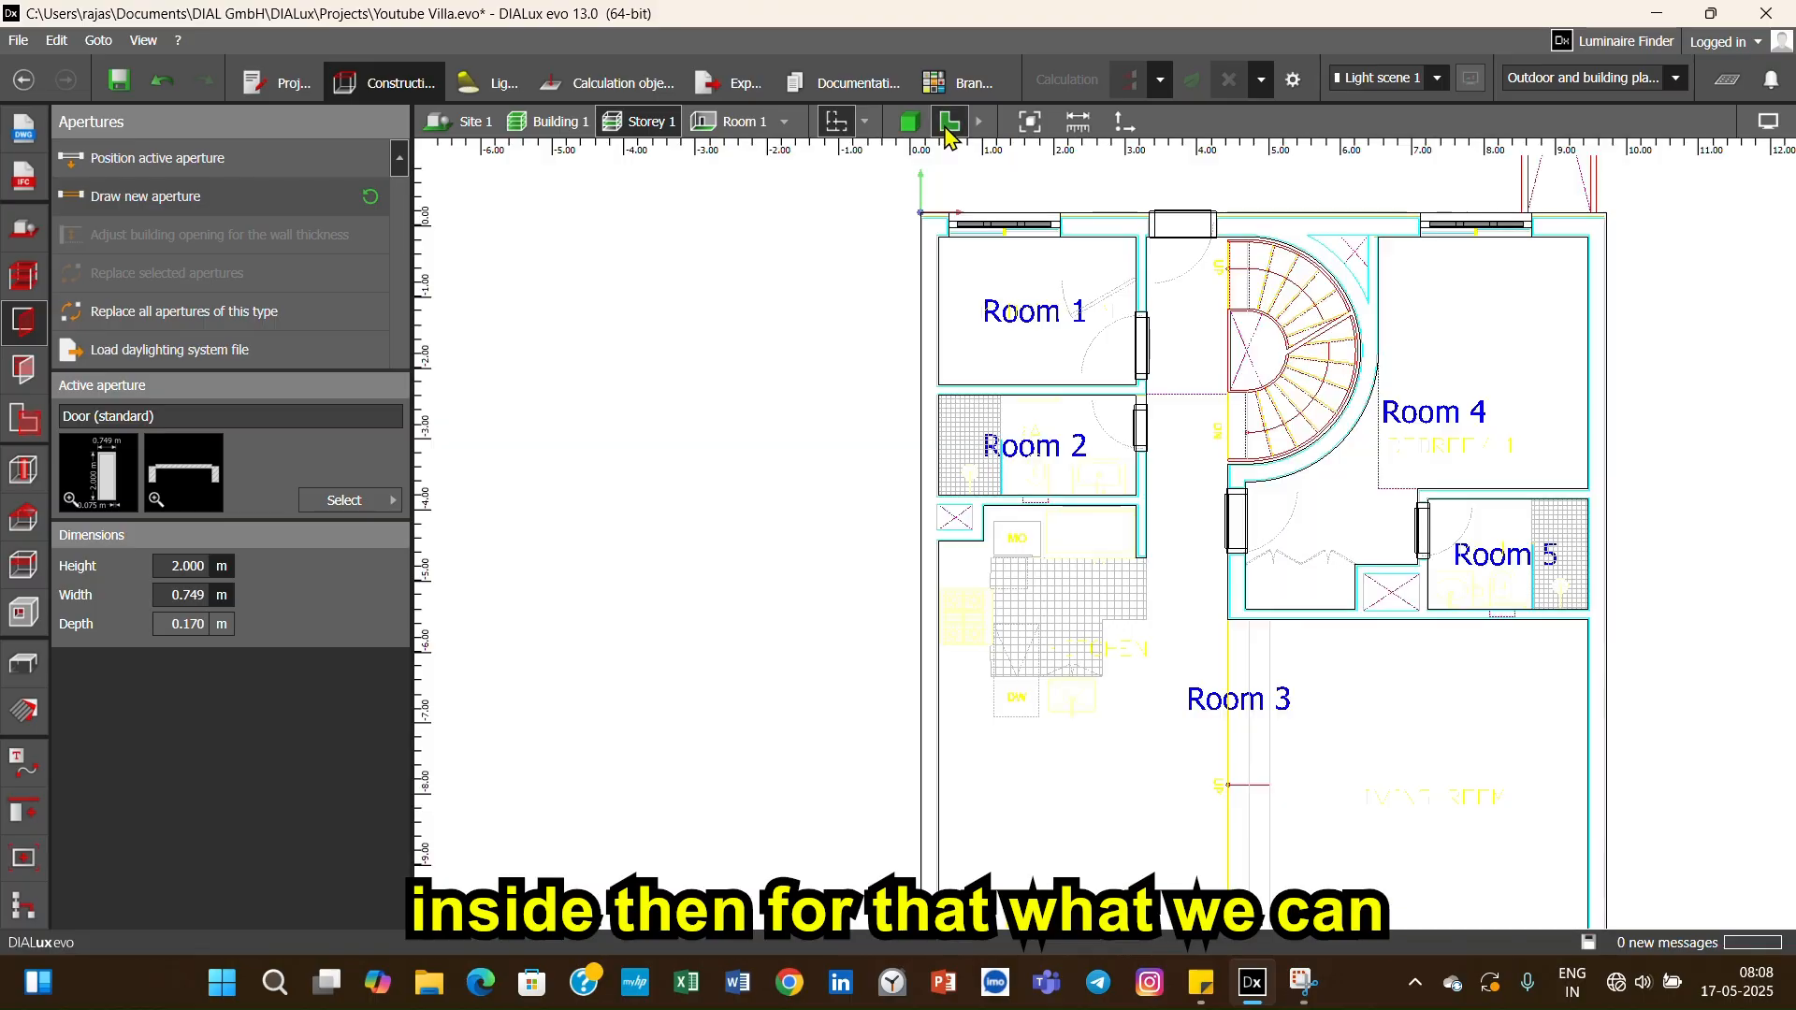
{"action": "scroll", "coordinate": [1102, 650], "scroll_direction": "down", "scroll_amount": 2}
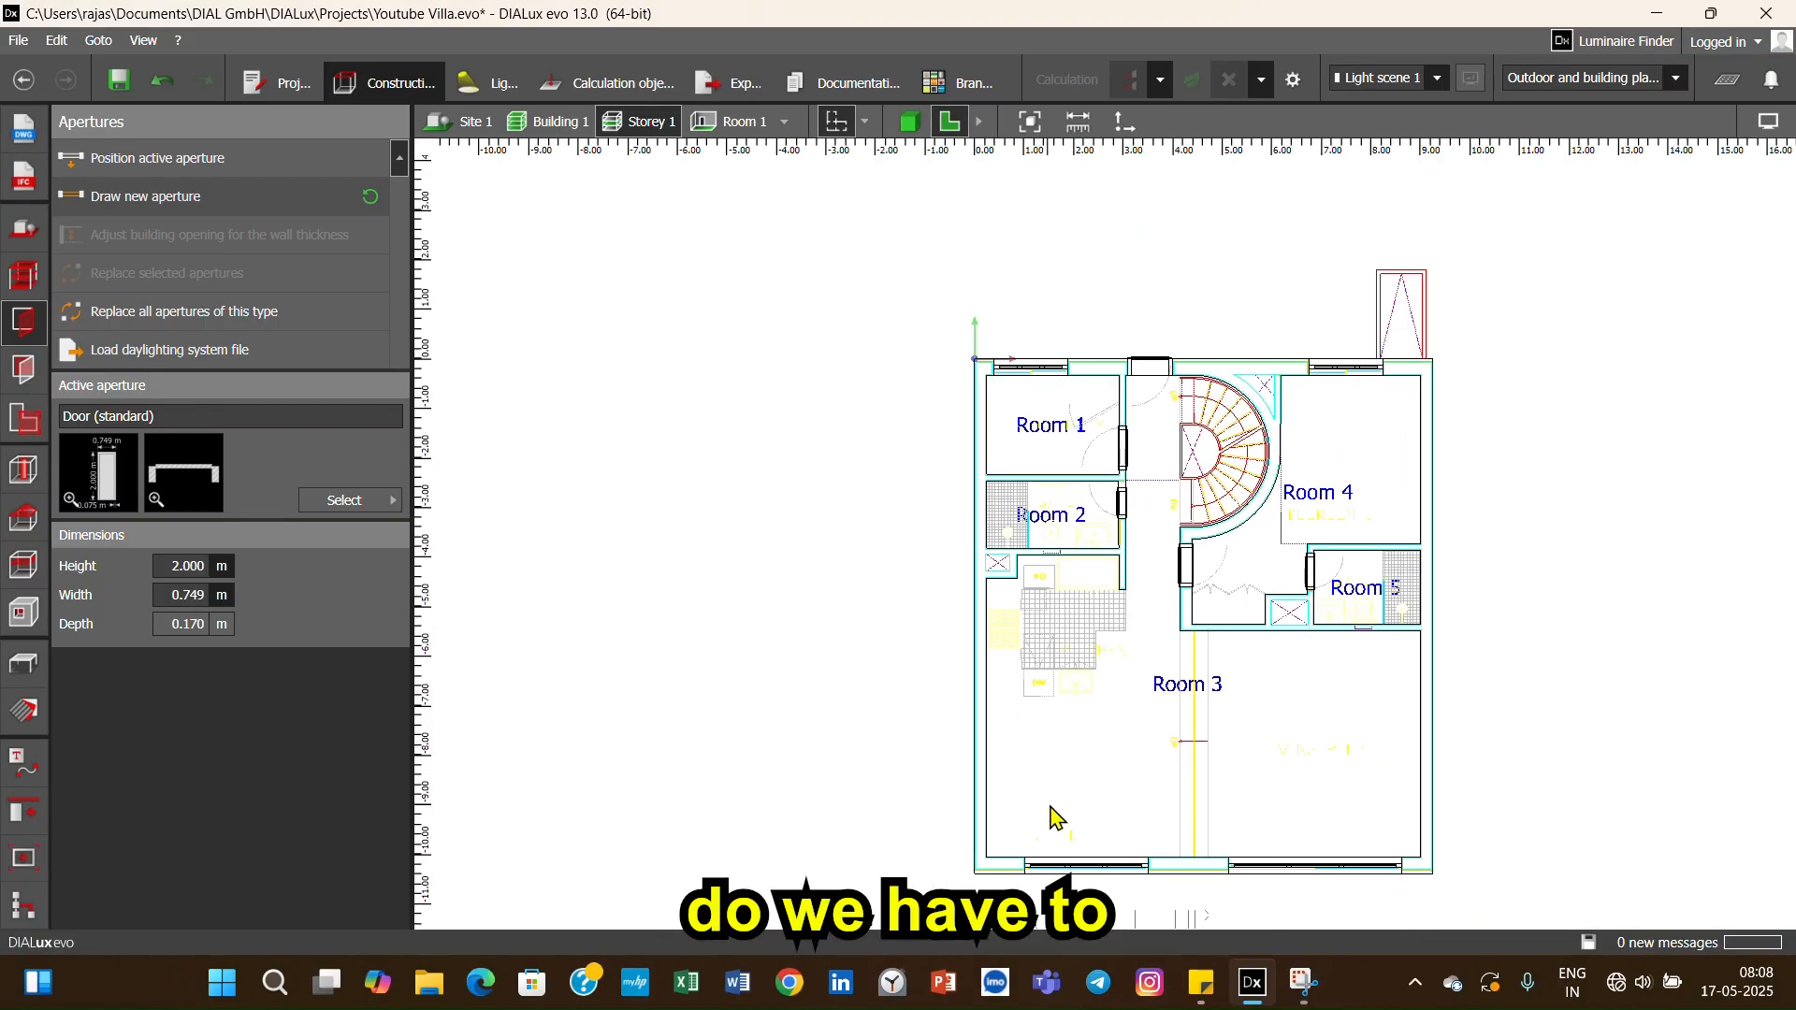
{"action": "scroll", "coordinate": [1132, 421], "scroll_direction": "up", "scroll_amount": 3}
{"action": "left_click", "coordinate": [1175, 327]}
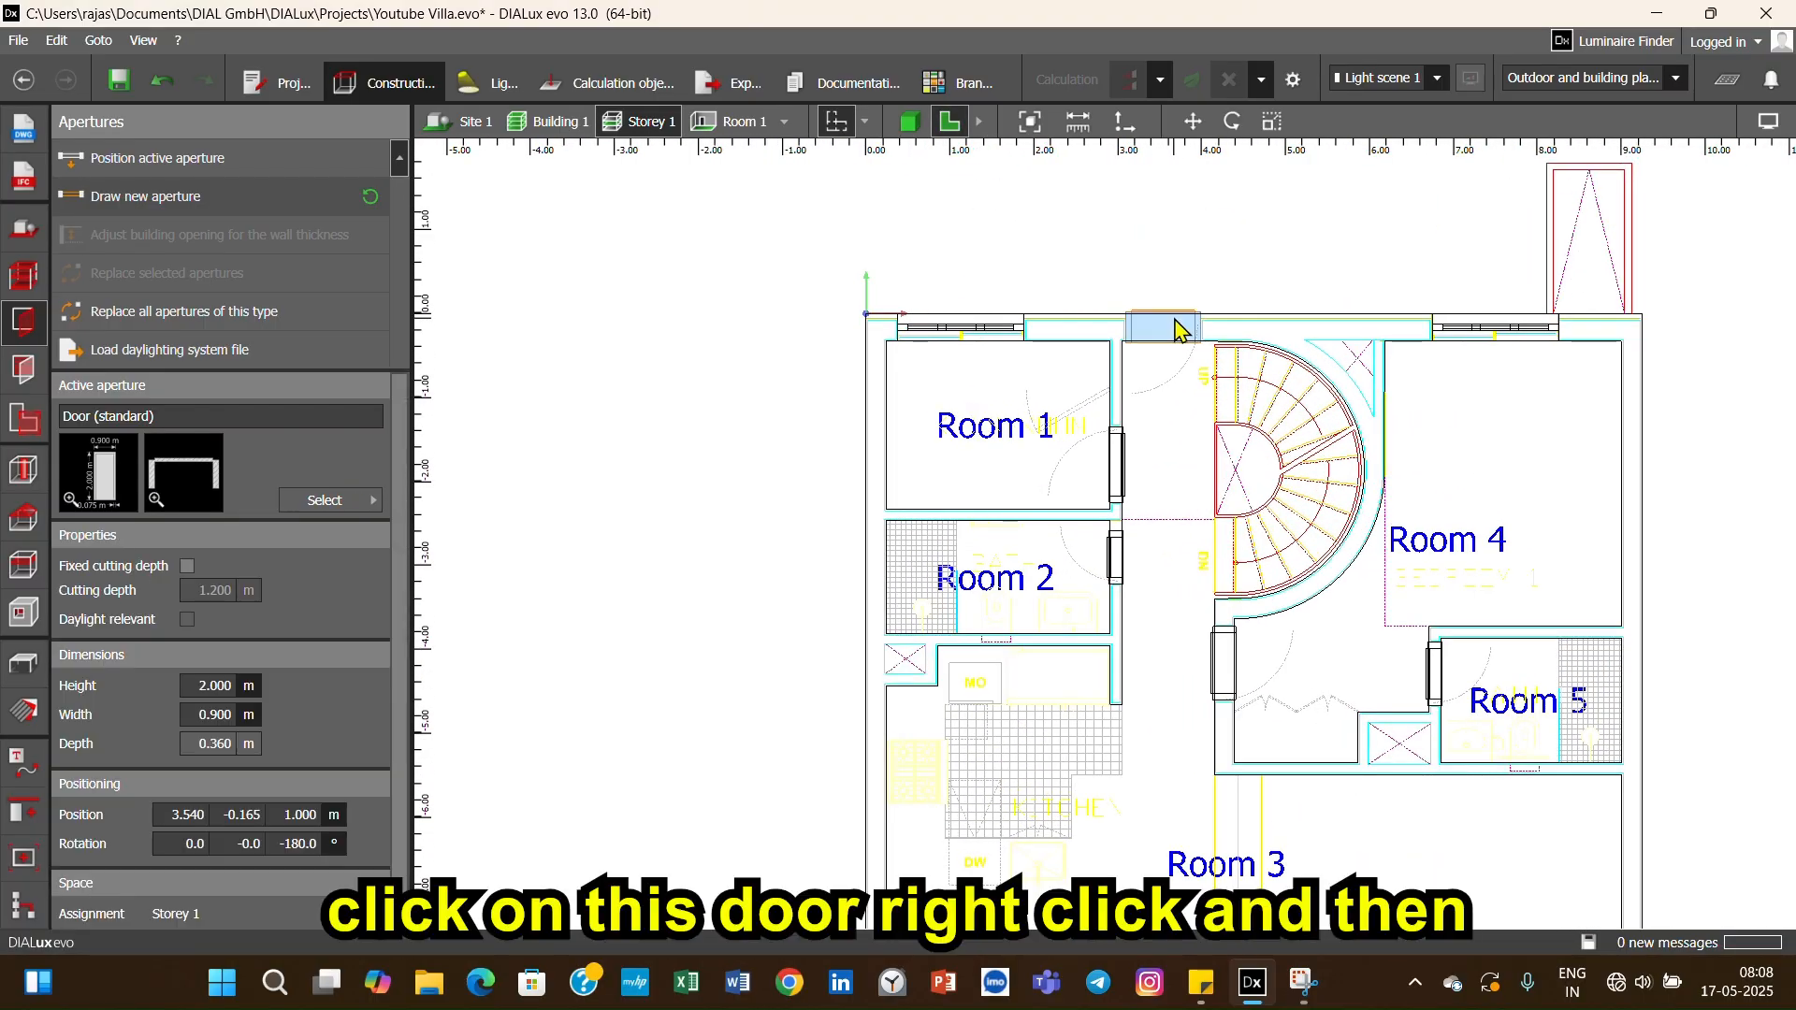
{"action": "right_click", "coordinate": [1176, 329]}
{"action": "left_click", "coordinate": [1202, 359]}
{"action": "left_click", "coordinate": [1064, 327]}
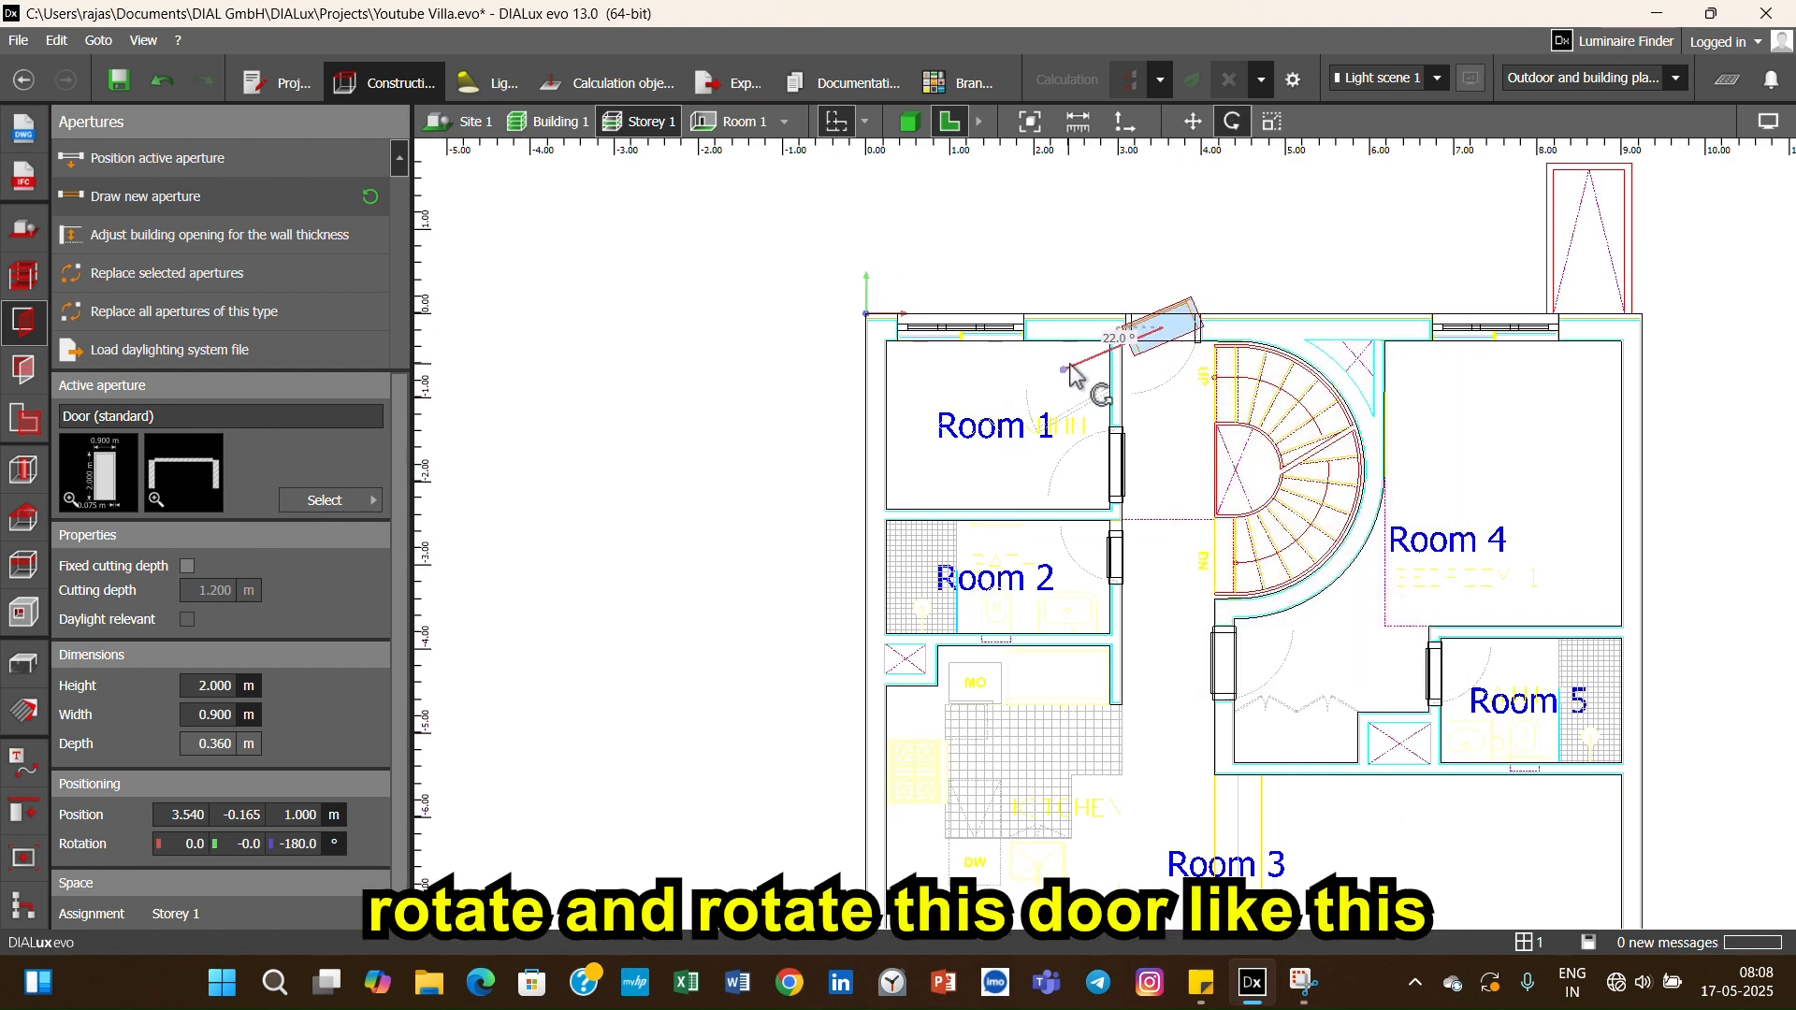
{"action": "left_click", "coordinate": [1333, 343]}
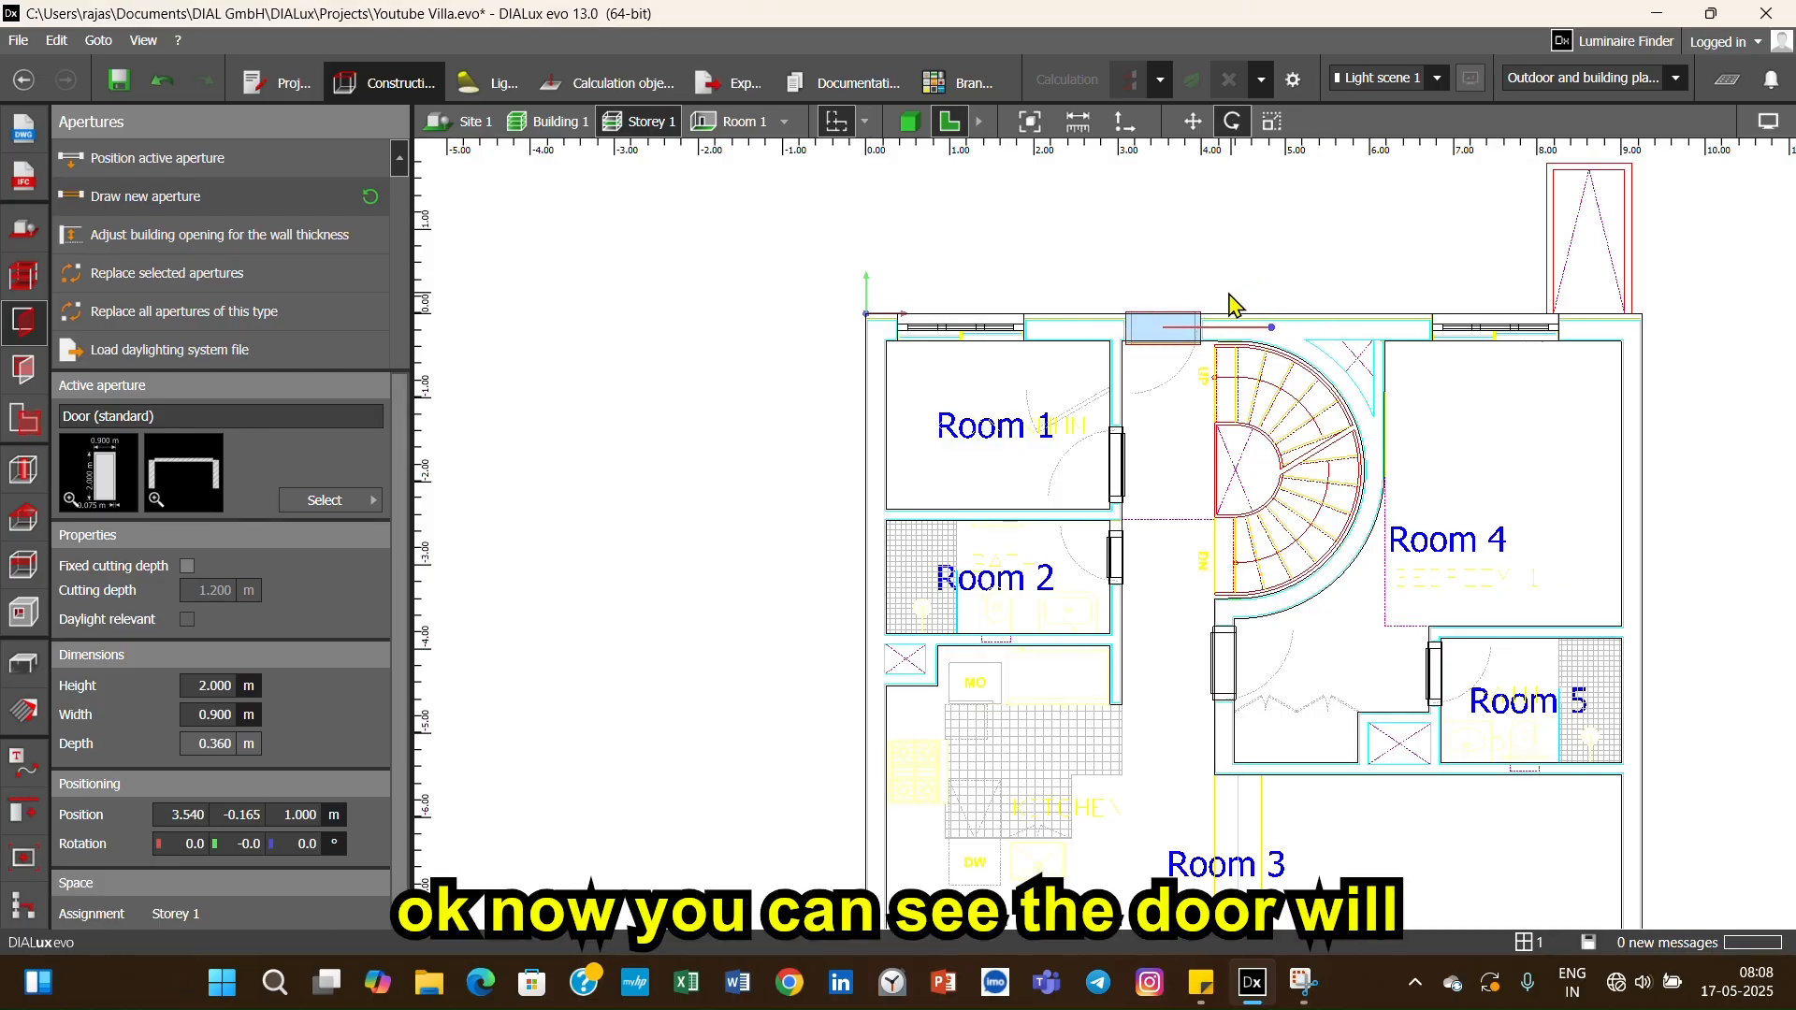
- Inspect the rotated entrance door in the 3D view from outside and inside, and save the project
{"action": "left_click", "coordinate": [908, 121]}
{"action": "right_click_drag", "start_coordinate": [1160, 575], "coordinate": [1131, 565]}
{"action": "left_click", "coordinate": [963, 759]}
{"action": "right_click_drag", "start_coordinate": [1027, 694], "coordinate": [1238, 602]}
{"action": "right_click_drag", "start_coordinate": [1210, 453], "coordinate": [976, 617]}
{"action": "right_click_drag", "start_coordinate": [997, 548], "coordinate": [1017, 525]}
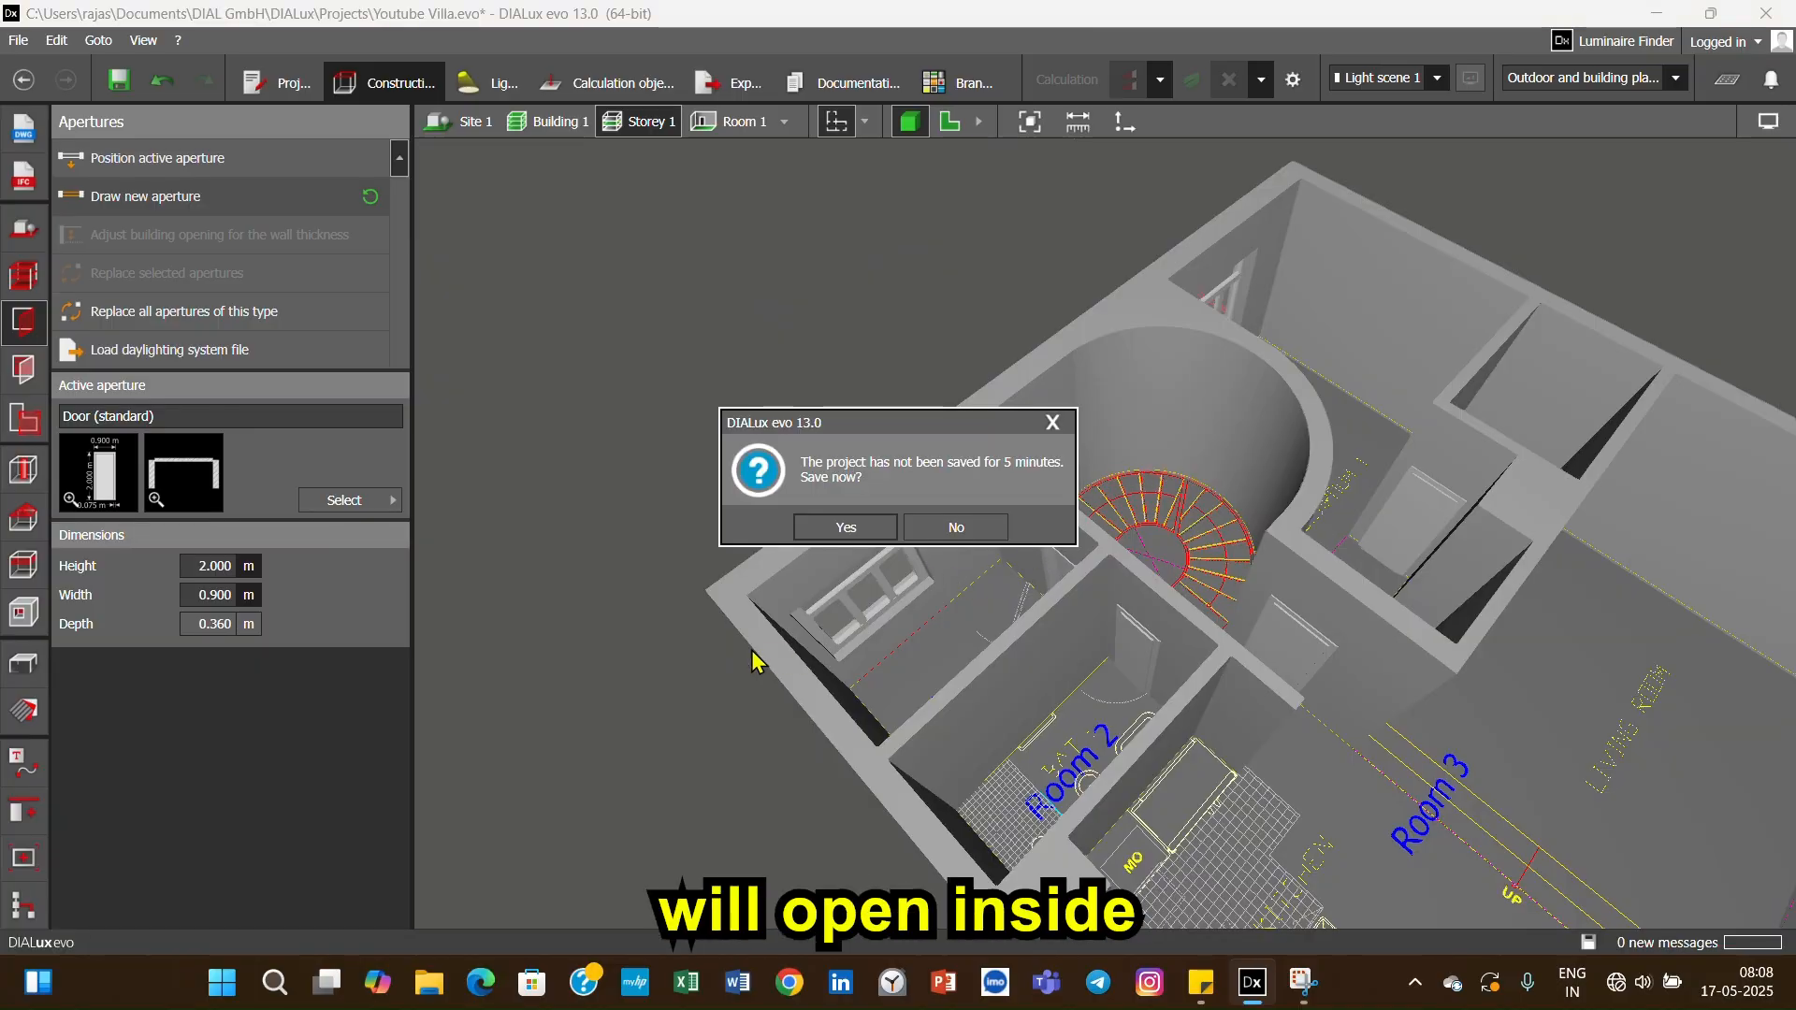
{"action": "left_click", "coordinate": [846, 526]}
- Set the height of the Room 4 window in the entrance facade to 2 m
{"action": "right_click_drag", "start_coordinate": [1136, 513], "coordinate": [1271, 487]}
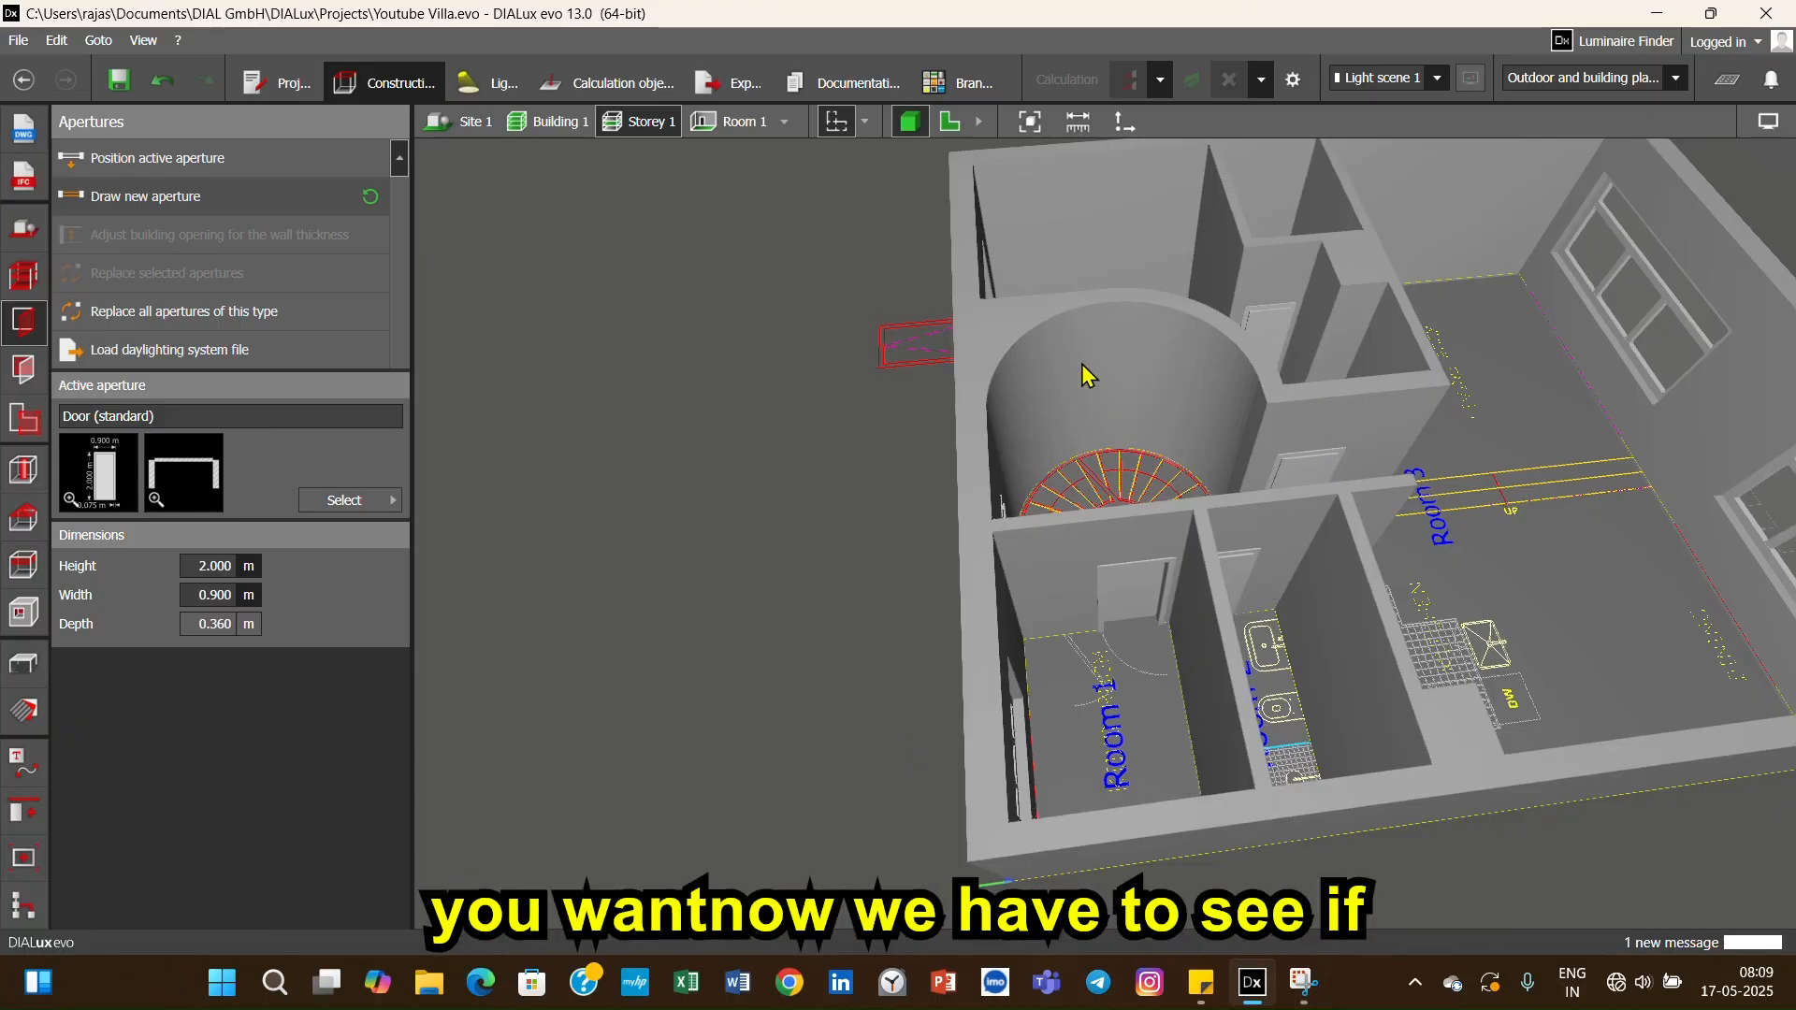
{"action": "right_click_drag", "start_coordinate": [1136, 620], "coordinate": [1352, 477]}
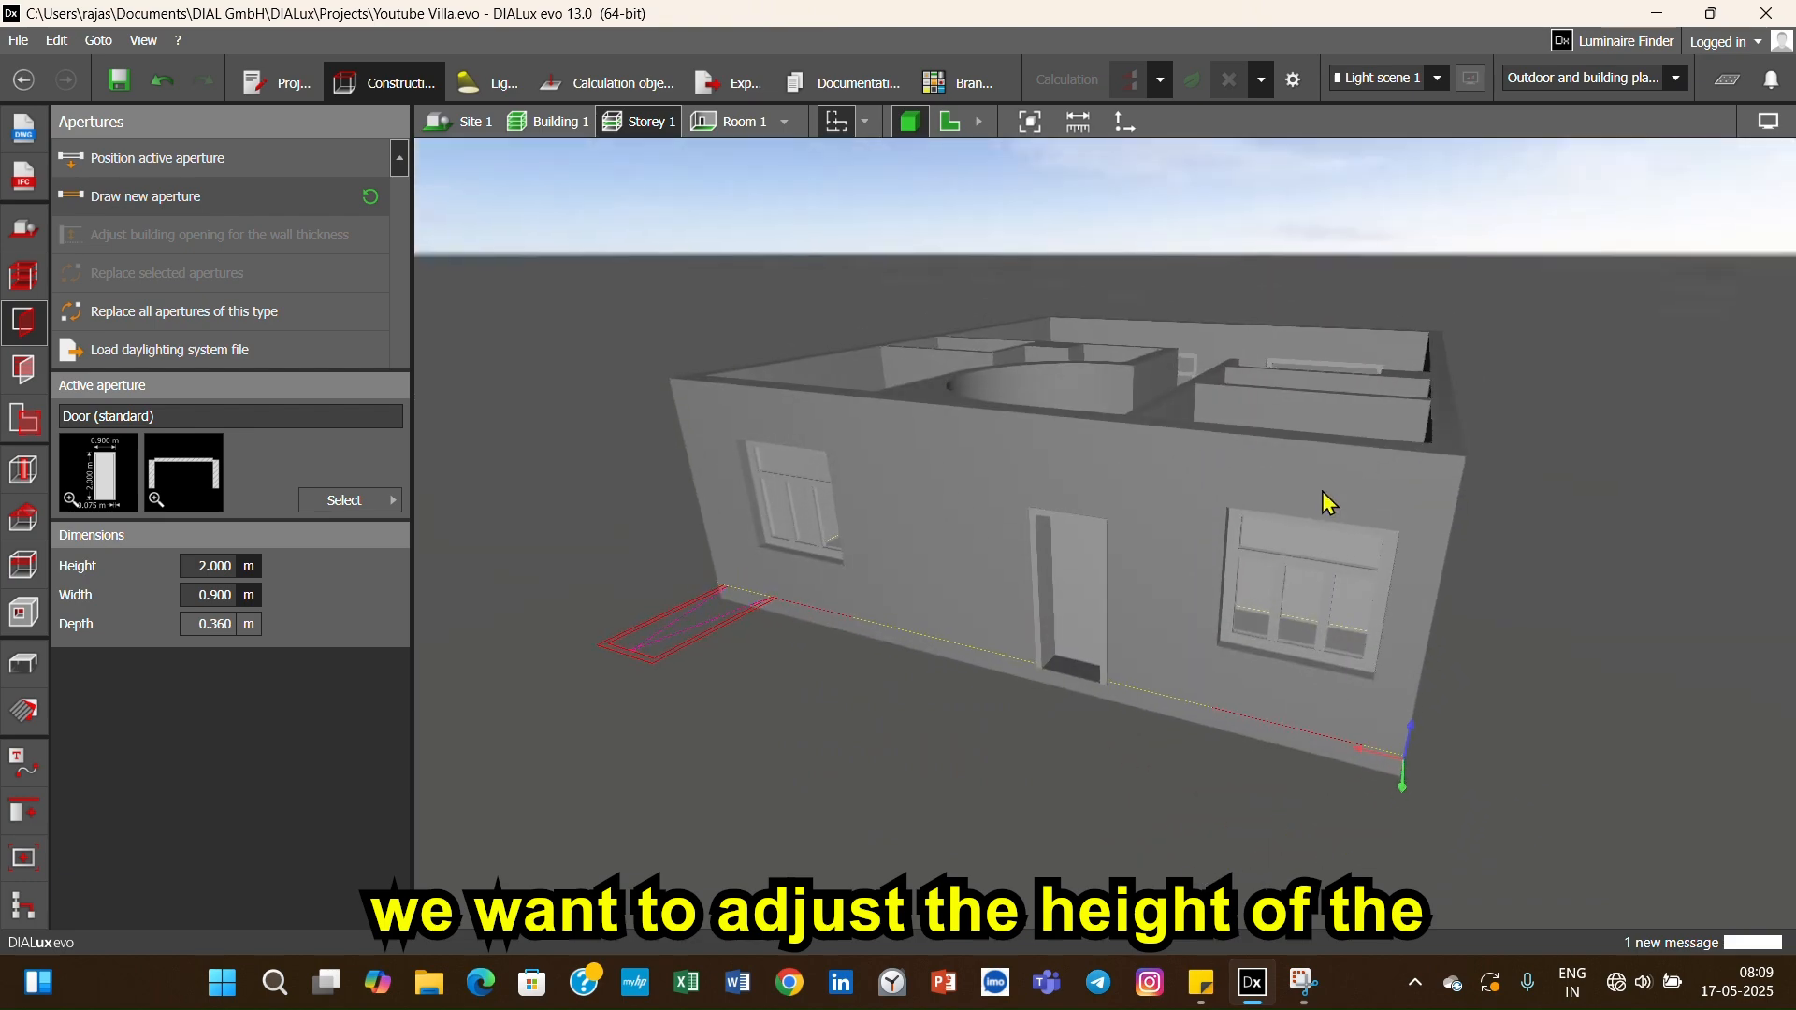
{"action": "right_click_drag", "start_coordinate": [781, 588], "coordinate": [880, 570]}
{"action": "right_click_drag", "start_coordinate": [1423, 542], "coordinate": [745, 586]}
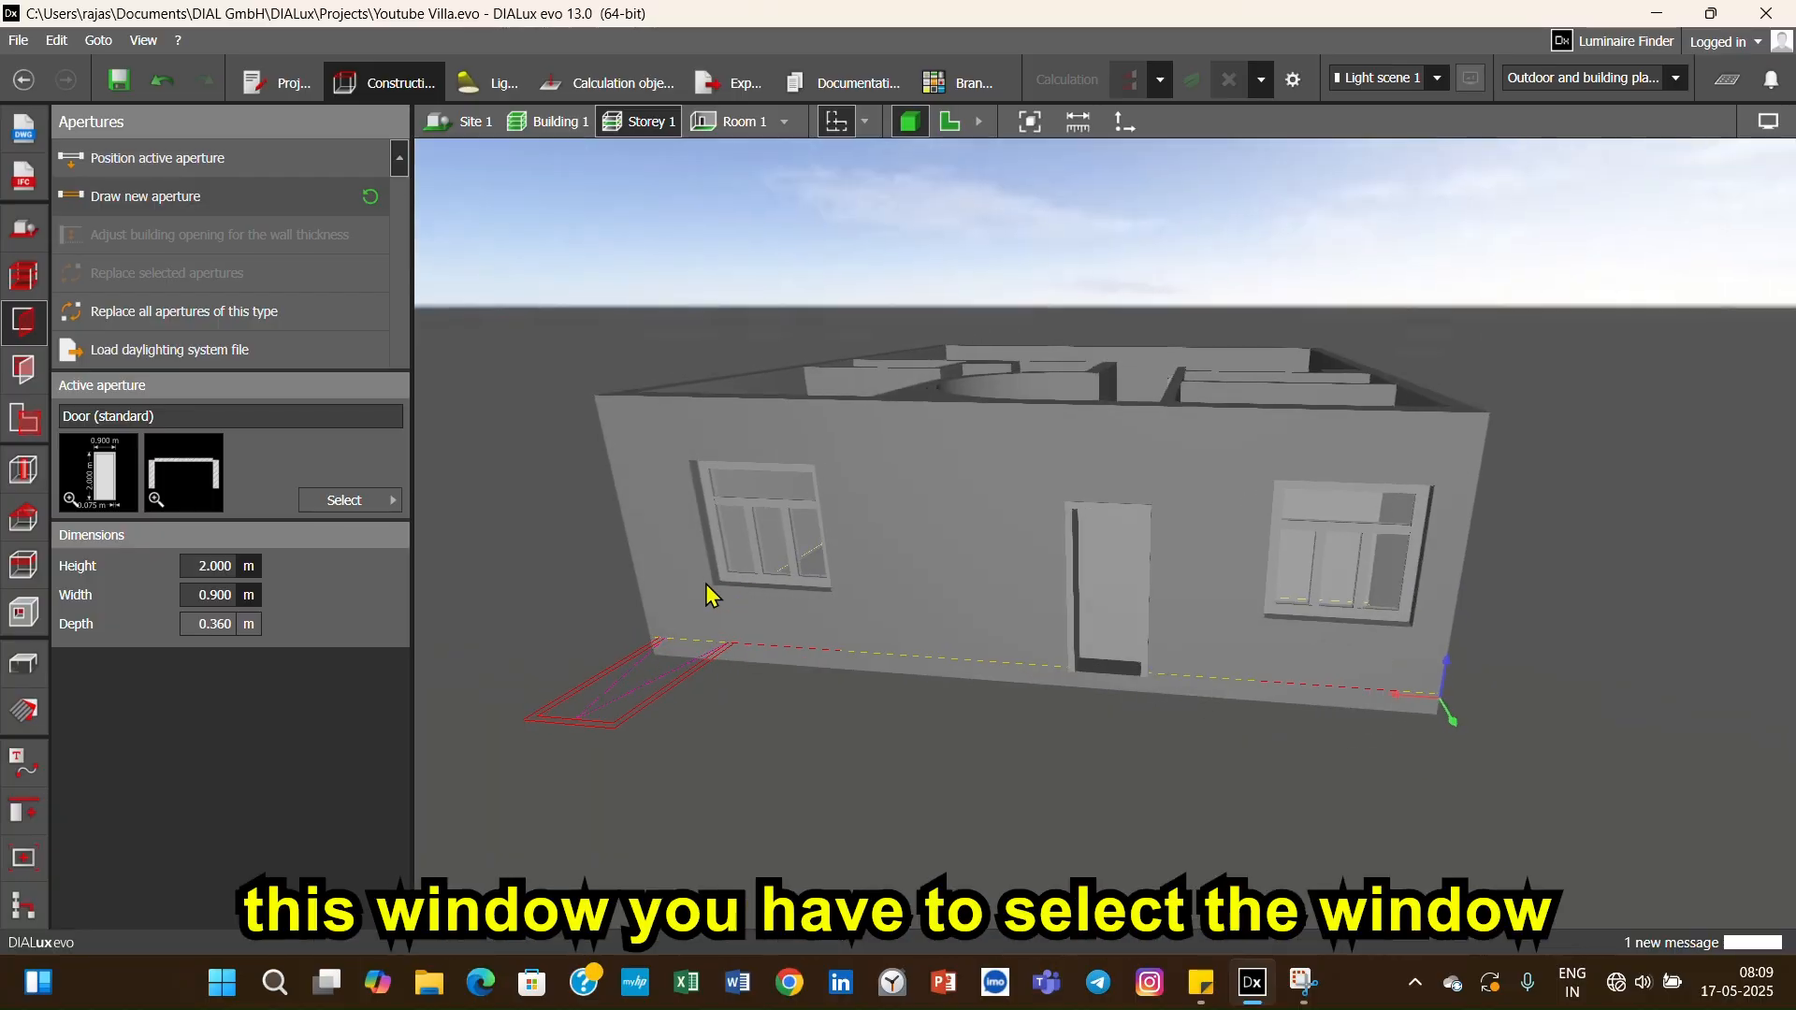
{"action": "left_click", "coordinate": [714, 513]}
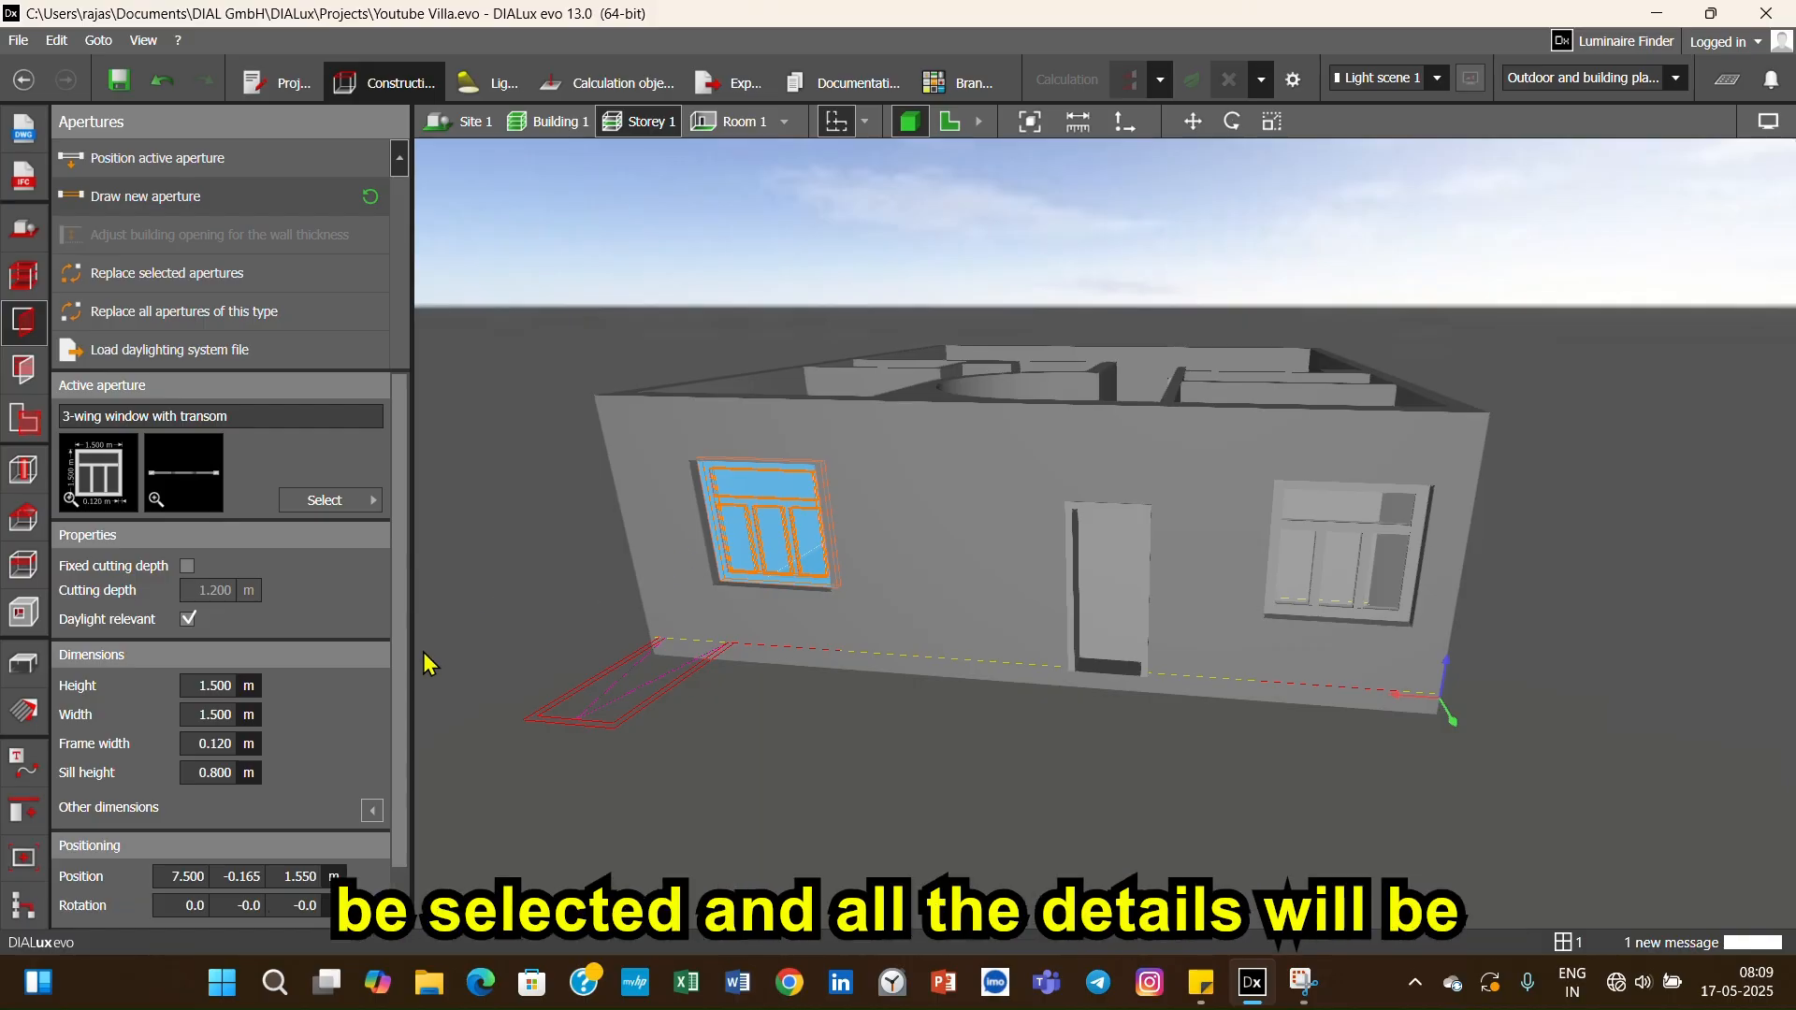
{"action": "scroll", "coordinate": [749, 627], "scroll_direction": "up", "scroll_amount": 2}
{"action": "scroll", "coordinate": [746, 619], "scroll_direction": "up", "scroll_amount": 1}
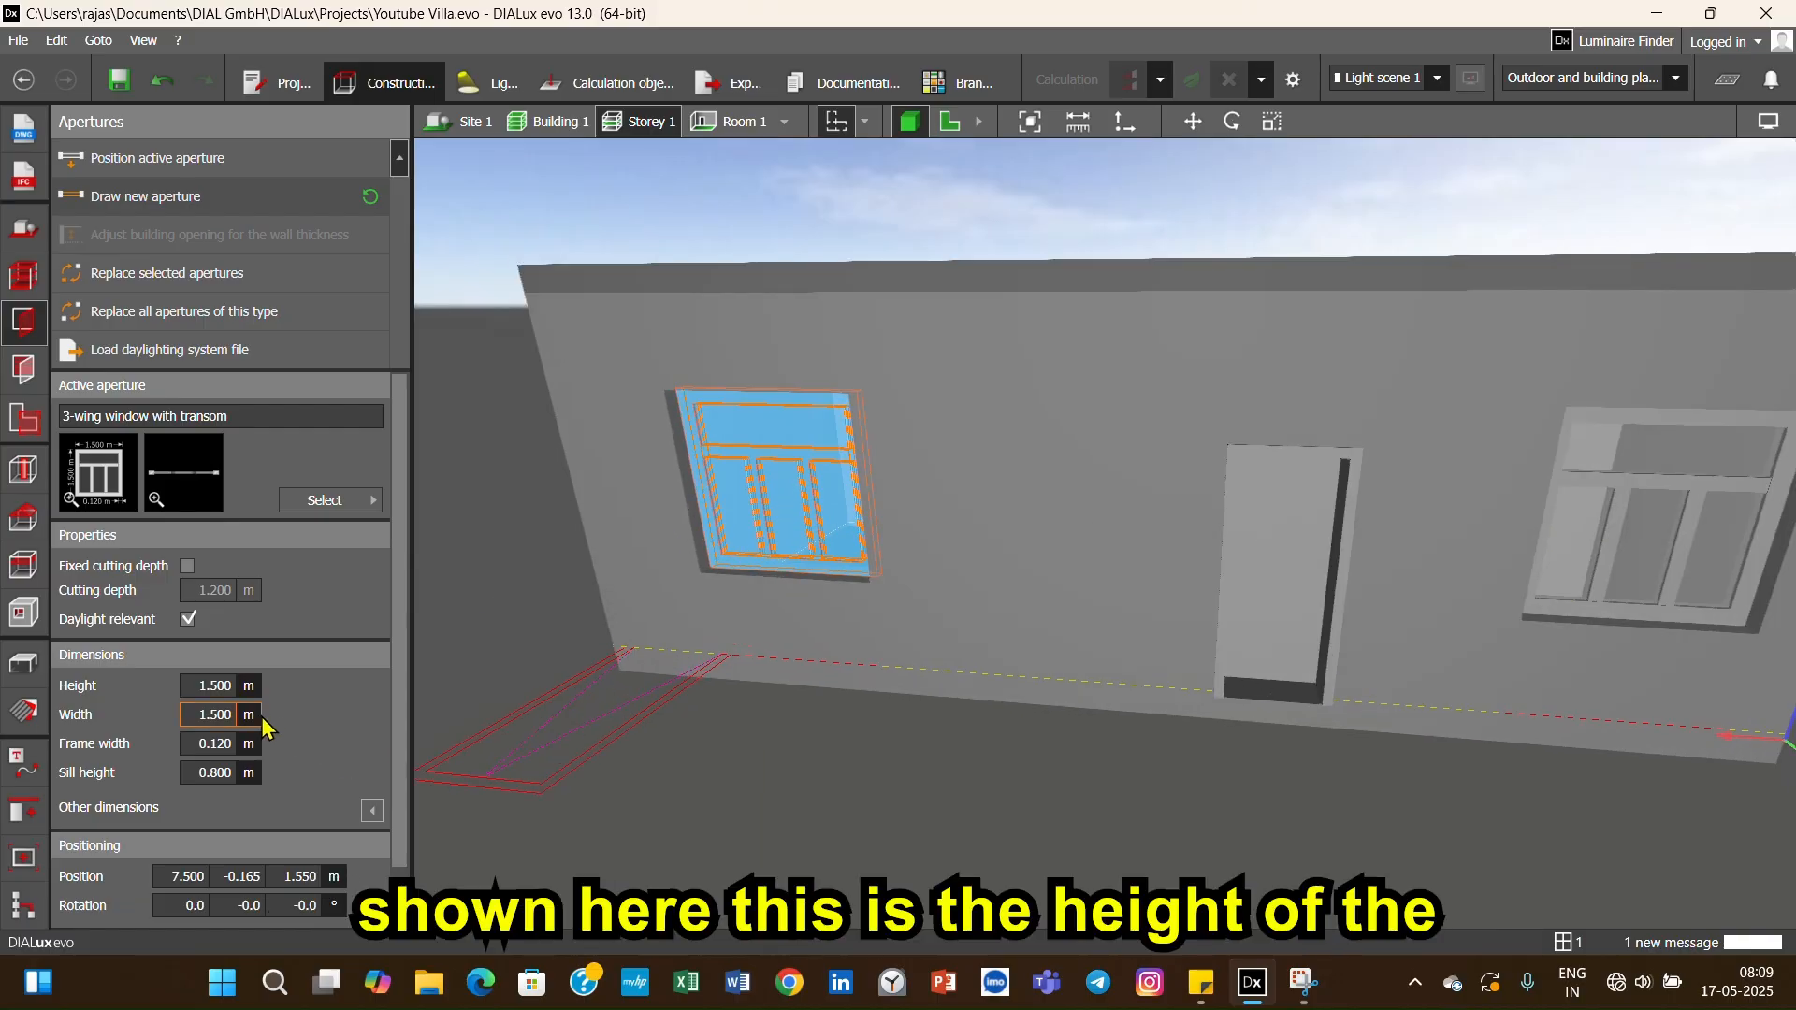
{"action": "scroll", "coordinate": [272, 725], "scroll_direction": "down", "scroll_amount": 1}
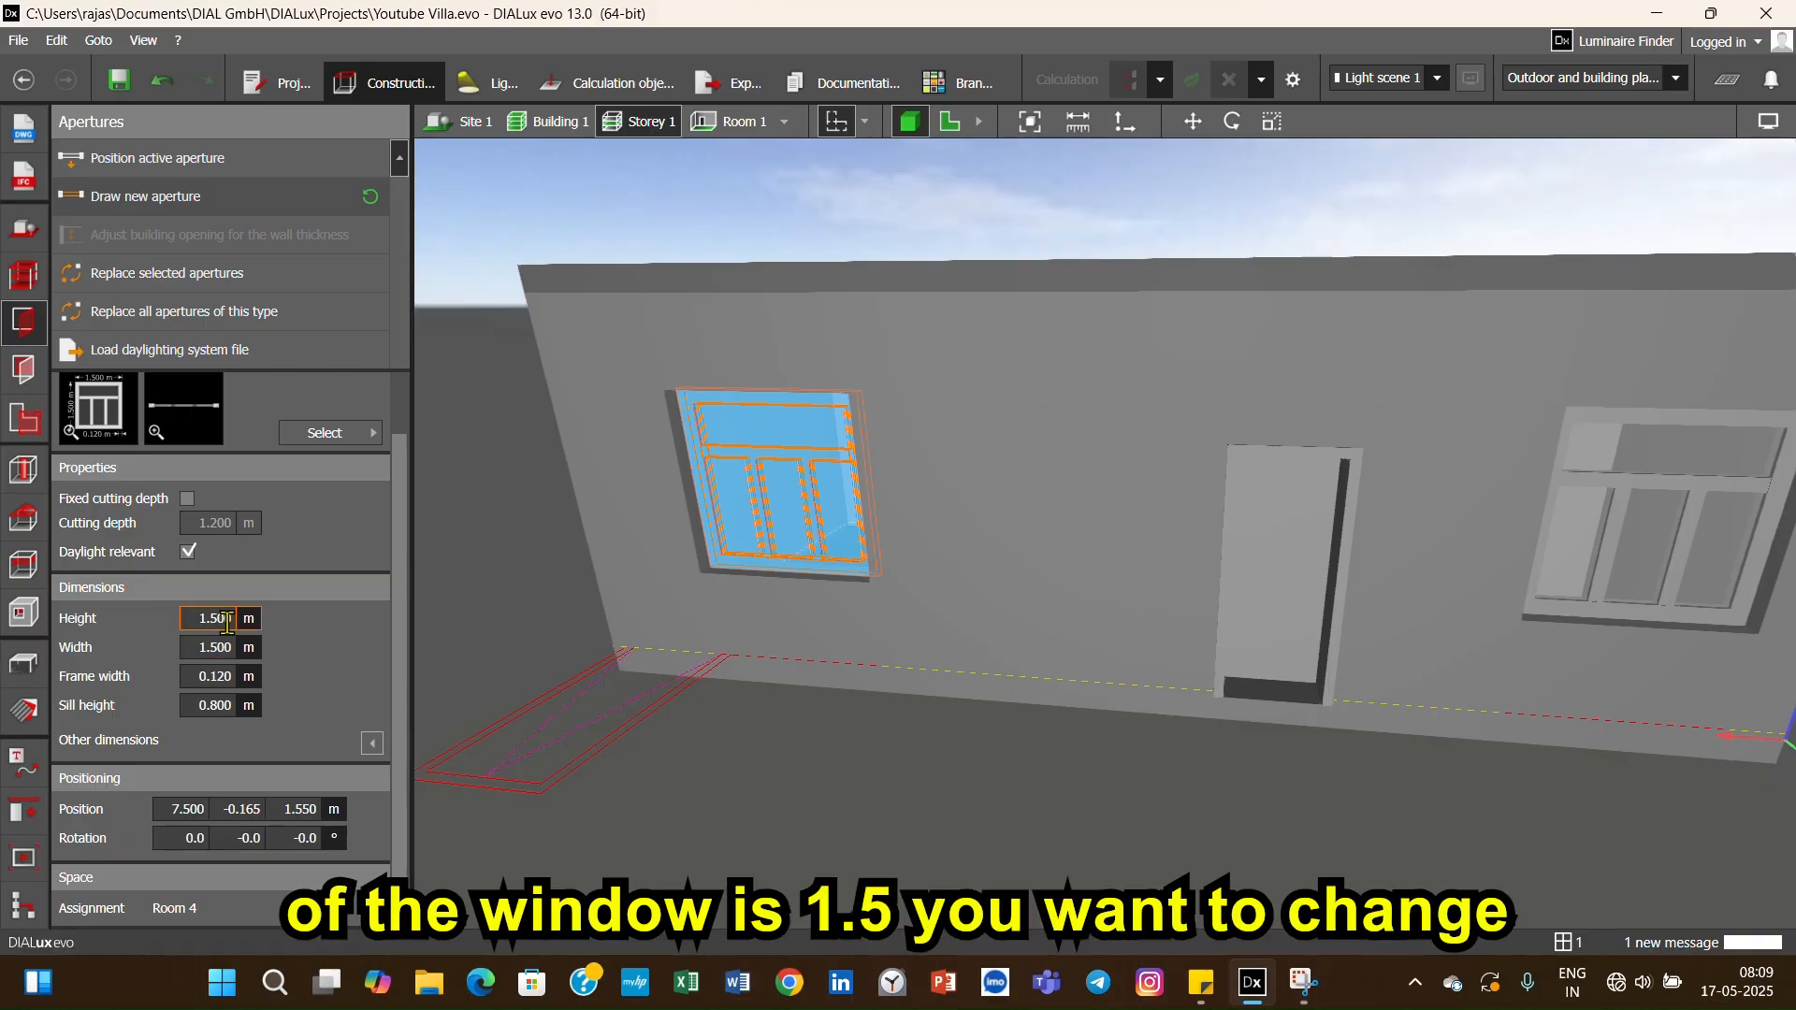
{"action": "type", "text": "2"}
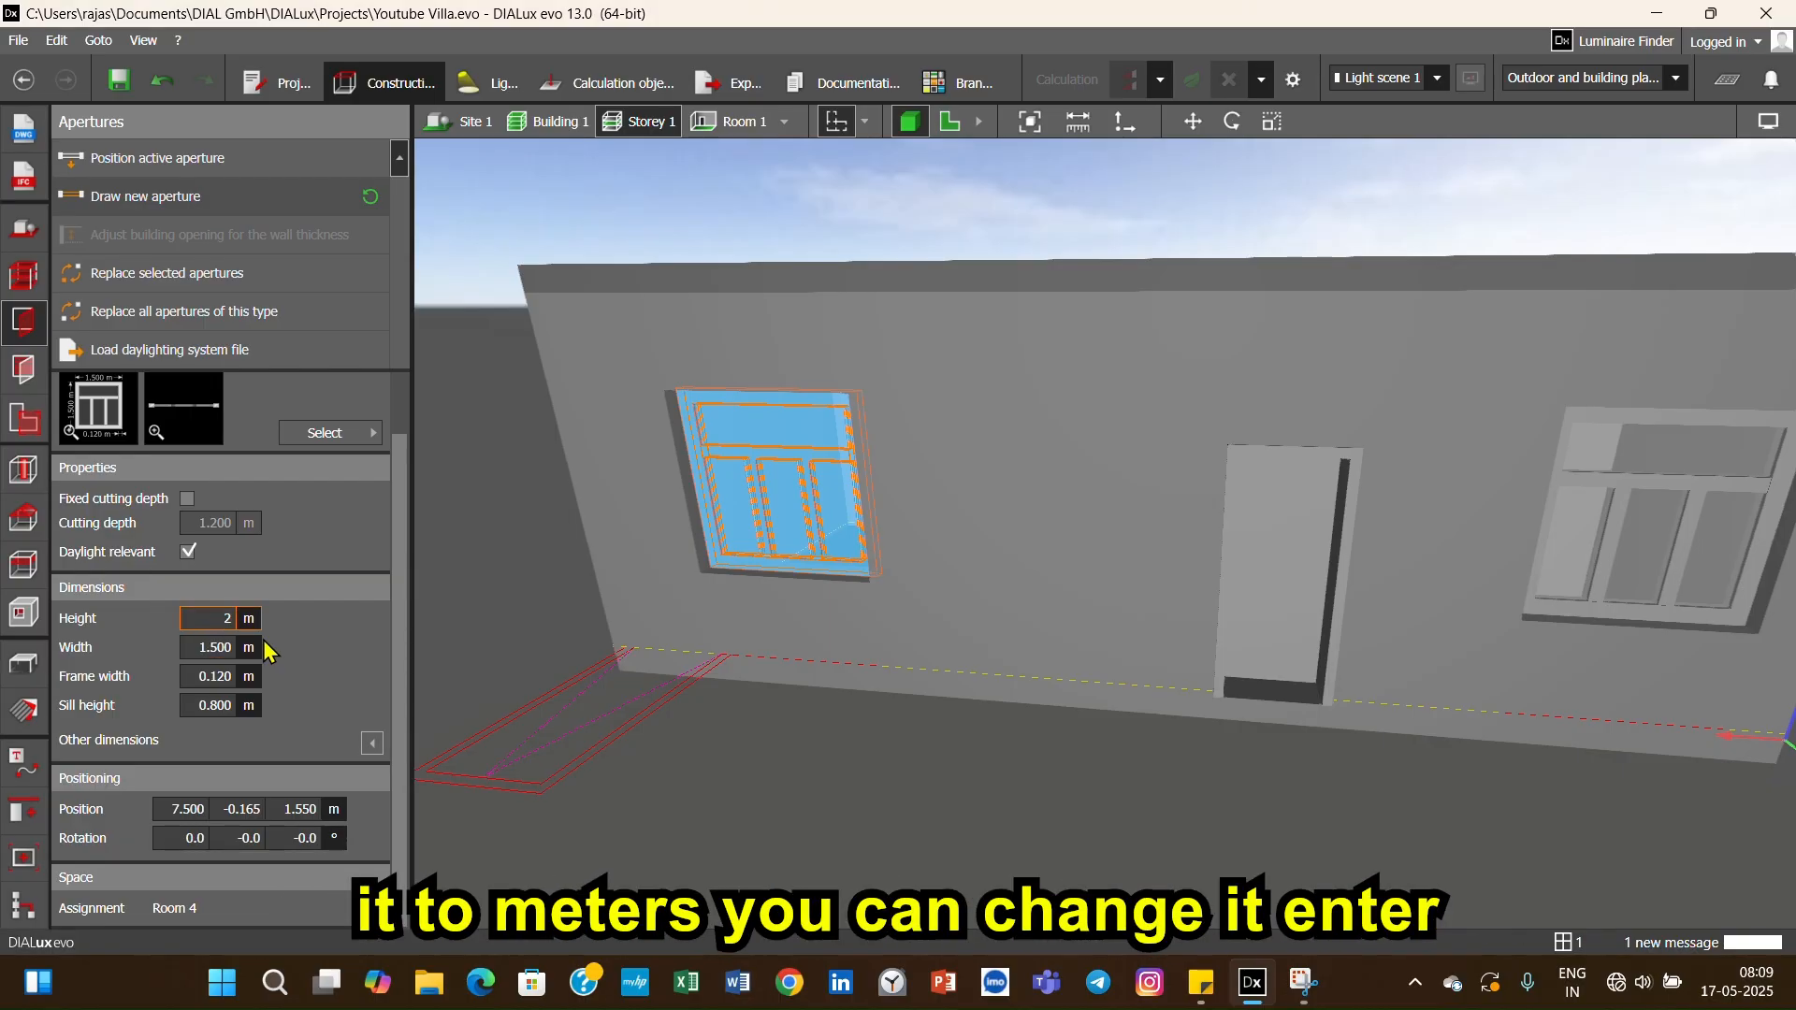
{"action": "key", "text": "Return"}
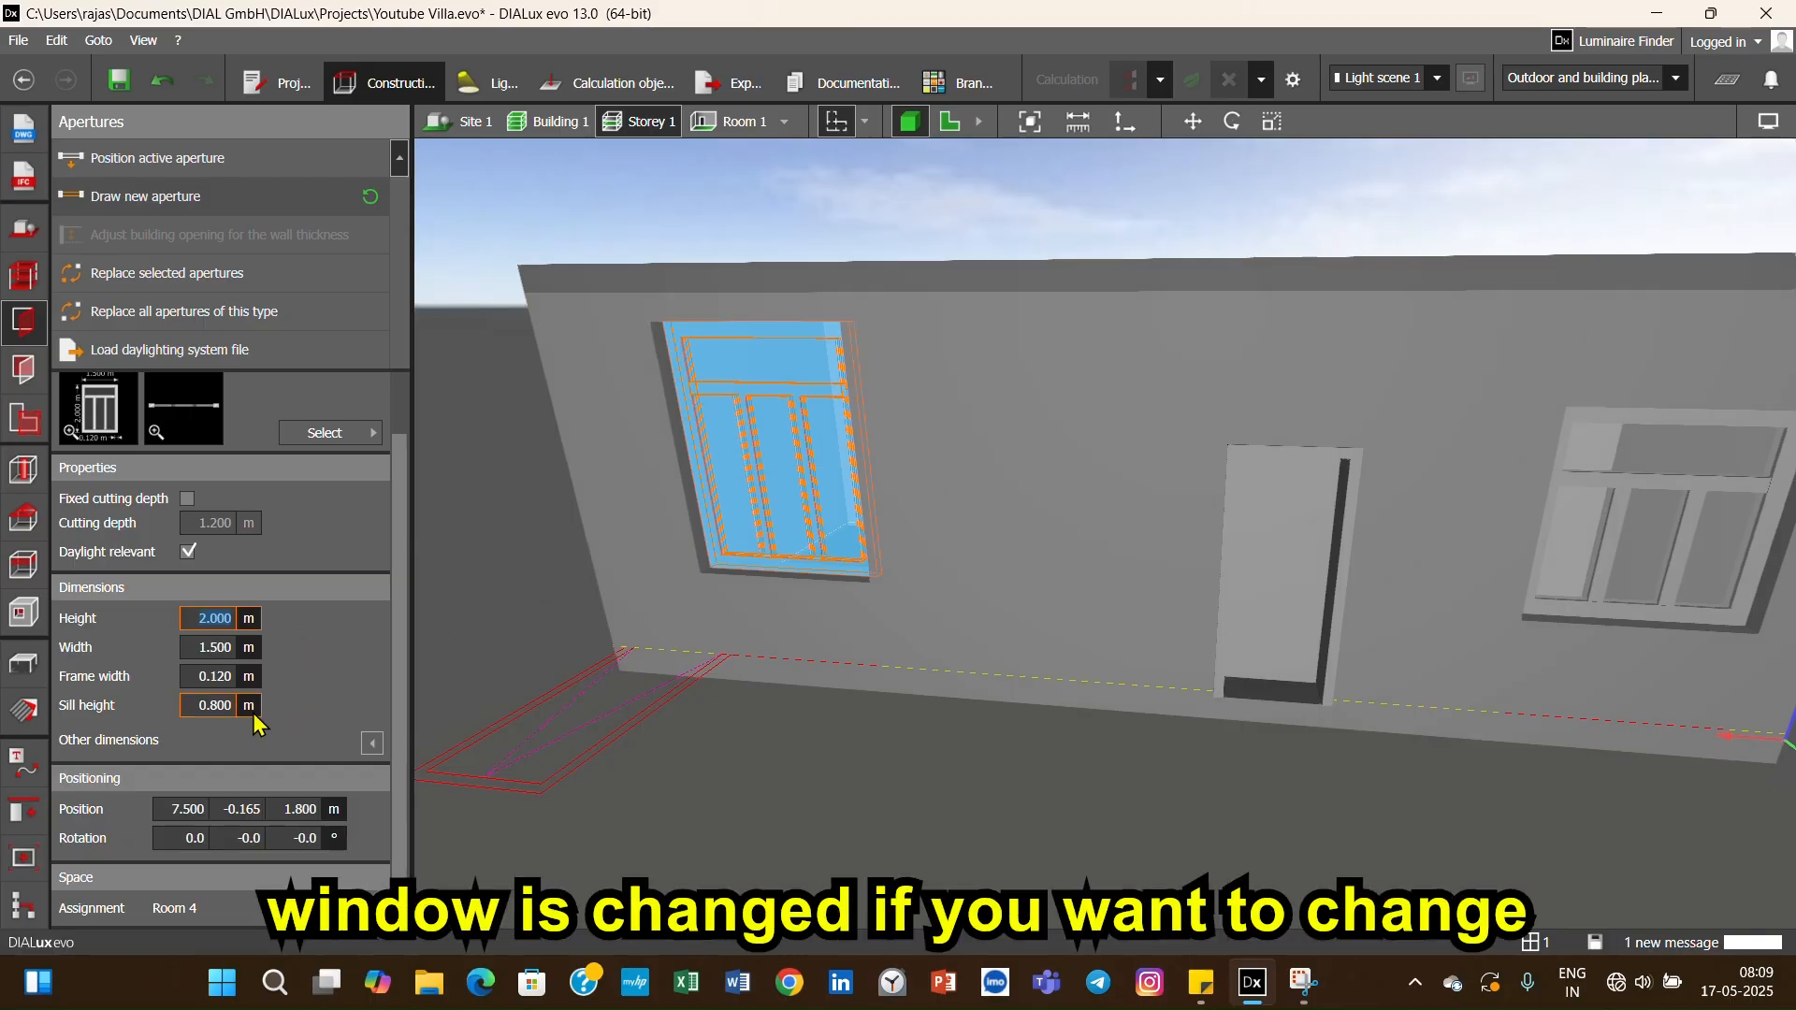
- Set the Room 4 window's width to 2 m and its sill height to 0.25 m
{"action": "left_click", "coordinate": [215, 649]}
{"action": "left_click", "coordinate": [230, 676]}
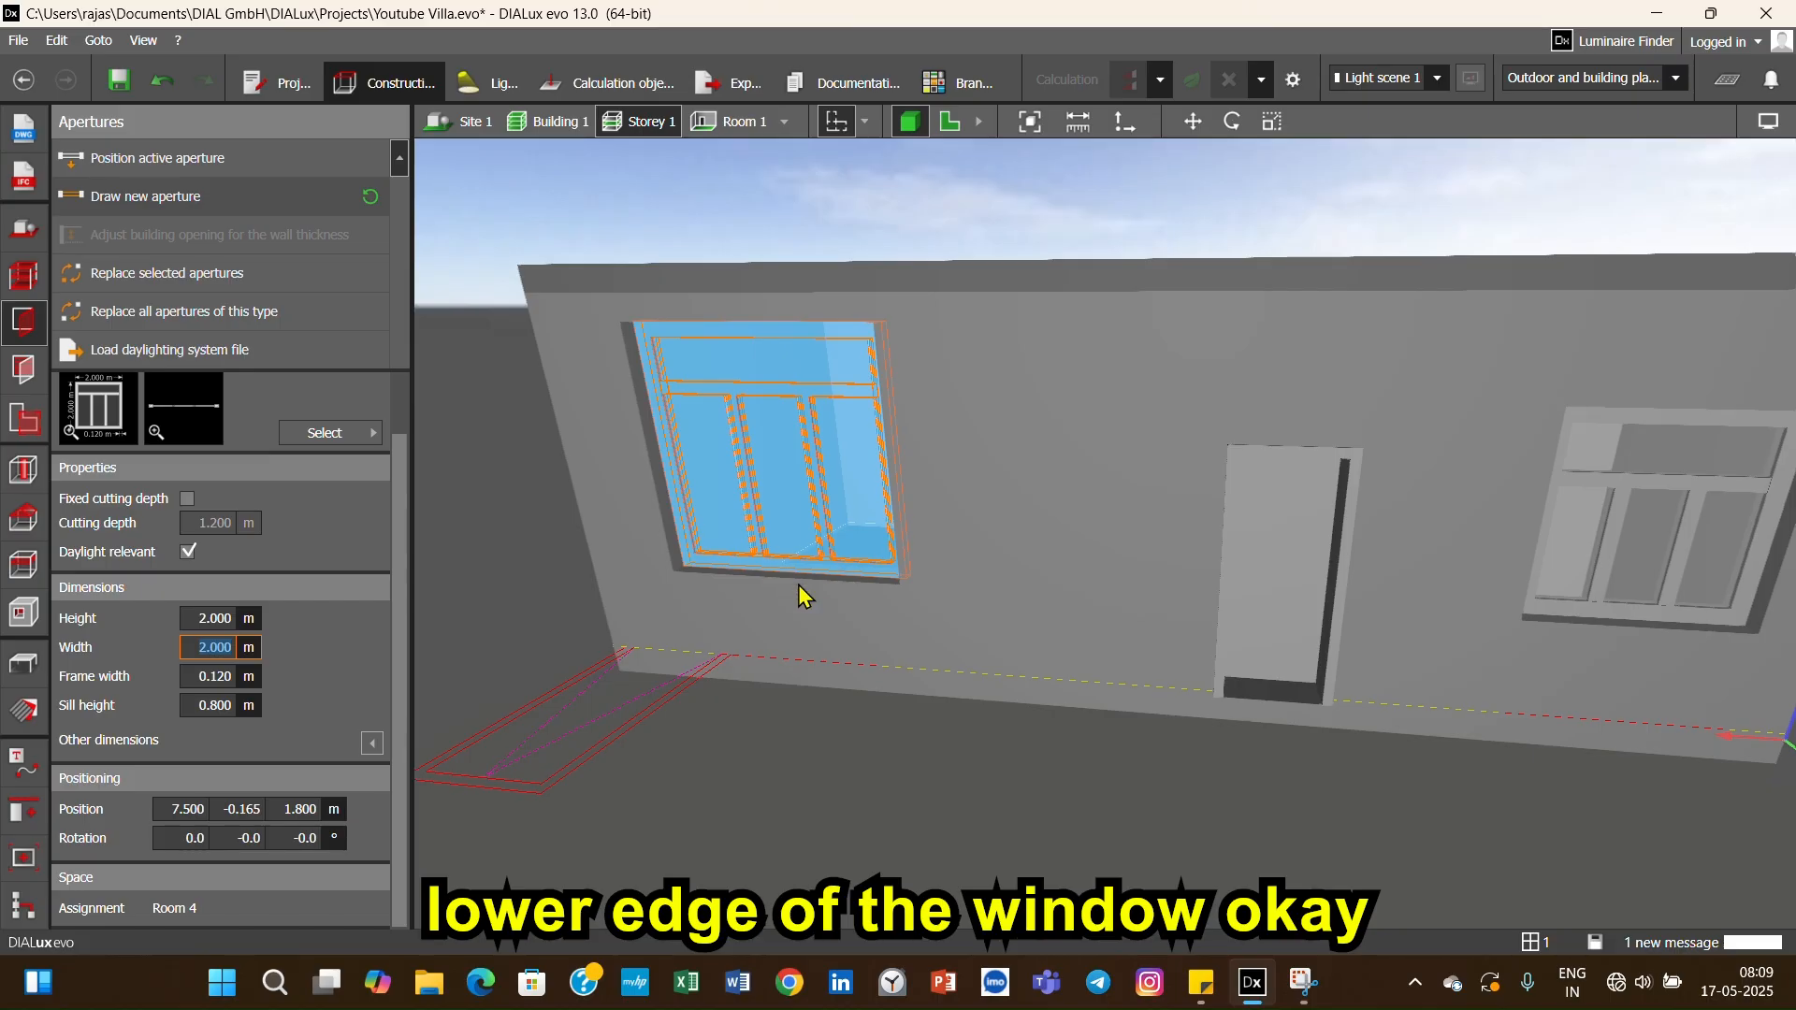
{"action": "left_click", "coordinate": [221, 705]}
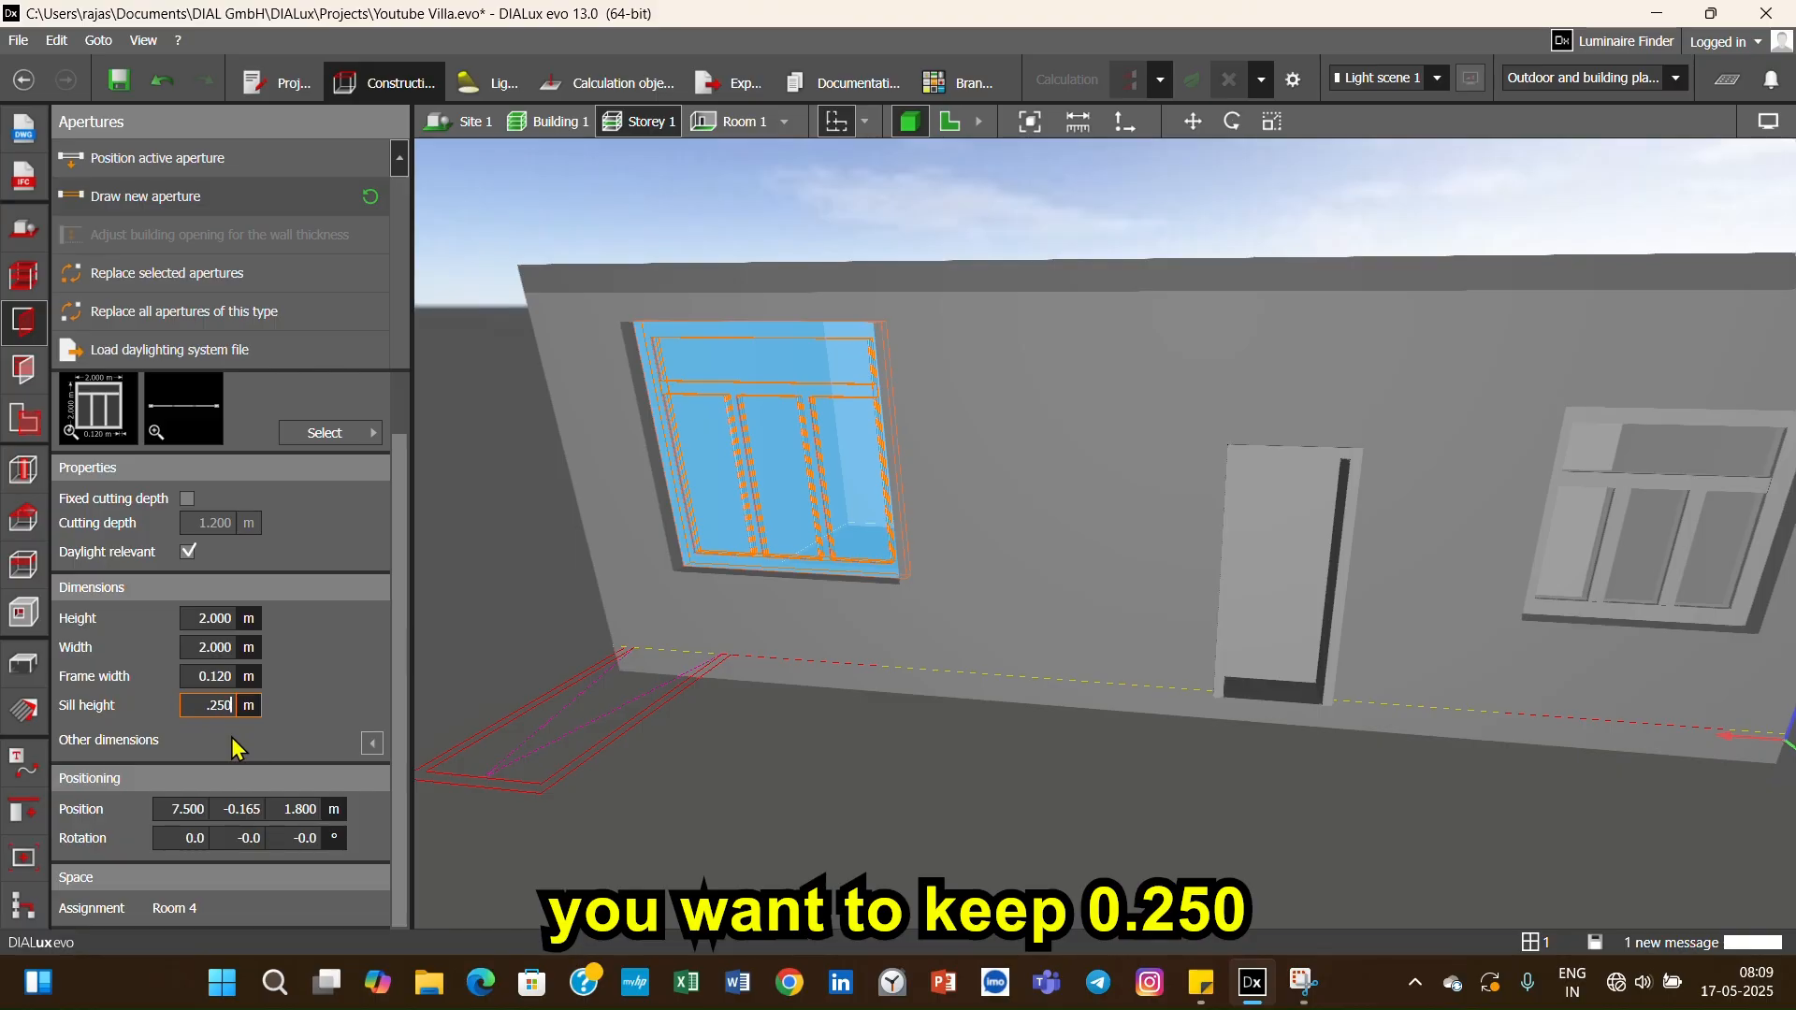
{"action": "key", "text": "Return"}
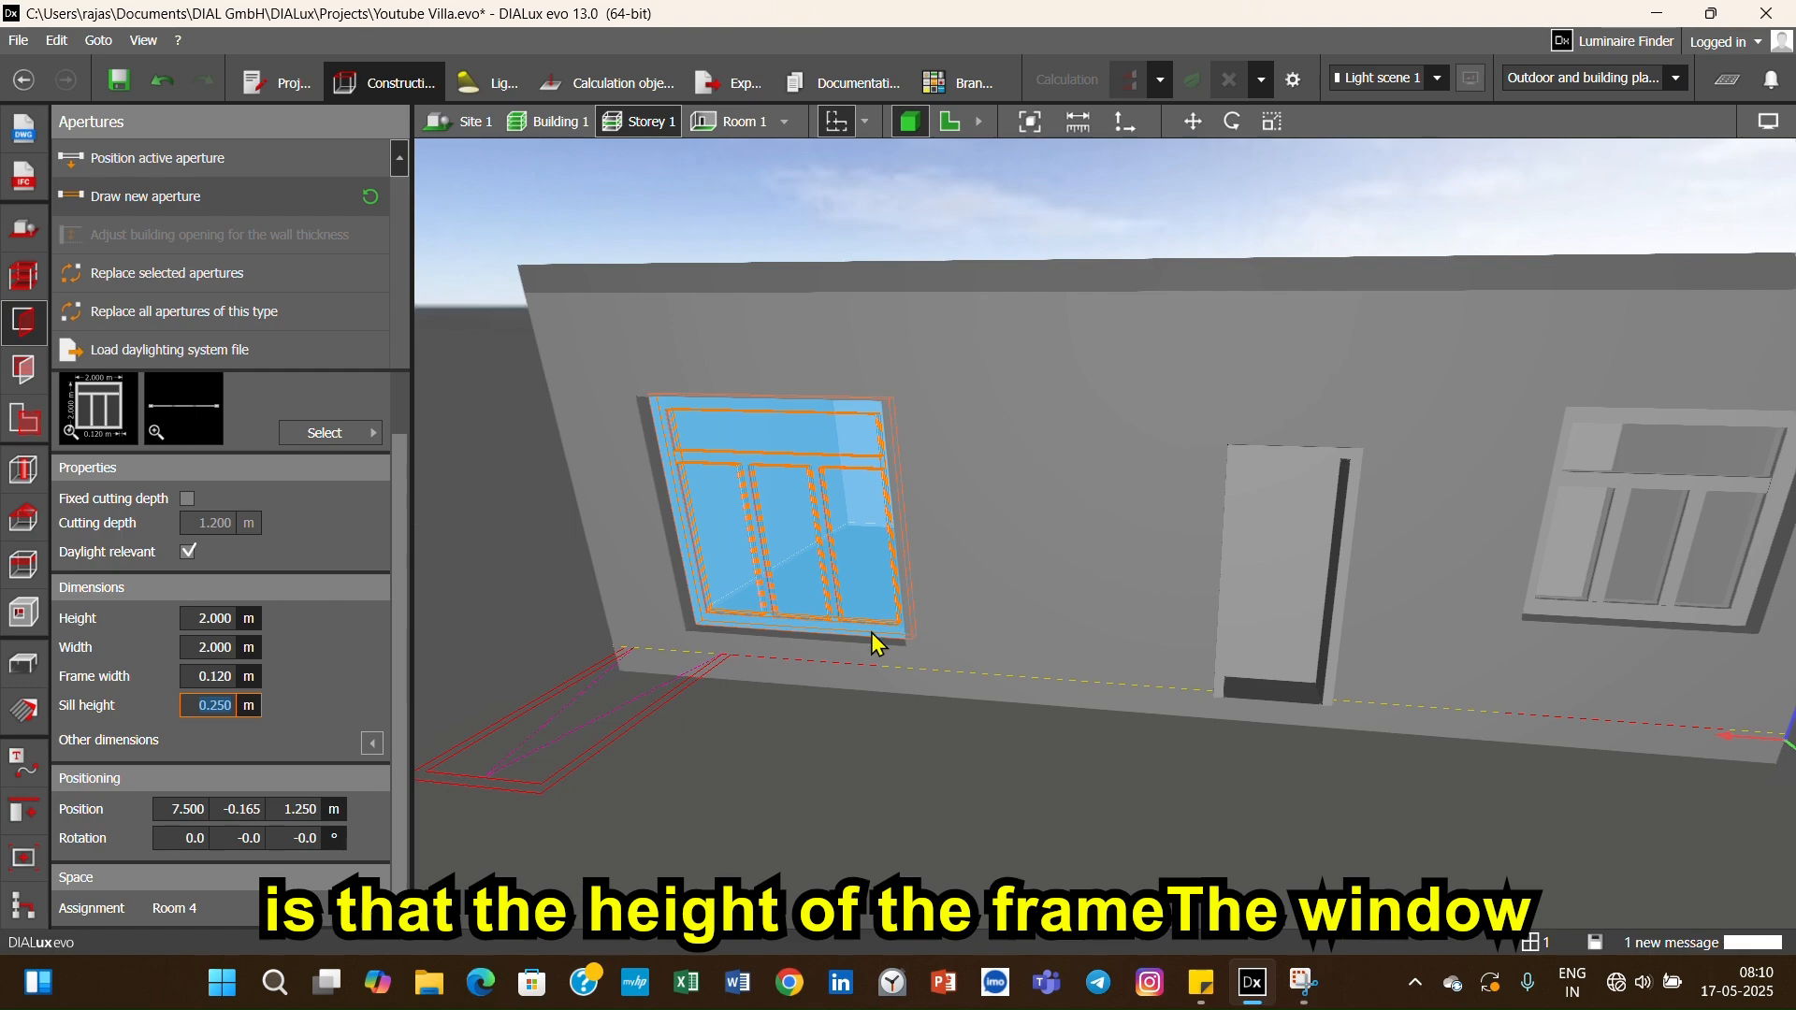
- Set the frame width of the Room 4 window to 0.05 m
{"action": "left_click", "coordinate": [968, 595]}
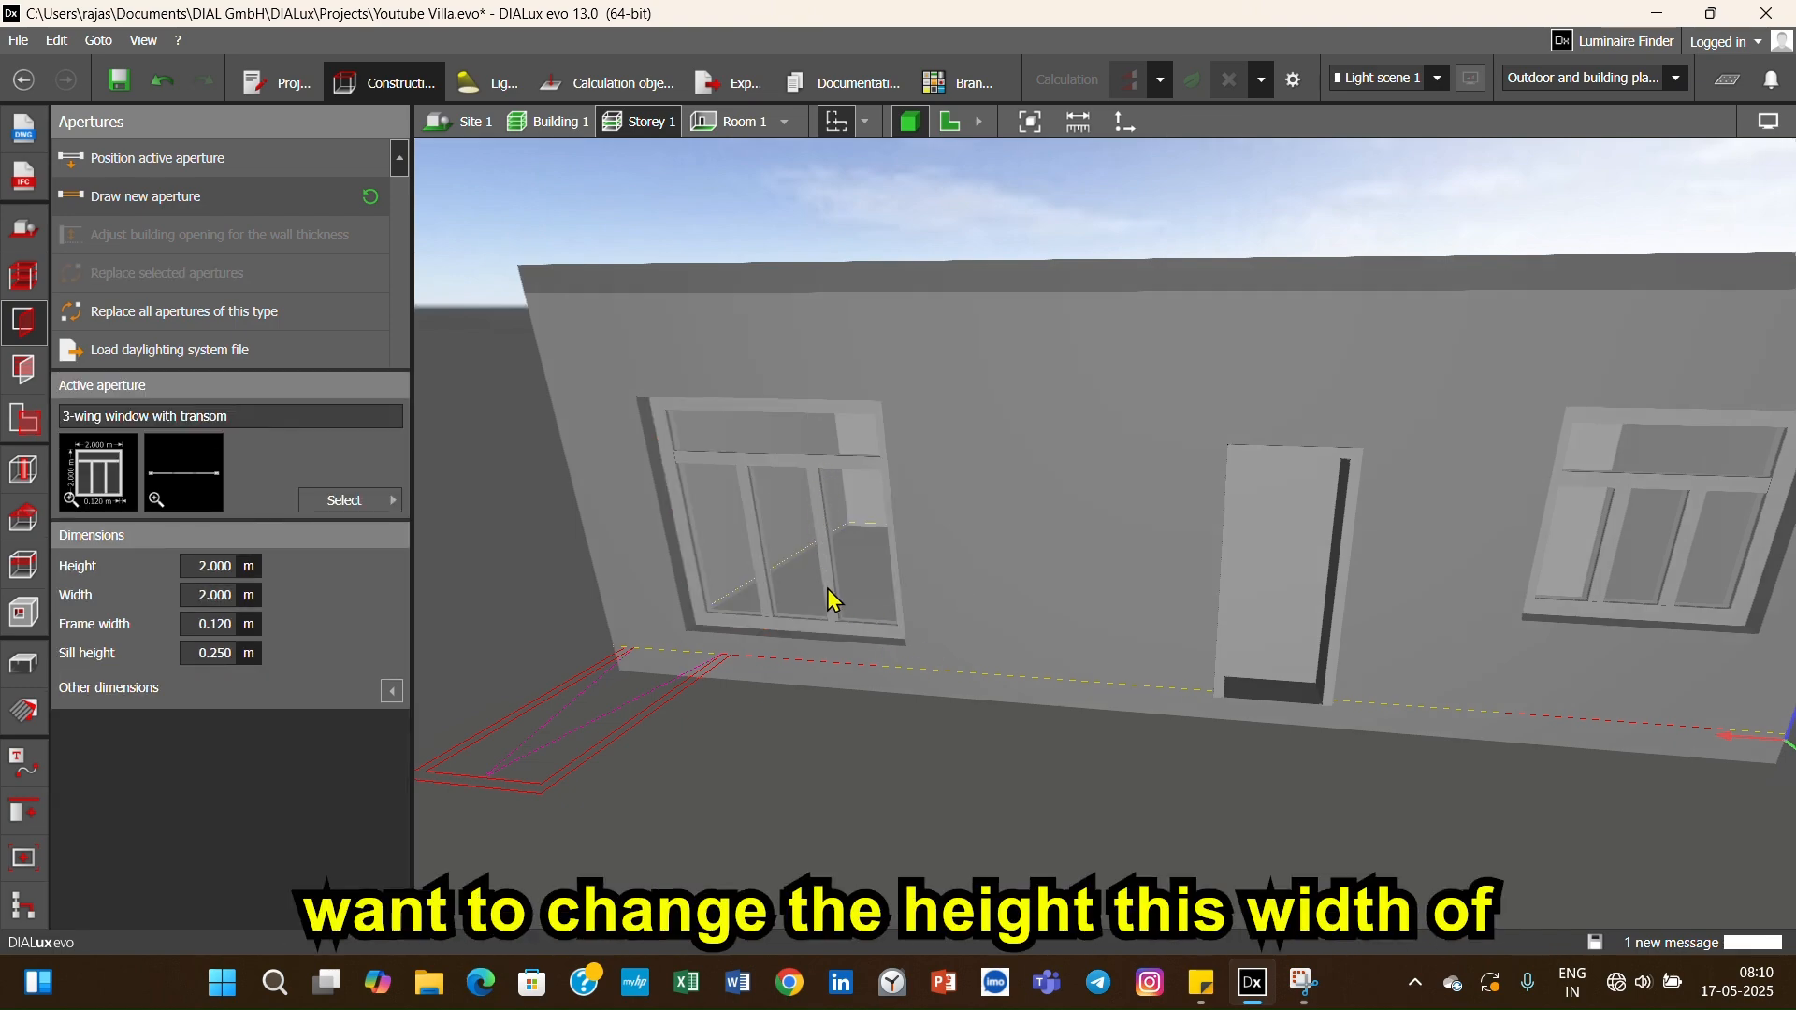
{"action": "left_click", "coordinate": [771, 626]}
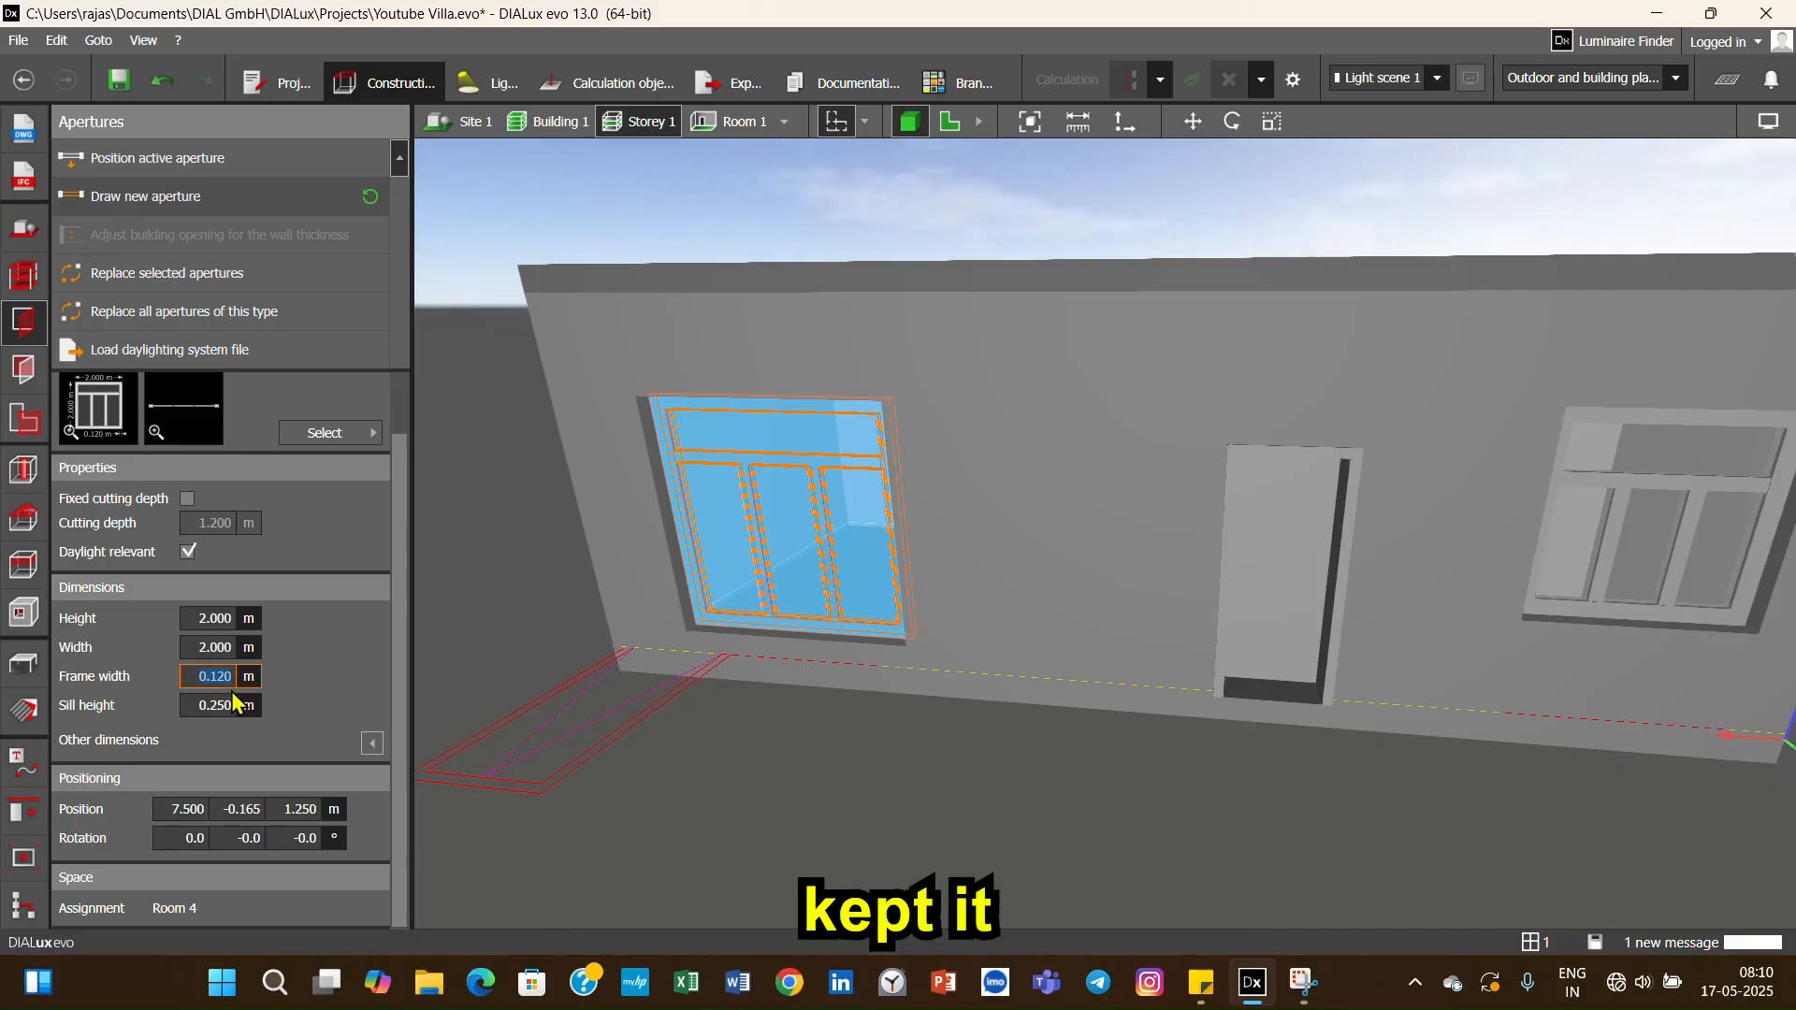
{"action": "type", "text": "0.0"}
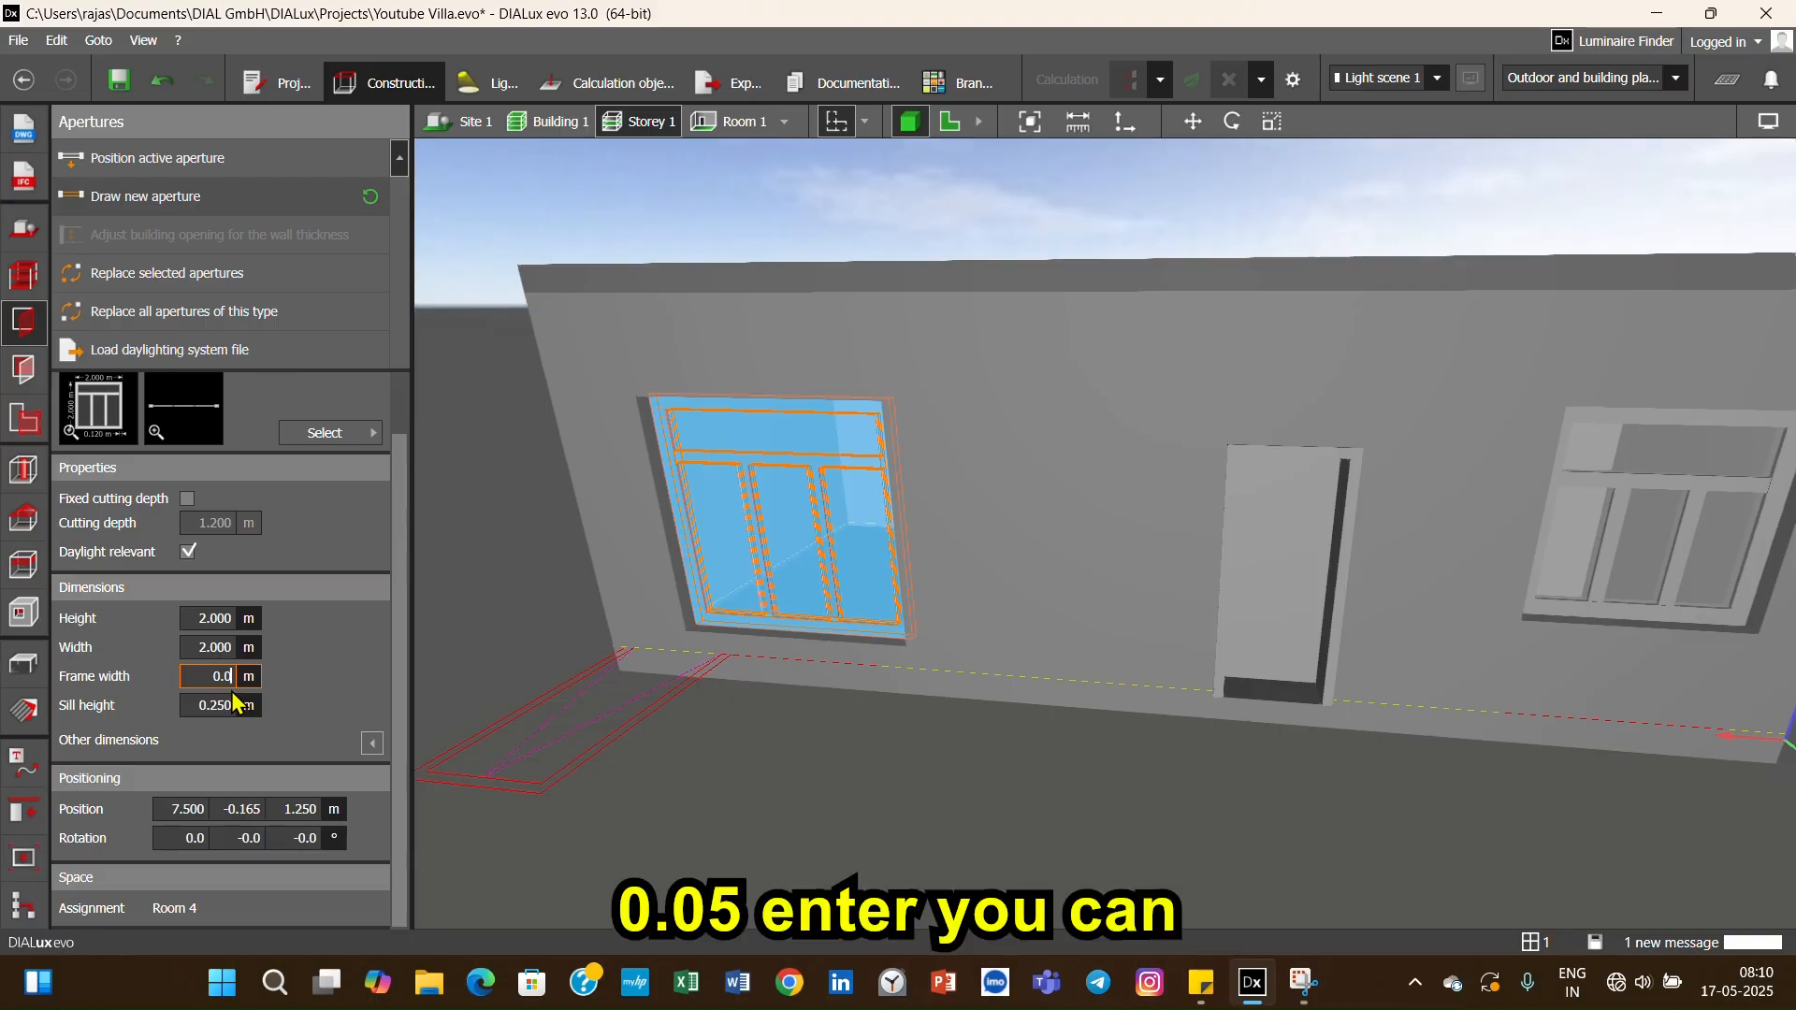
{"action": "type", "text": "5"}
{"action": "key", "text": "Return"}
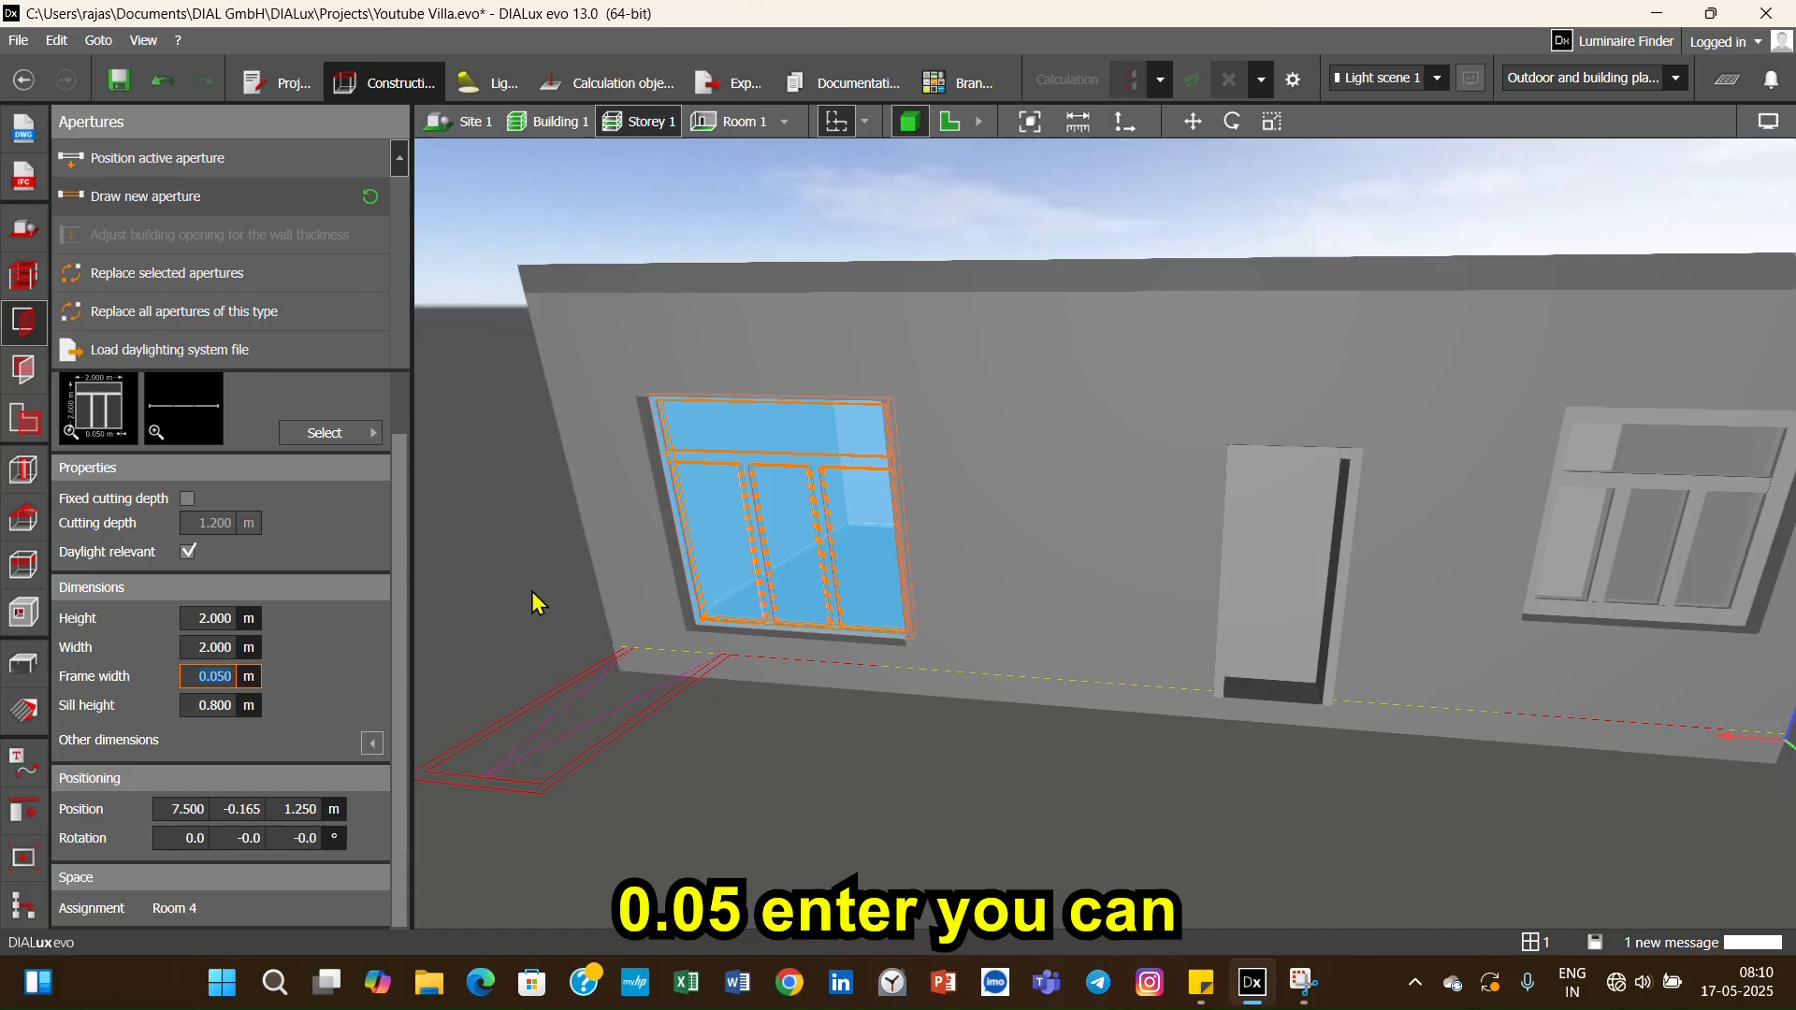
{"action": "left_click", "coordinate": [1027, 580]}
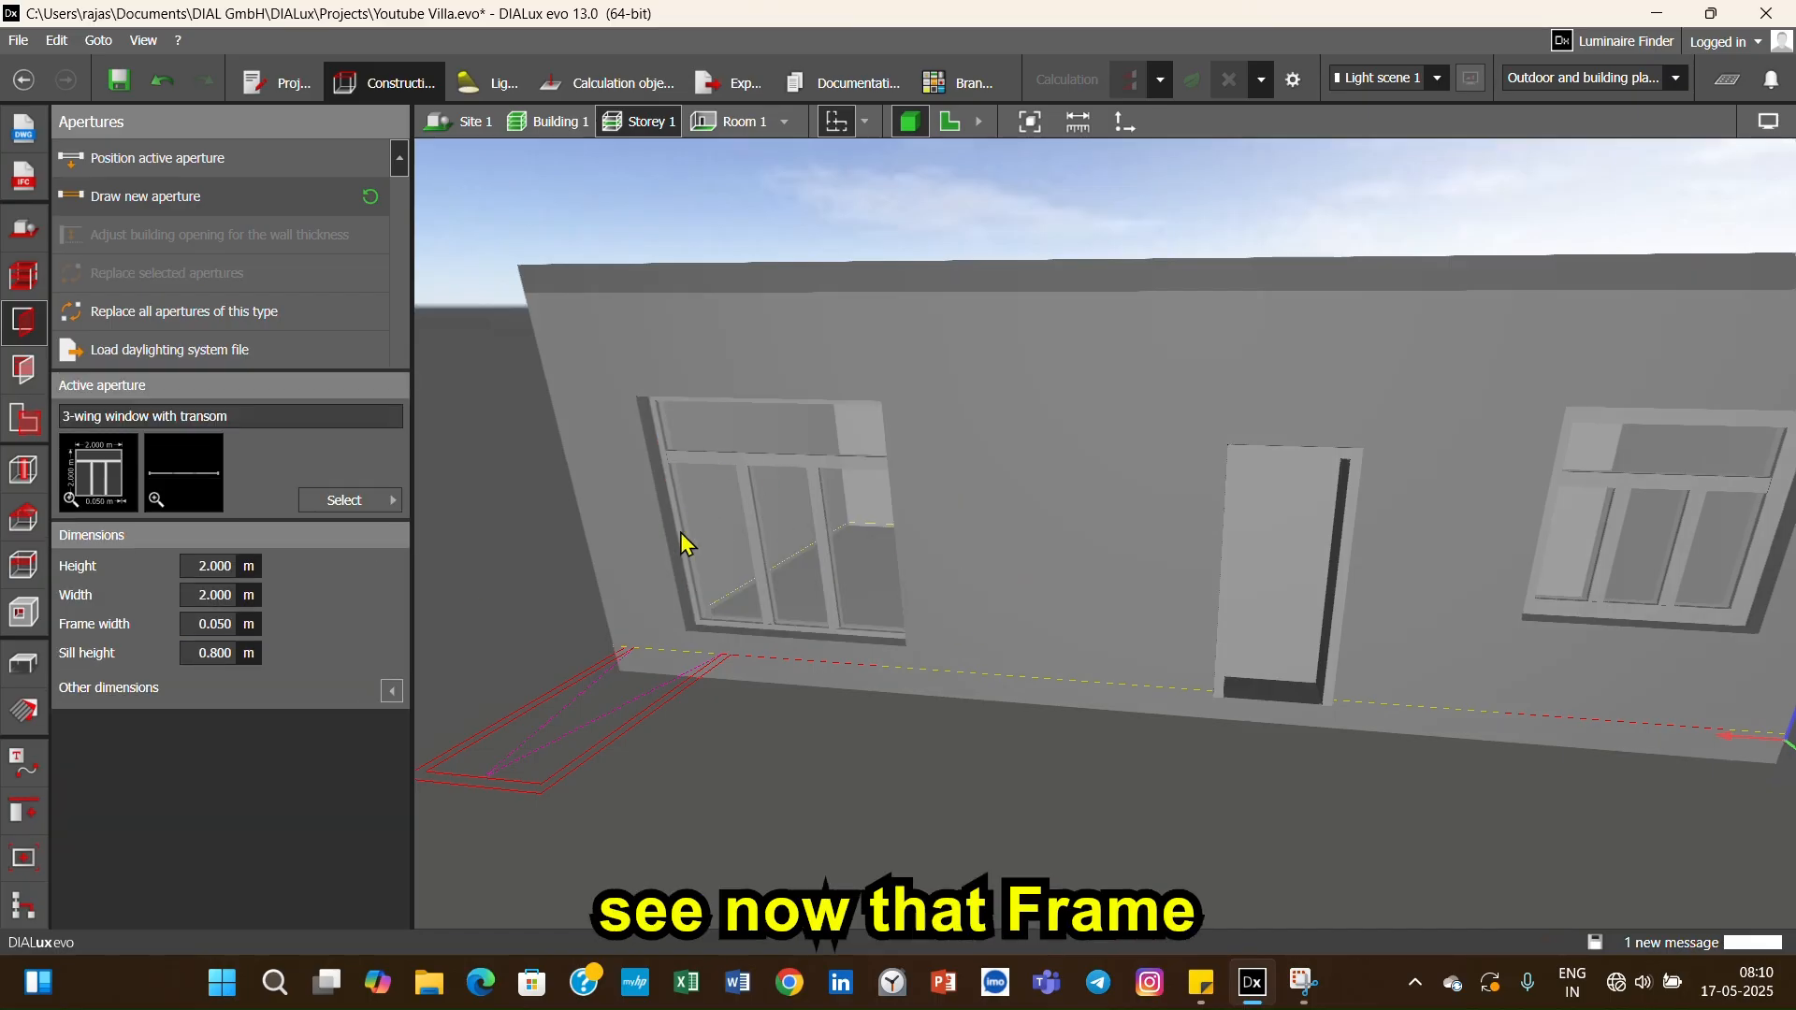
- Expand the Room 4 window's other dimensions and examine its mullion and transom settings
{"action": "left_click", "coordinate": [835, 603]}
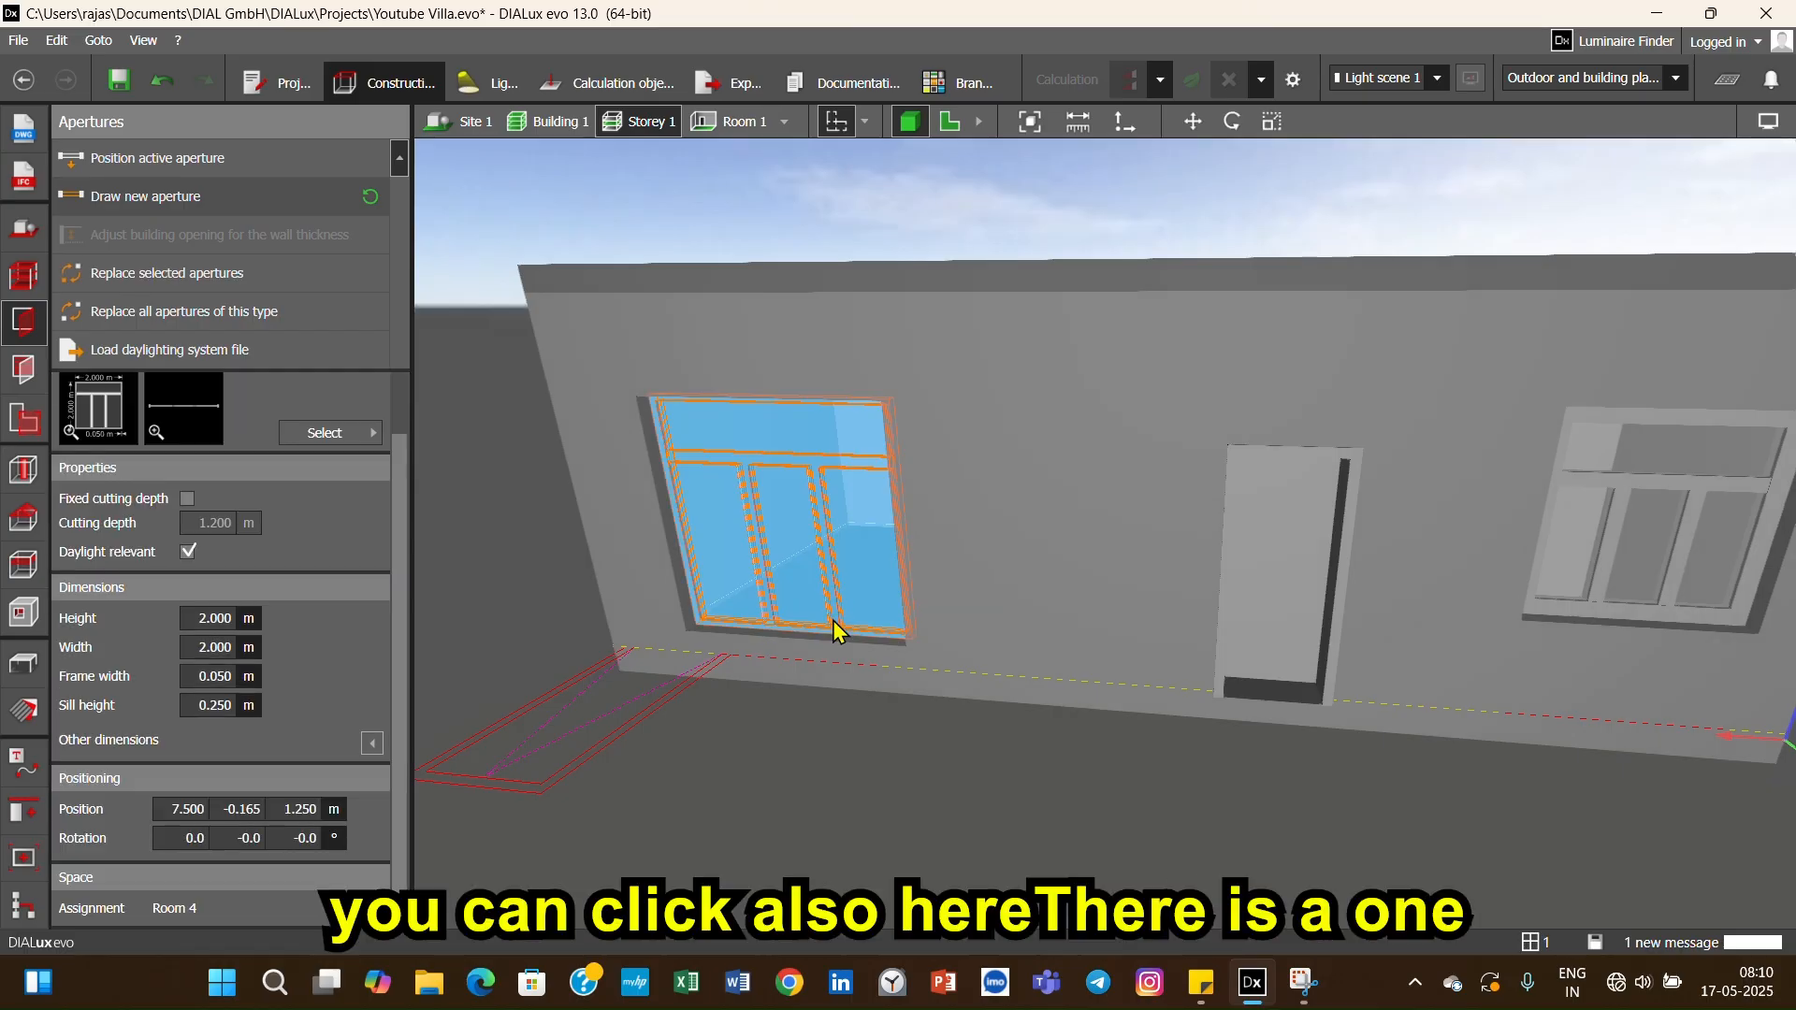
{"action": "left_click", "coordinate": [374, 743]}
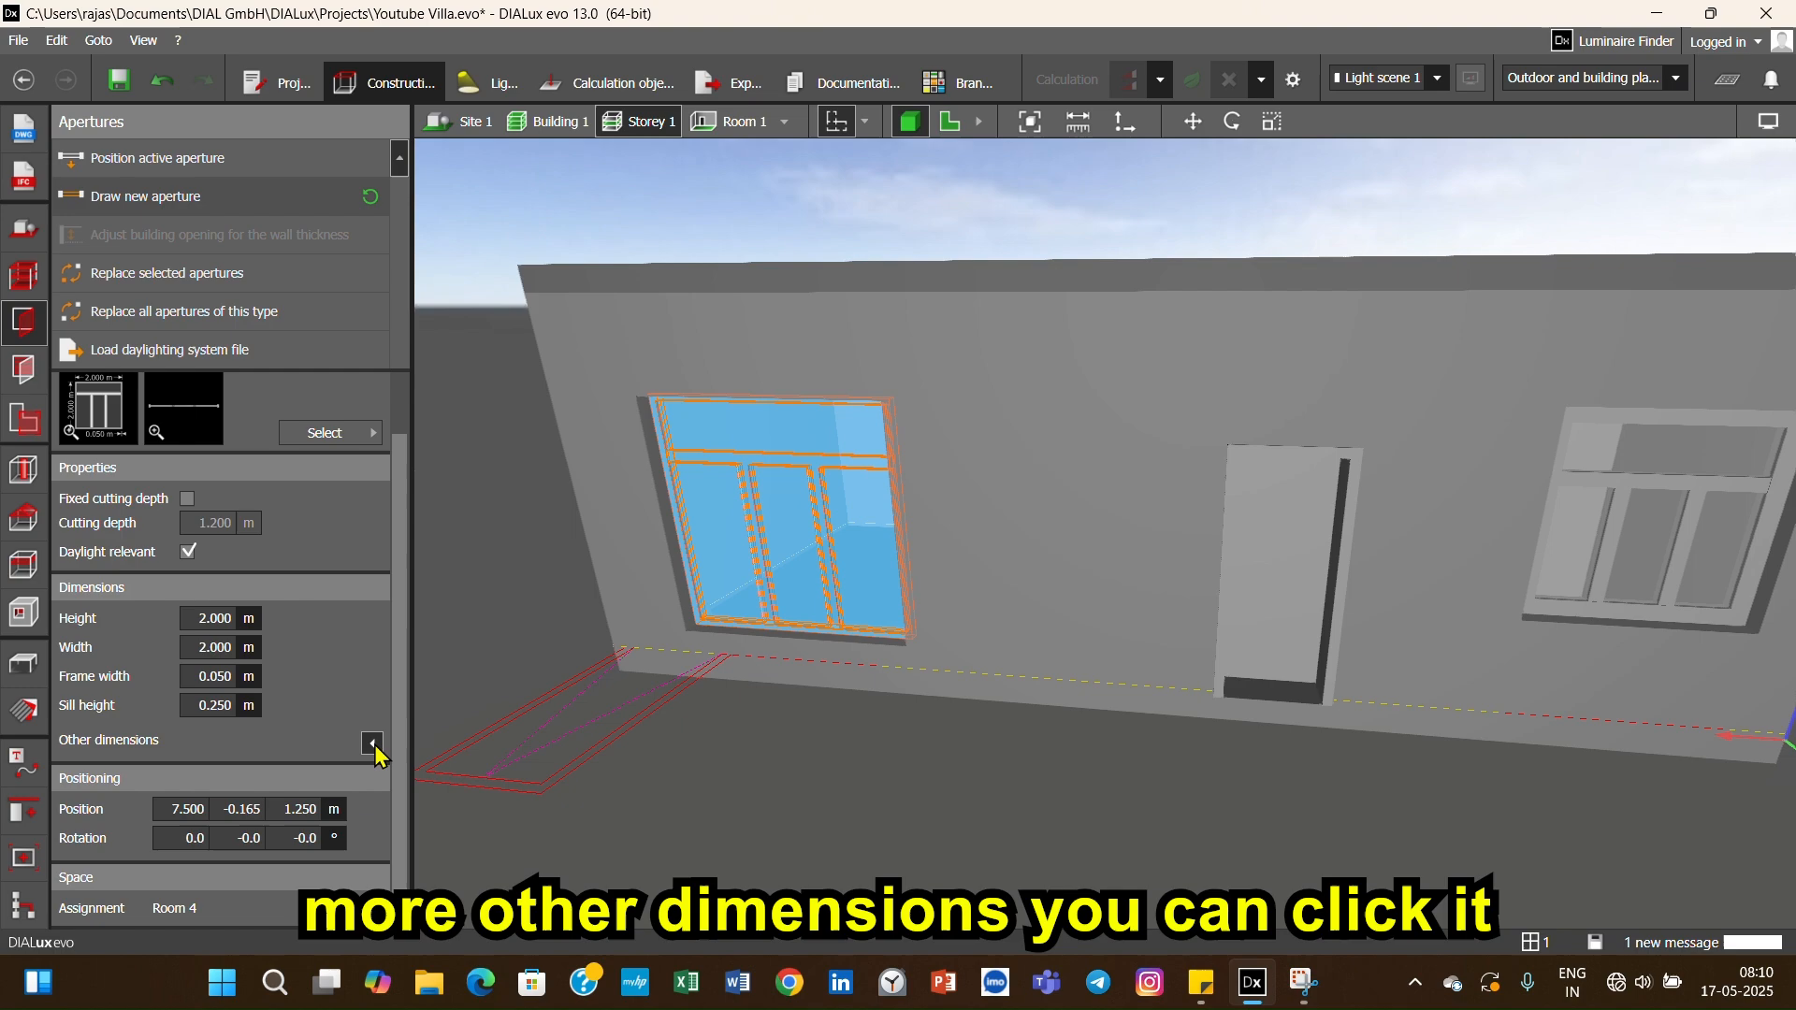
{"action": "scroll", "coordinate": [297, 756], "scroll_direction": "down", "scroll_amount": 1}
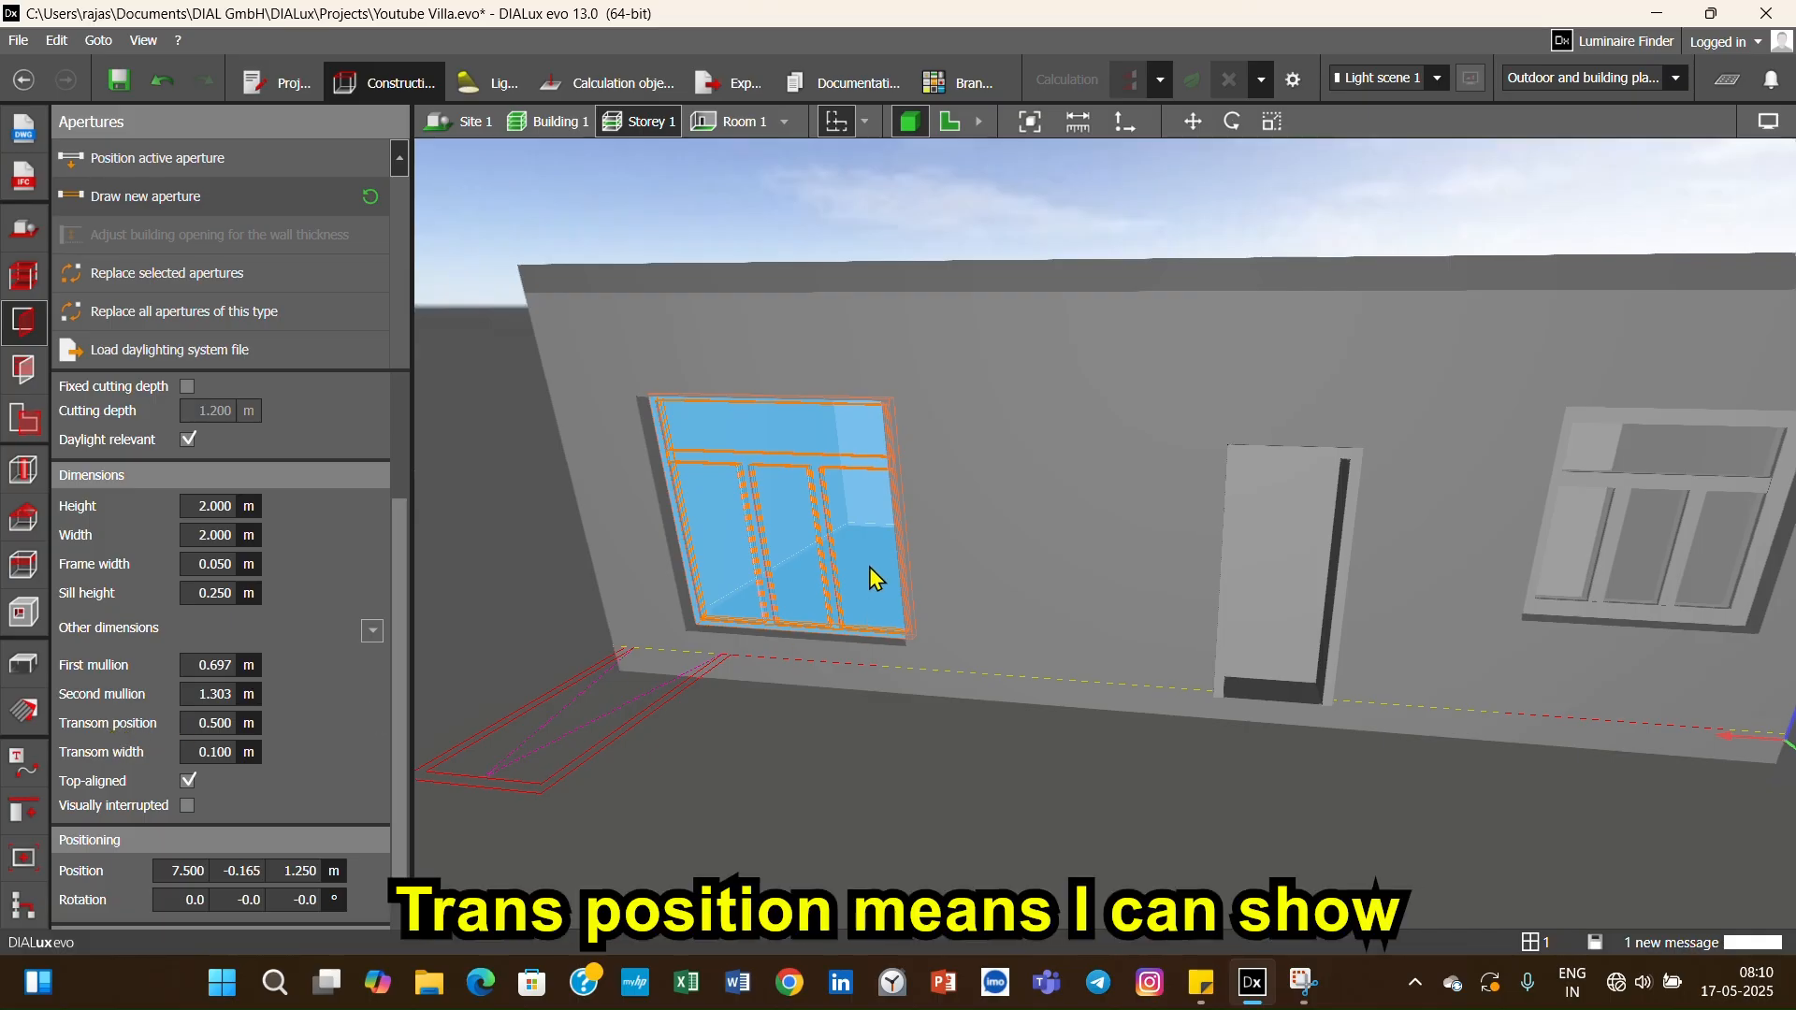
{"action": "left_click", "coordinate": [661, 586]}
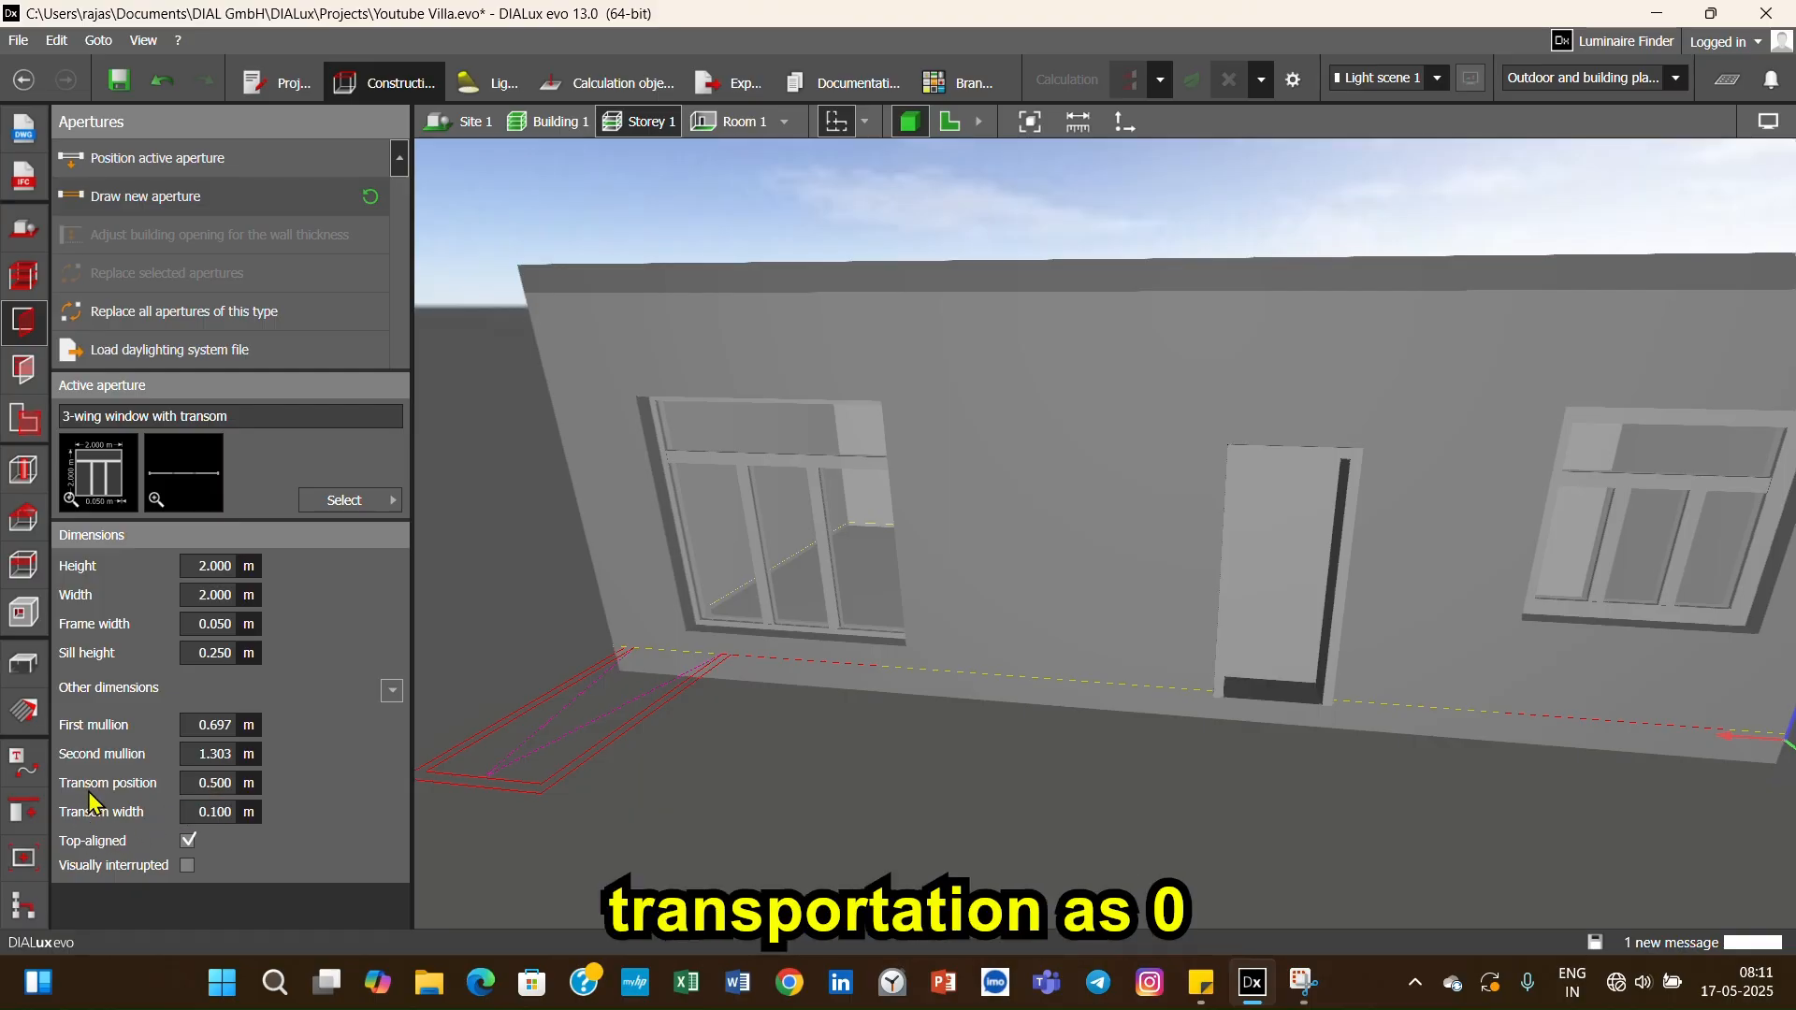
- Try to set the transom position to 0 m on the active window type with no window selected
{"action": "double_click", "coordinate": [225, 780]}
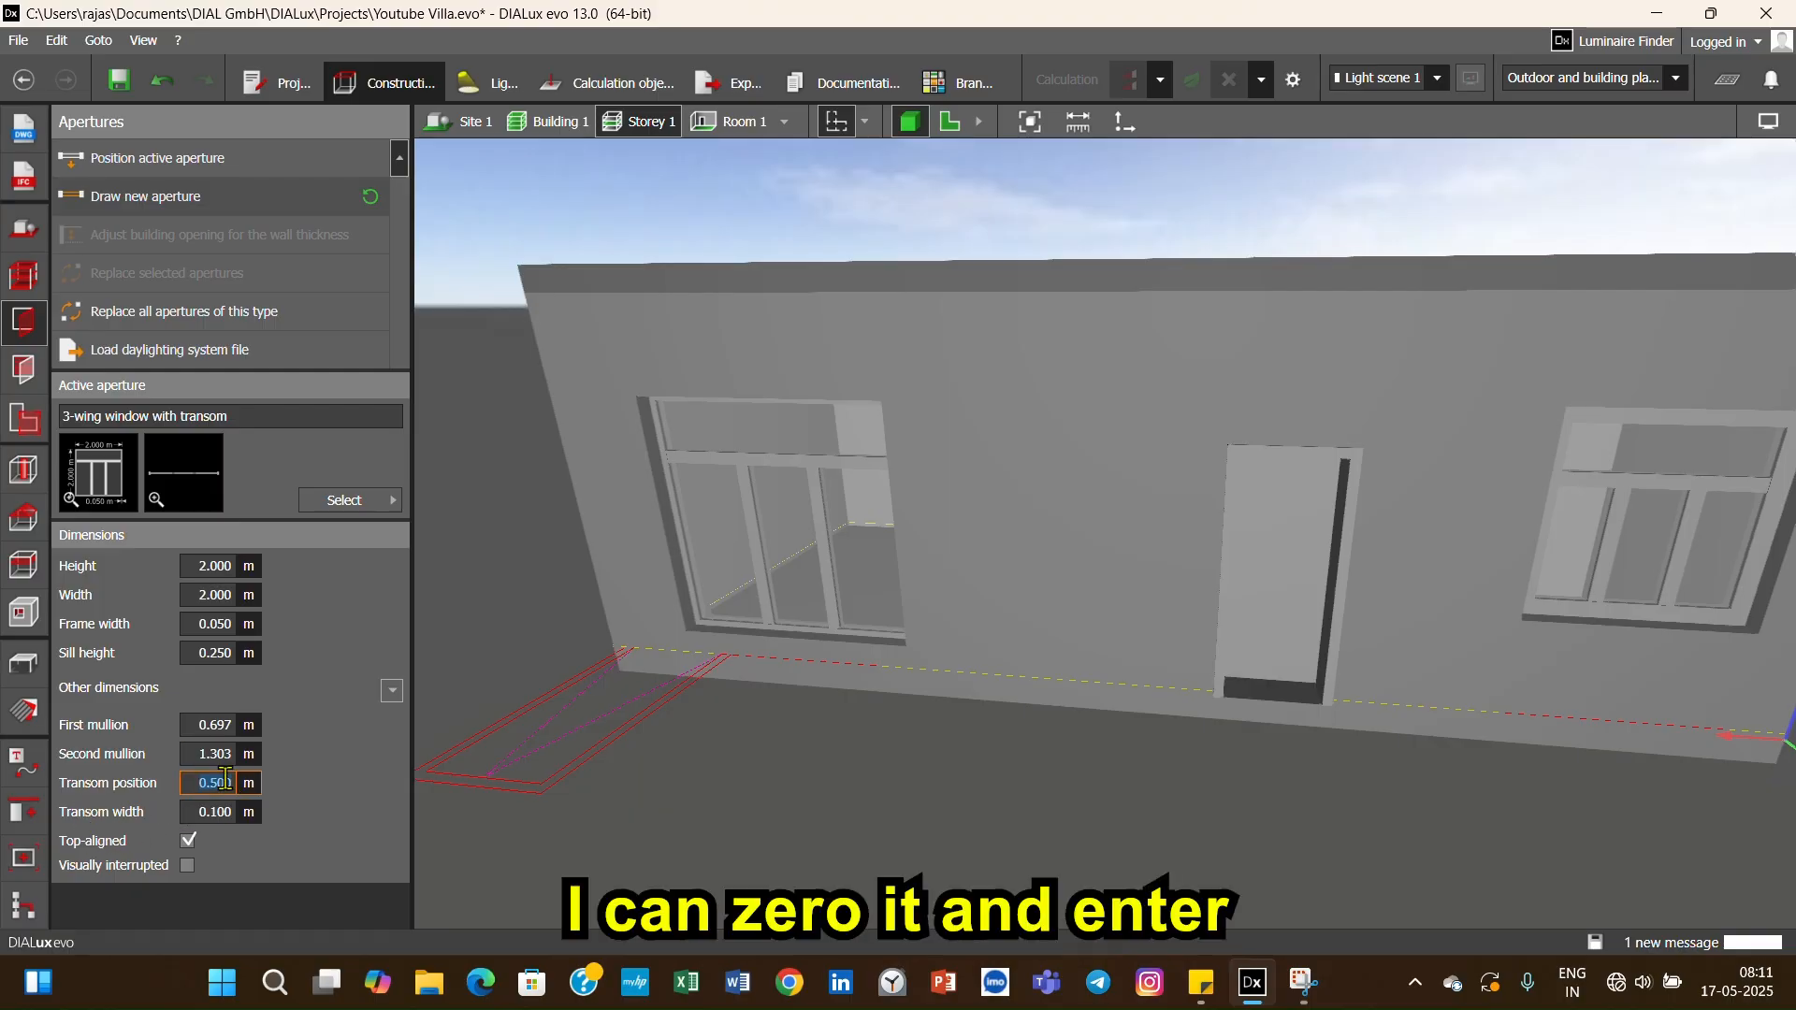
{"action": "type", "text": "0"}
{"action": "key", "text": "Return"}
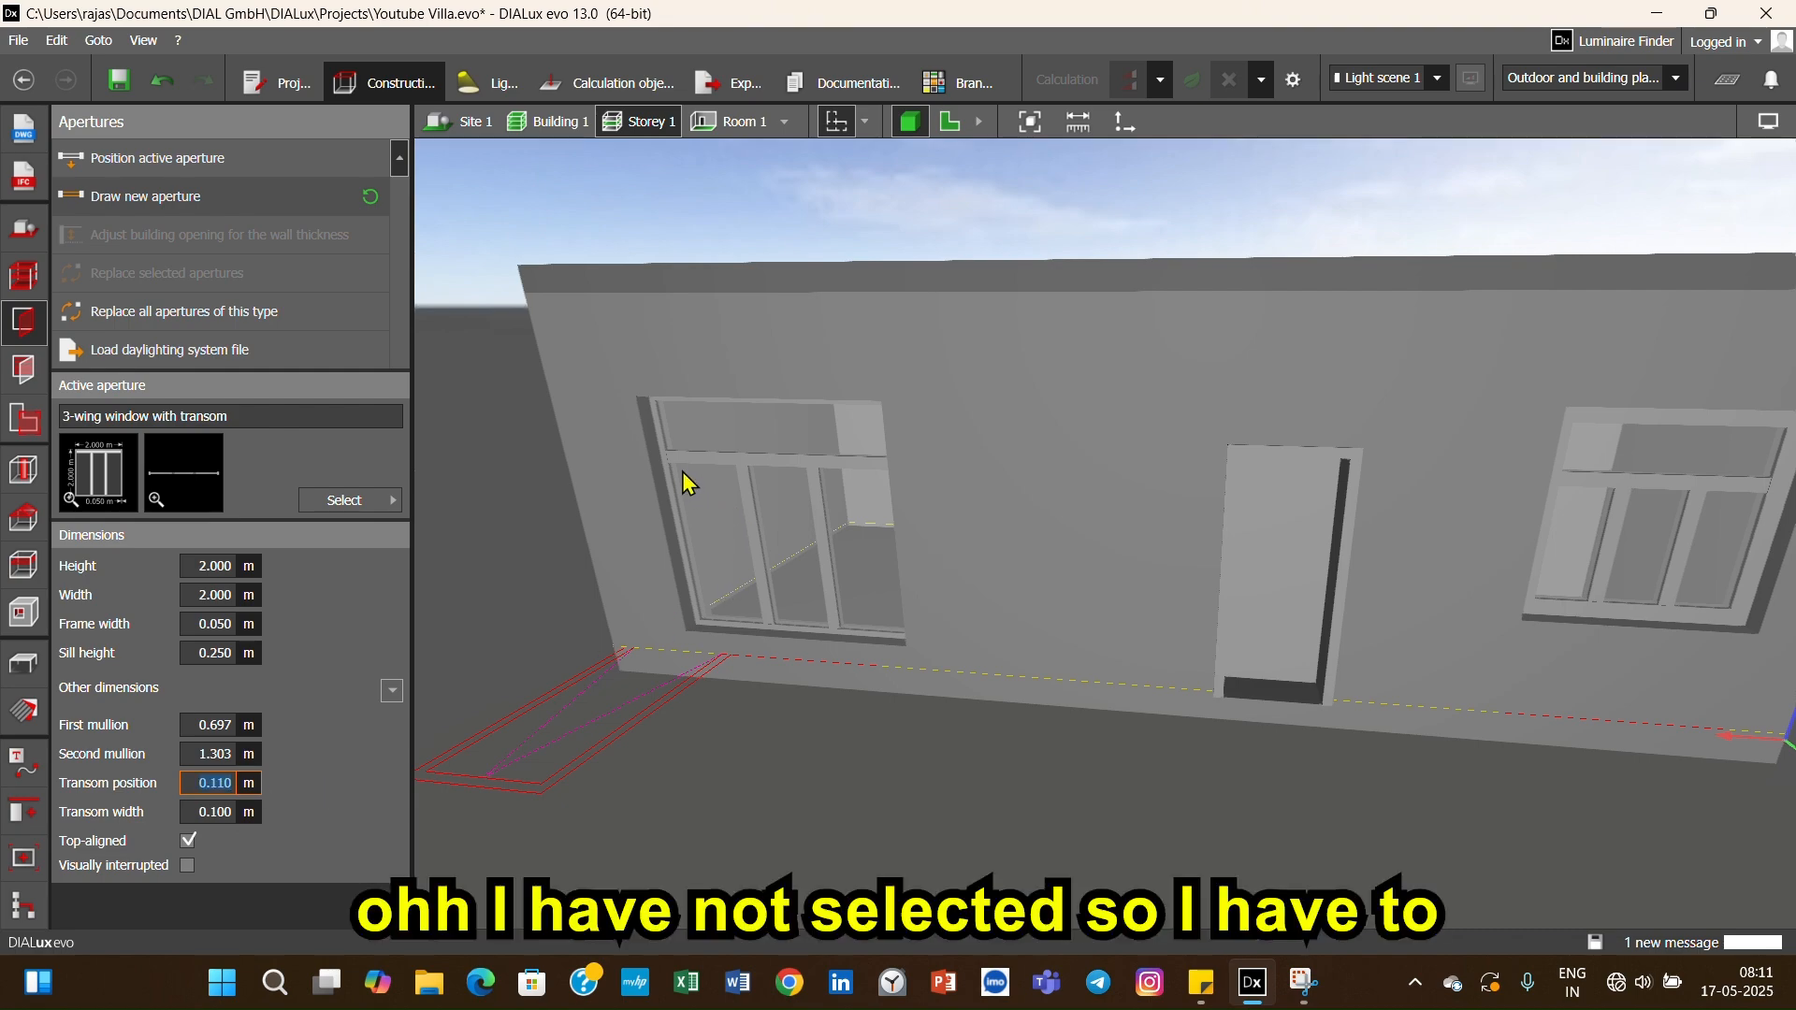
- Select the Room 4 window and enter 0 m as its transom position
{"action": "left_click", "coordinate": [705, 451]}
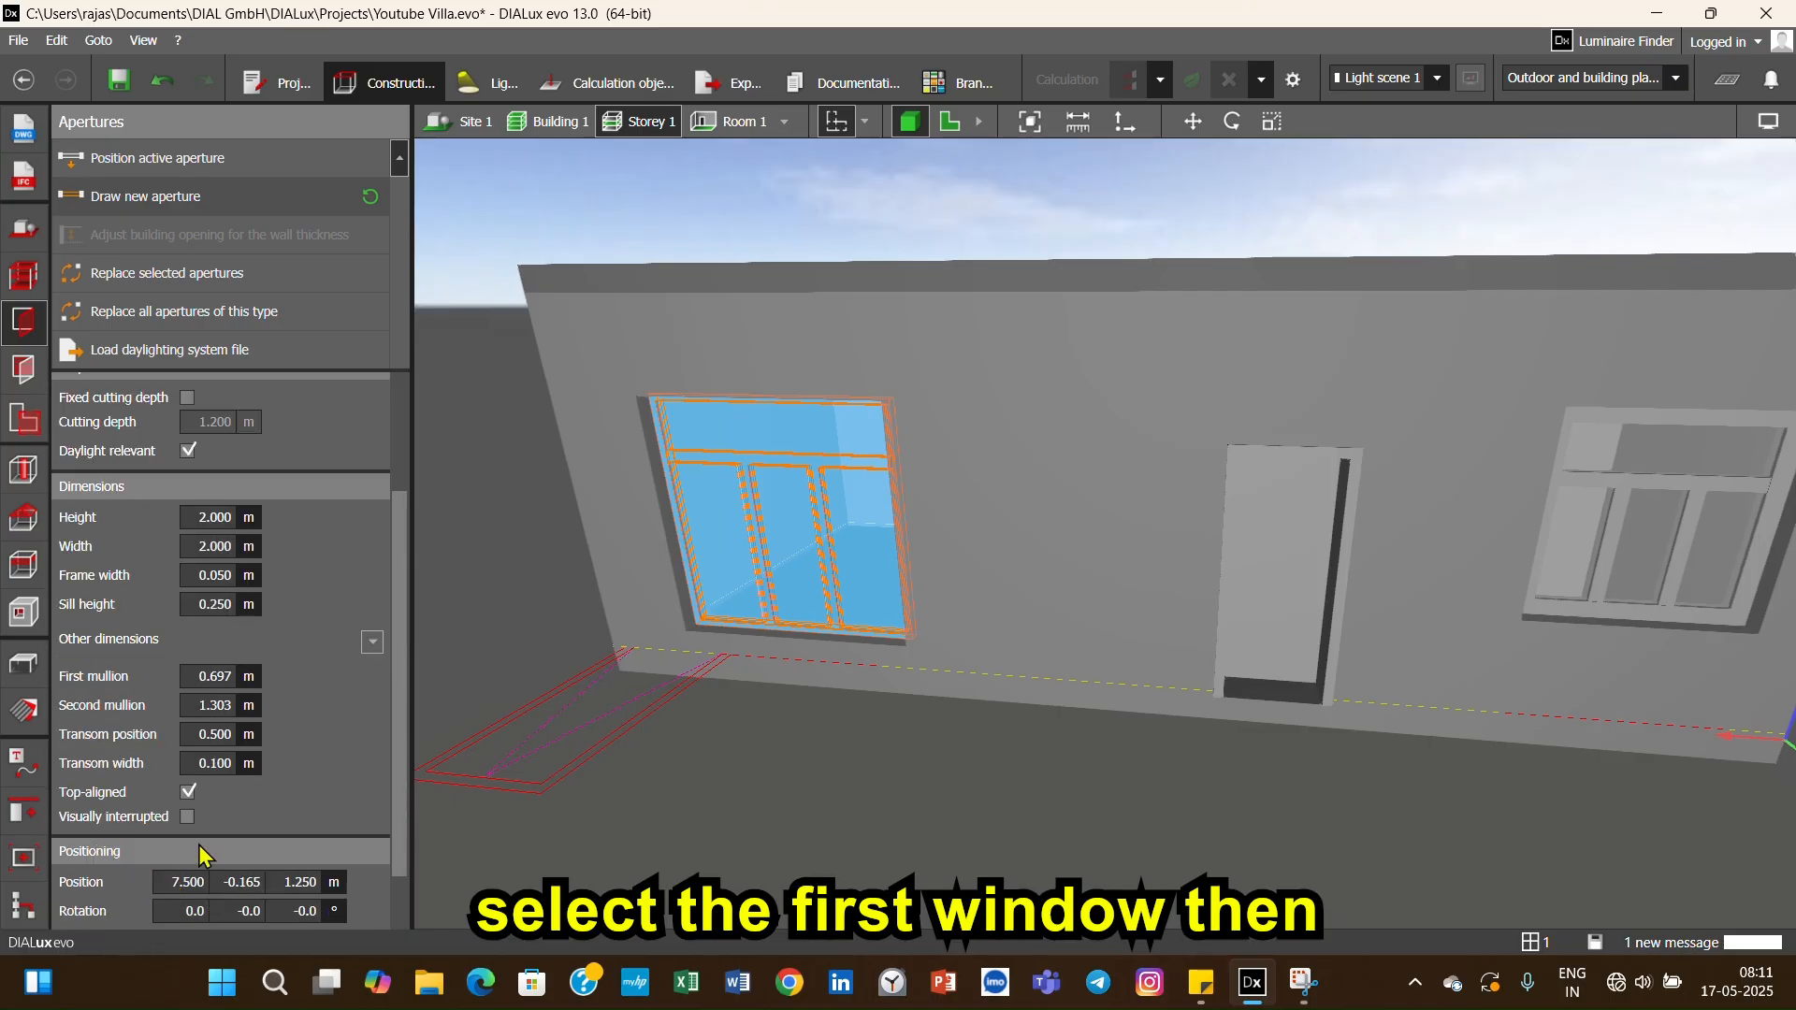
{"action": "left_click", "coordinate": [214, 736]}
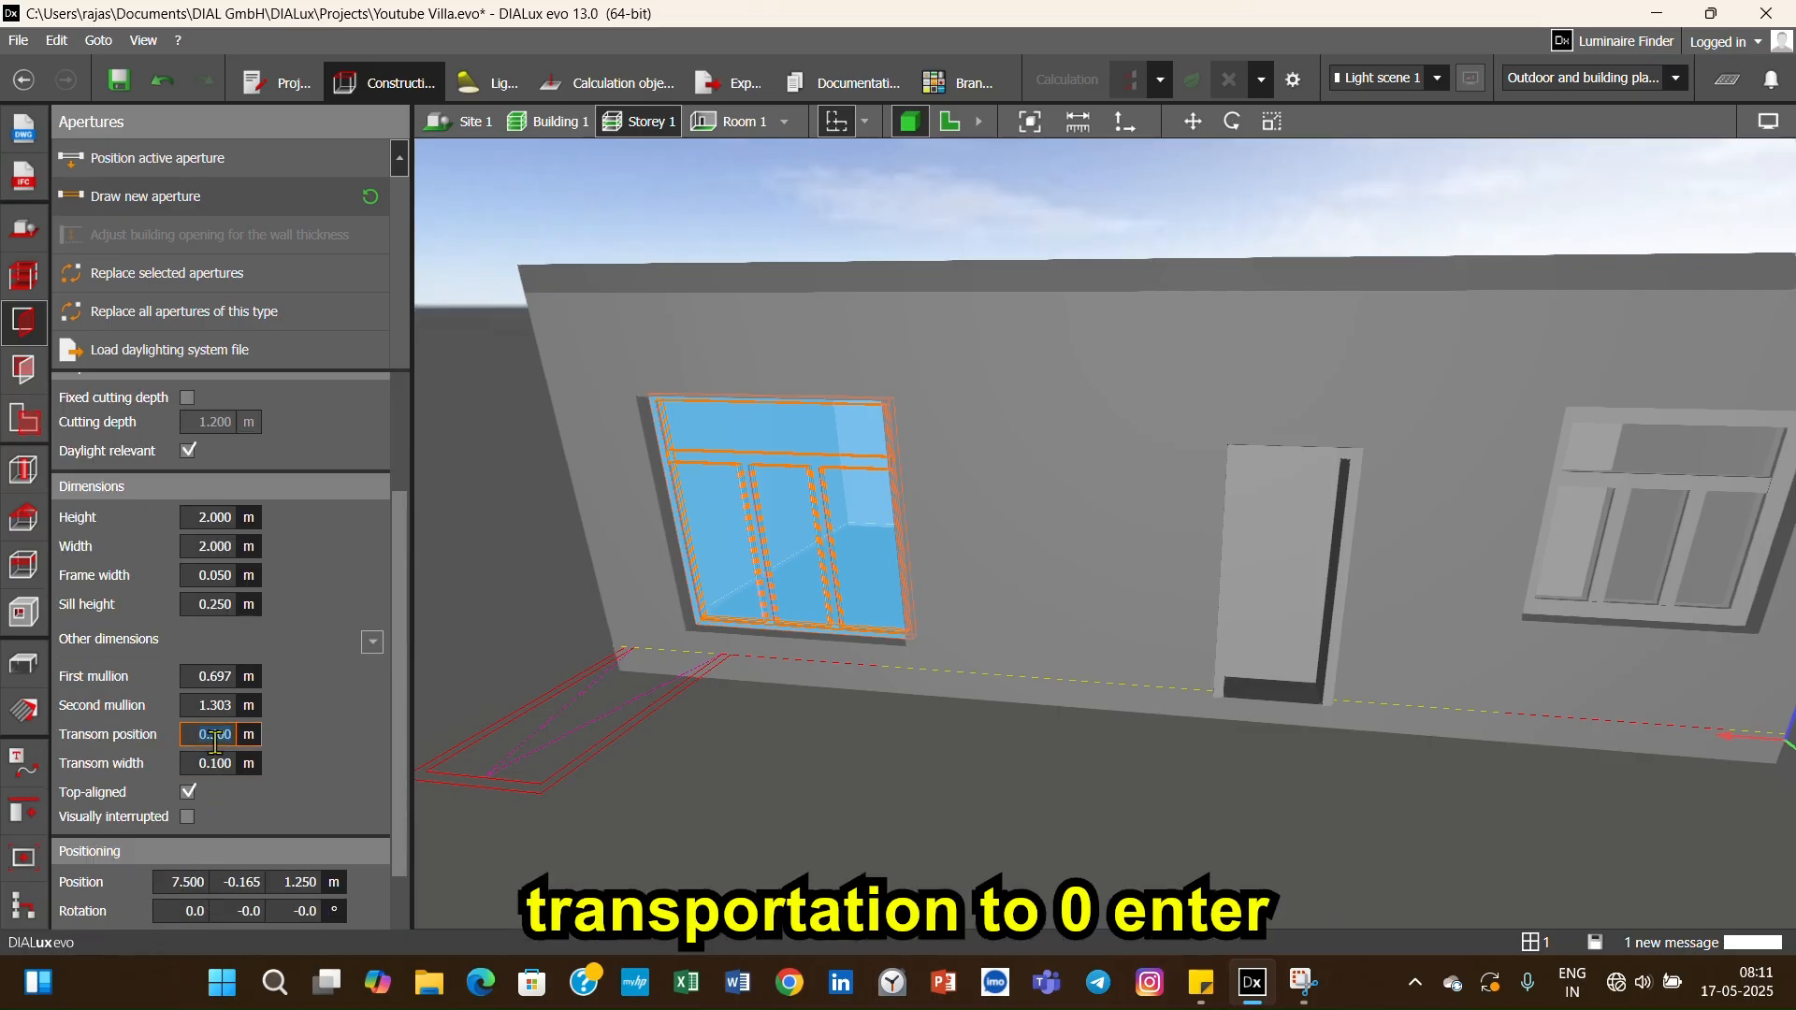
{"action": "type", "text": "0"}
{"action": "key", "text": "Return"}
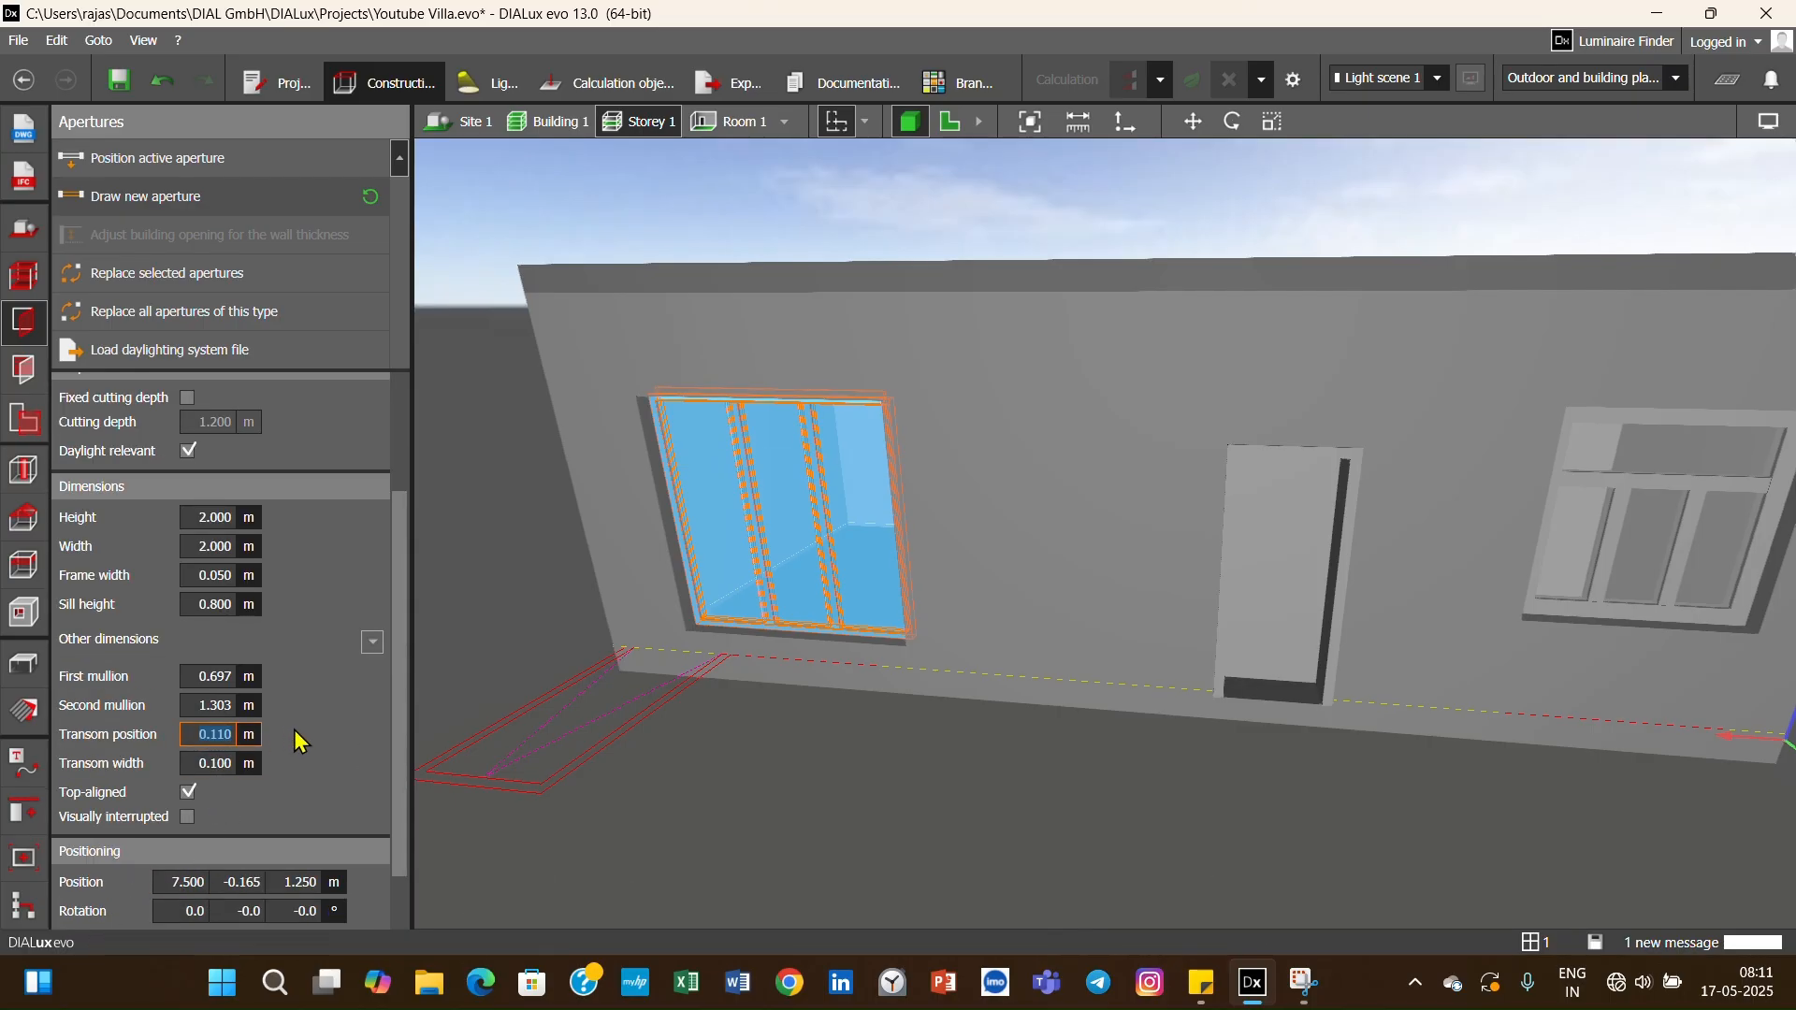
{"action": "key", "text": "Escape"}
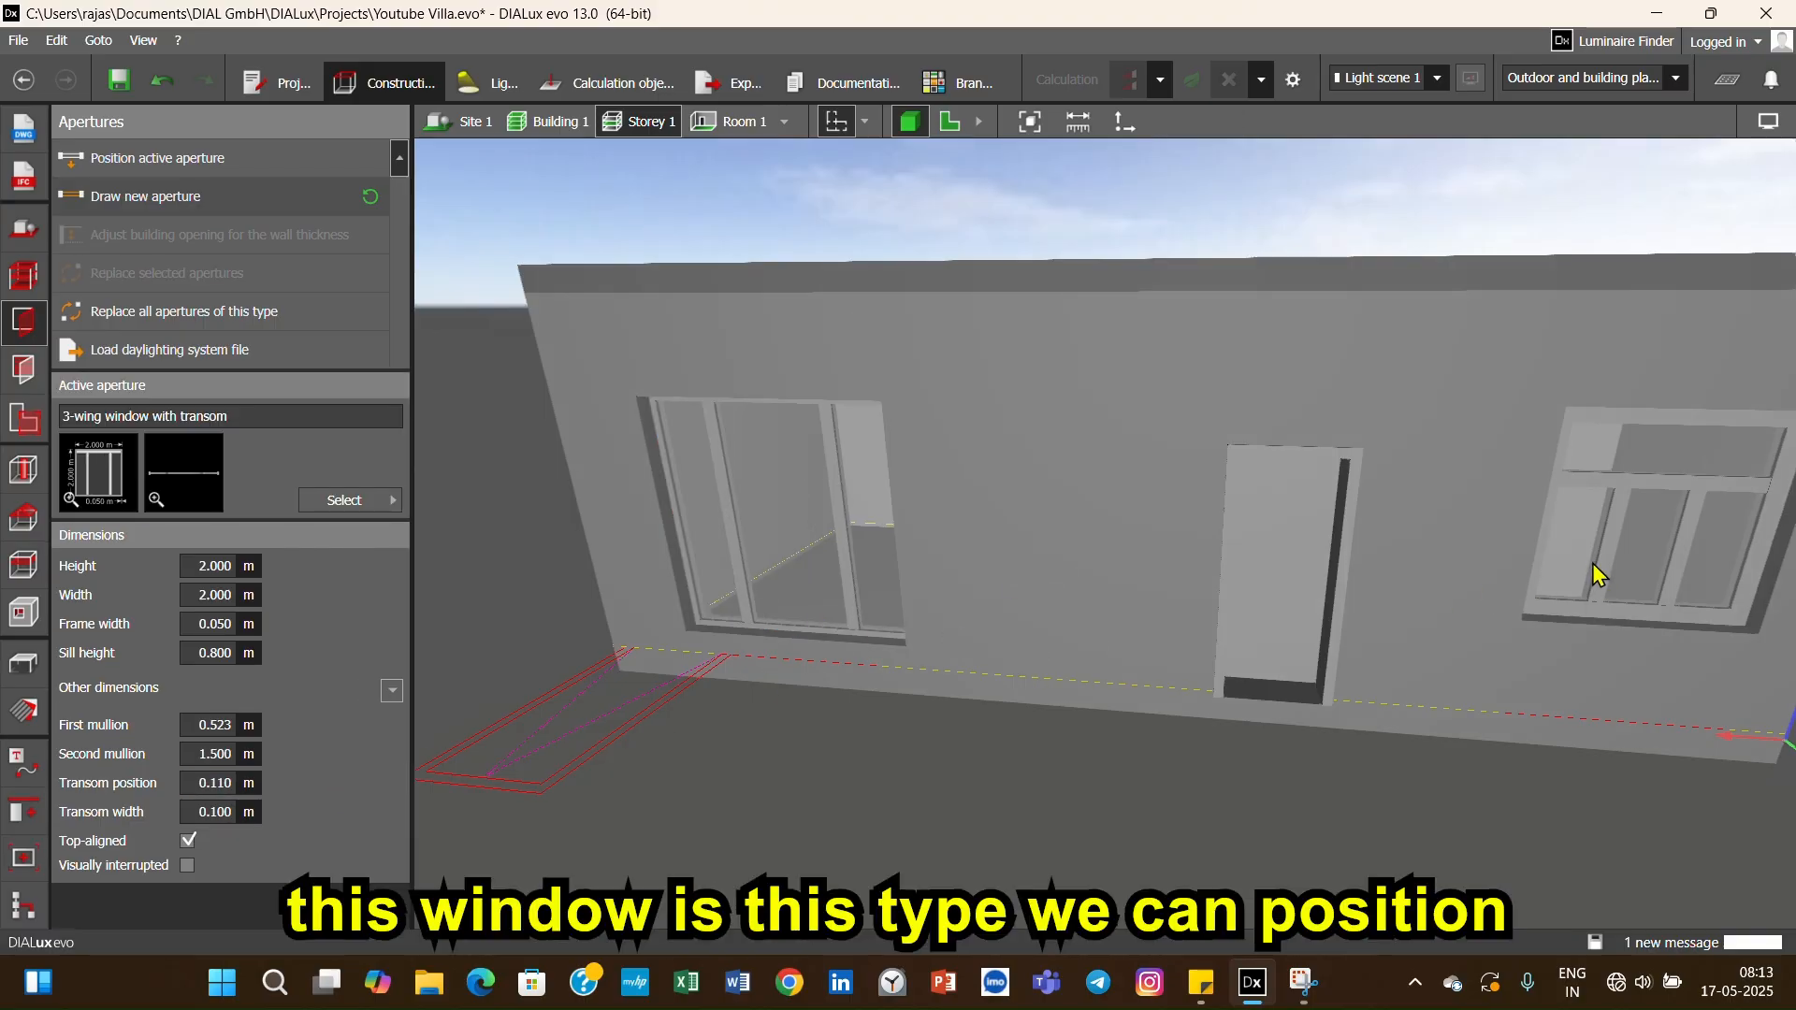
- Set the sill height of the window on the other side of the entrance door to 0.25 m
{"action": "left_click", "coordinate": [1562, 614]}
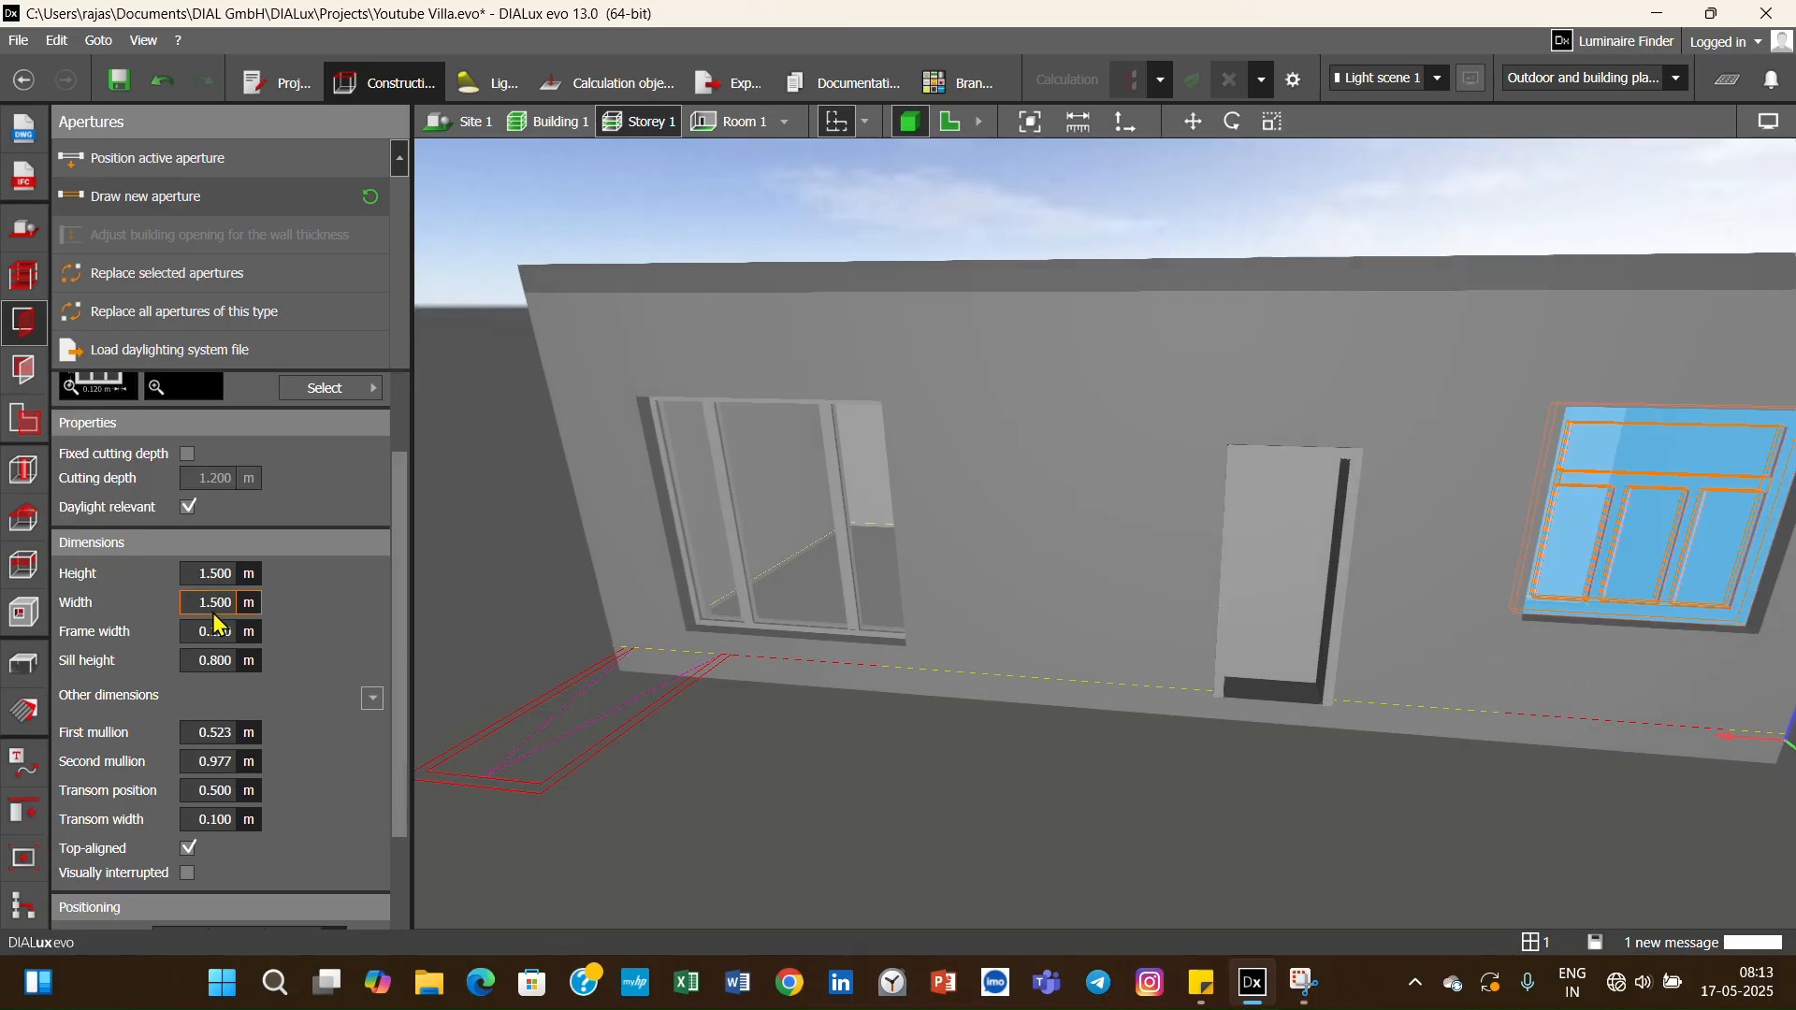
{"action": "left_click", "coordinate": [215, 661]}
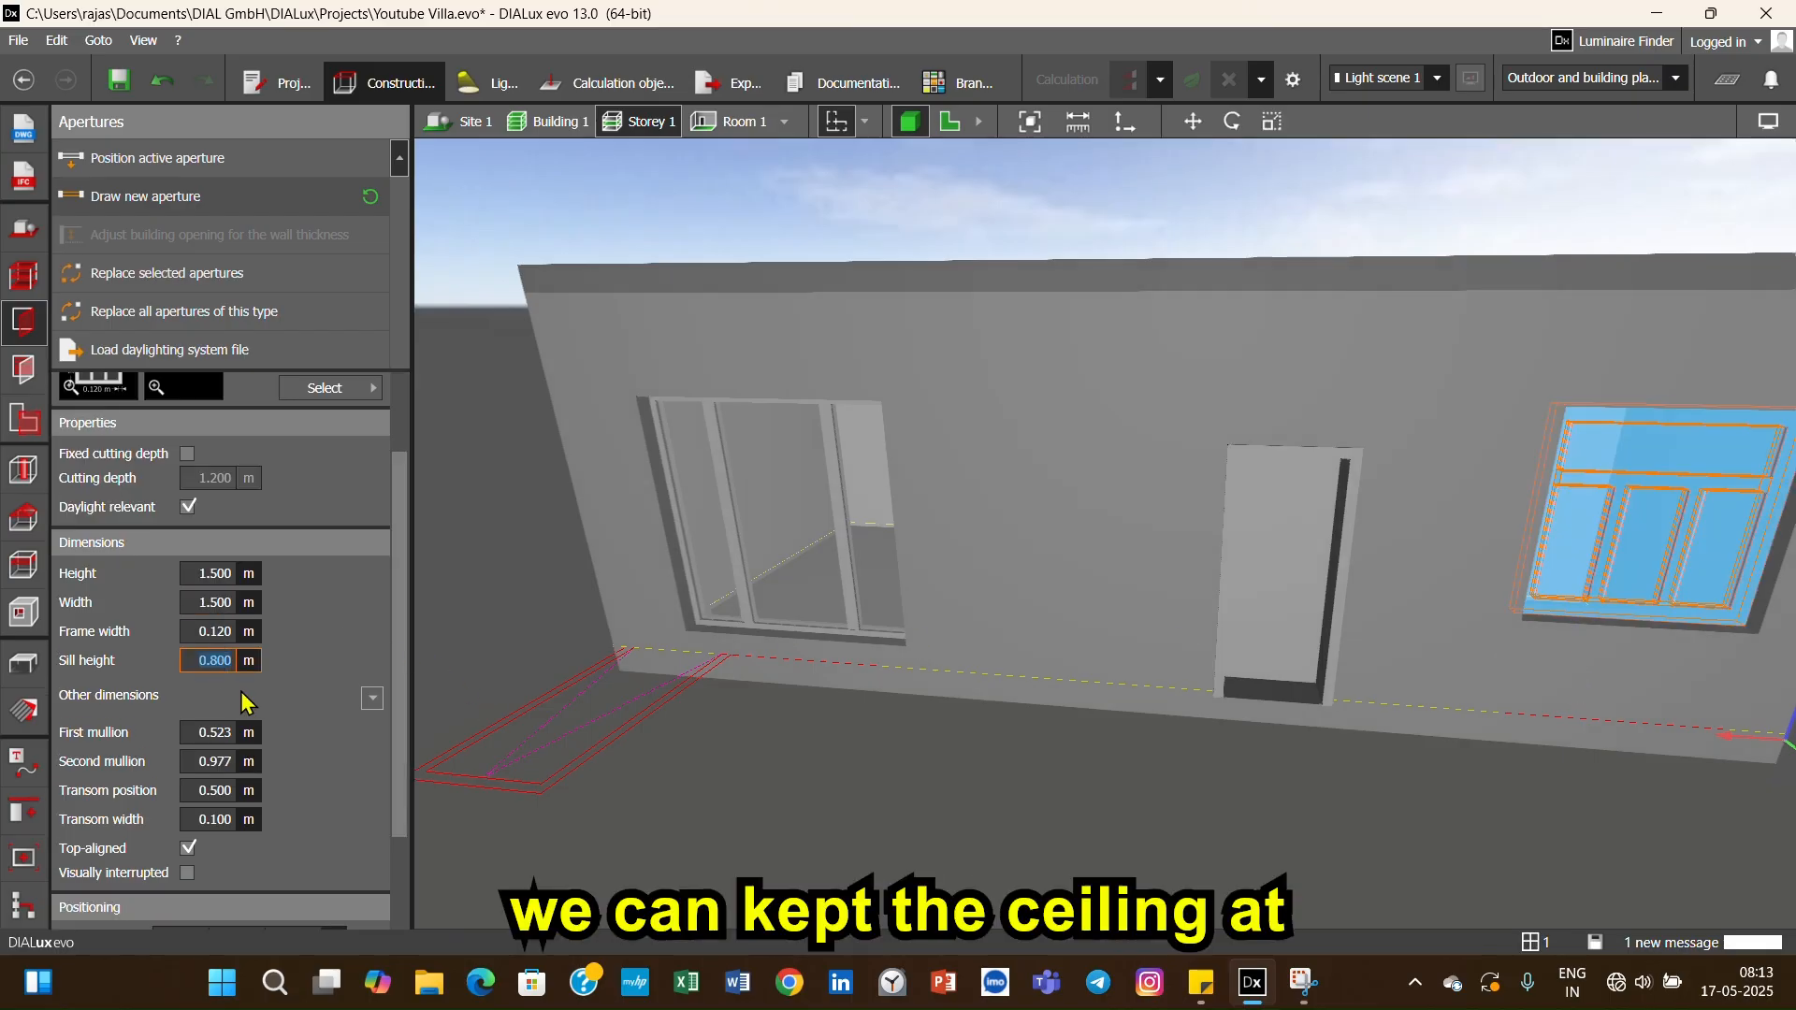
{"action": "type", "text": ".250"}
{"action": "key", "text": "Return"}
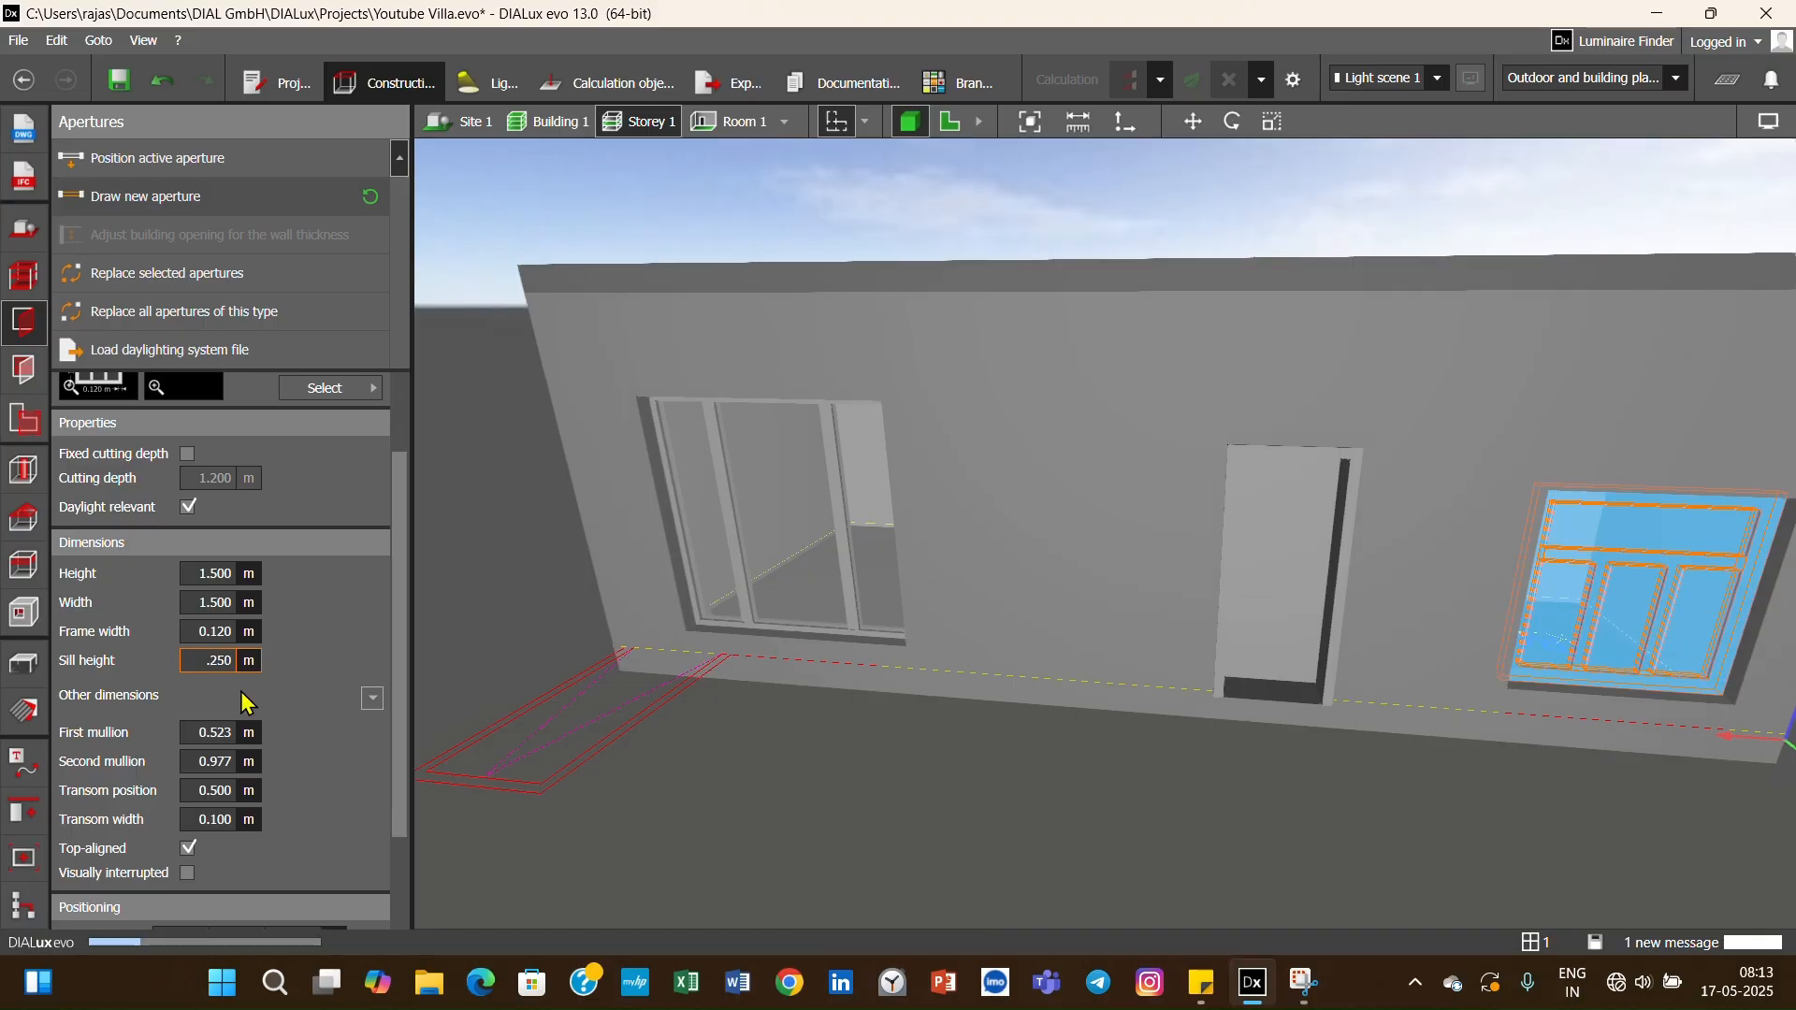
- Set the selected window beside the entrance door to 2 m high and 2 m wide
{"action": "left_click", "coordinate": [220, 573]}
{"action": "type", "text": "2"}
{"action": "key", "text": "Return"}
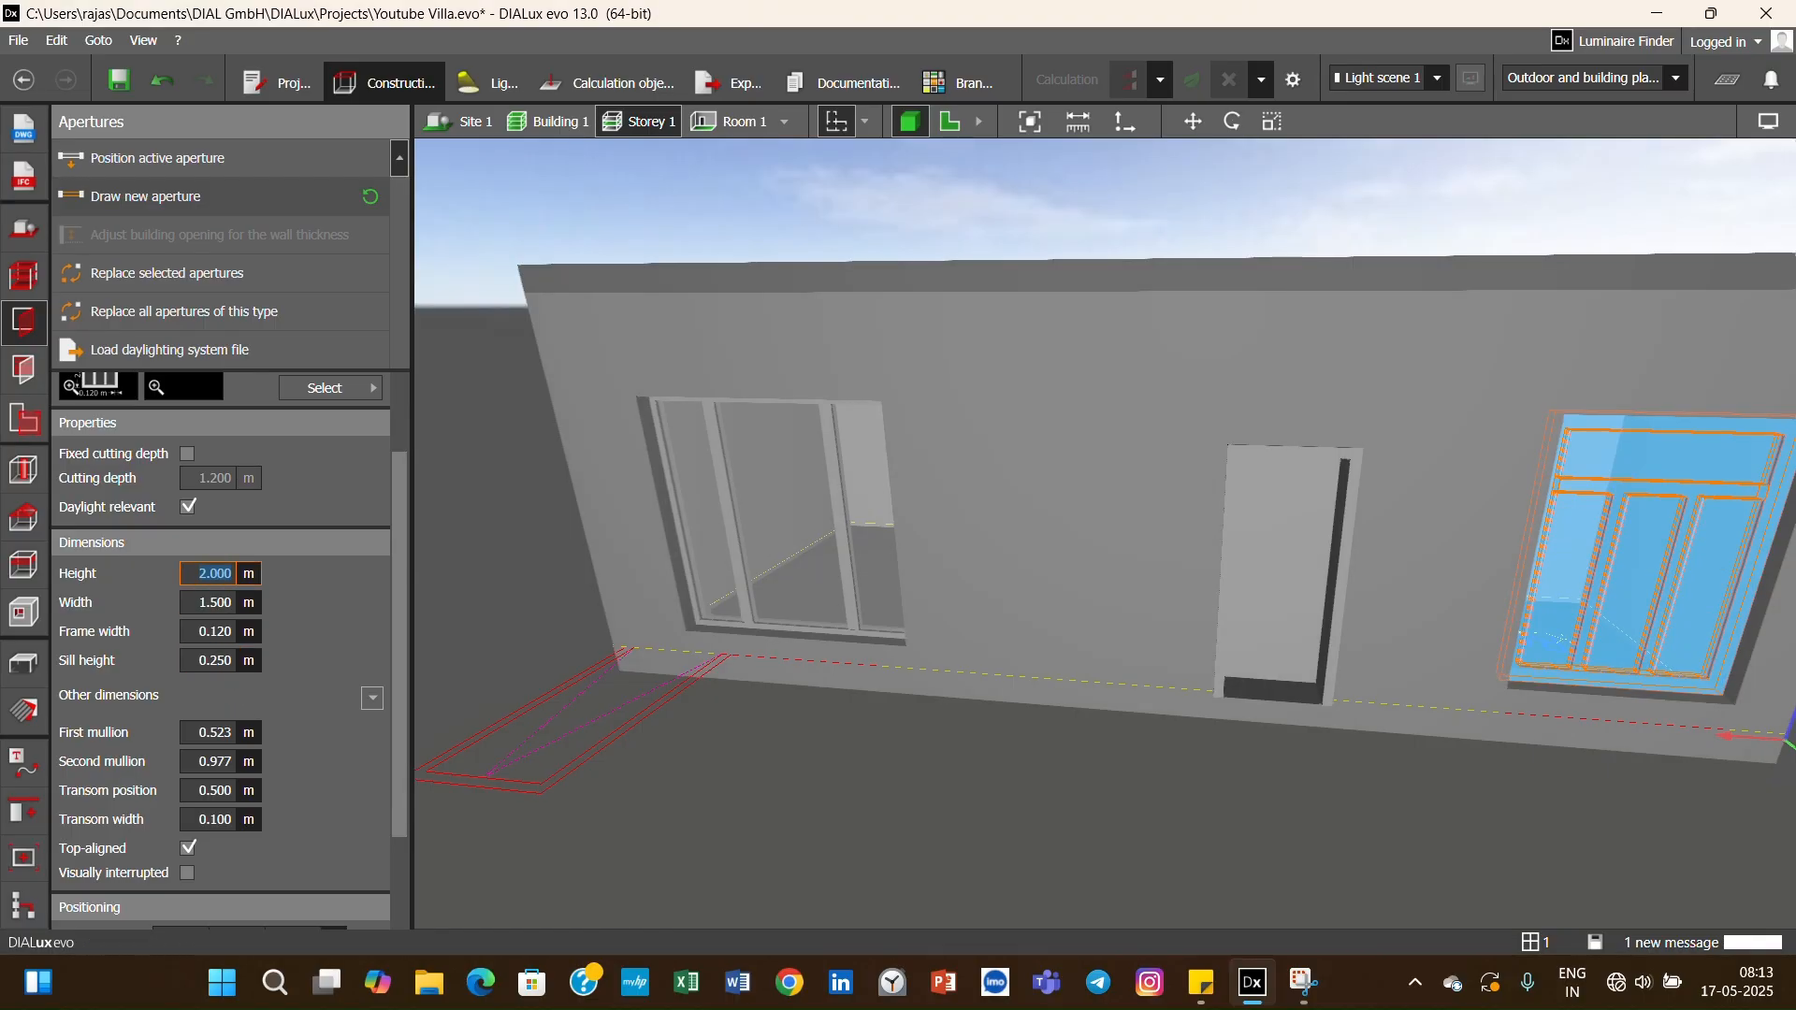
{"action": "left_click", "coordinate": [213, 604]}
{"action": "type", "text": "2"}
{"action": "key", "text": "Return"}
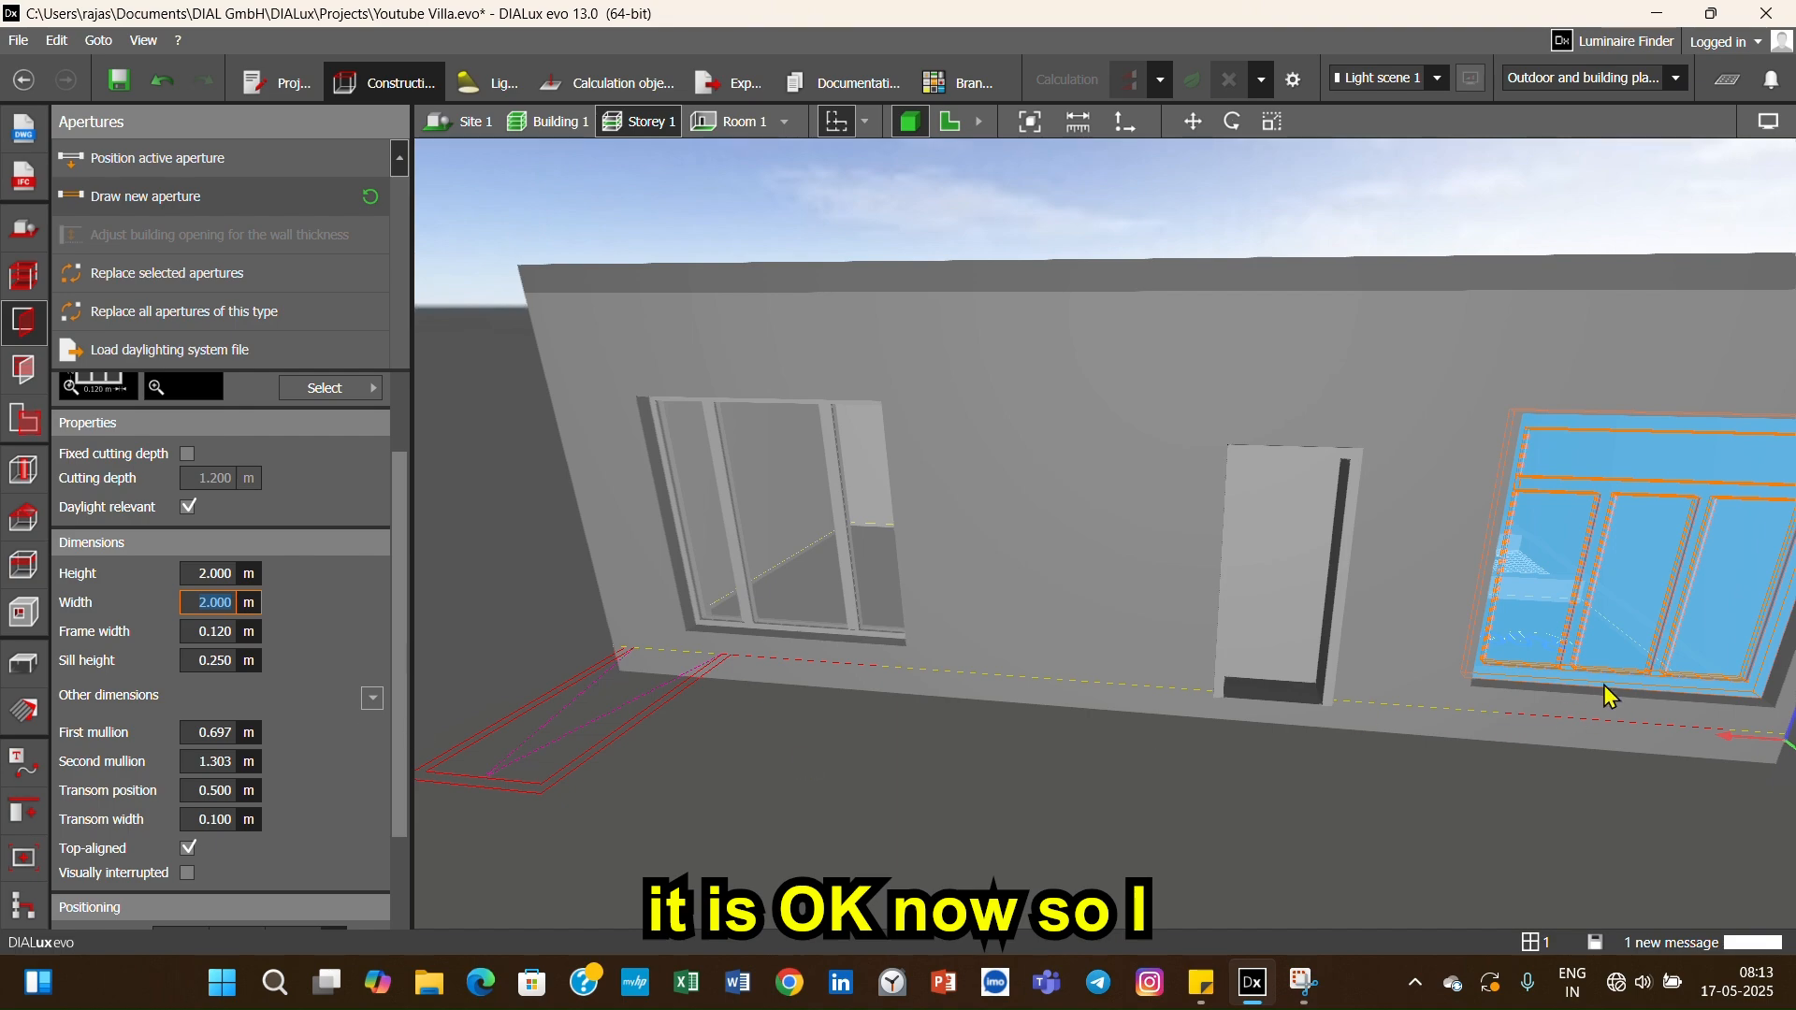
{"action": "left_click", "coordinate": [1579, 716]}
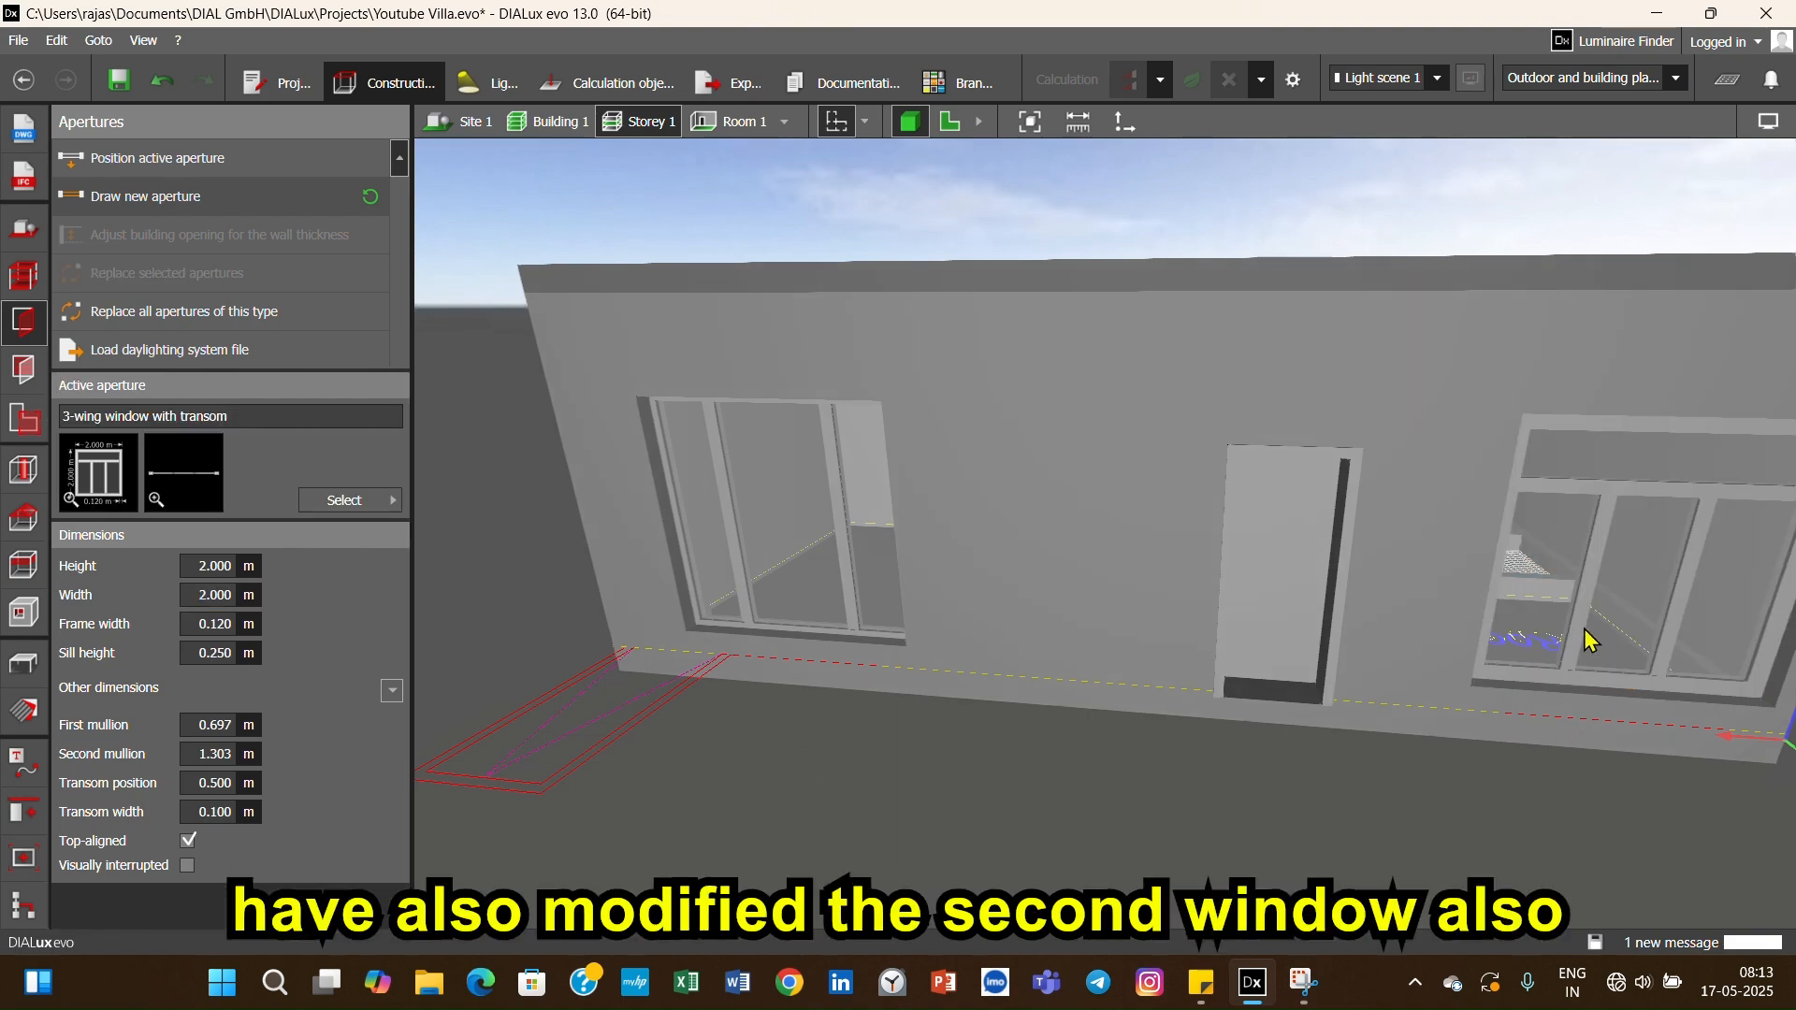
{"action": "scroll", "coordinate": [1572, 670], "scroll_direction": "down", "scroll_amount": 3}
{"action": "right_click_drag", "start_coordinate": [1557, 641], "coordinate": [1503, 627]}
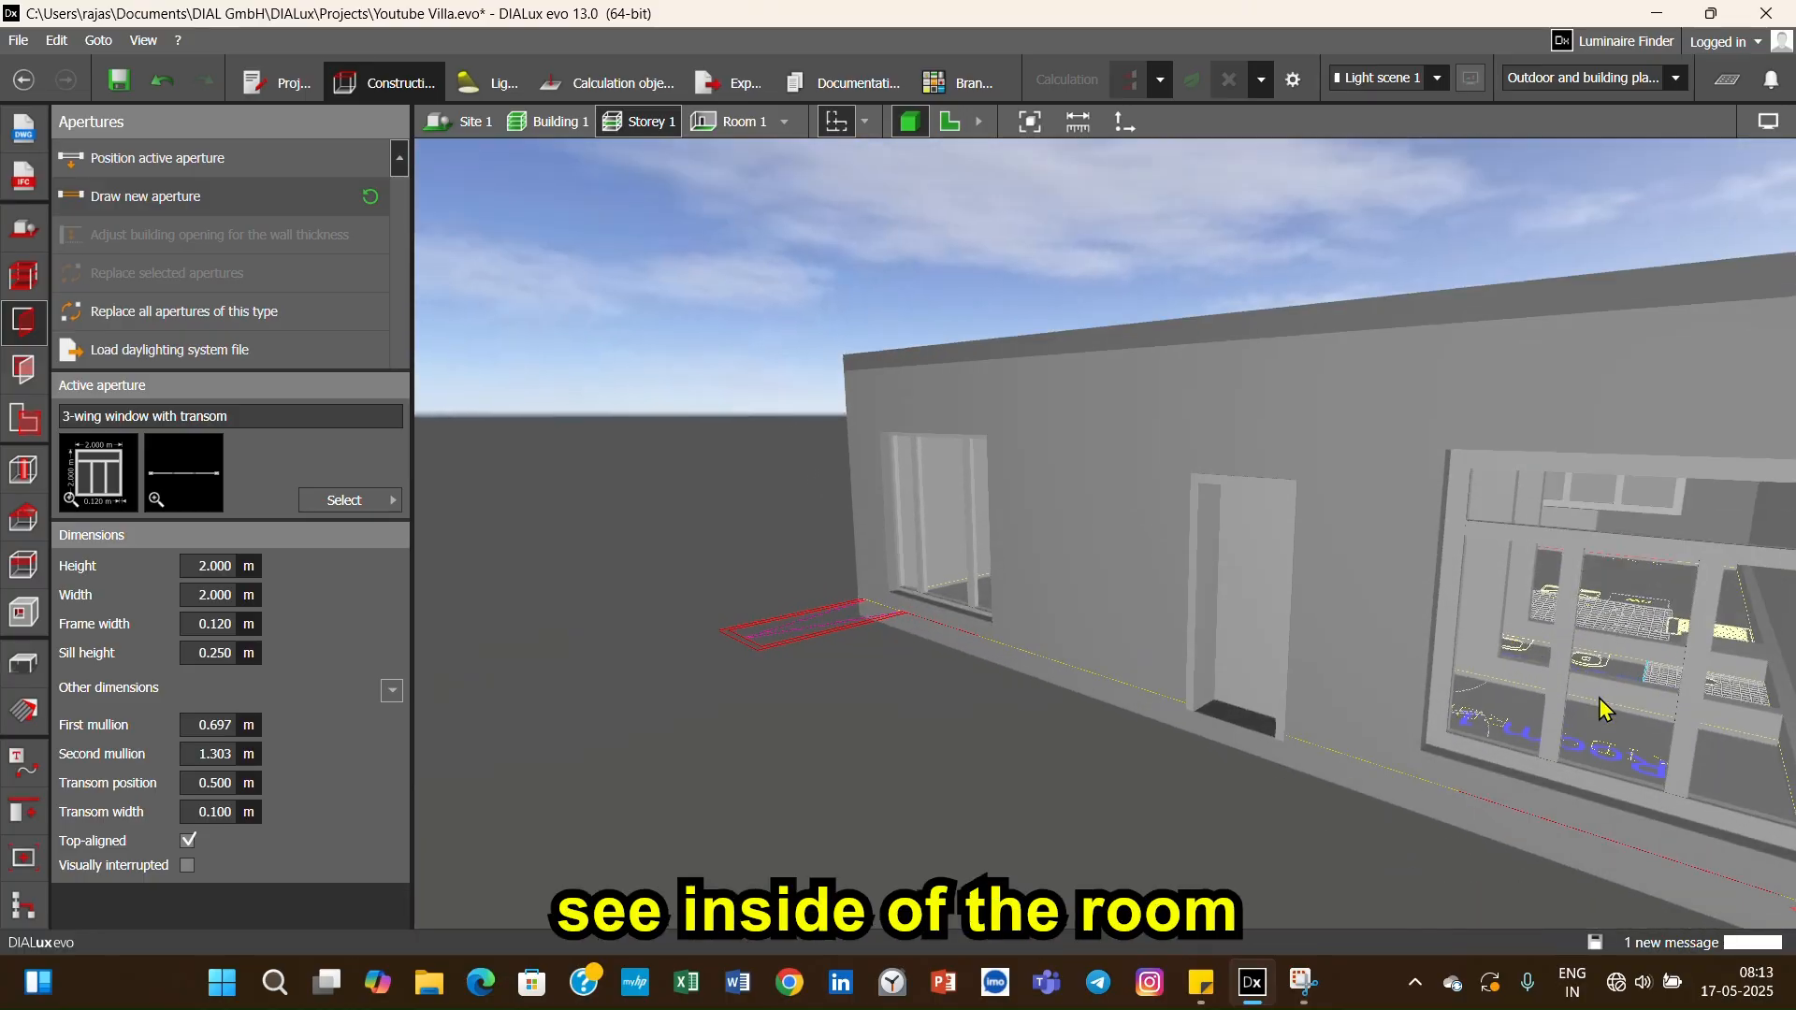
{"action": "right_click_drag", "start_coordinate": [1592, 741], "coordinate": [1216, 668]}
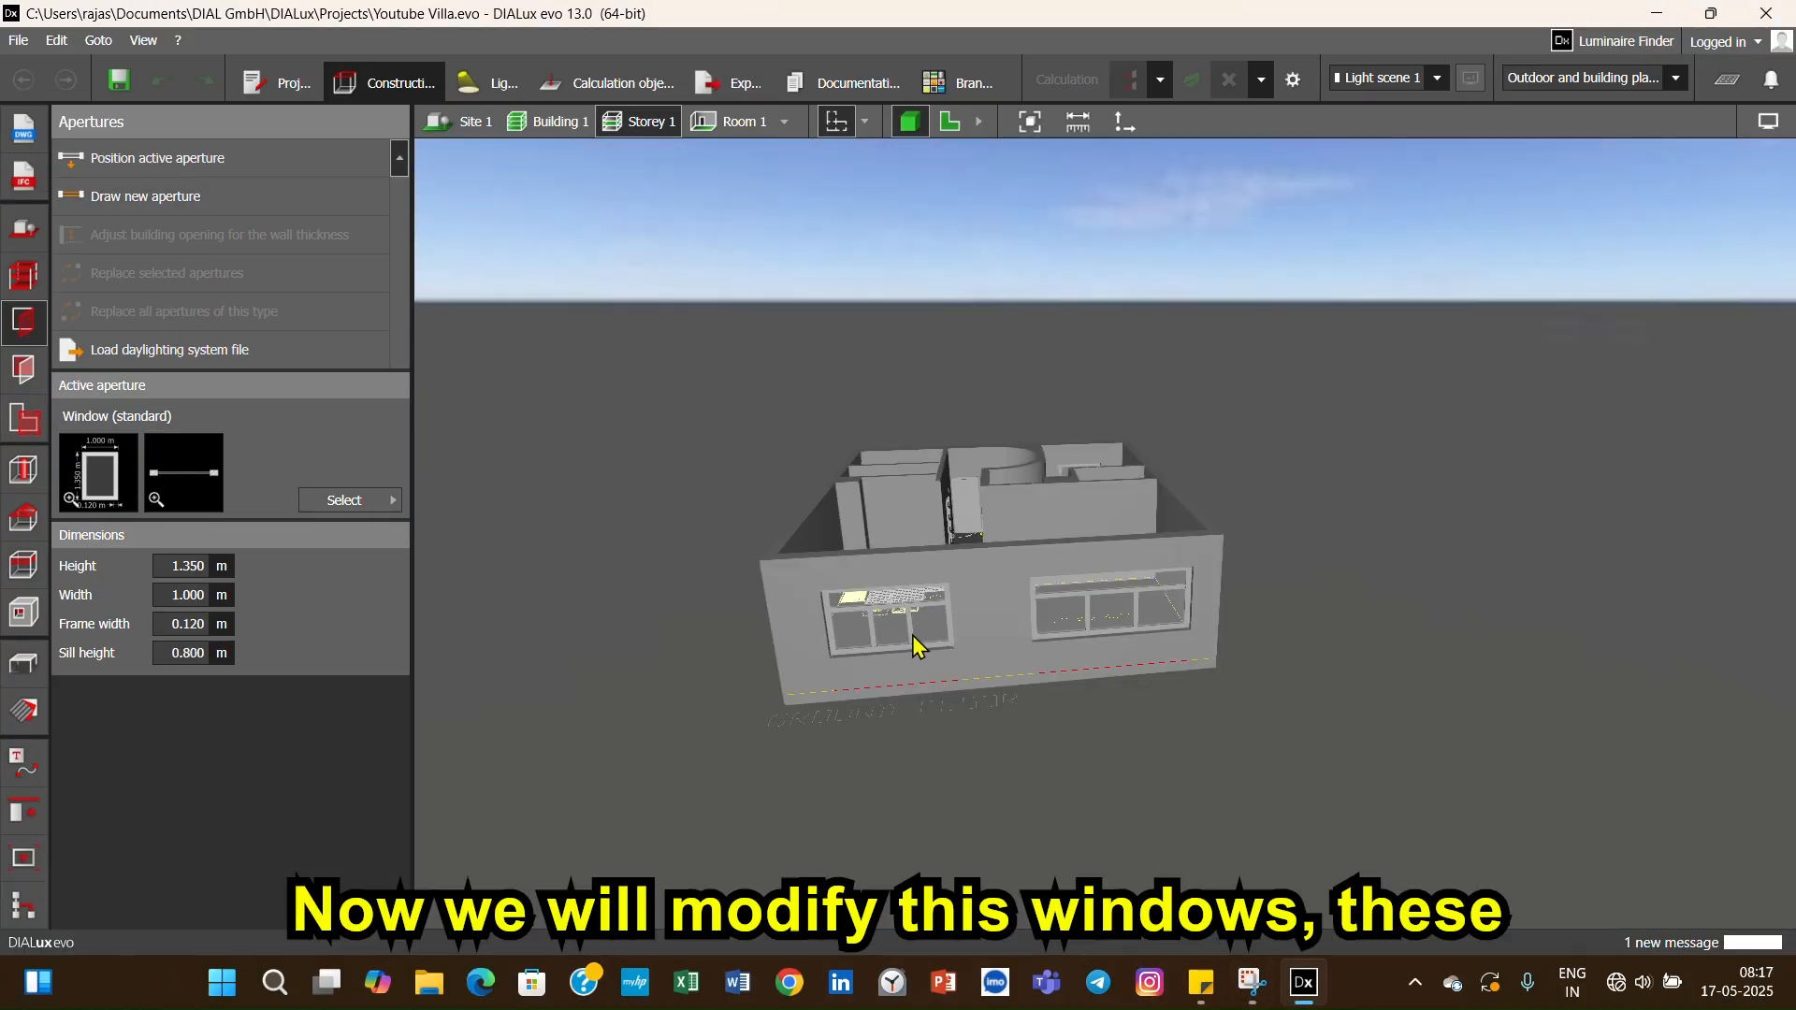
- Set the sill height of the 2.49 m wide dining room window to 0.1 m
{"action": "scroll", "coordinate": [942, 644], "scroll_direction": "up", "scroll_amount": 5}
{"action": "right_click_drag", "start_coordinate": [1309, 639], "coordinate": [1231, 650]}
{"action": "mouse_move", "coordinate": [1008, 668]}
{"action": "right_mouse_down"}
{"action": "mouse_move", "coordinate": [973, 666]}
{"action": "mouse_move", "coordinate": [1027, 655]}
{"action": "mouse_move", "coordinate": [1009, 662]}
{"action": "mouse_move", "coordinate": [1010, 642]}
{"action": "right_mouse_up"}
{"action": "left_click", "coordinate": [1008, 636]}
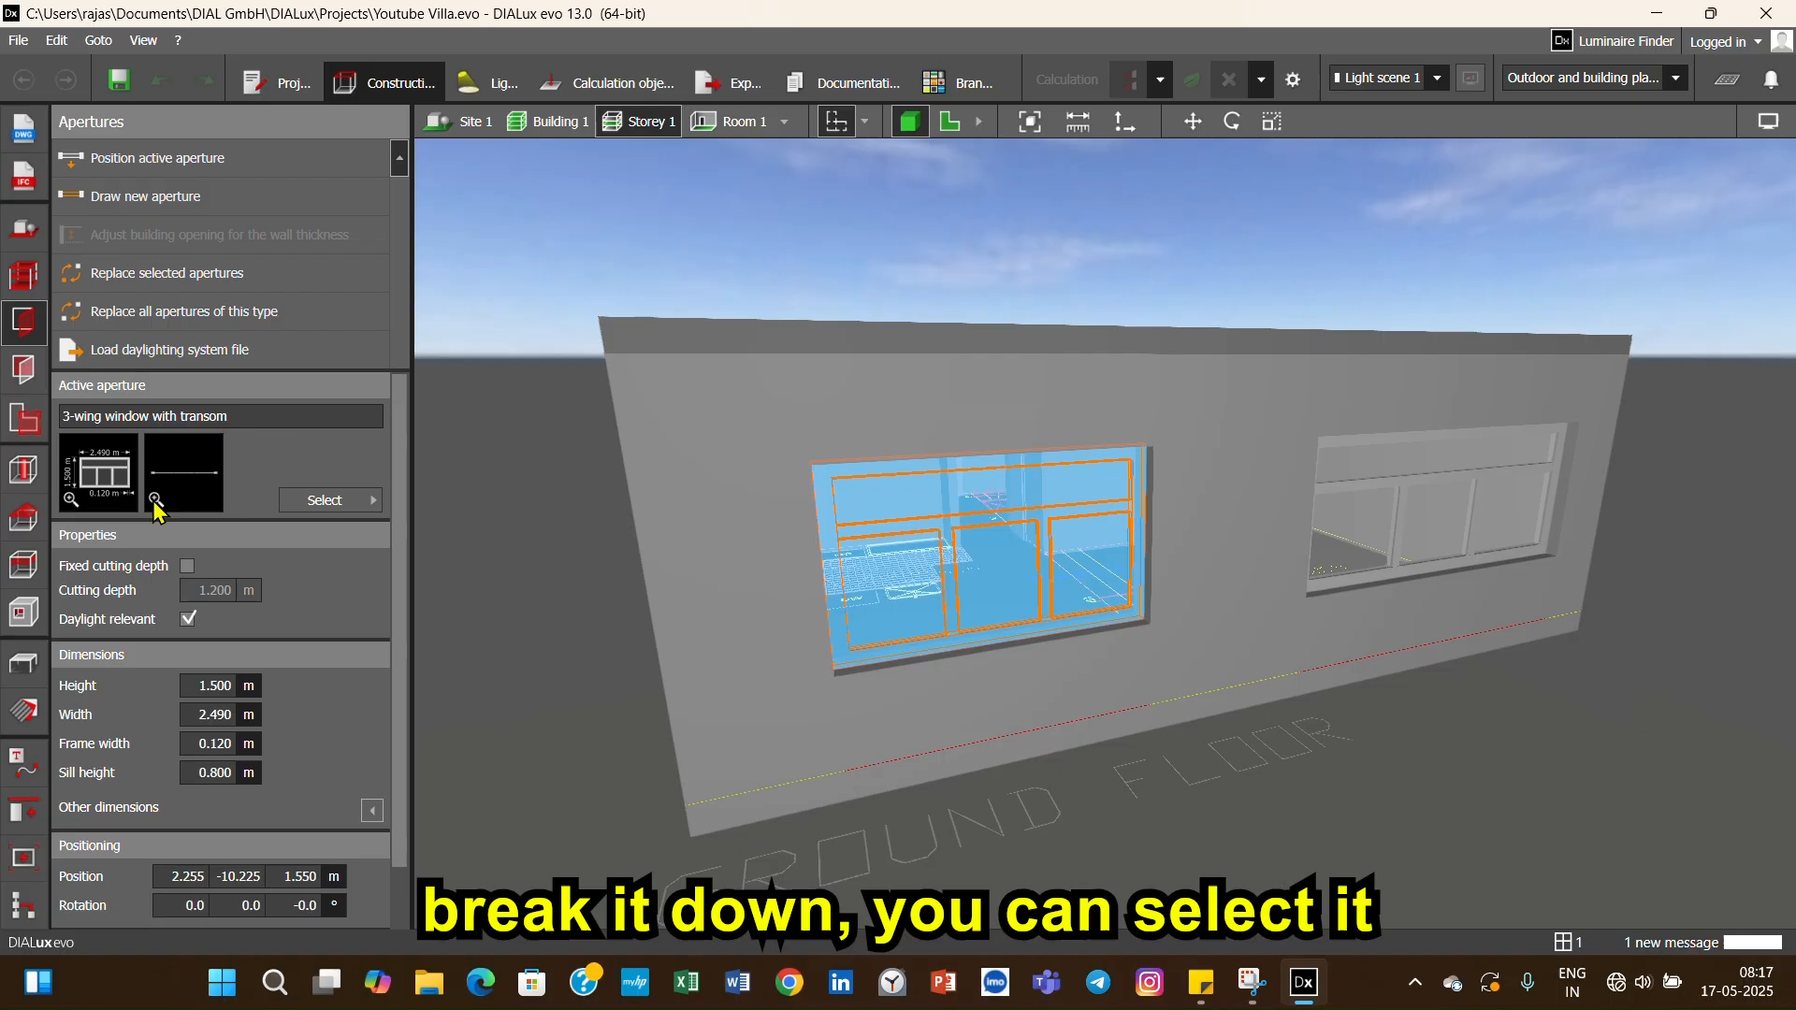
{"action": "left_click", "coordinate": [232, 771]}
{"action": "double_click", "coordinate": [232, 772]}
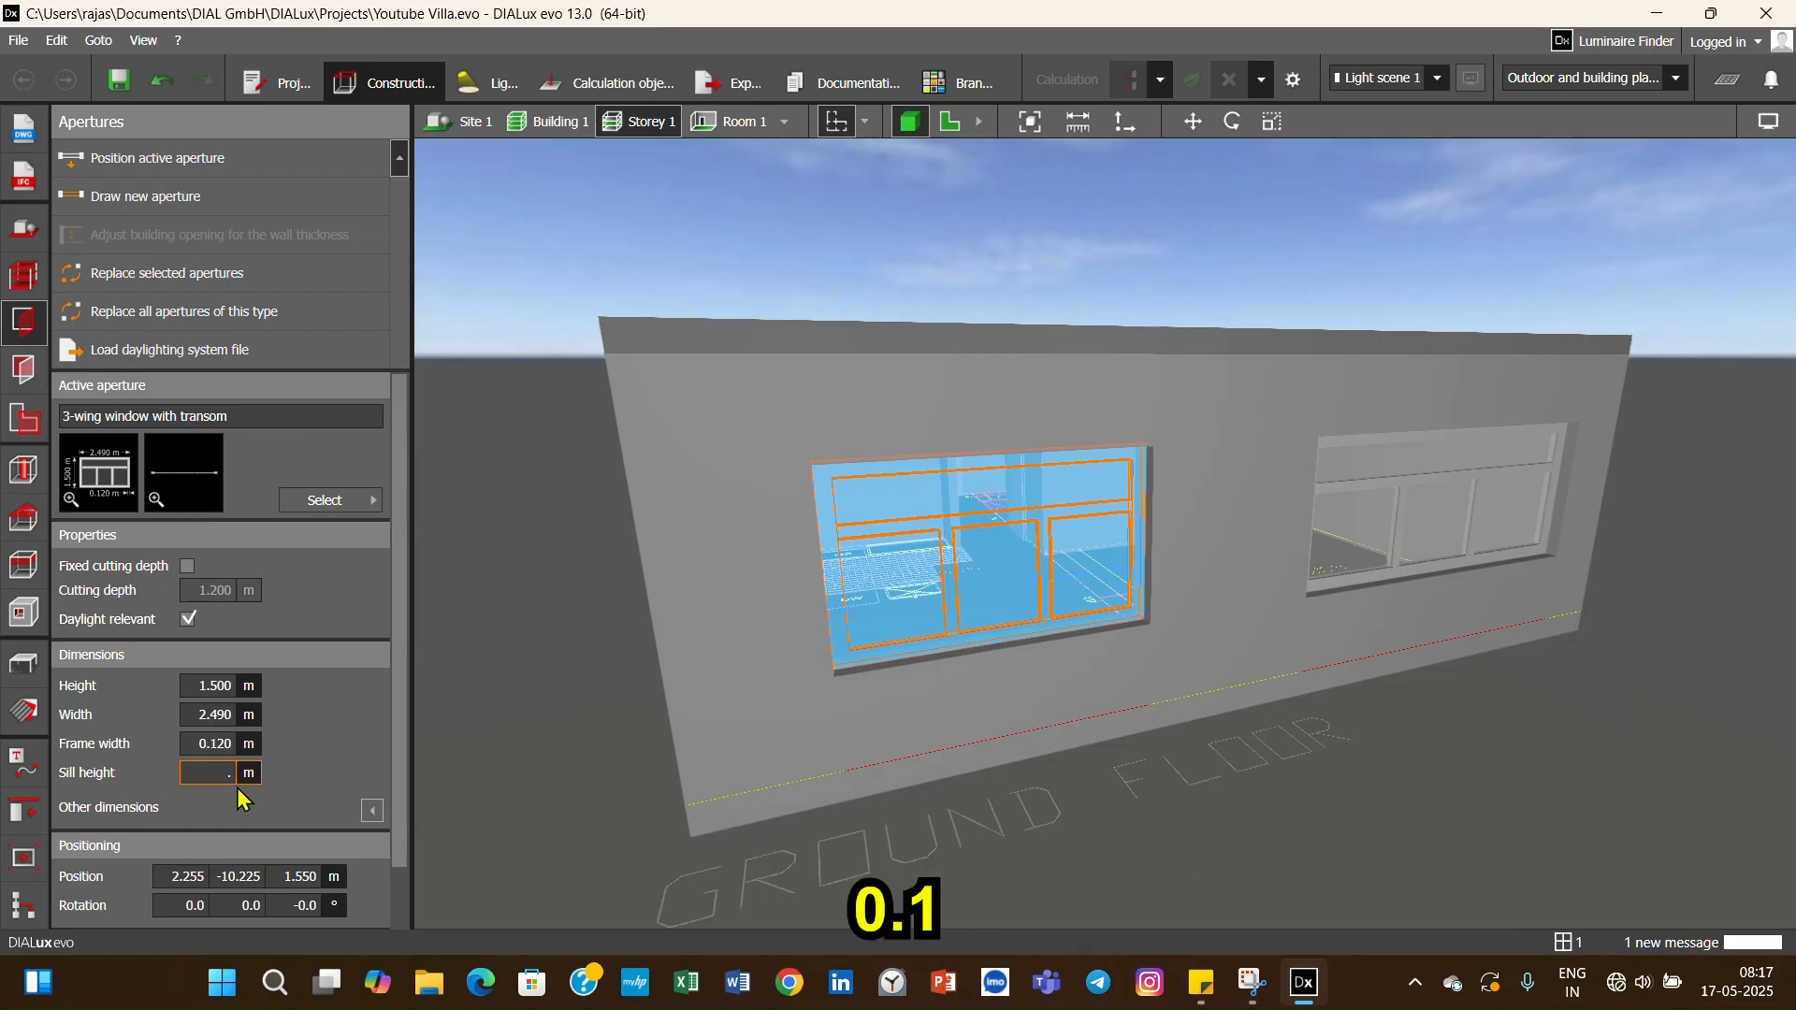
{"action": "type", "text": "."}
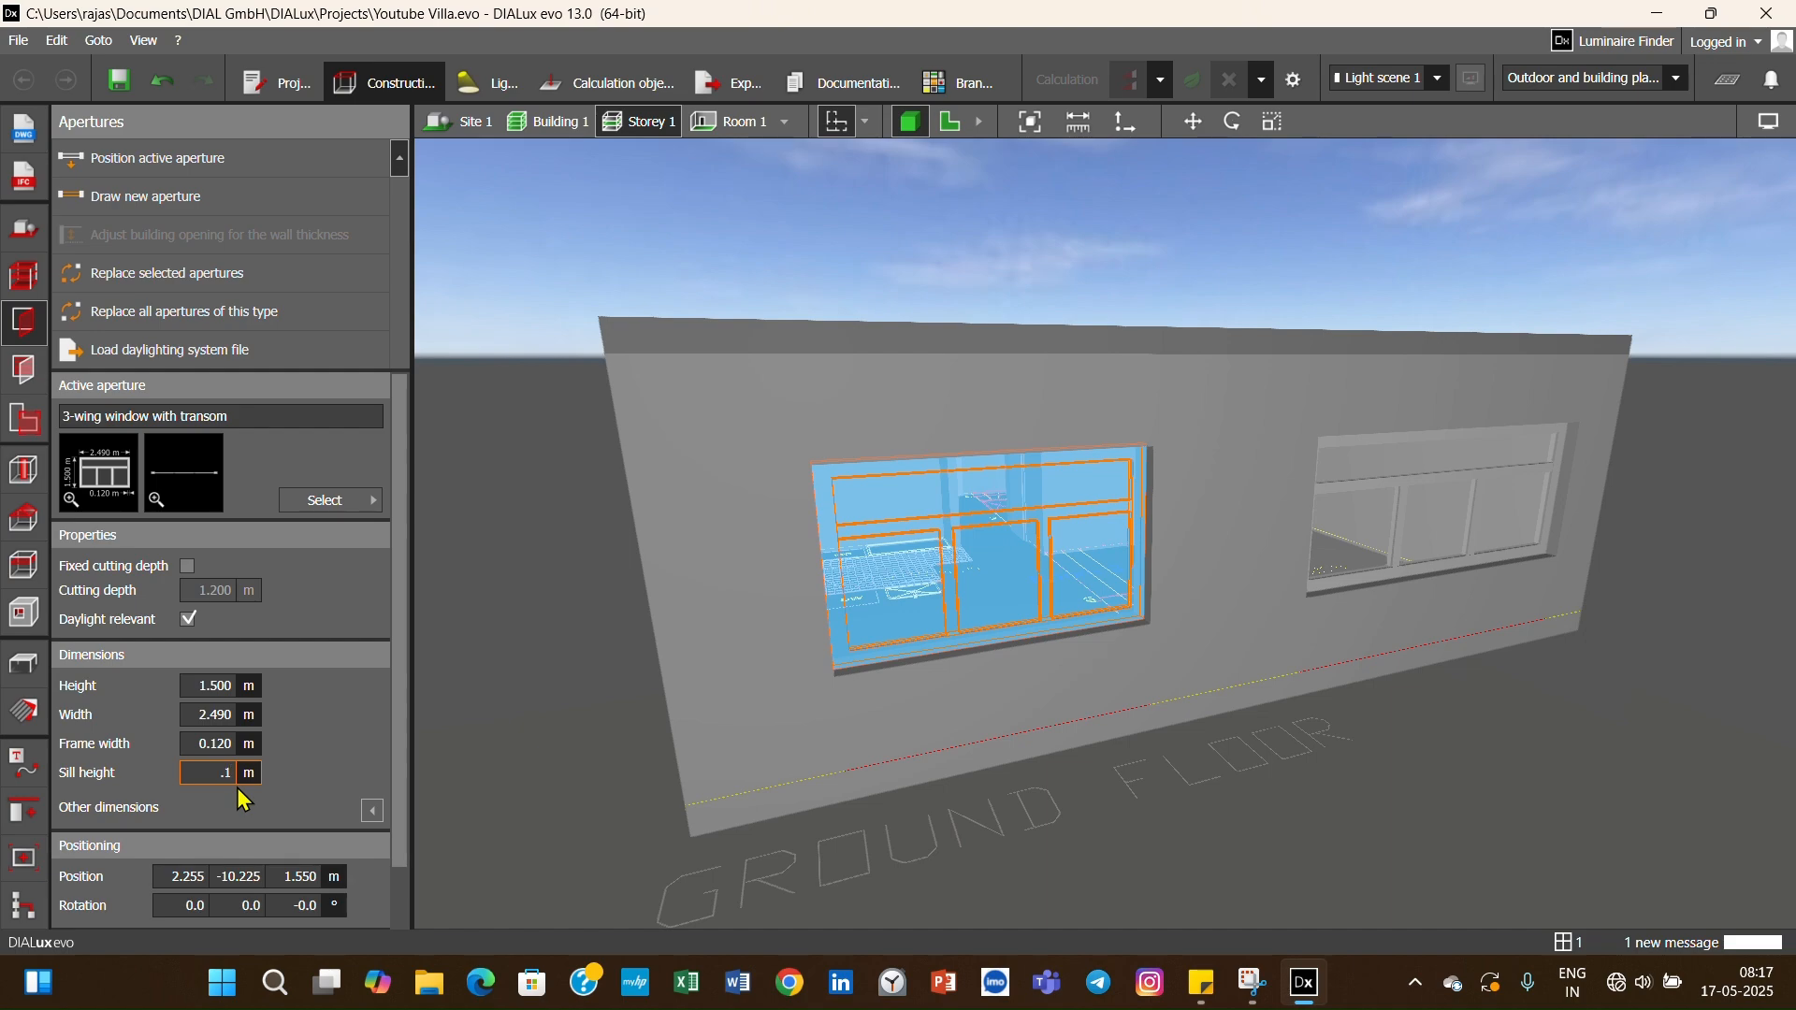
{"action": "type", "text": "1"}
{"action": "key", "text": "Return"}
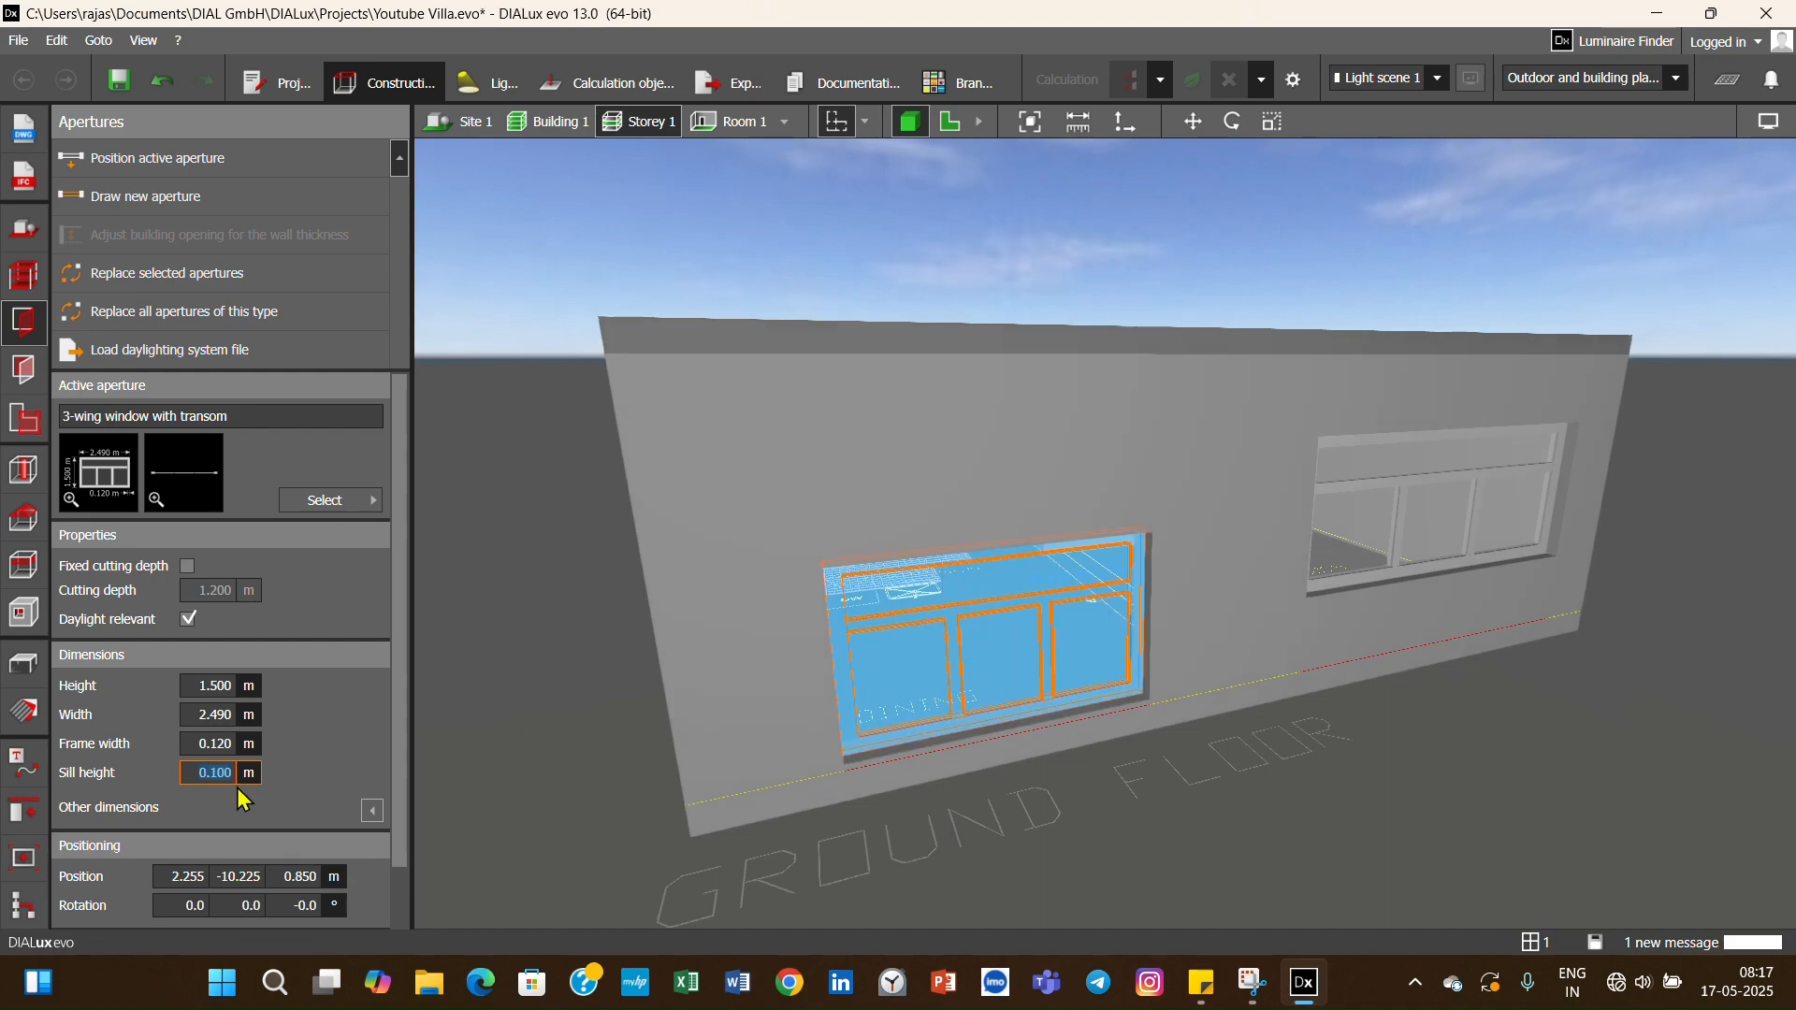
- Set the sill height of the 3.5 m wide window on the same wall to 0.1 m
{"action": "left_click", "coordinate": [1338, 580]}
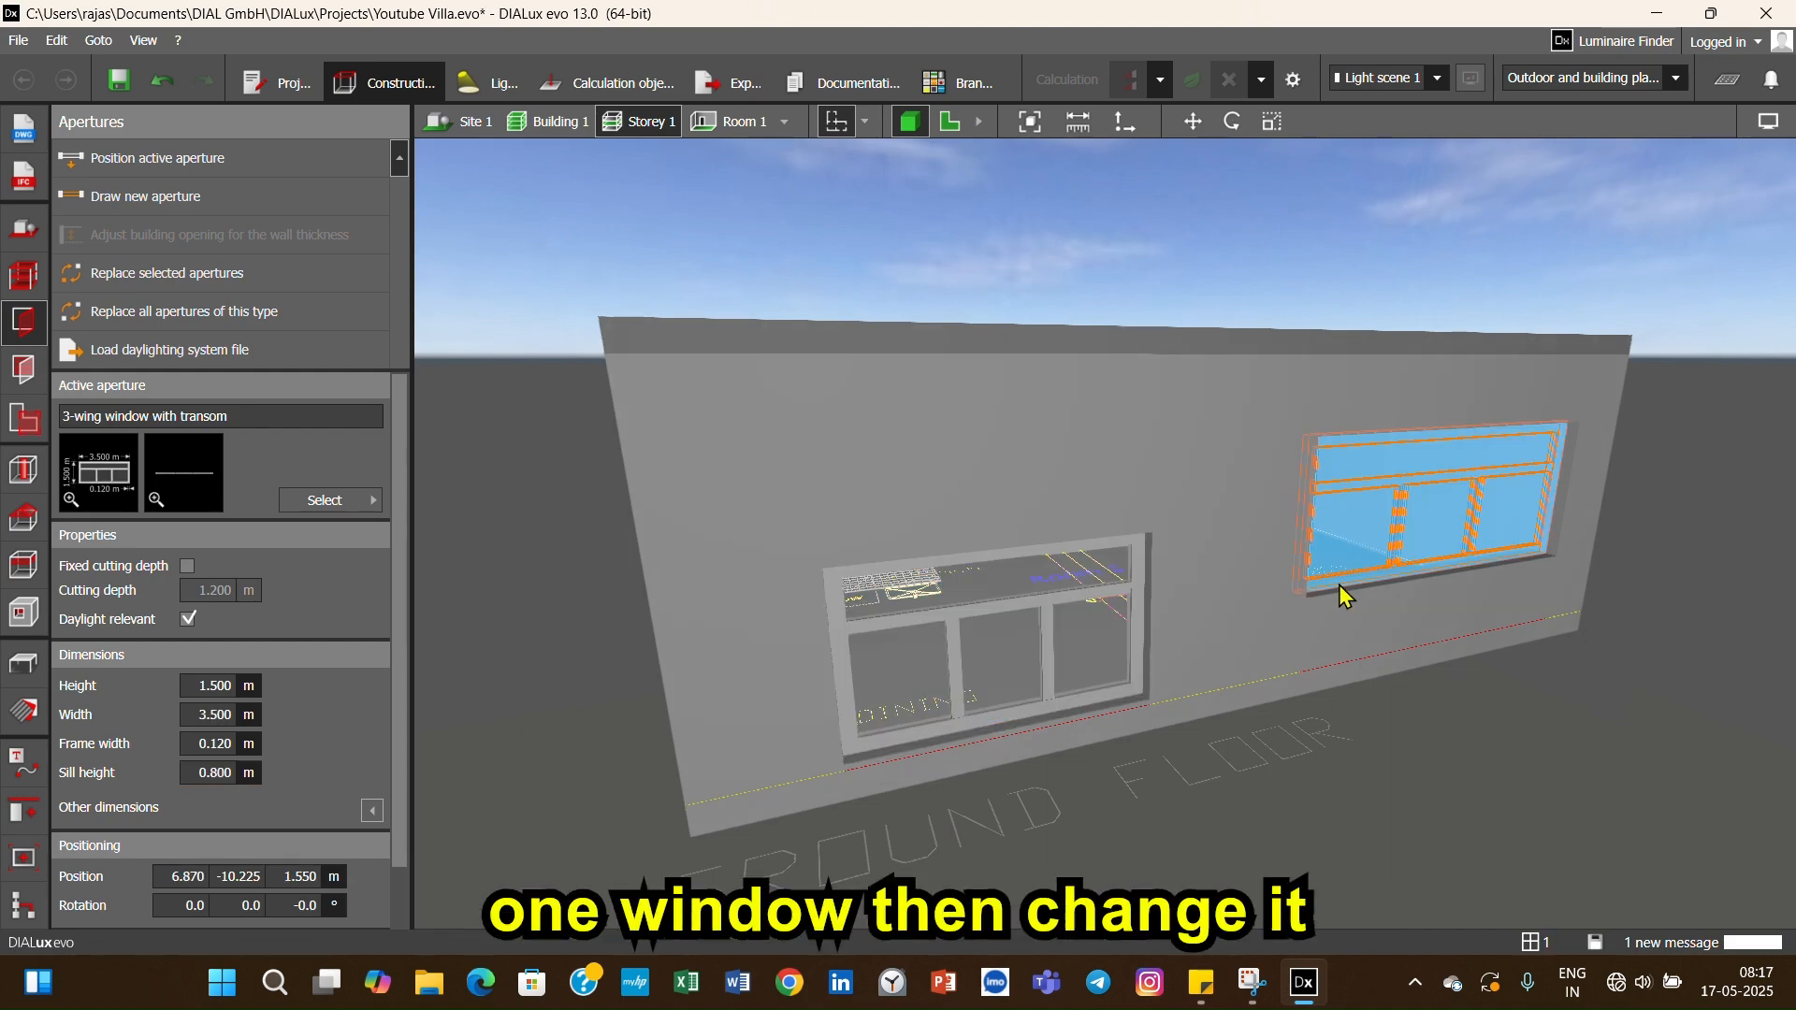
{"action": "left_click", "coordinate": [228, 776]}
{"action": "double_click", "coordinate": [217, 778]}
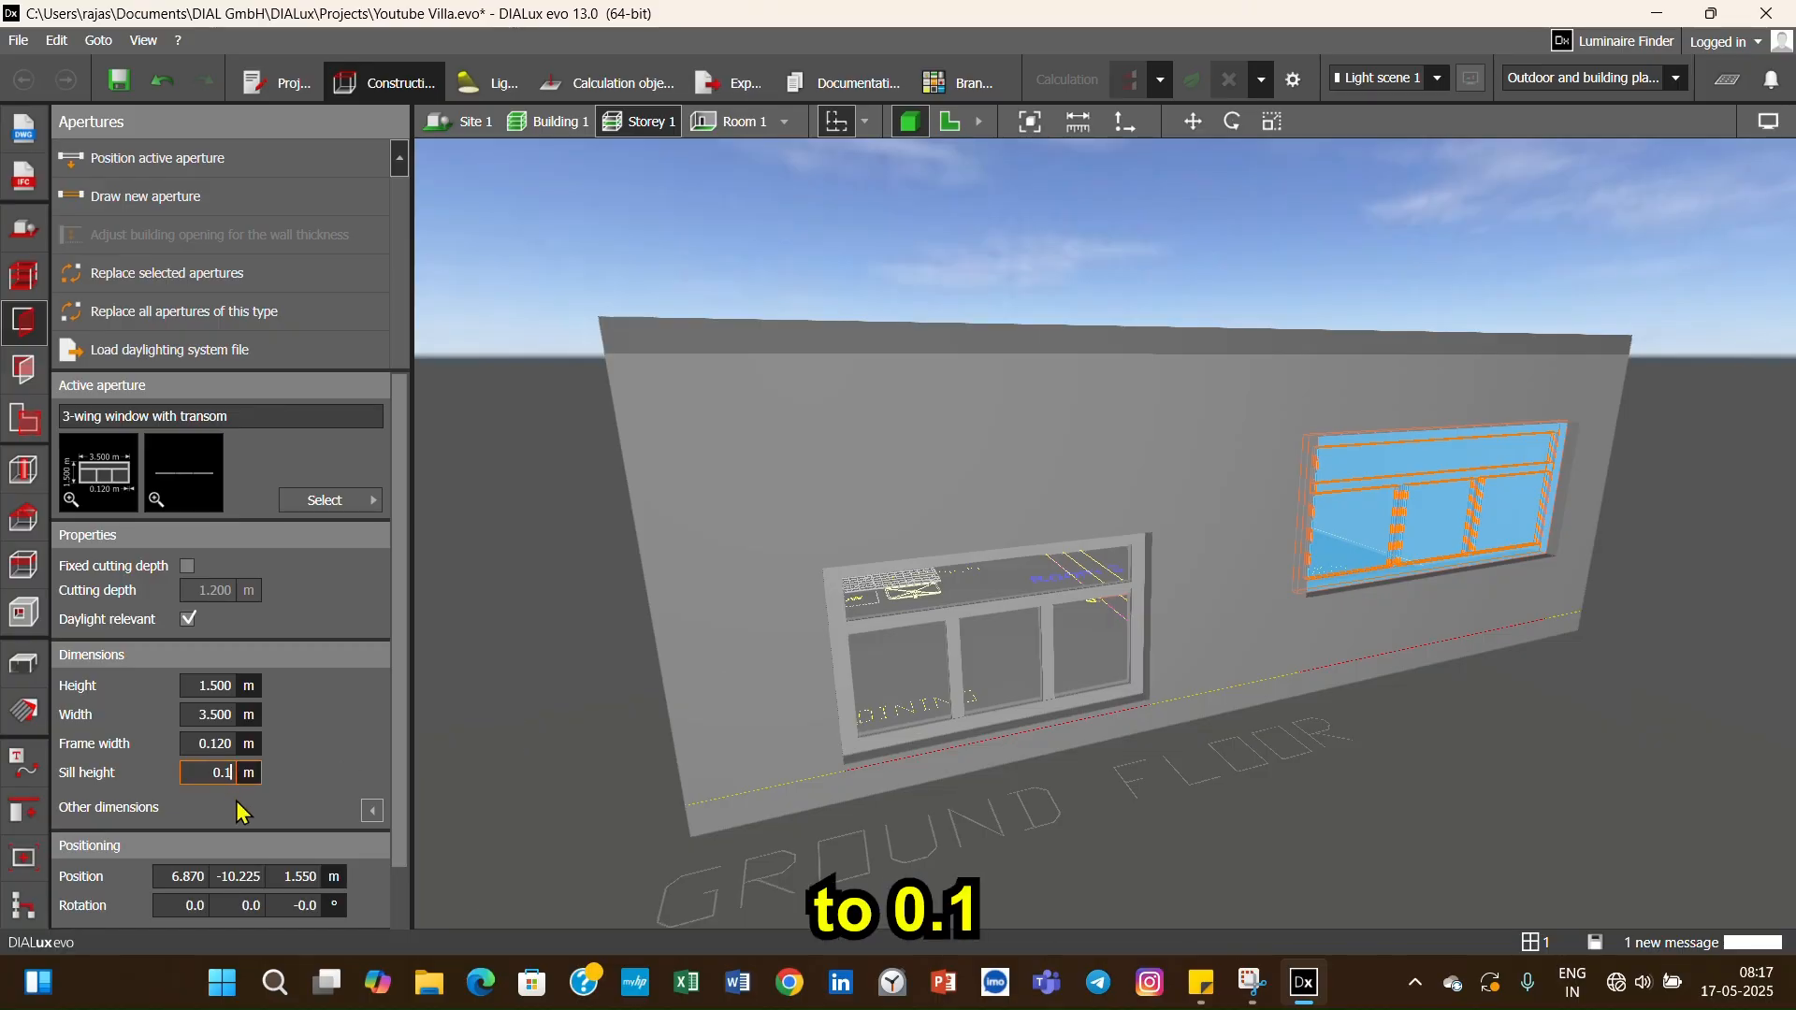
{"action": "key", "text": "Return"}
{"action": "left_click", "coordinate": [1134, 774]}
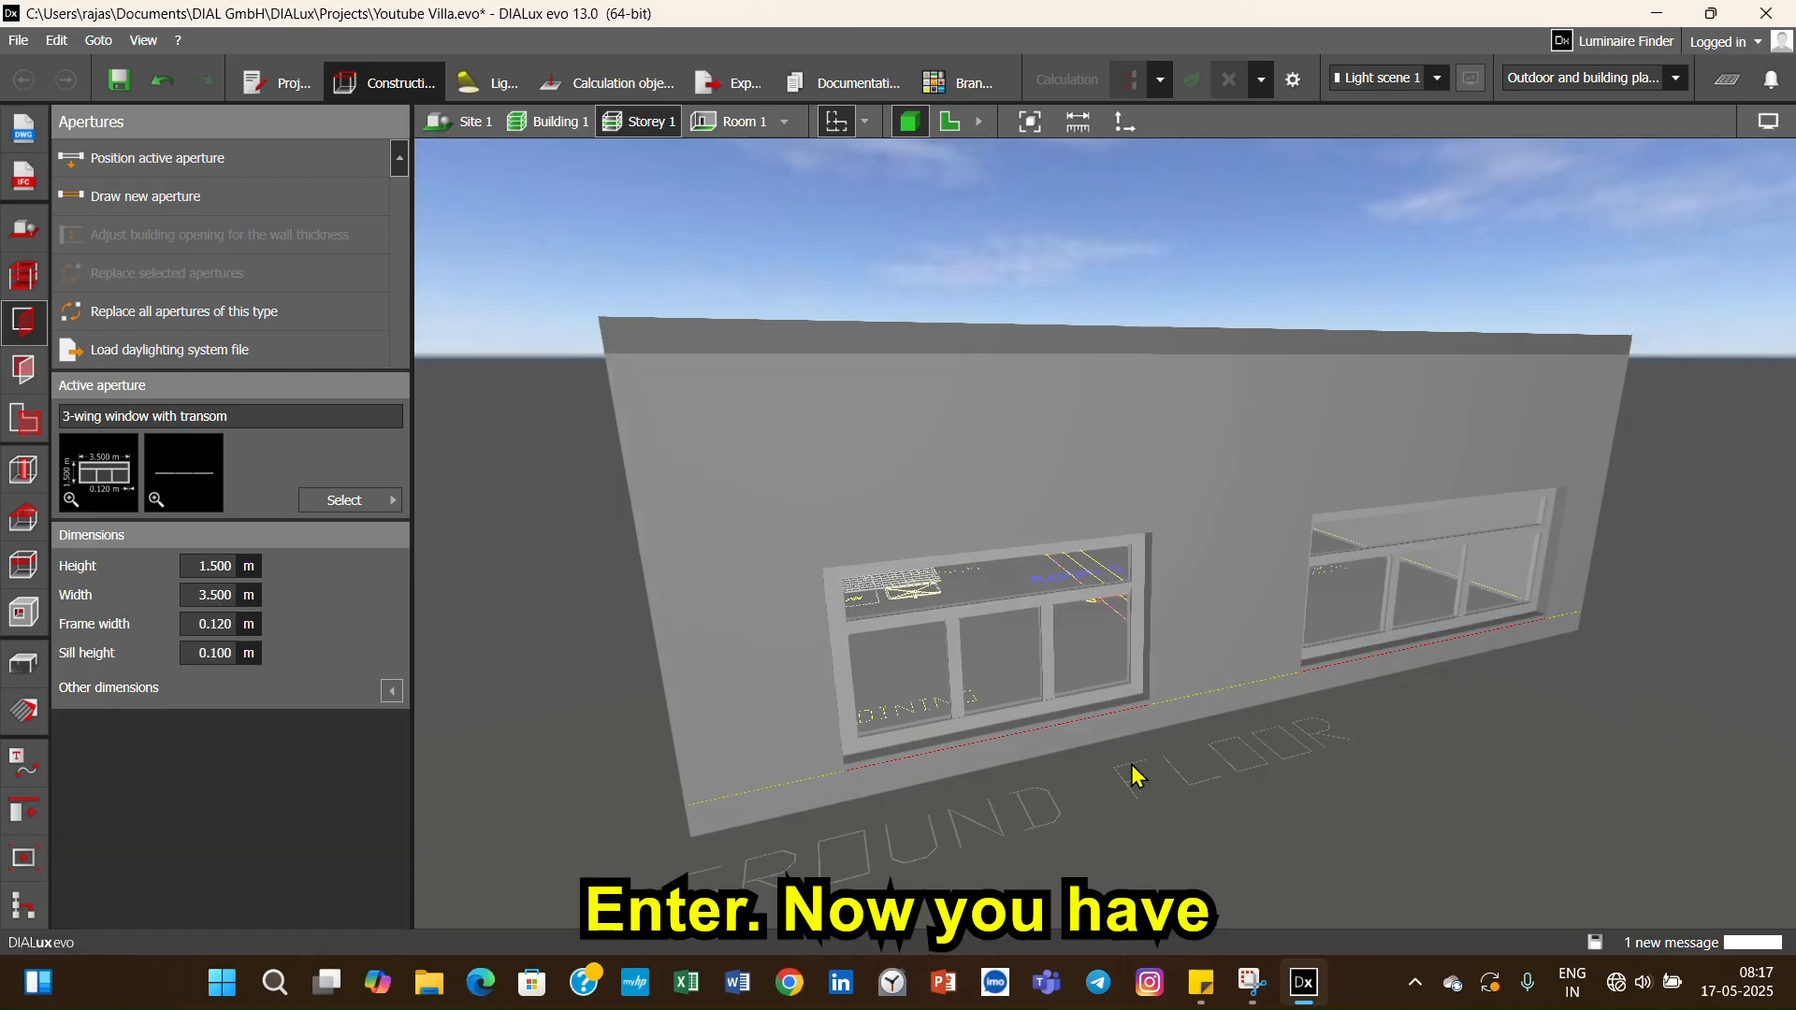
{"action": "right_click_drag", "start_coordinate": [1228, 692], "coordinate": [1195, 716]}
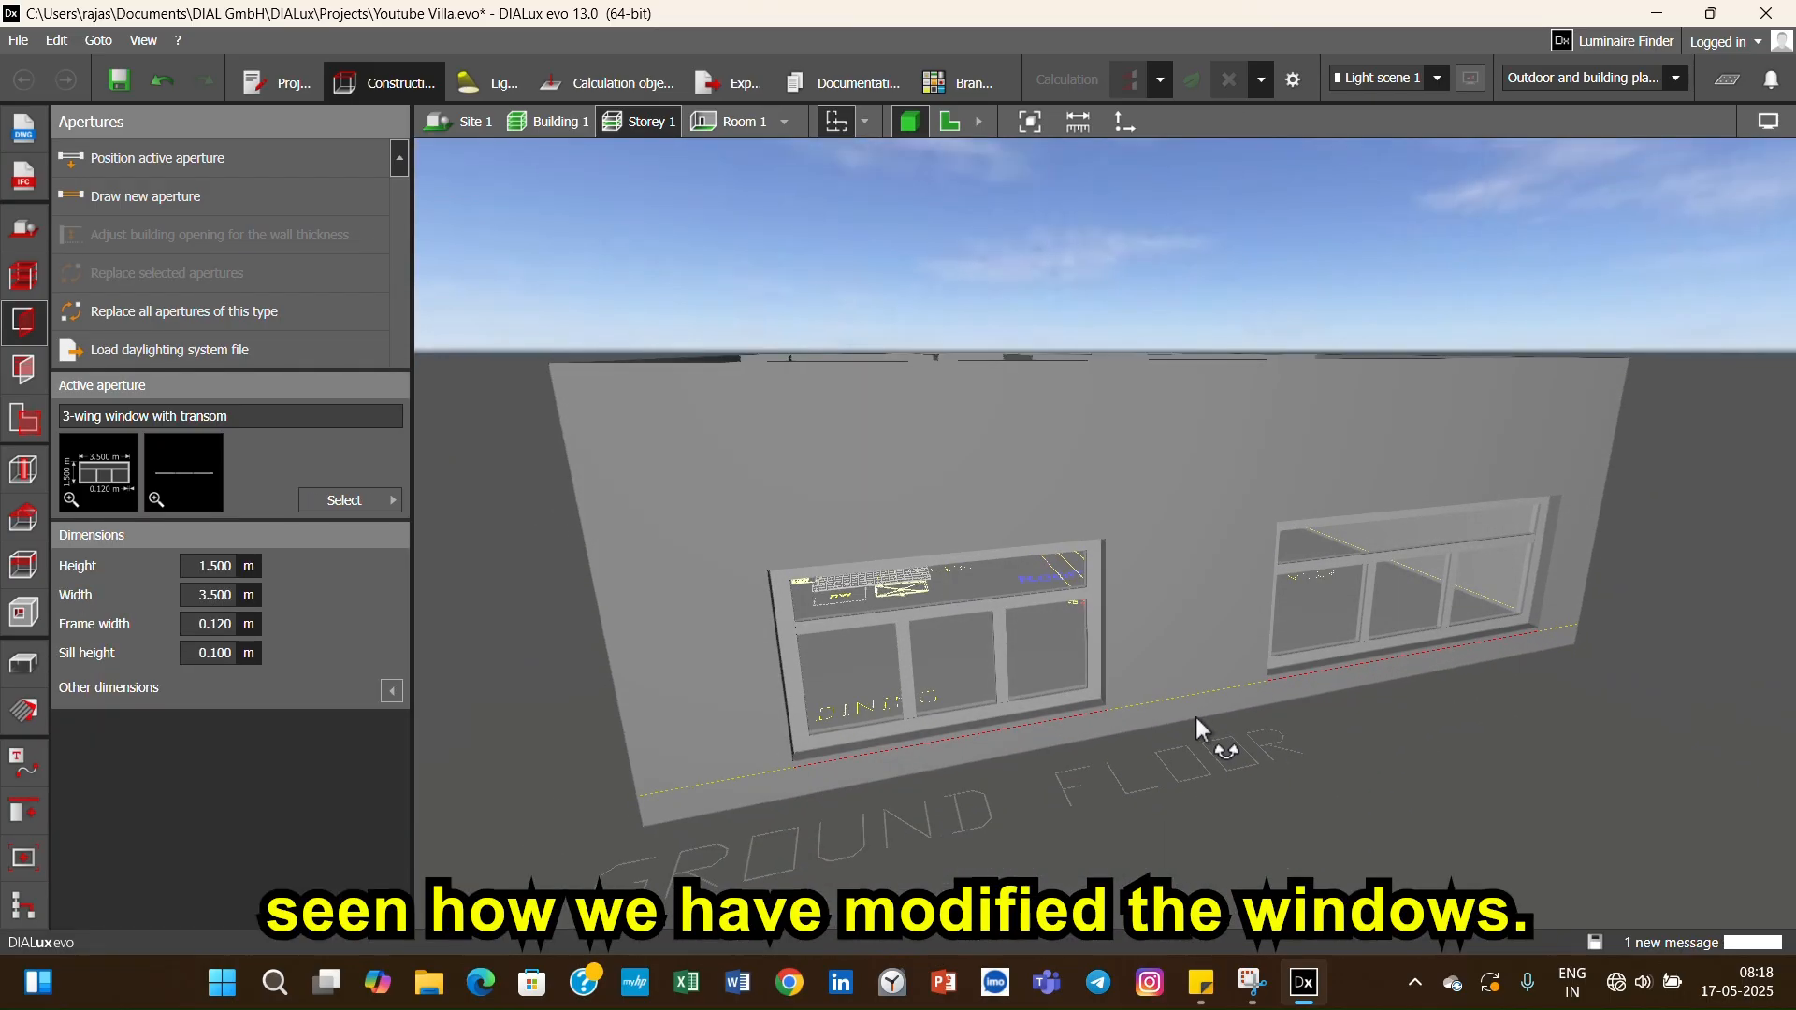